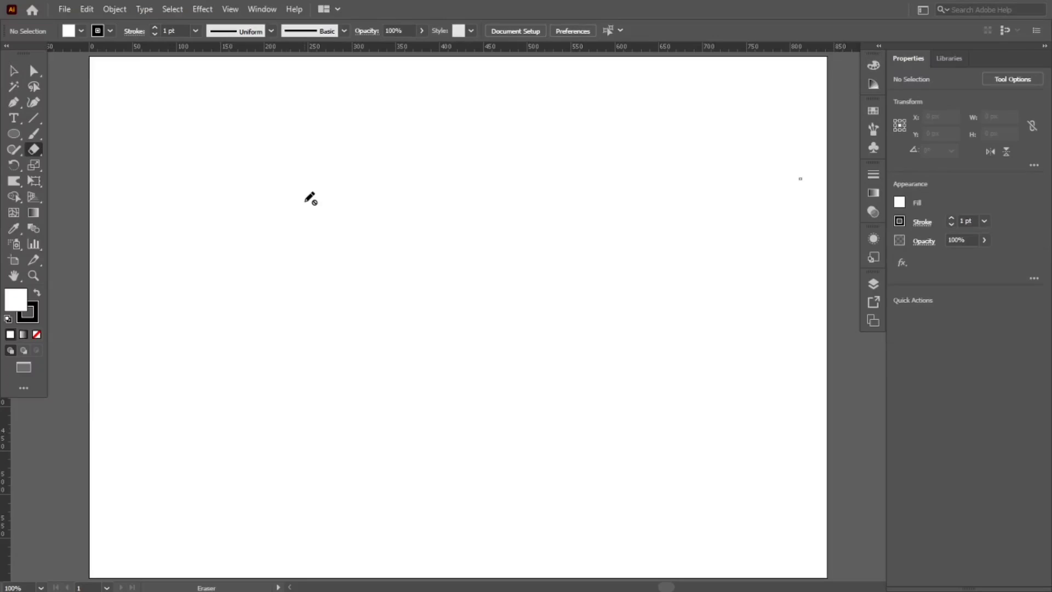
click(14, 70)
click(13, 134)
drag(367, 189, 435, 289)
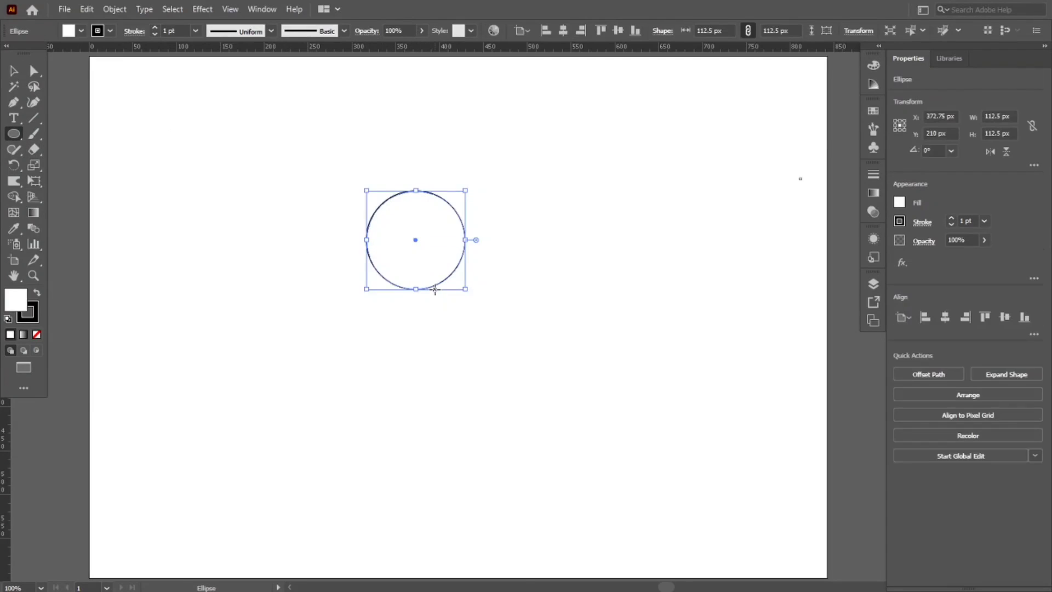
key(ctrl+z)
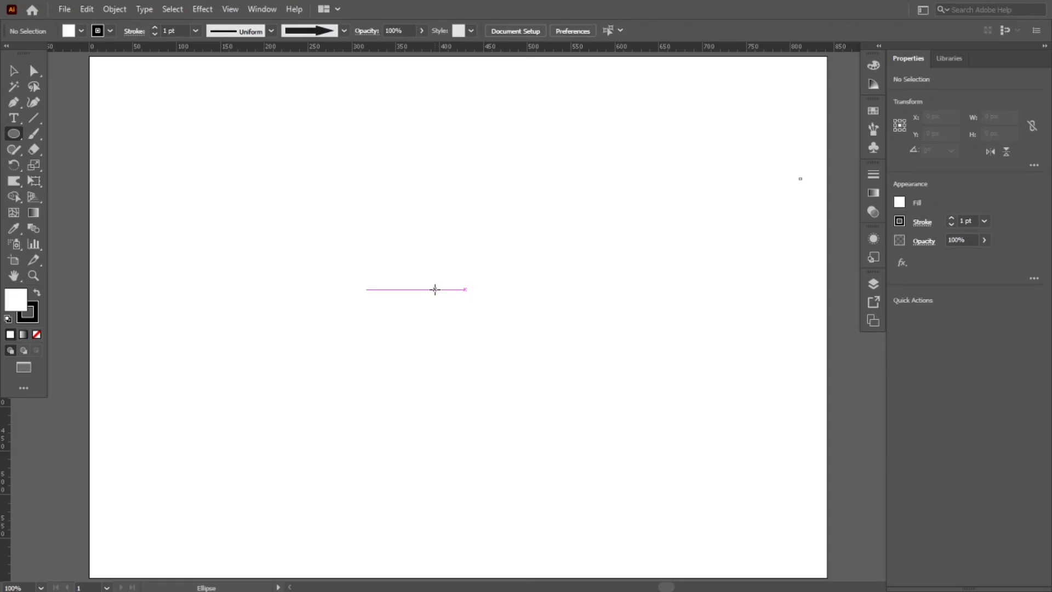
Draw a rectangle about 189 px wide and 257 px high near the artboard's centre and fill it with light blue
key(m)
mouse_move(329, 194)
mouse_down()
mouse_move(412, 241)
mouse_move(474, 409)
mouse_move(494, 419)
mouse_up()
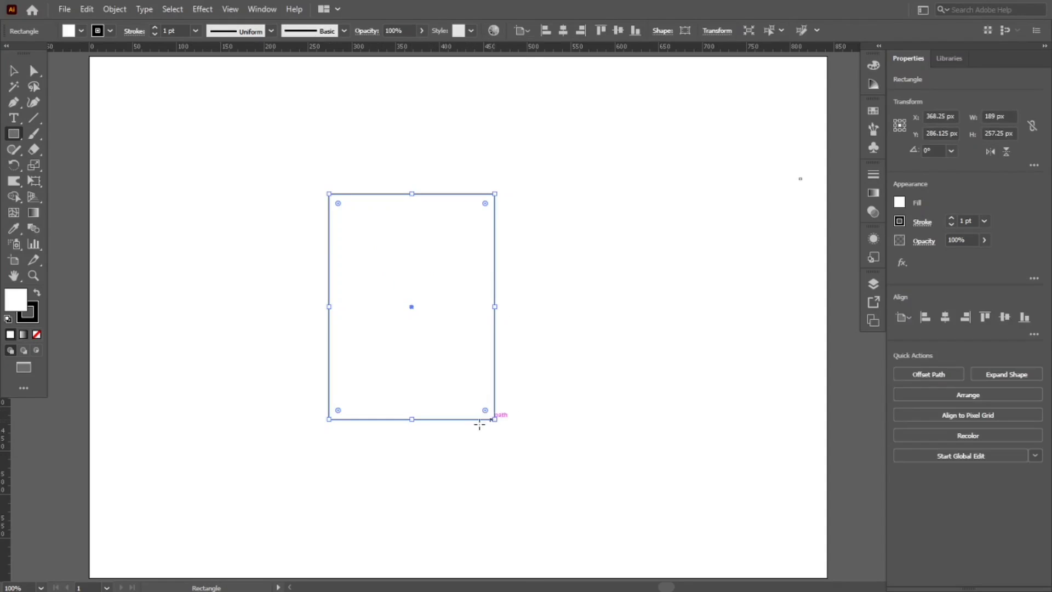
click(899, 202)
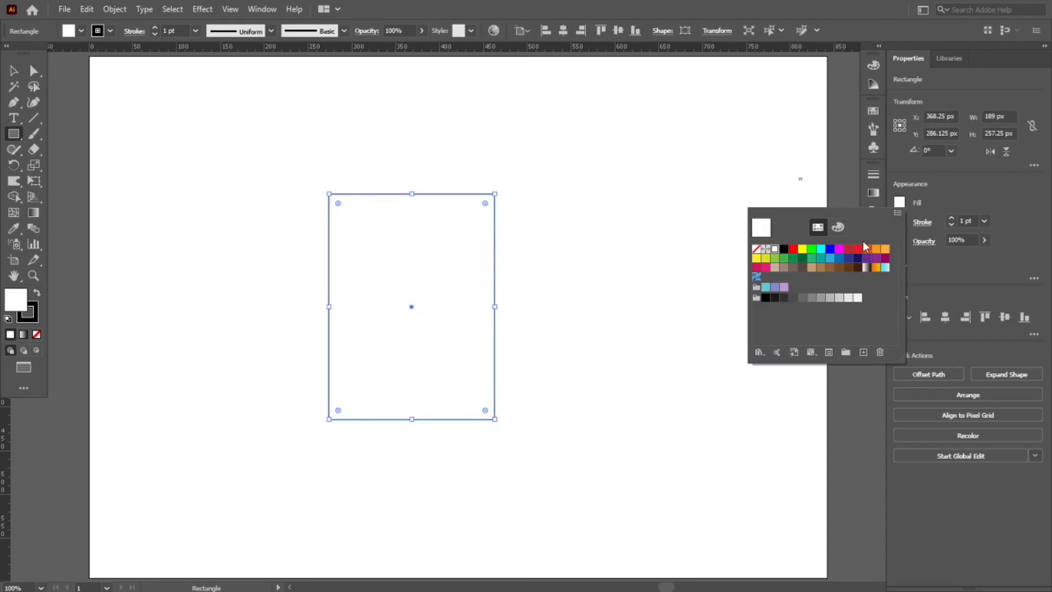
click(828, 260)
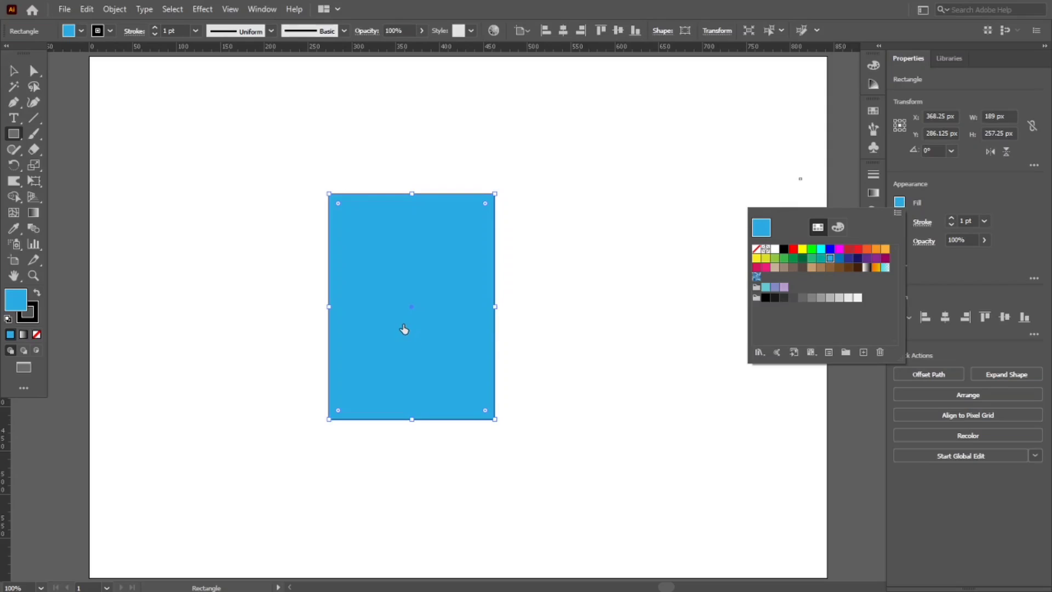
Move the blue rectangle to the left half of the artboard and set its black stroke to 4 pt
key(v)
drag(415, 304, 303, 308)
click(966, 221)
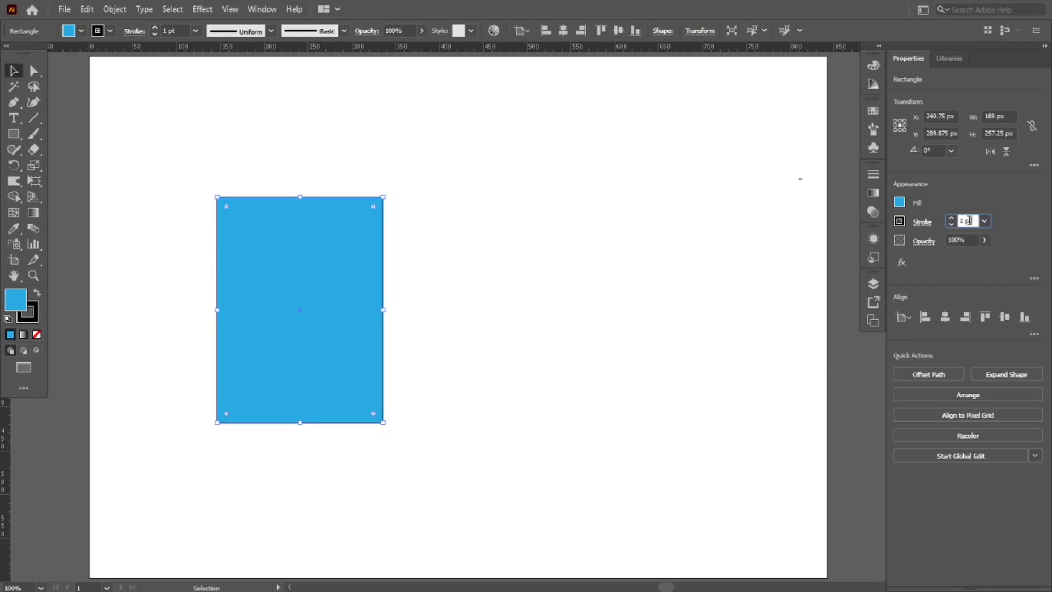
text(2)
key(Return)
text(4)
key(Return)
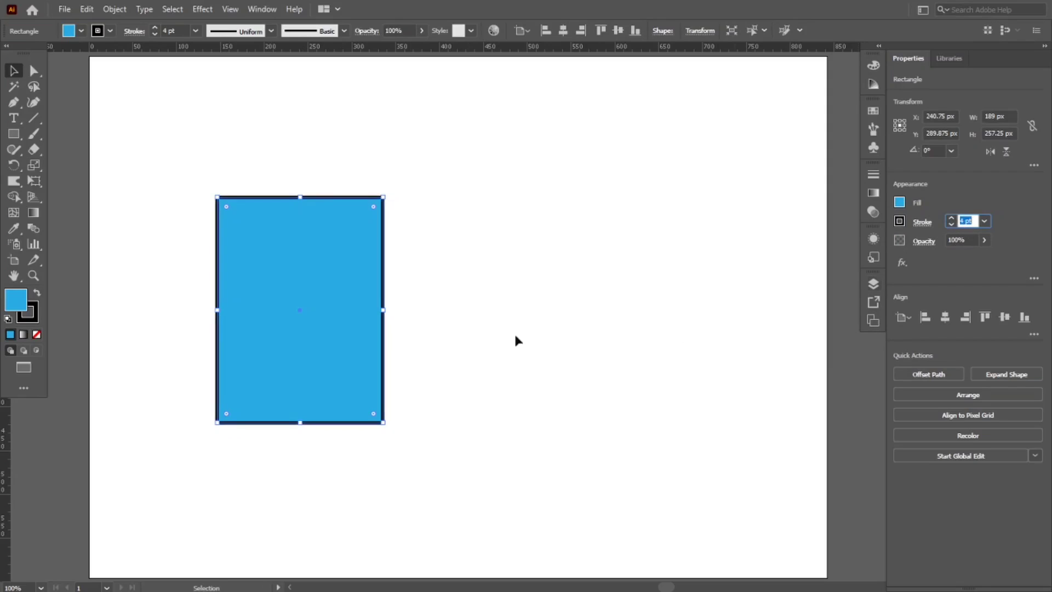
Duplicate the outlined rectangle horizontally to its right and remove the stroke from the copy
drag(344, 295, 613, 297)
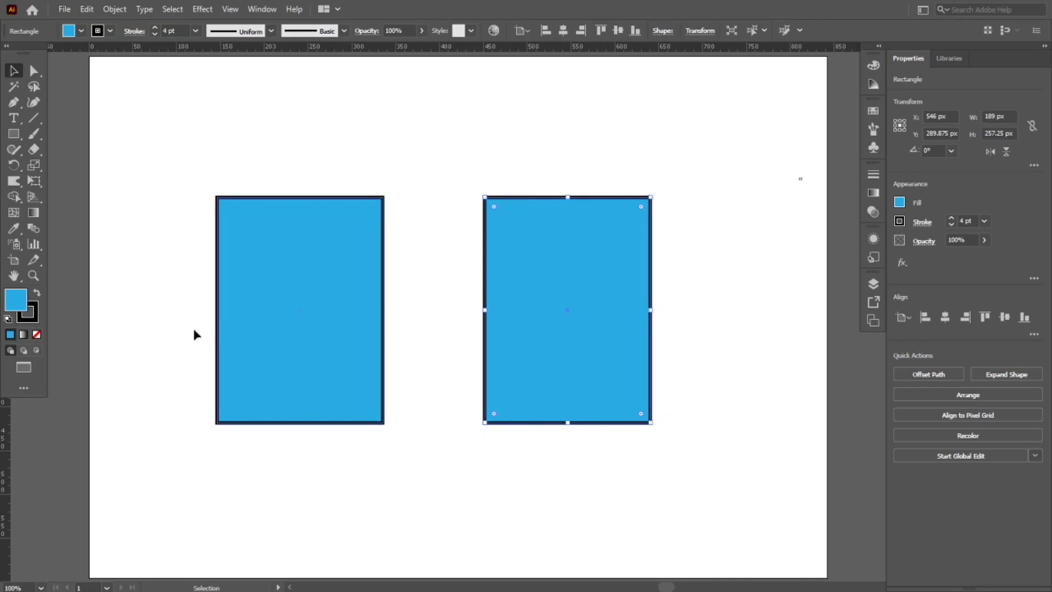
click(35, 319)
click(37, 333)
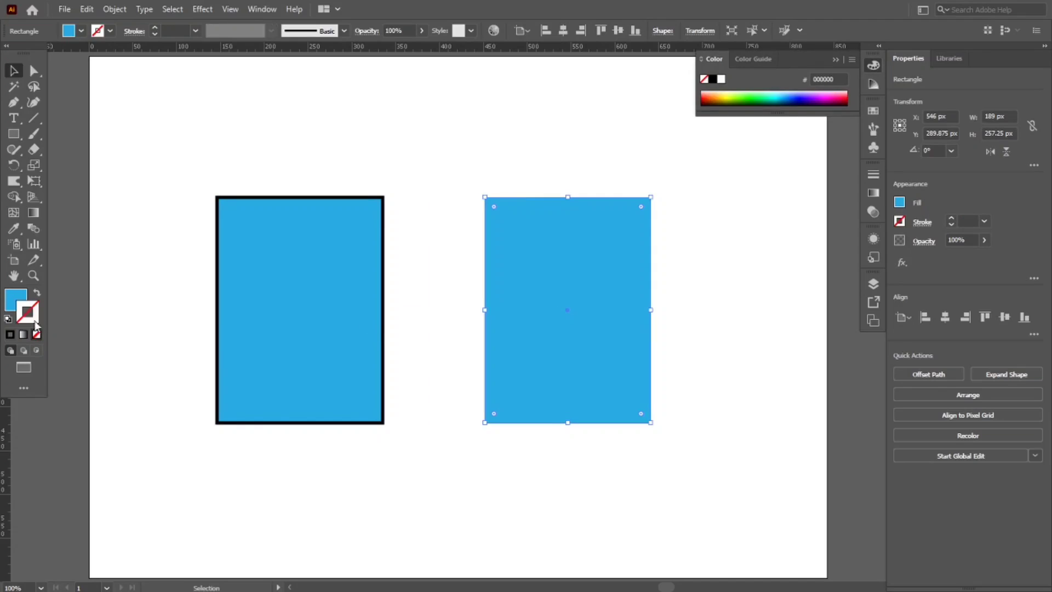
click(10, 302)
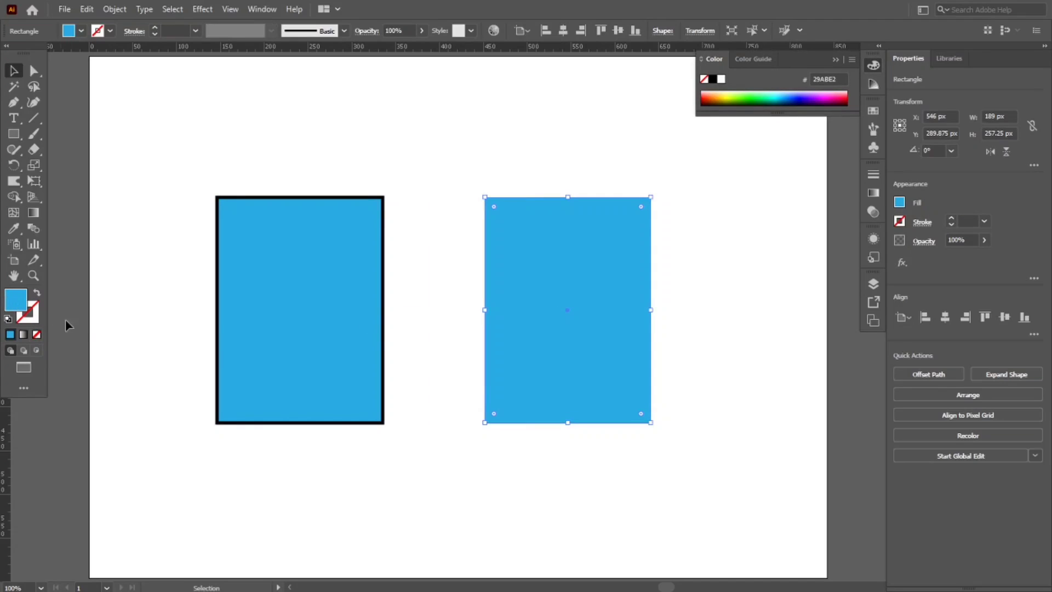
click(422, 475)
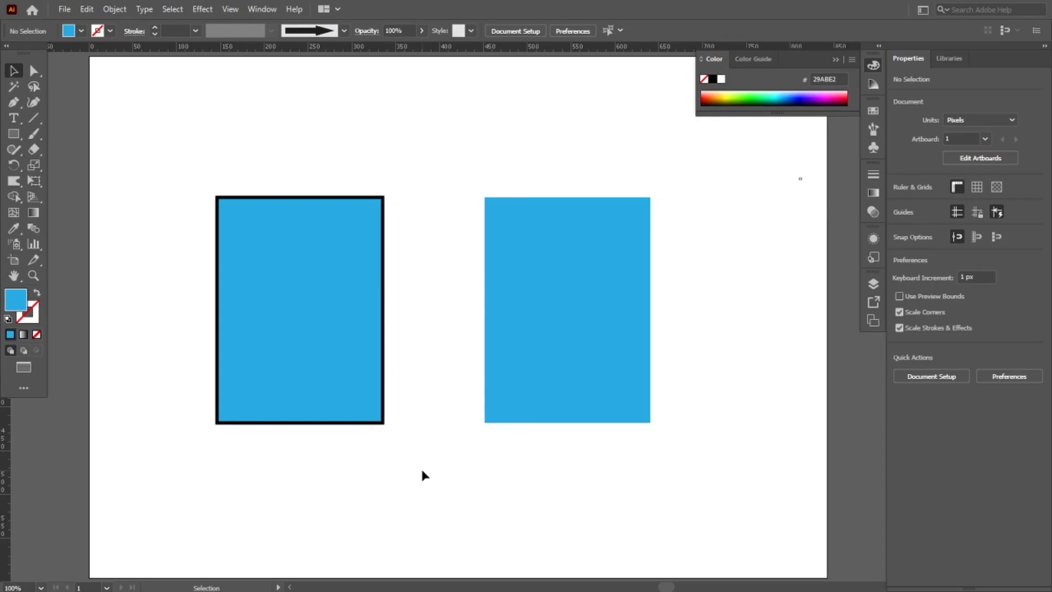
Activate the Eraser tool and enlarge its brush
click(34, 149)
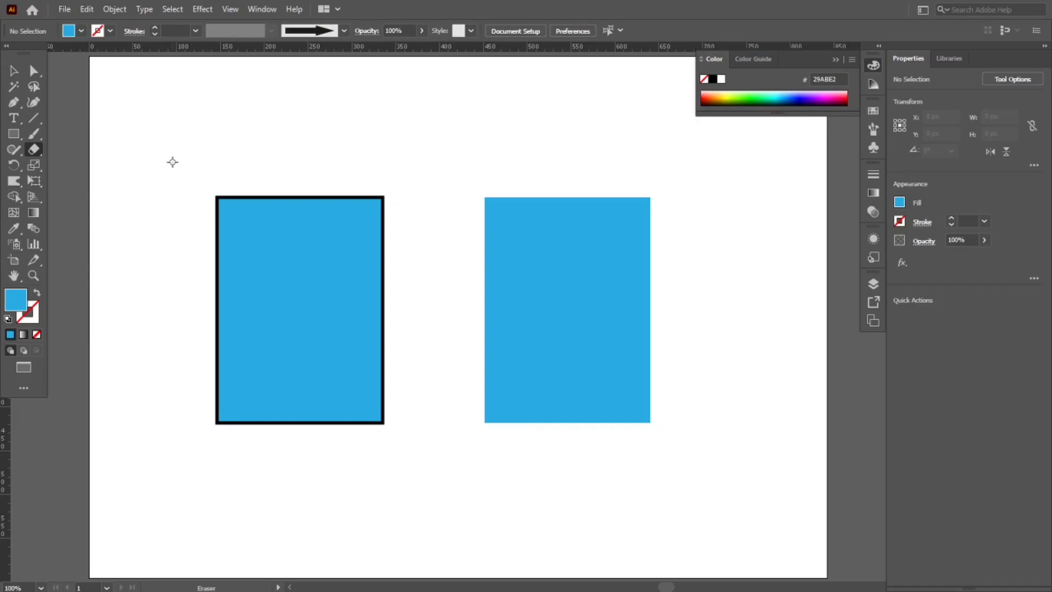
key(bracketright)
key(bracketright)
key(bracketright)
key(bracketleft)
key(bracketleft)
Erase two curved bands across the full width of the black-outlined rectangle, cutting it into three pieces
key(v)
click(263, 267)
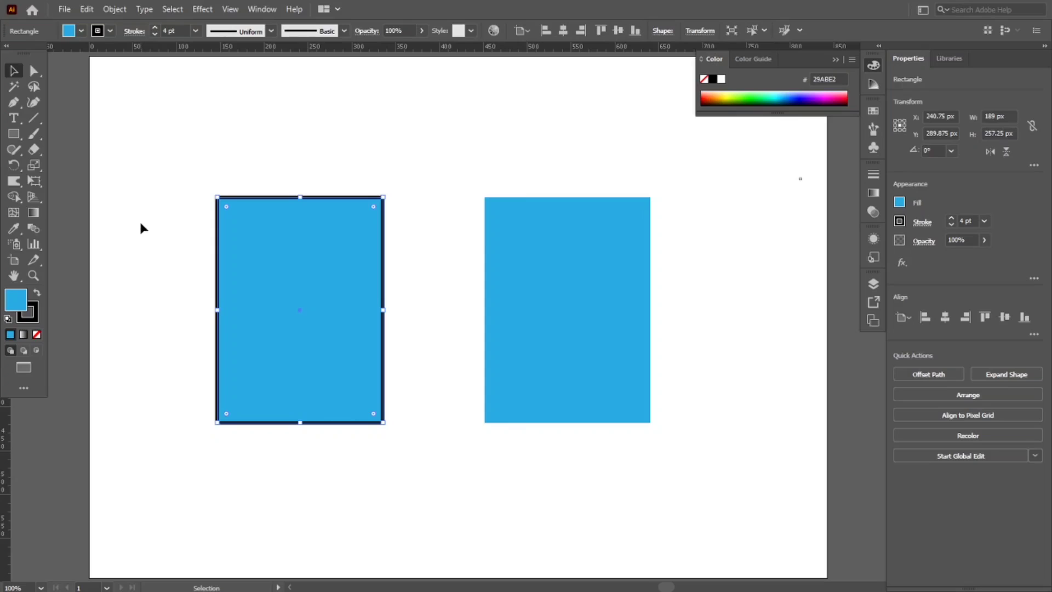
key(shift+e)
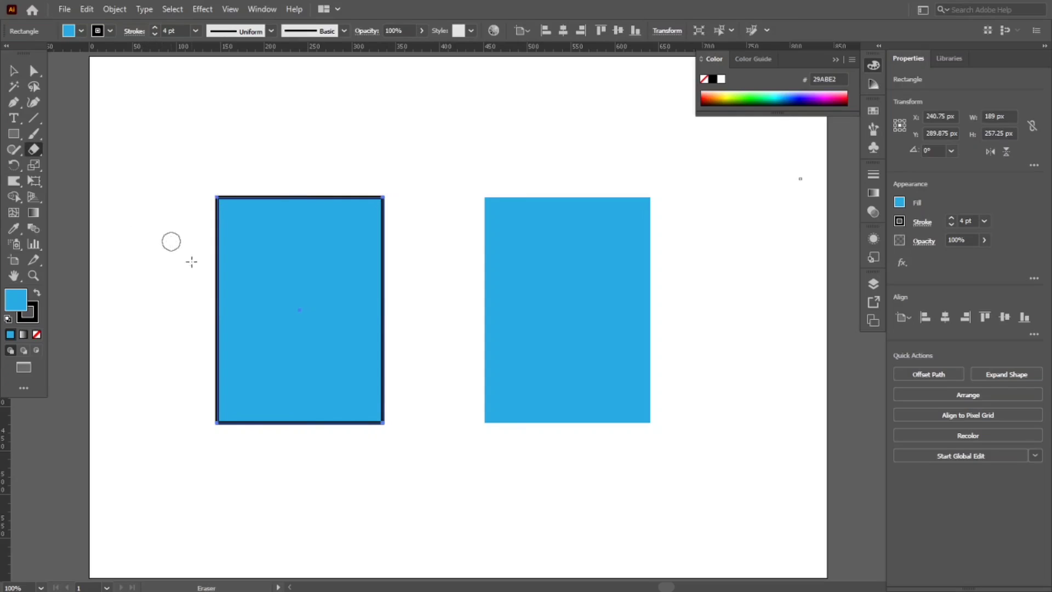
mouse_move(191, 257)
mouse_down()
mouse_move(290, 261)
mouse_move(407, 216)
mouse_up()
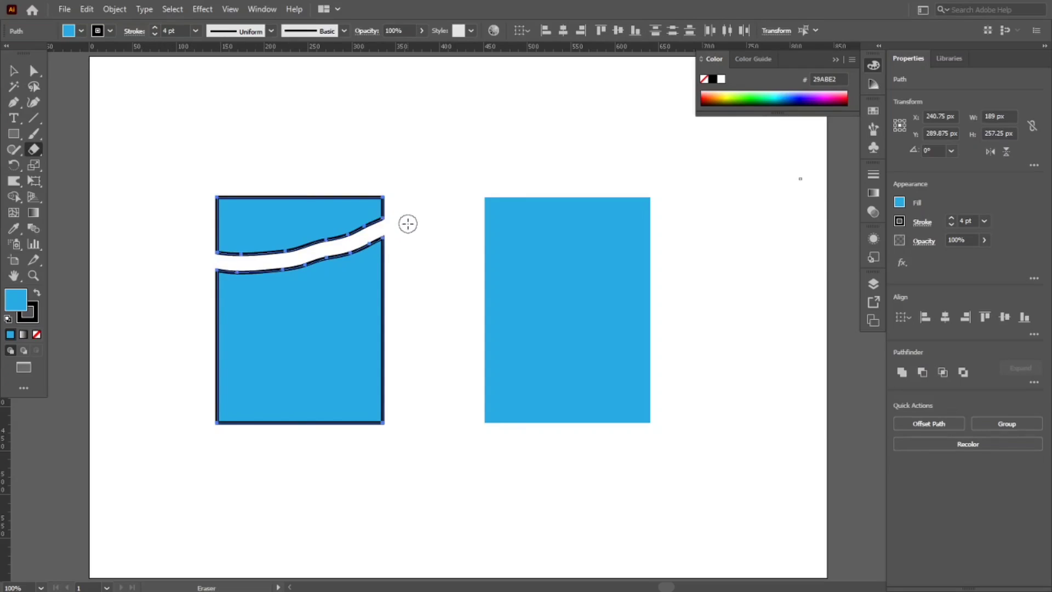
mouse_move(174, 325)
mouse_down()
mouse_move(268, 341)
mouse_move(356, 327)
mouse_move(408, 296)
mouse_up()
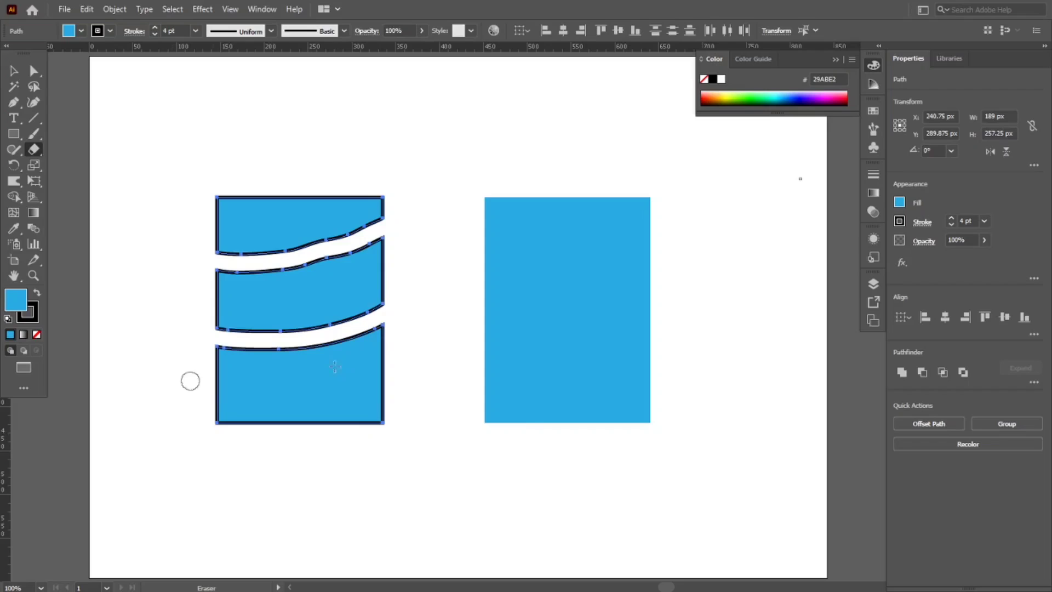
Erase two nearly horizontal bands across the rectangle without a stroke, cutting it into three pieces
key(v)
click(552, 302)
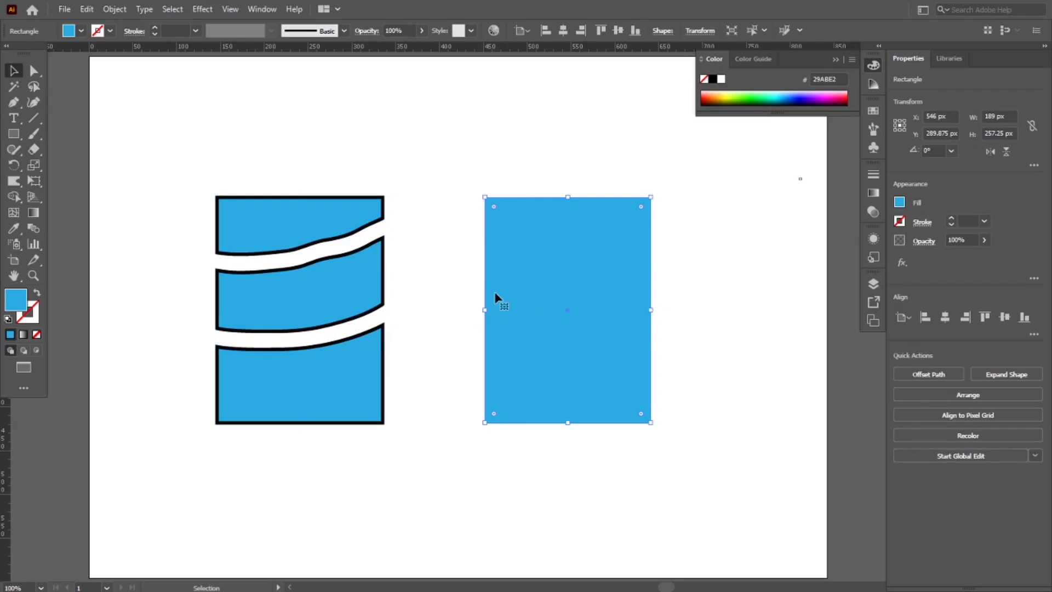
key(shift+e)
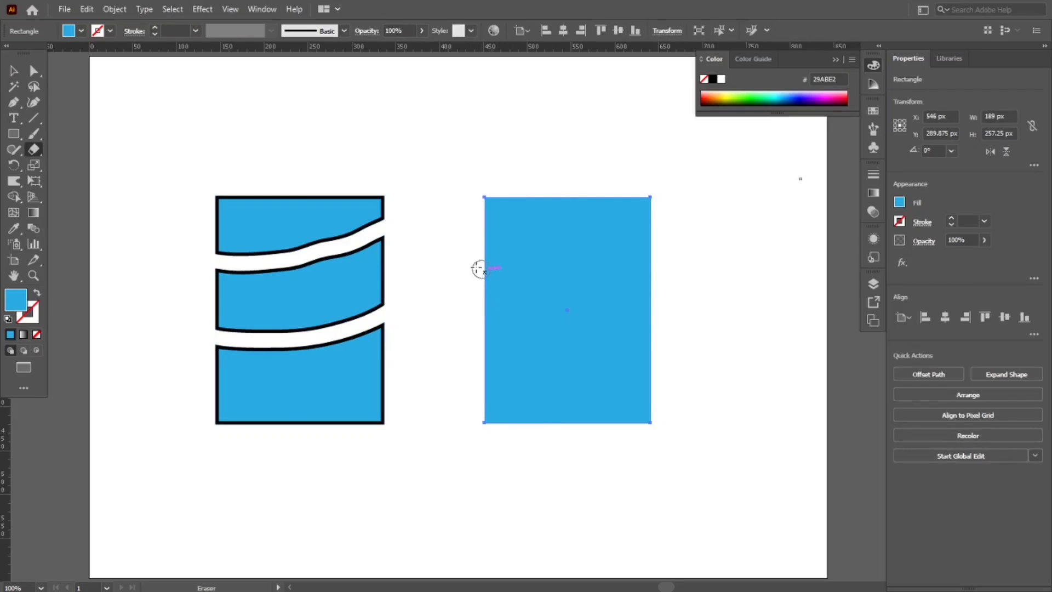
drag(481, 267, 709, 264)
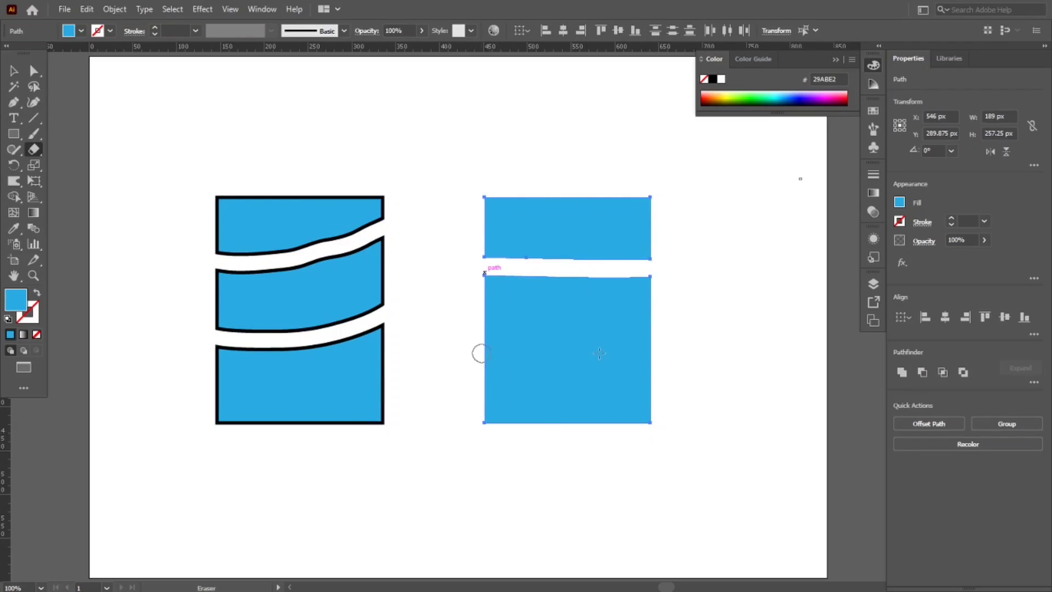
drag(482, 352, 733, 354)
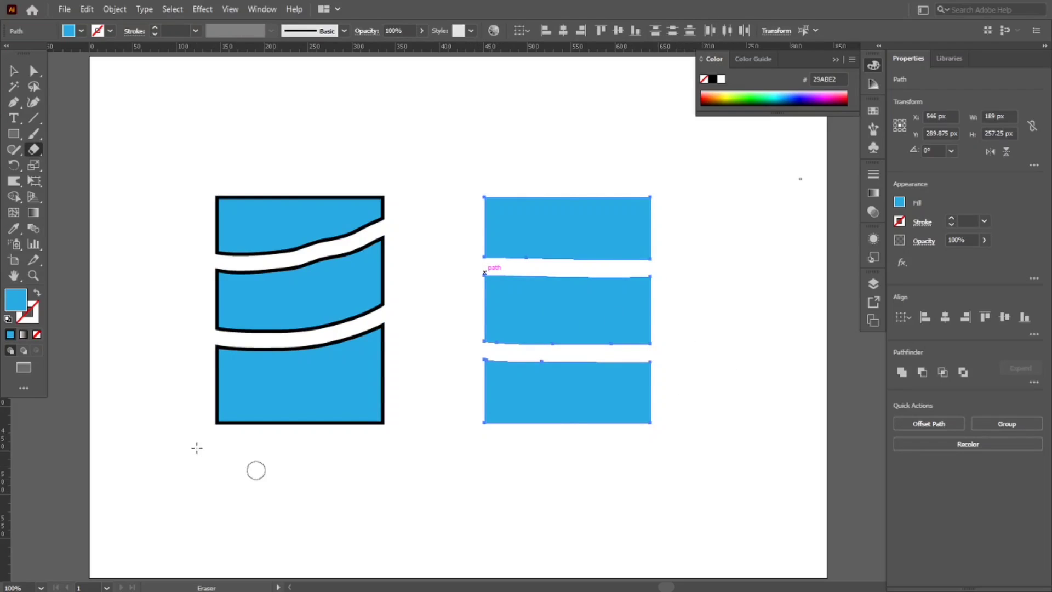
key(v)
click(346, 461)
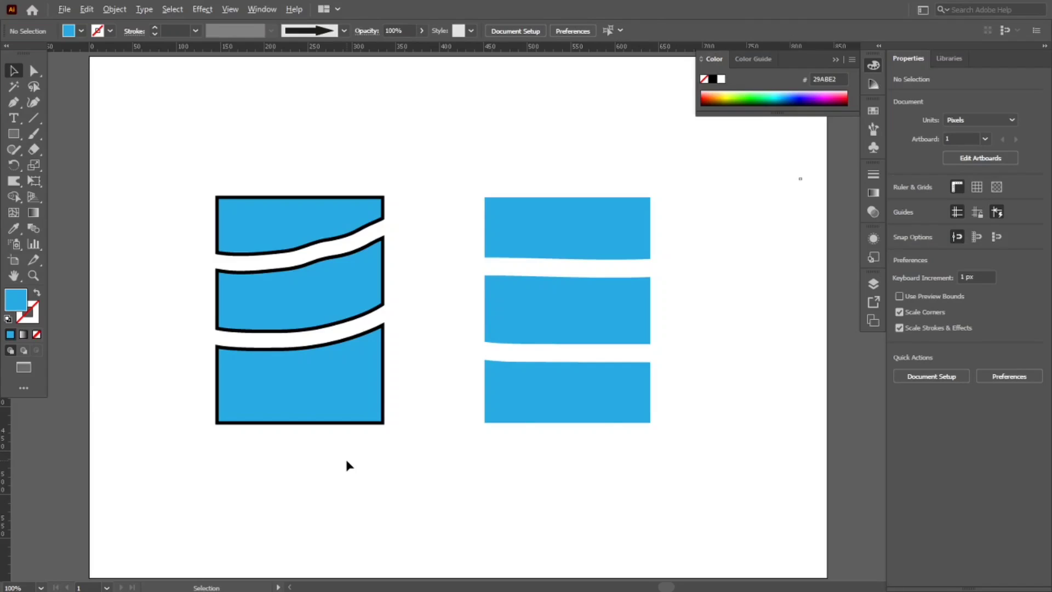
Examine the erased edges and the separate pieces of both cut rectangles up close
scroll(347, 466, up, 1)
drag(455, 406, 440, 493)
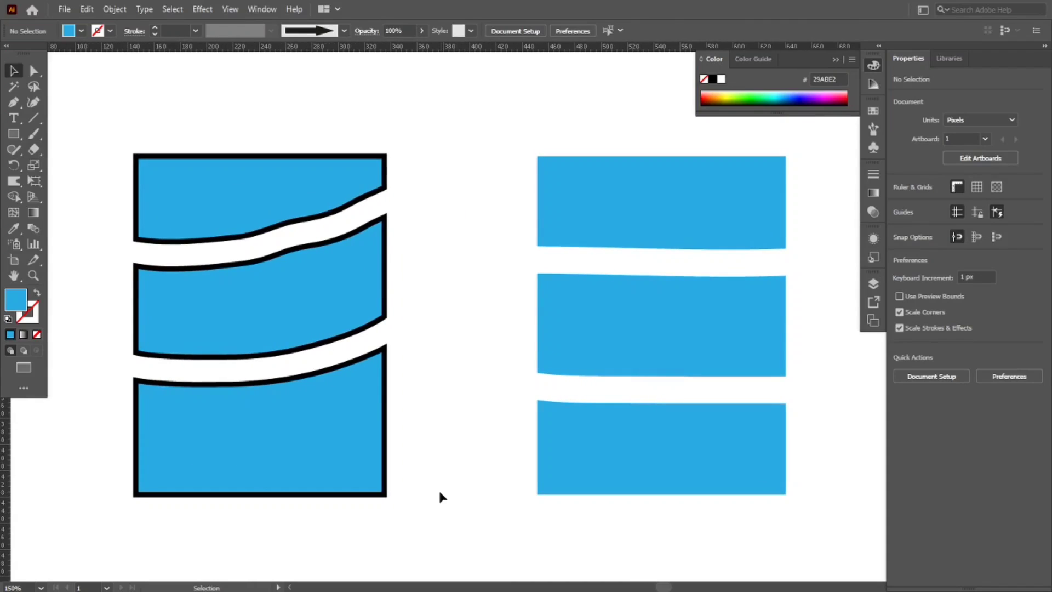
click(294, 223)
click(435, 291)
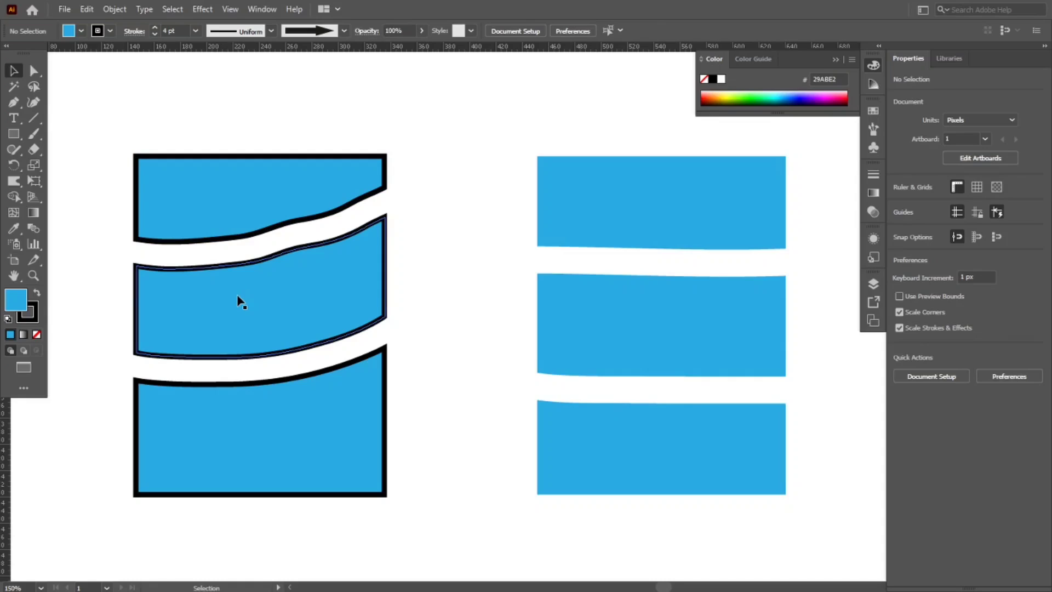
click(617, 230)
click(638, 331)
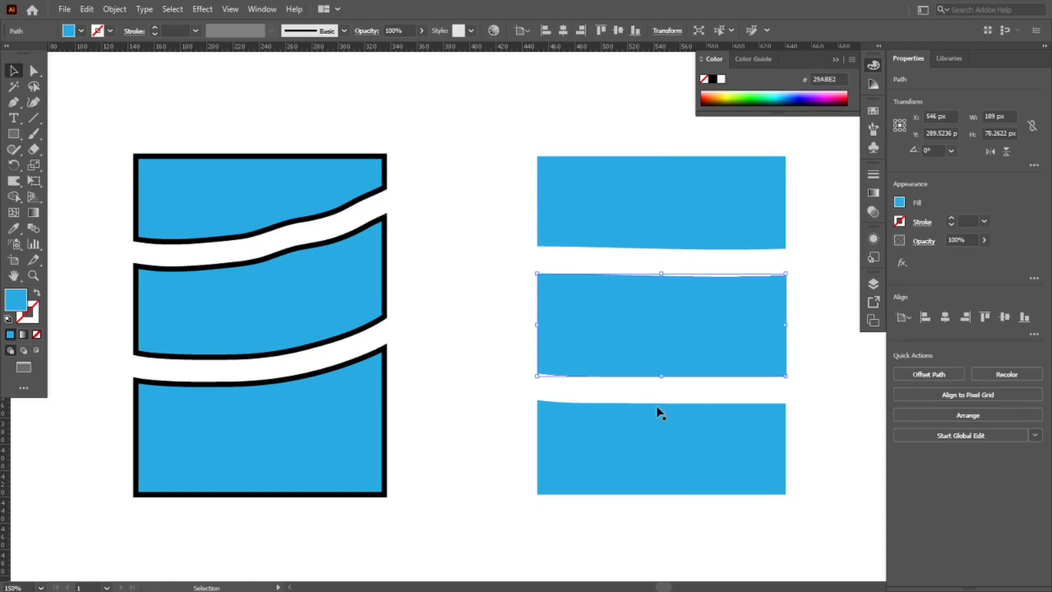
click(658, 435)
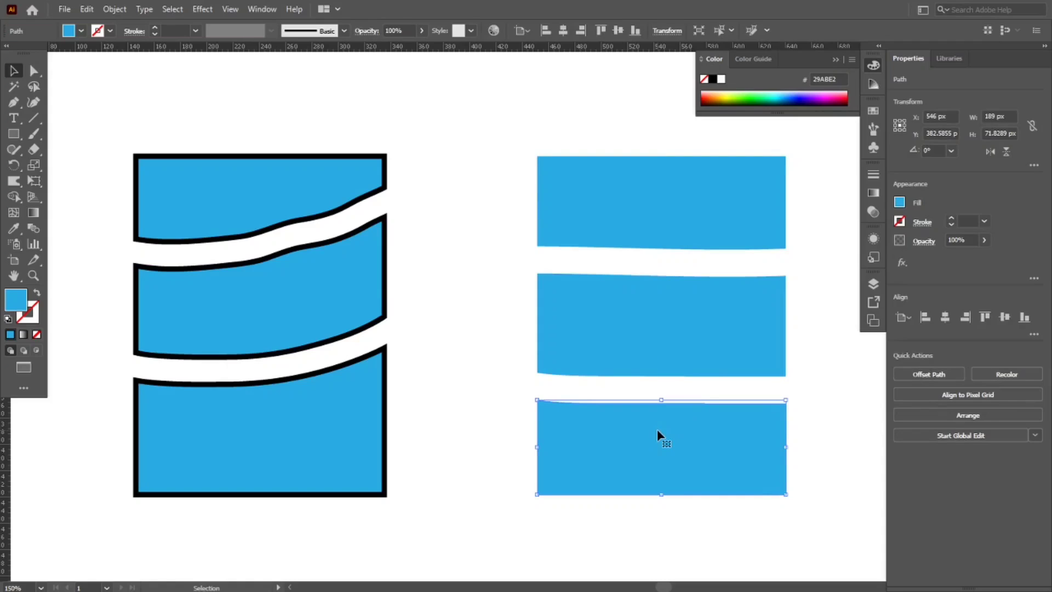
click(642, 359)
click(635, 230)
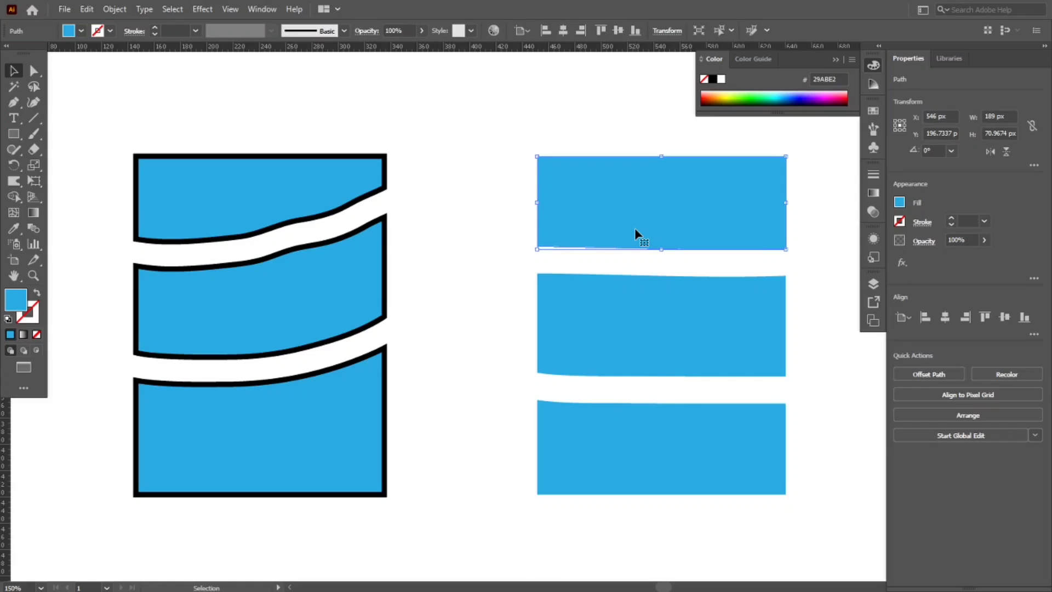
Undo all the eraser cuts on both rectangles
key(ctrl+z)
key(ctrl+z)
key(ctrl+z)
key(ctrl+z)
key(ctrl+z)
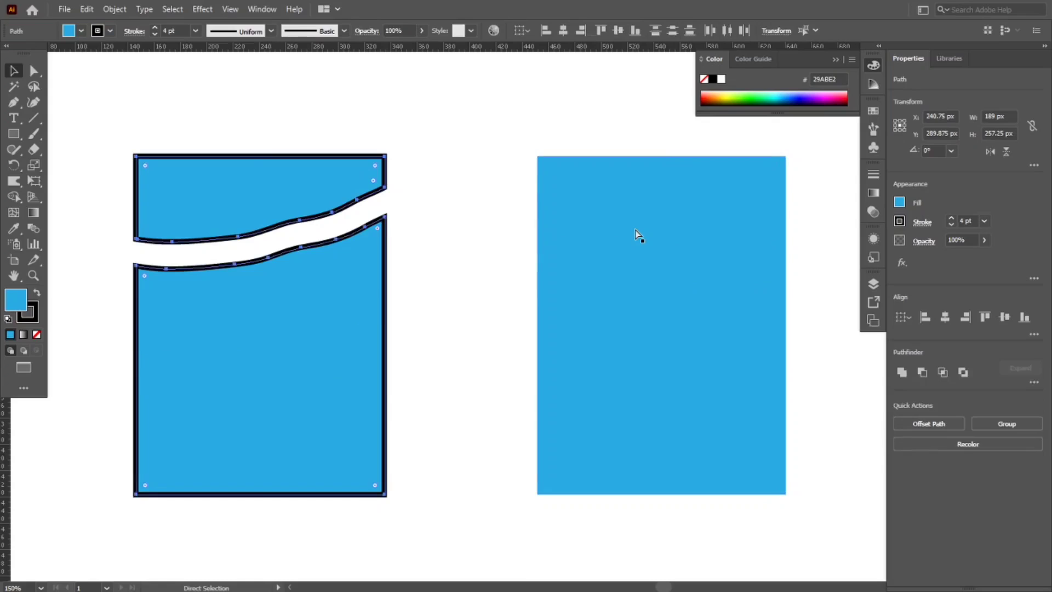
key(space)
drag(437, 248, 437, 287)
scroll(434, 278, down, 1)
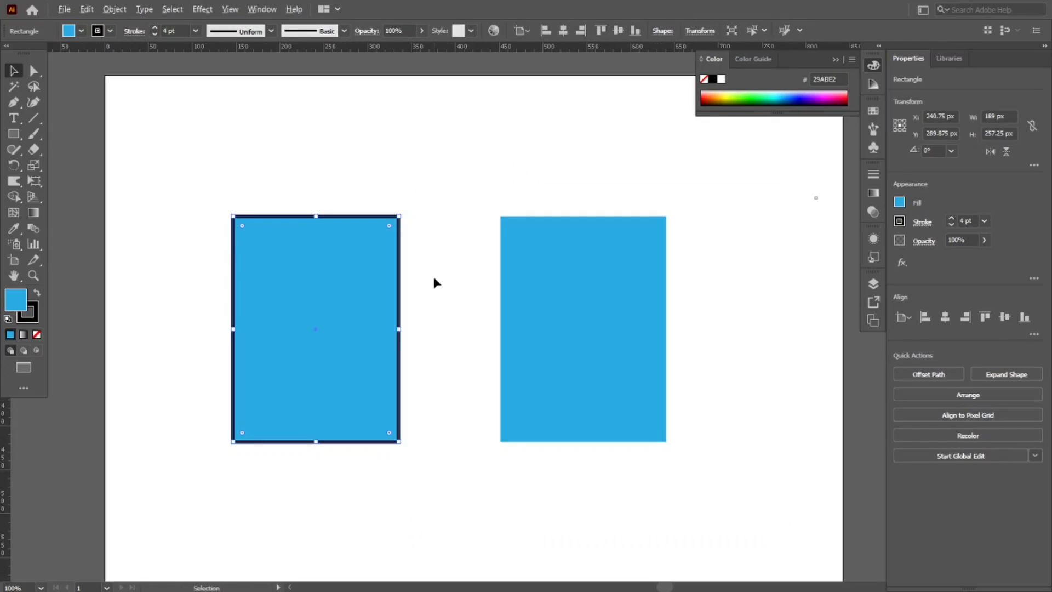
Erase the upper-left corner of the black-outlined rectangle with a diagonal Eraser cut, with nothing selected beforehand
click(328, 171)
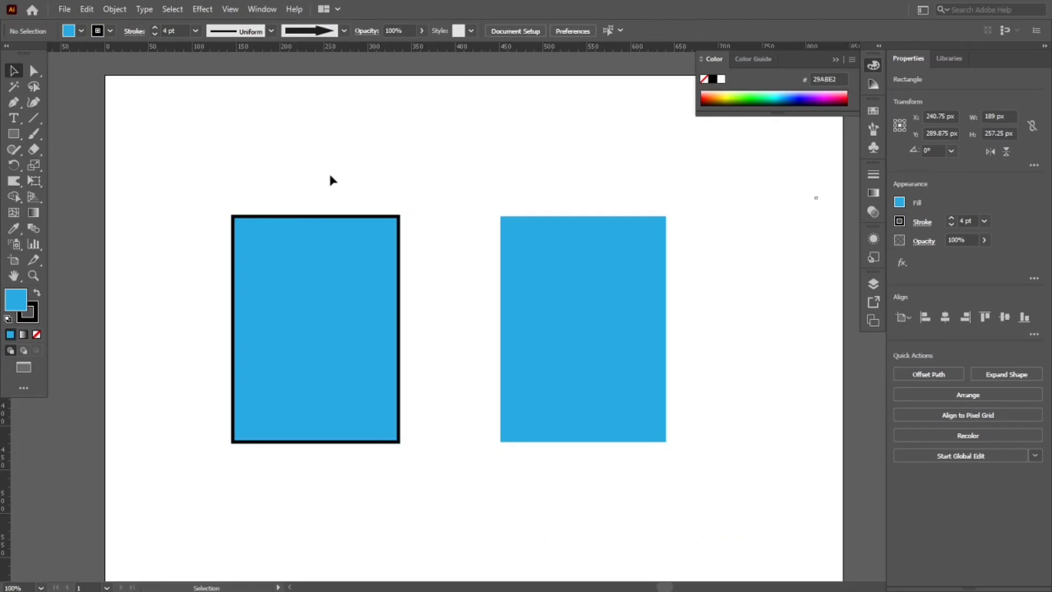
click(33, 149)
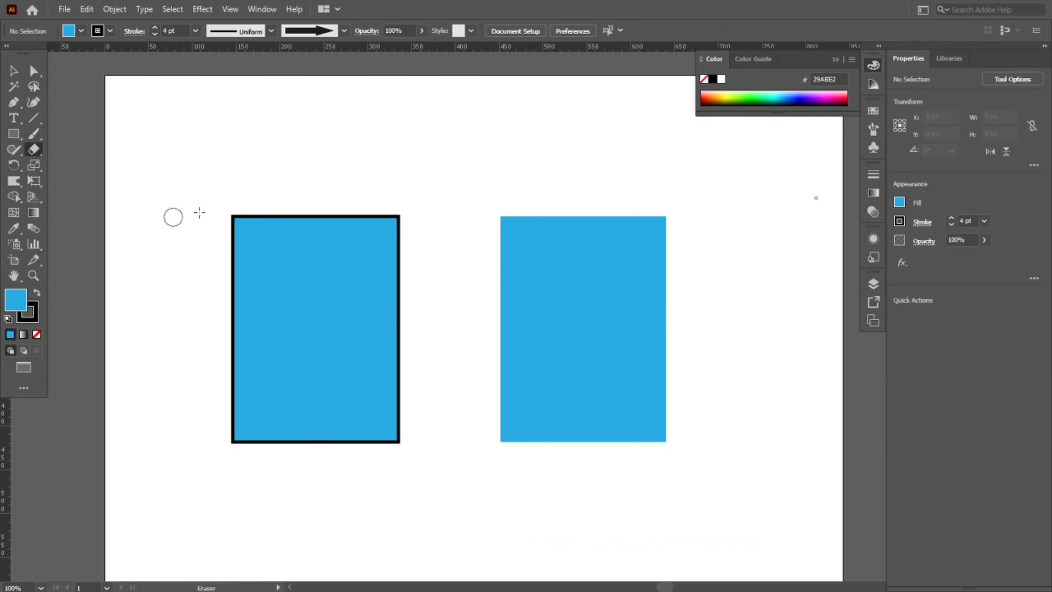
mouse_move(223, 206)
mouse_down()
mouse_move(228, 230)
mouse_move(256, 212)
mouse_move(225, 252)
mouse_move(270, 210)
mouse_move(230, 270)
mouse_move(218, 271)
mouse_up()
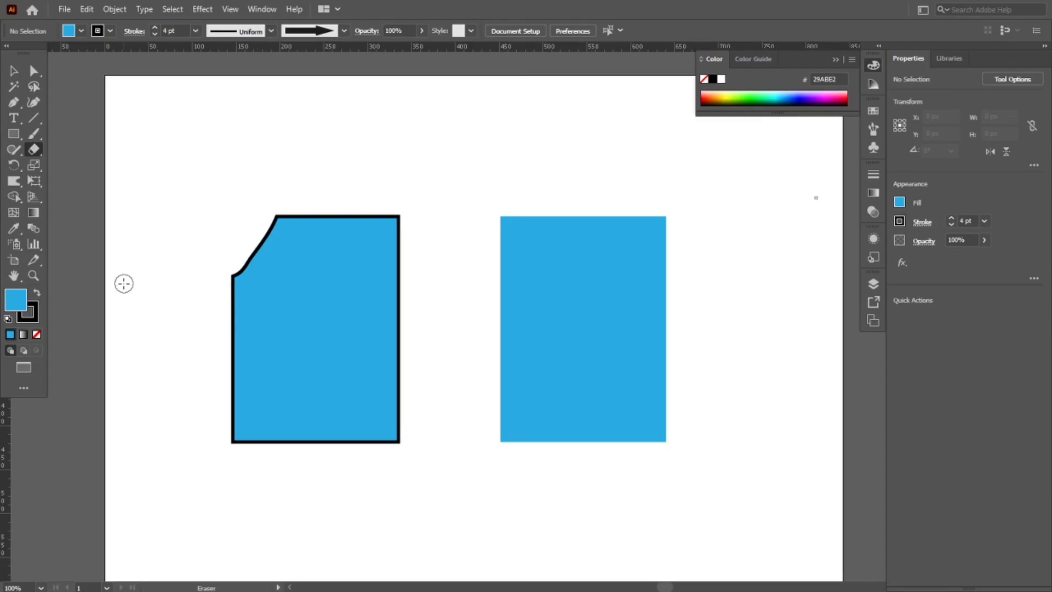
Erase the upper-left corner of the rectangle without a stroke with a similar diagonal cut
key(v)
click(548, 267)
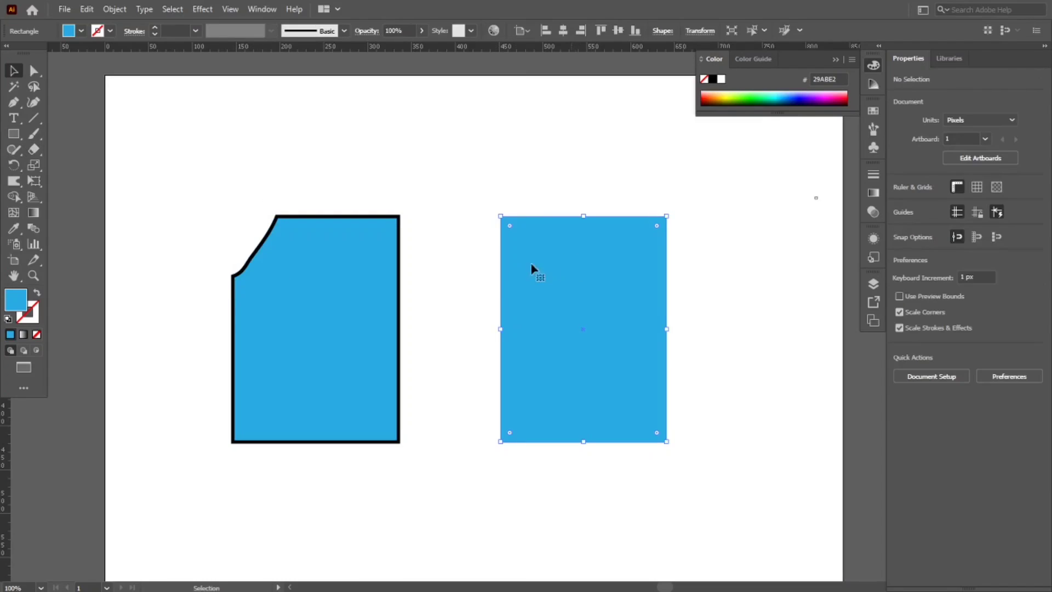
key(shift+e)
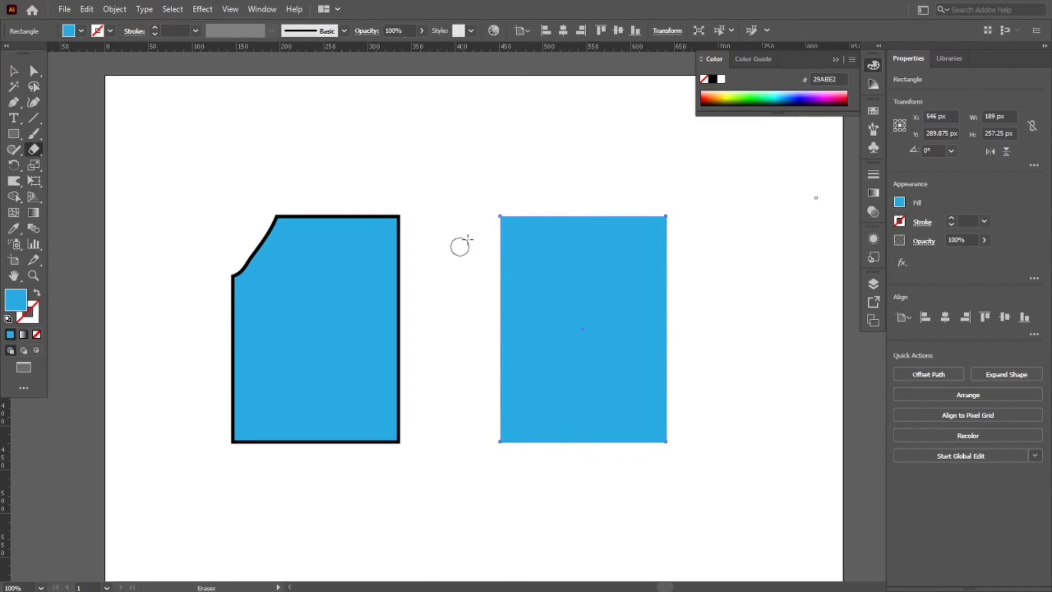
mouse_move(500, 212)
mouse_down()
mouse_move(497, 230)
mouse_move(512, 211)
mouse_move(491, 247)
mouse_move(538, 209)
mouse_move(498, 258)
mouse_move(552, 202)
mouse_up()
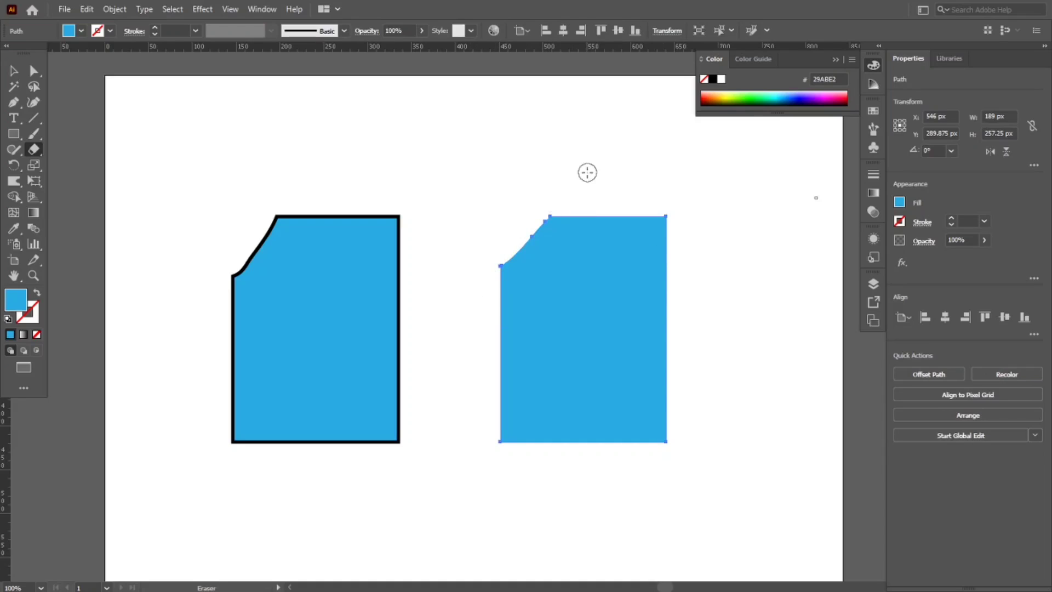
key(v)
click(683, 206)
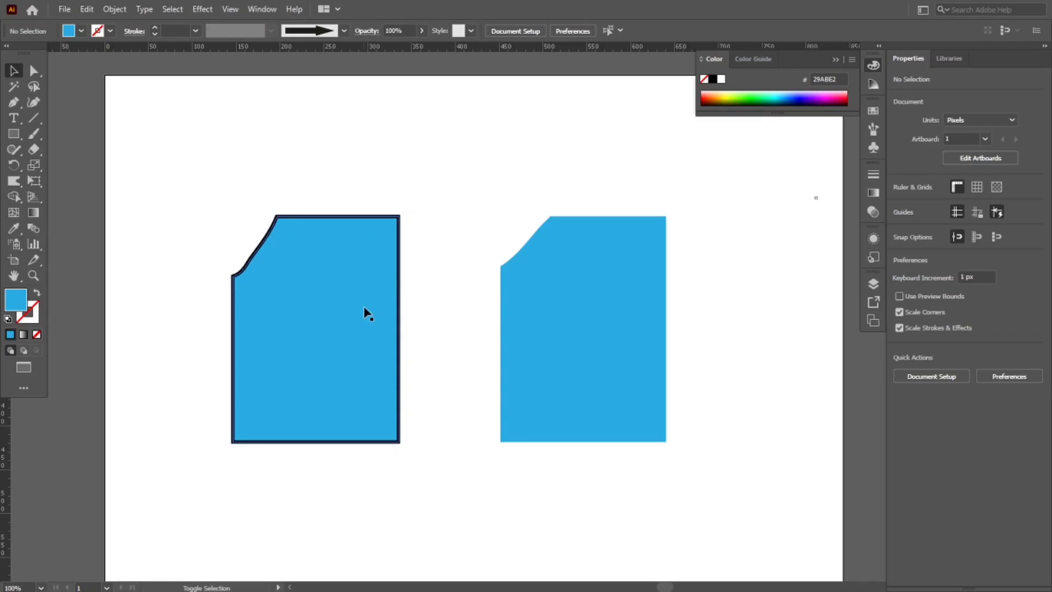
Erase an irregular hole through the middle of the selected black-outlined shape with the Eraser tool, and deselect it
key(shift+r)
key(v)
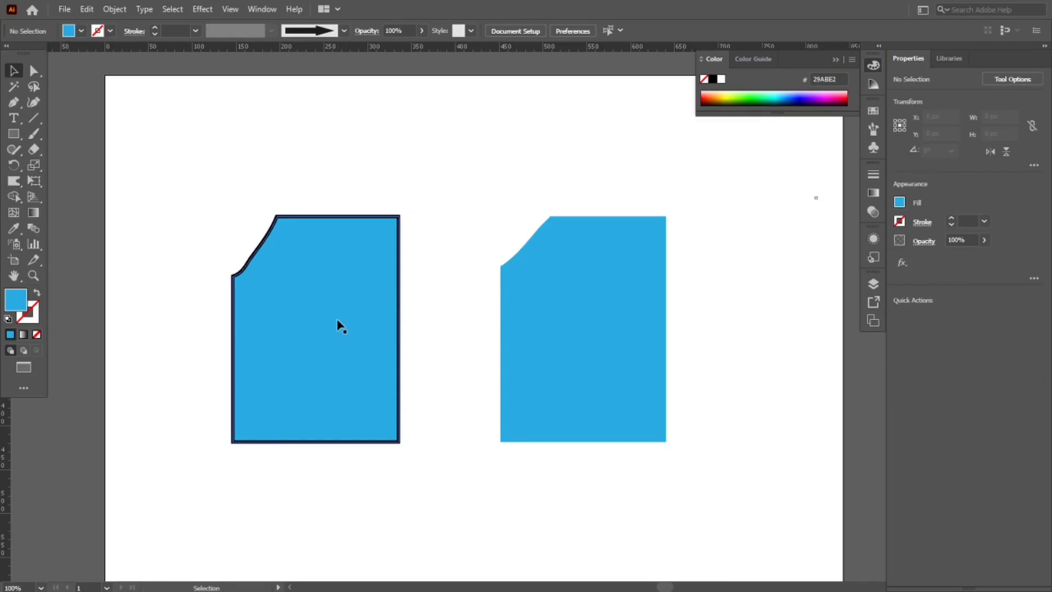
click(340, 323)
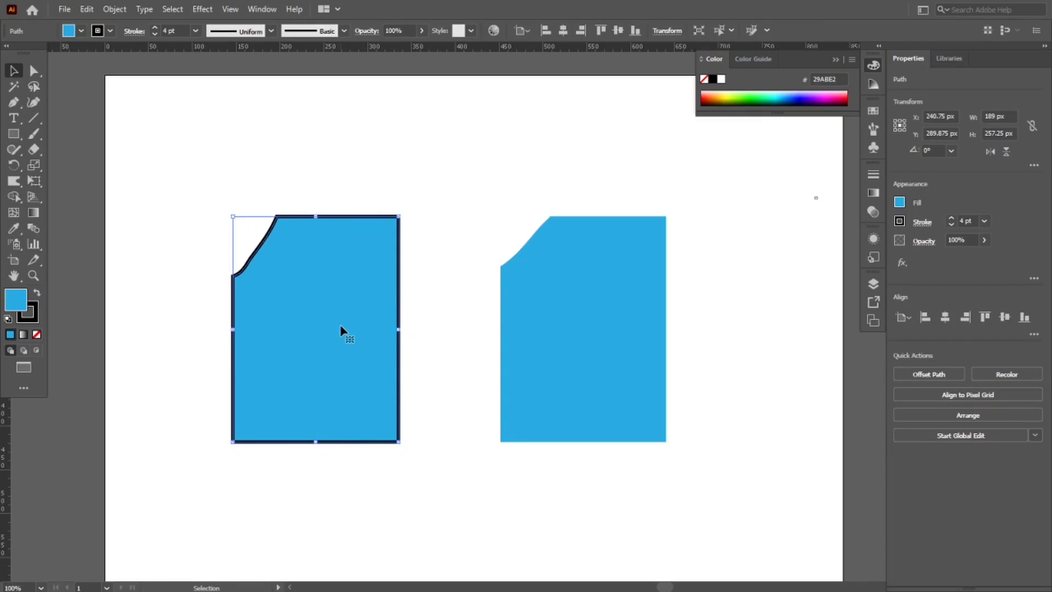
key(shift+e)
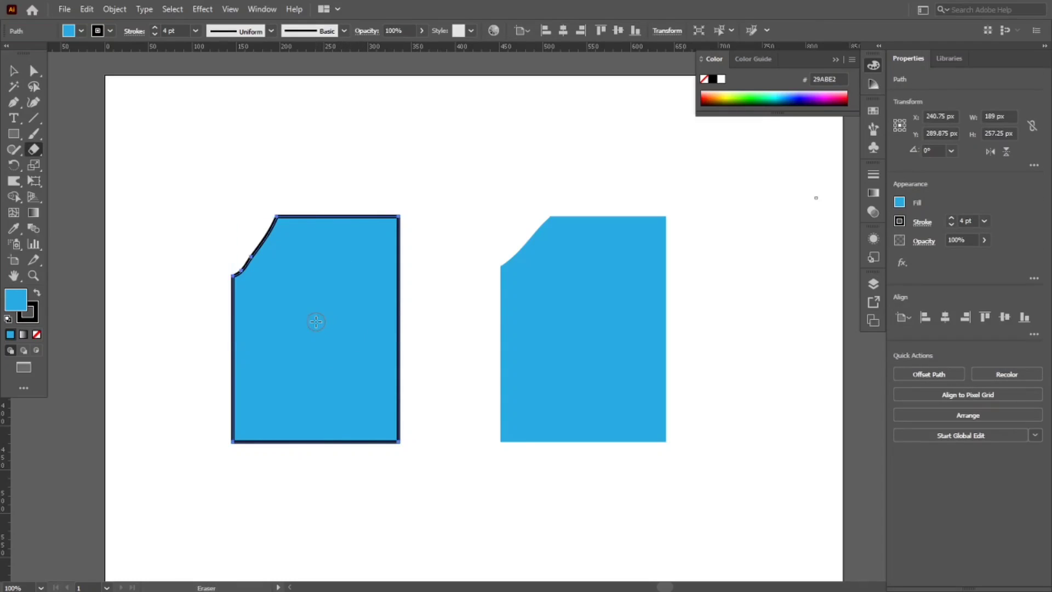
mouse_move(316, 322)
mouse_down()
mouse_move(296, 347)
mouse_move(333, 338)
mouse_move(328, 324)
mouse_move(266, 323)
mouse_move(289, 335)
mouse_move(297, 389)
mouse_move(311, 392)
mouse_move(353, 342)
mouse_move(341, 323)
mouse_move(317, 321)
mouse_move(308, 378)
mouse_move(320, 354)
mouse_move(322, 366)
mouse_move(287, 370)
mouse_move(306, 342)
mouse_move(286, 323)
mouse_up()
key(v)
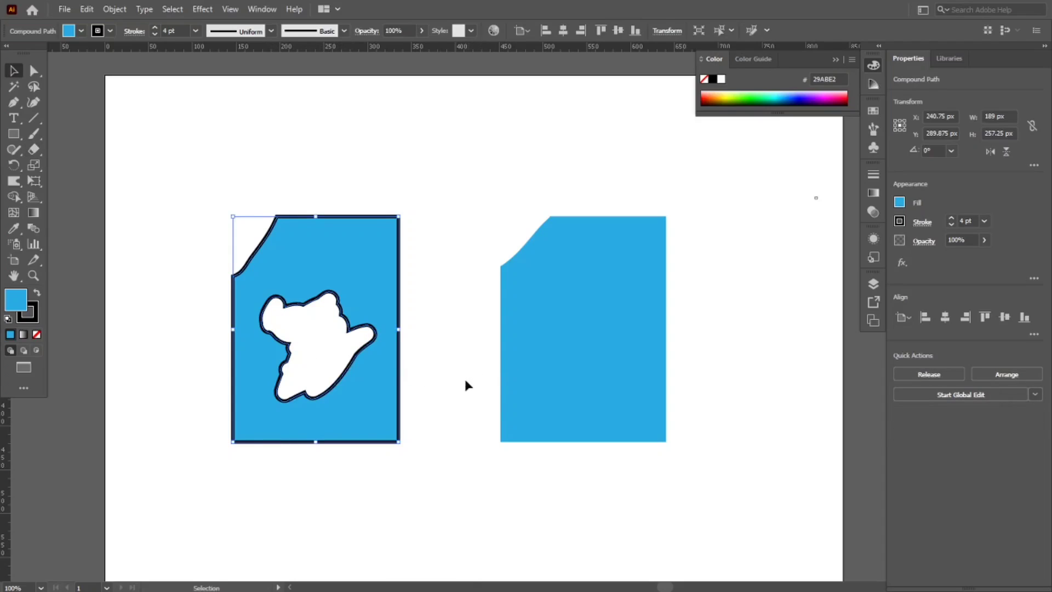
click(453, 387)
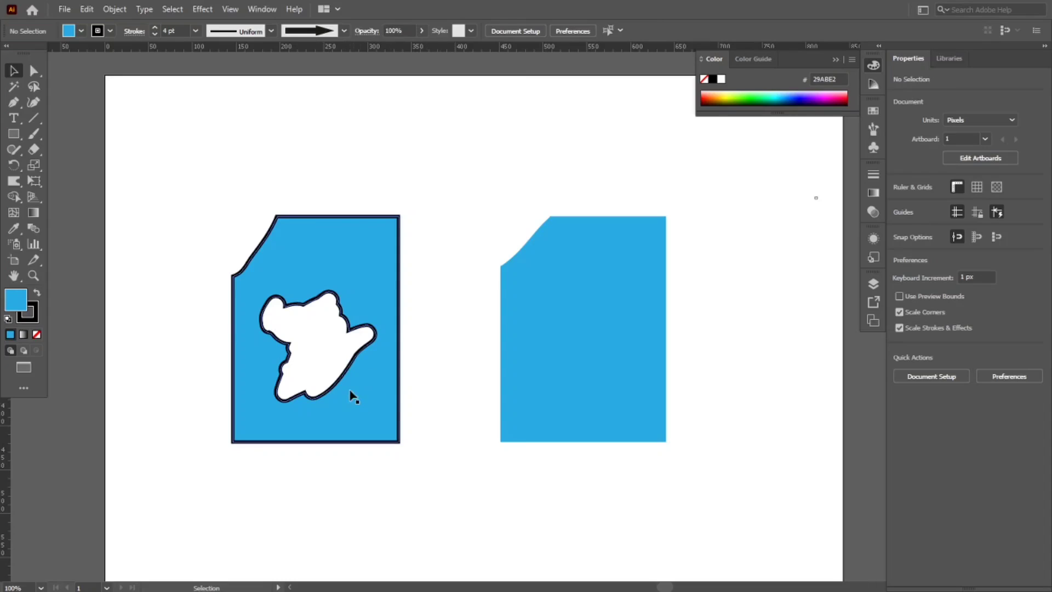
click(334, 389)
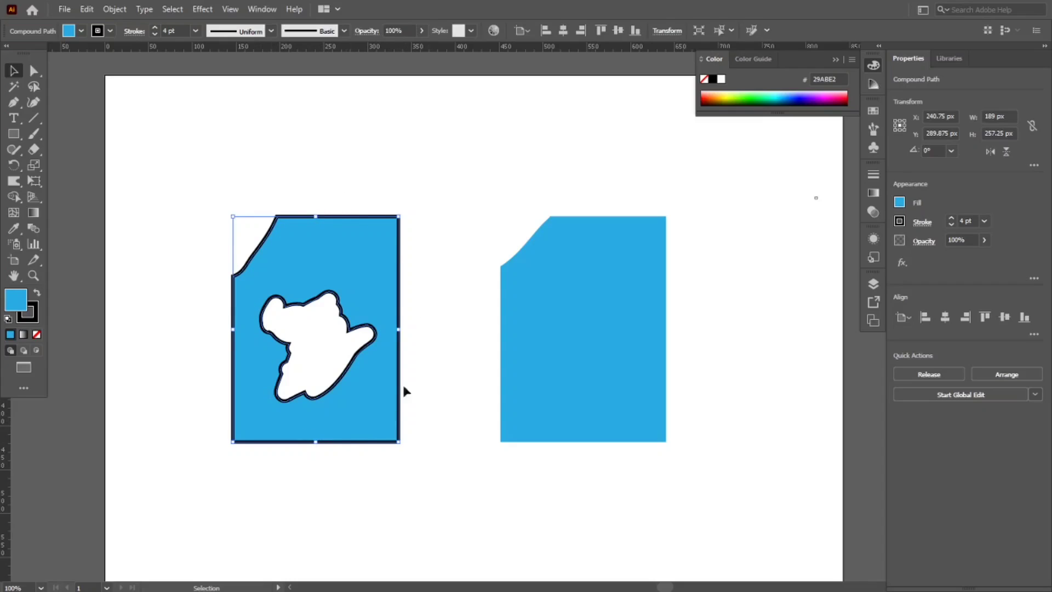
click(436, 384)
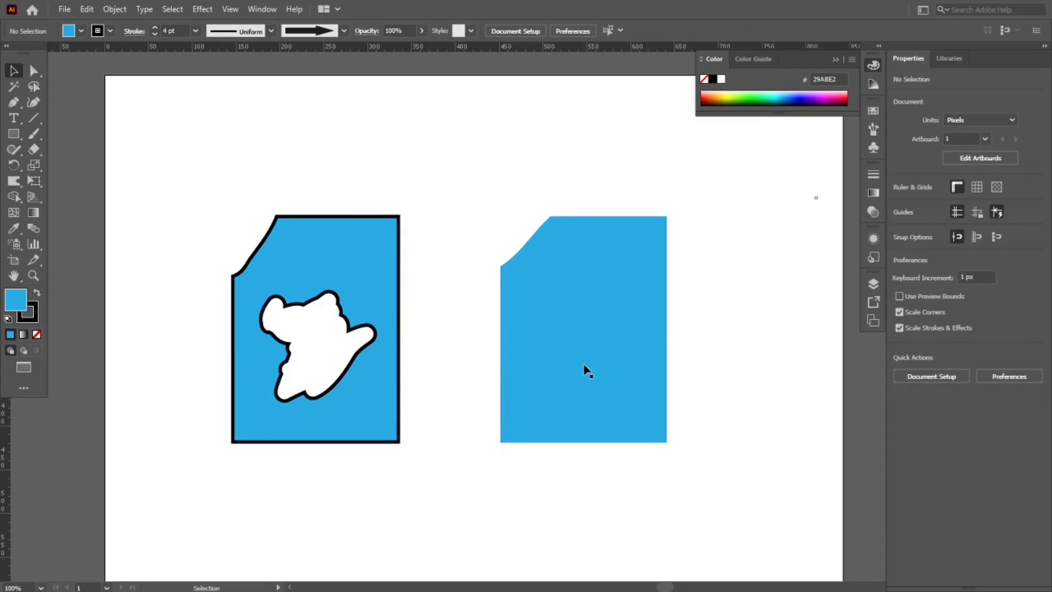
Erase an irregular hole through the middle of the selected shape without a stroke, and deselect it
click(581, 363)
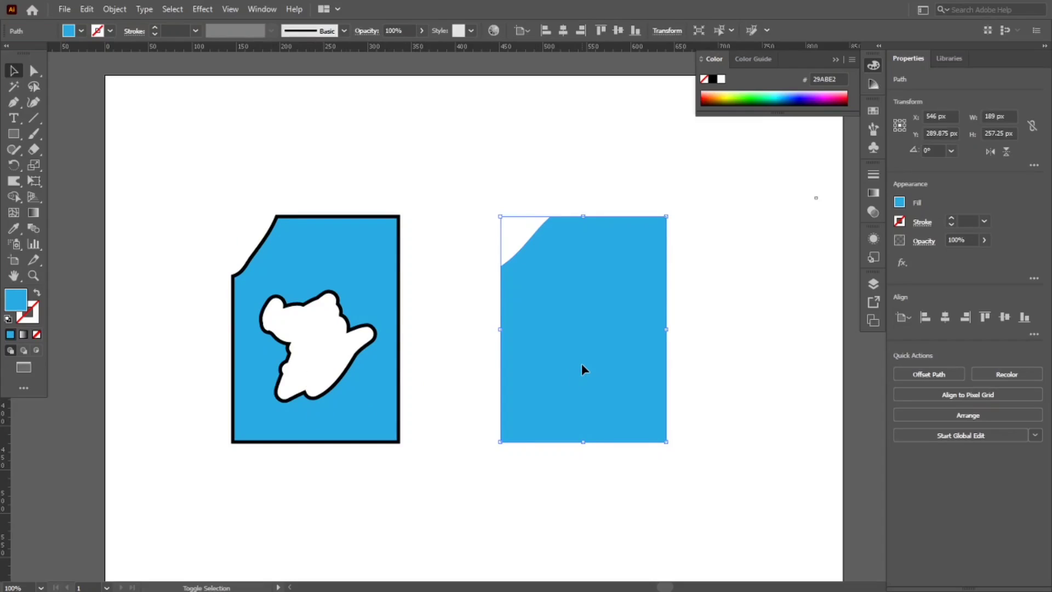
key(shift+r)
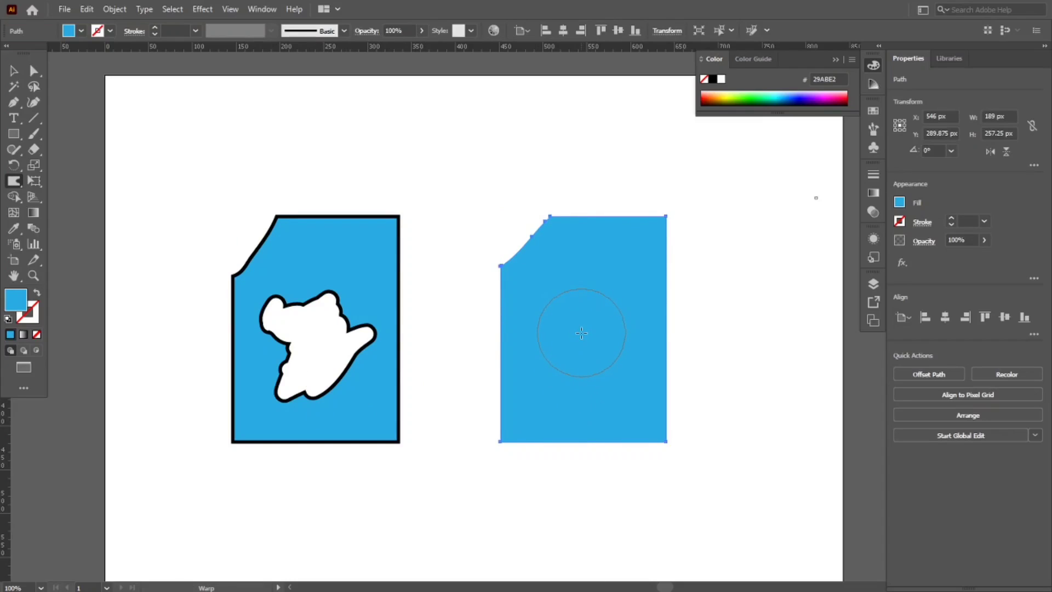
key(shift+e)
mouse_move(585, 333)
mouse_down()
mouse_move(570, 310)
mouse_move(592, 340)
mouse_move(572, 351)
mouse_move(570, 304)
mouse_move(567, 328)
mouse_move(608, 353)
mouse_move(603, 342)
mouse_move(575, 364)
mouse_move(594, 308)
mouse_move(586, 277)
mouse_move(558, 312)
mouse_move(579, 375)
mouse_up()
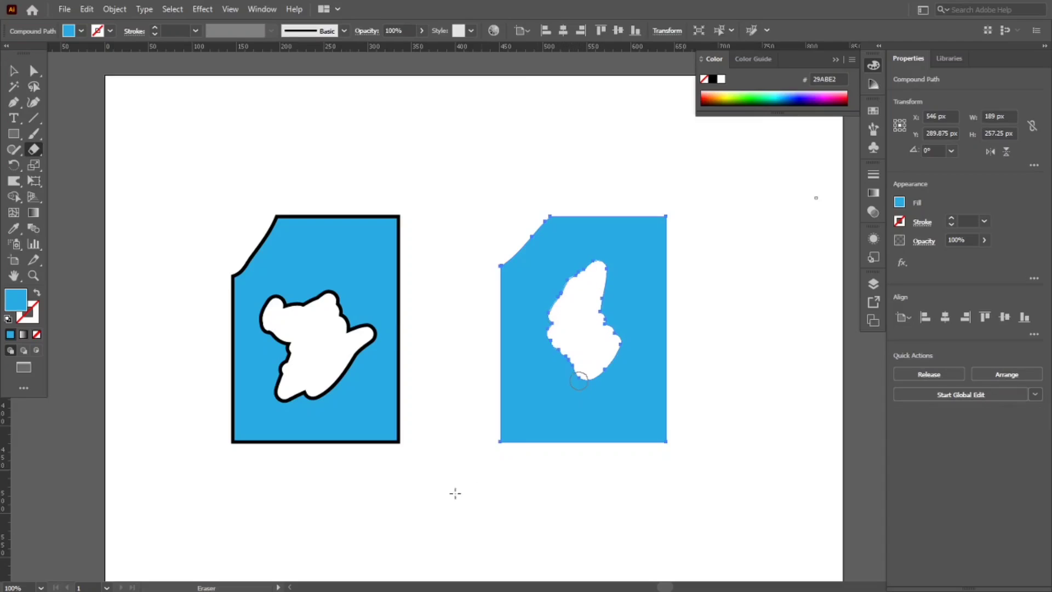
key(v)
click(495, 483)
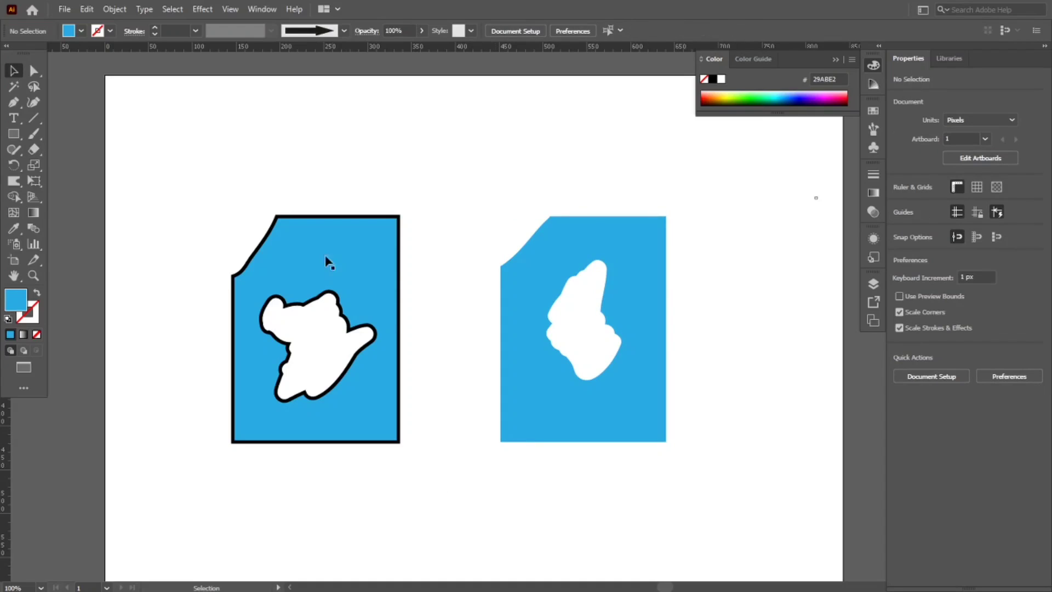
Delete both erased shapes and draw a blue rectangle about 185 × 232 px near the middle of the artboard
drag(245, 159, 640, 422)
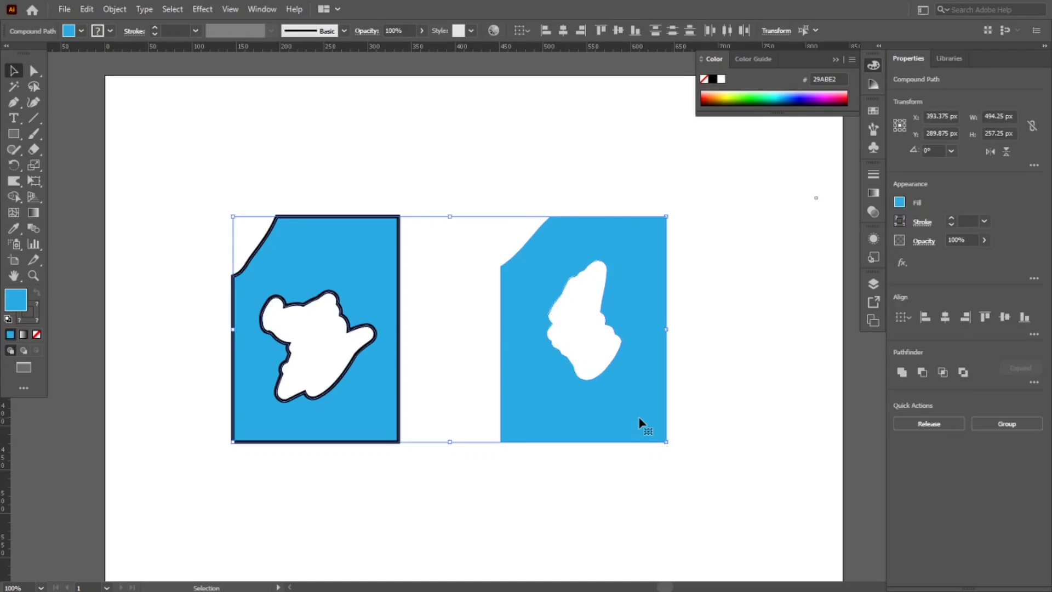
key(Delete)
click(14, 133)
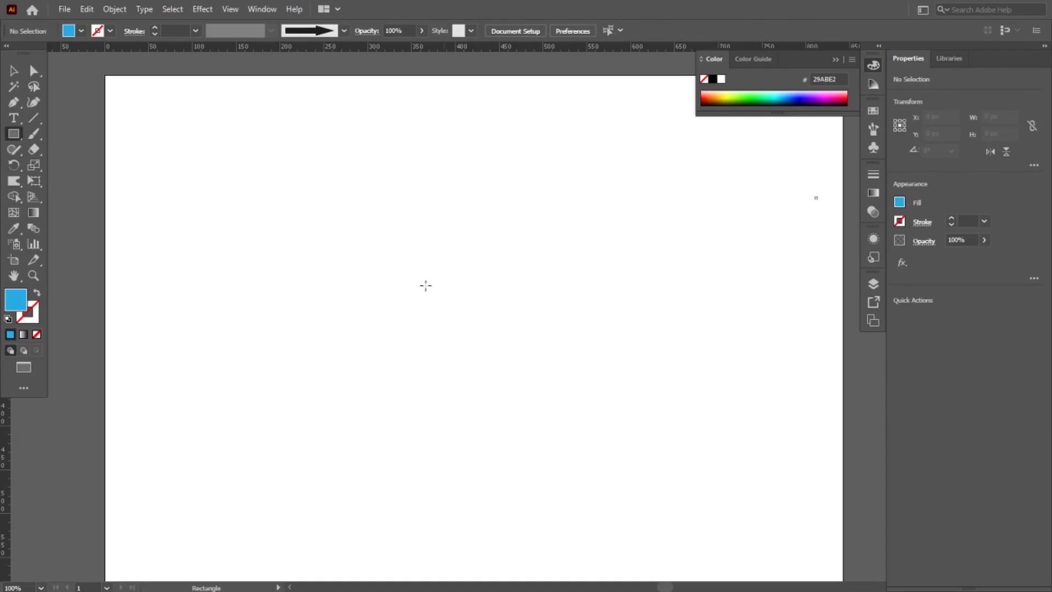
drag(392, 229, 555, 432)
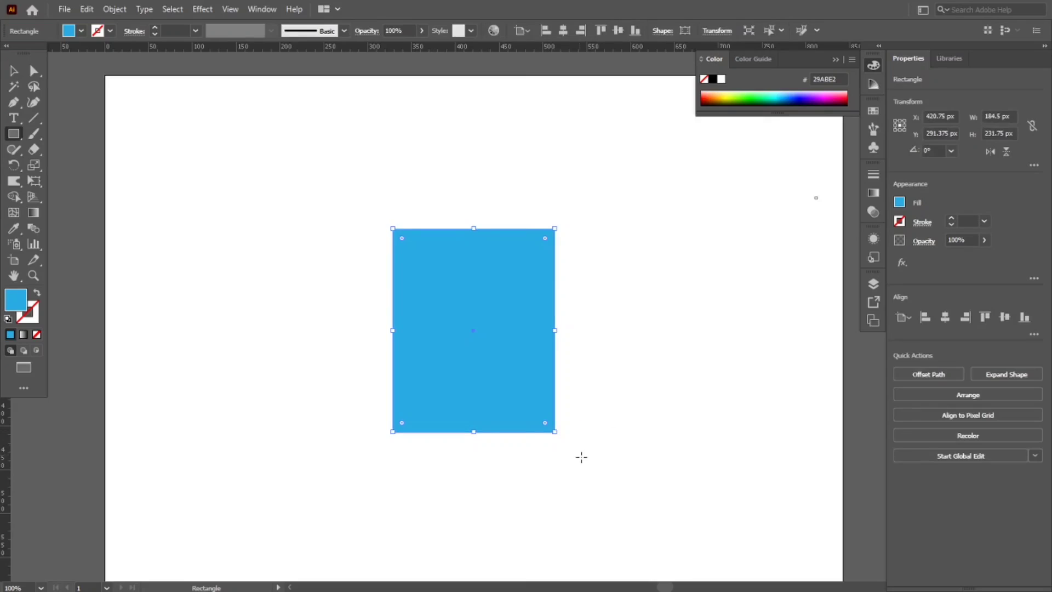
Give the new rectangle a black 1 pt stroke and move its centre to about X 305, Y 280 px
click(23, 322)
click(965, 220)
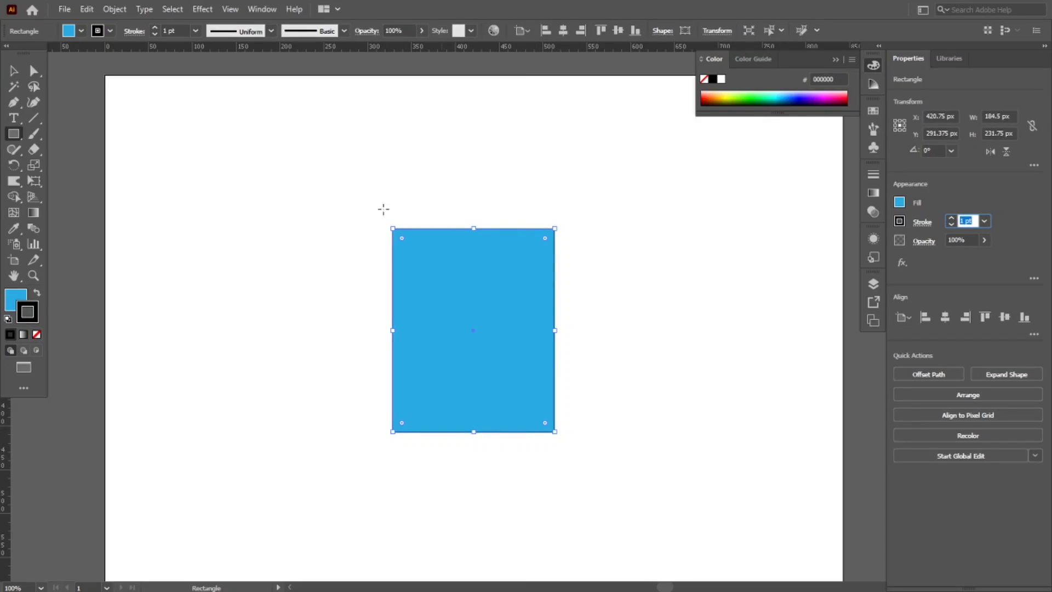
key(v)
click(390, 364)
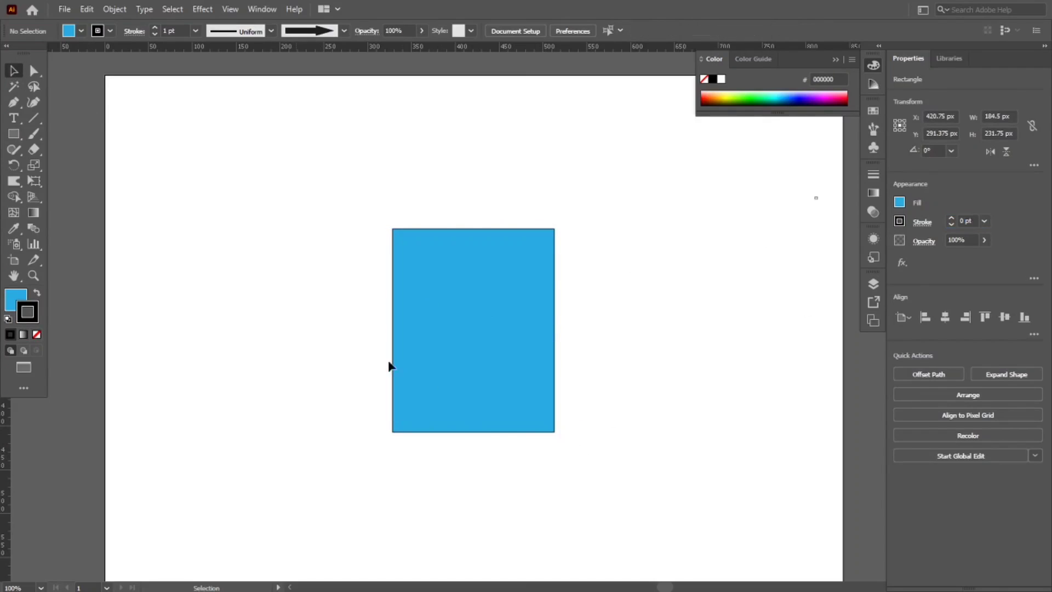
drag(464, 357, 364, 347)
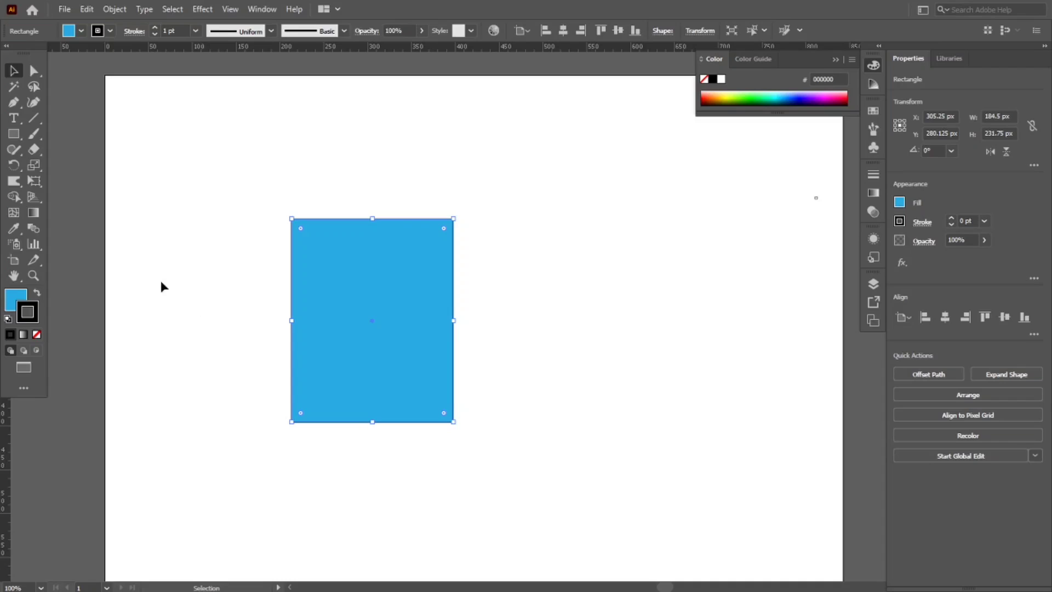
Cut the rectangle into four pieces with one horizontal and one vertical Eraser stroke through its middle
click(33, 149)
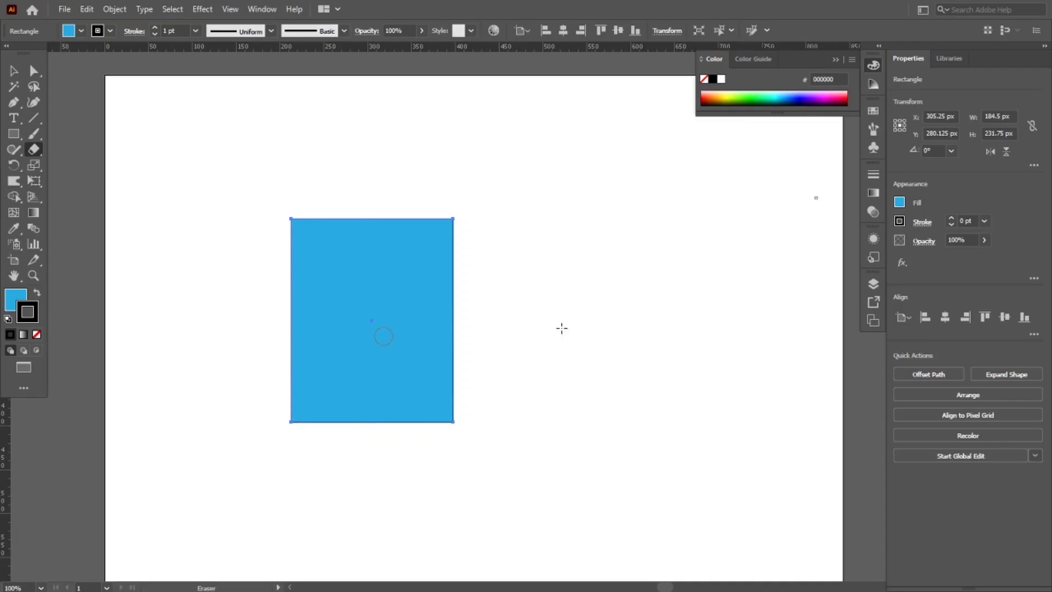
drag(256, 331, 477, 330)
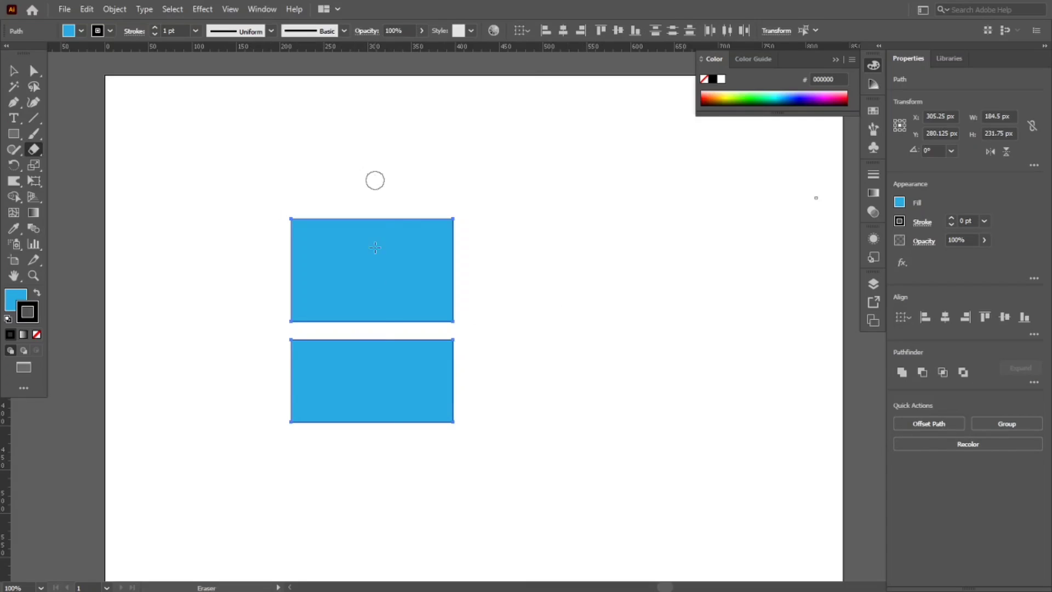
drag(373, 178, 391, 462)
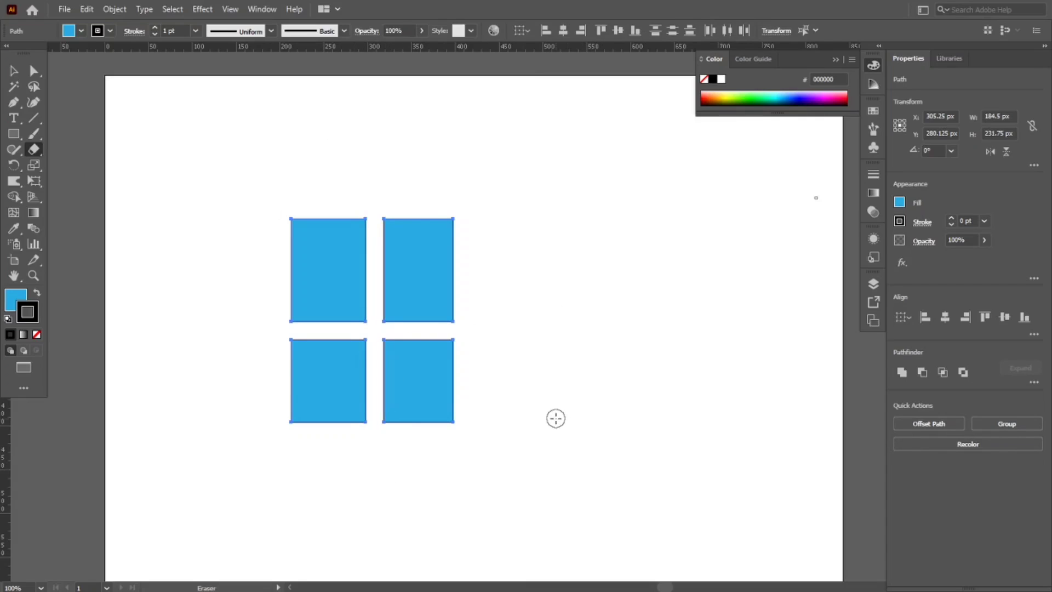
key(v)
click(501, 413)
Select each of the four cut pieces in turn to check whether they are separate objects
click(437, 404)
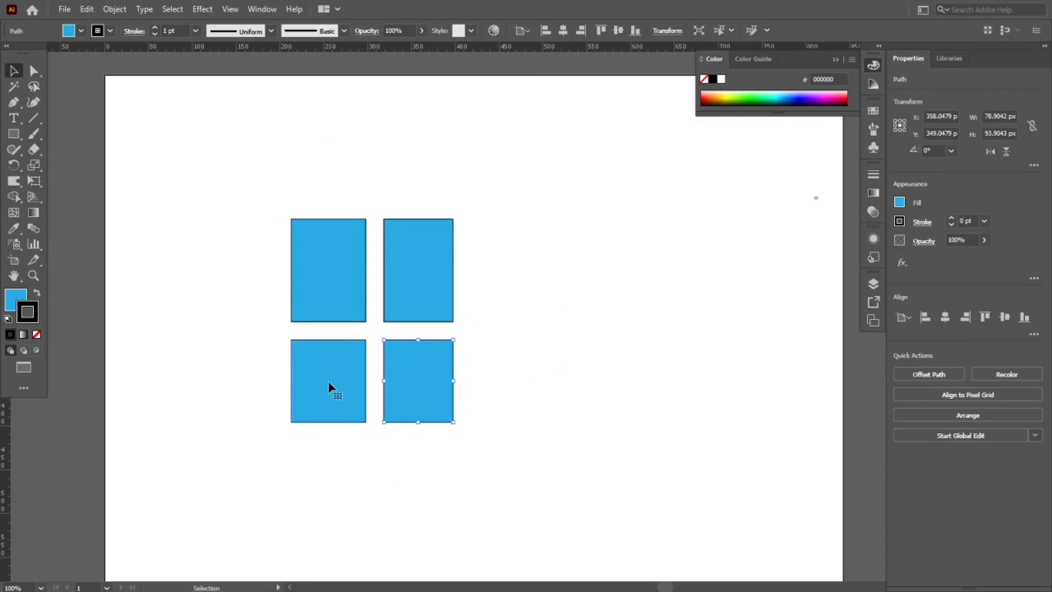
click(329, 384)
click(342, 286)
click(419, 275)
click(422, 399)
click(357, 390)
click(348, 296)
click(404, 298)
click(414, 398)
click(329, 381)
click(331, 308)
click(399, 299)
click(331, 352)
click(337, 274)
click(416, 298)
click(425, 416)
click(342, 406)
click(345, 315)
click(422, 312)
click(437, 366)
Undo the horizontal and vertical Eraser cuts on the rectangle and deselect it
key(ctrl+z)
key(ctrl+z)
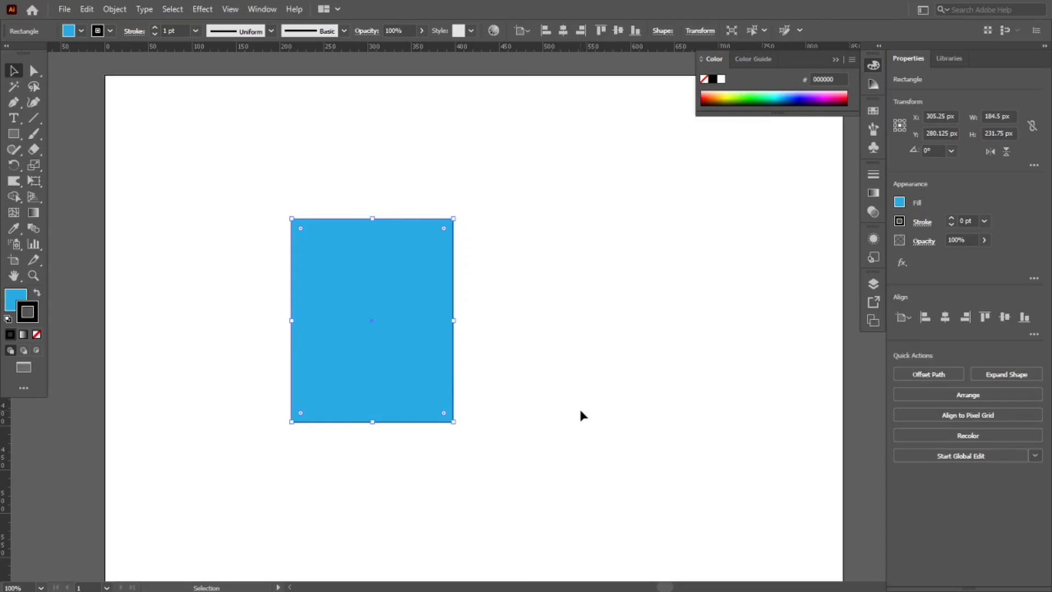
click(583, 416)
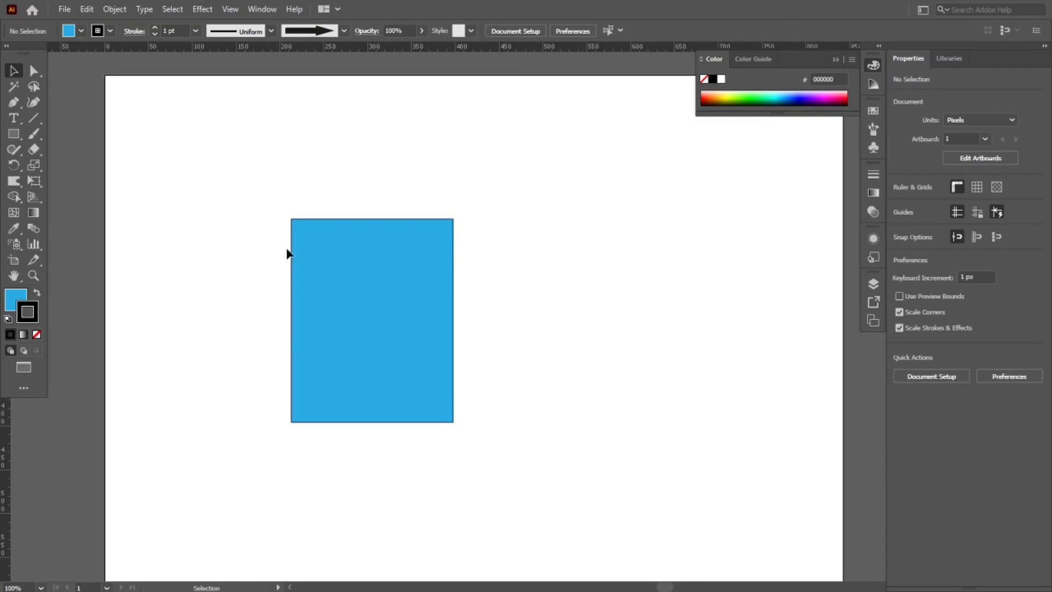
Cut the rectangle into four triangular pieces with two Eraser strokes crossing diagonally from corner to corner
click(425, 395)
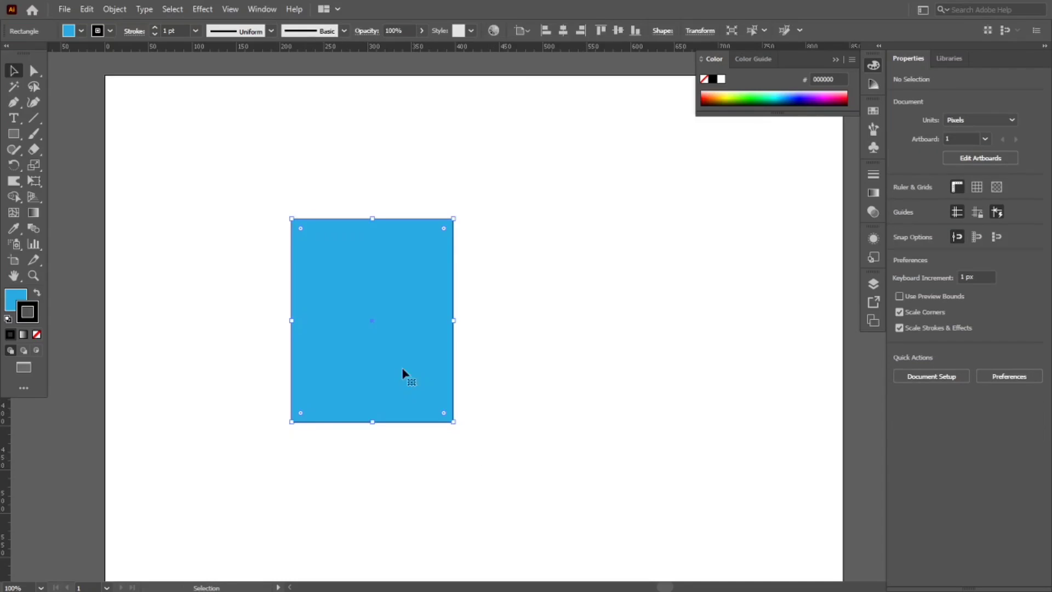
click(37, 152)
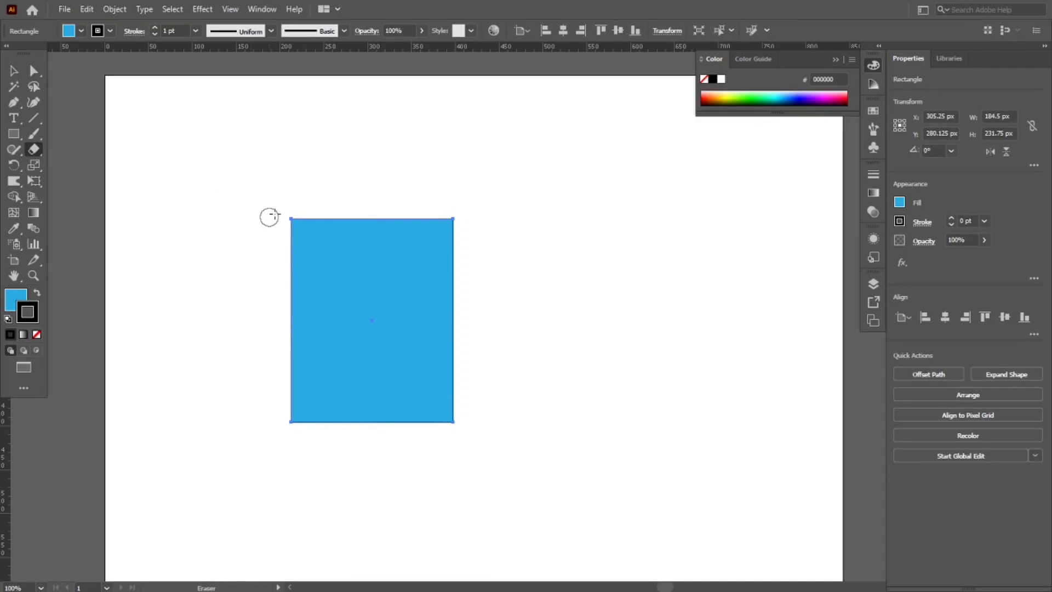
drag(277, 209, 500, 484)
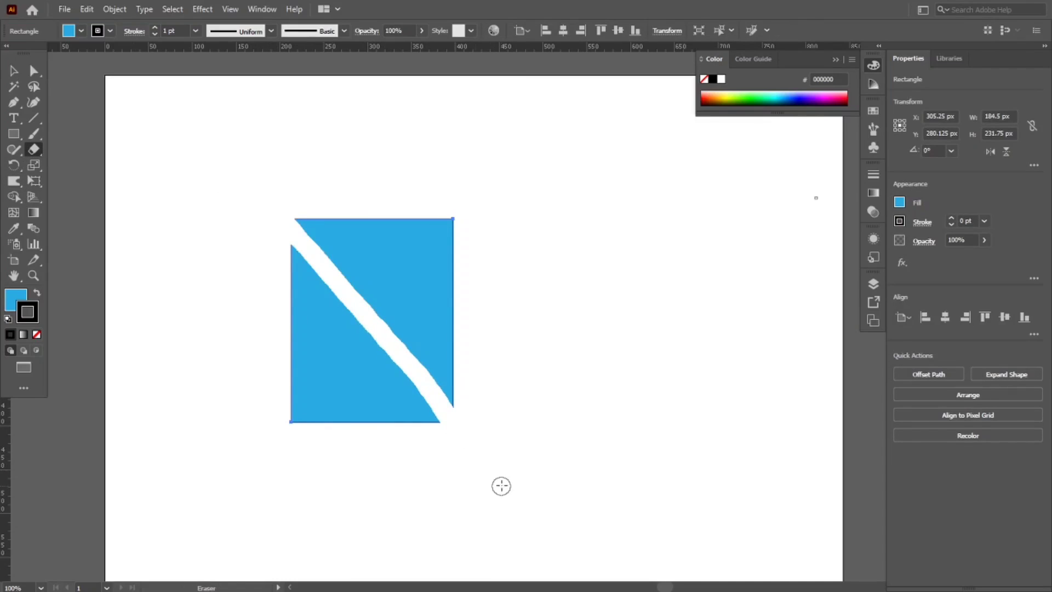
drag(460, 214, 273, 458)
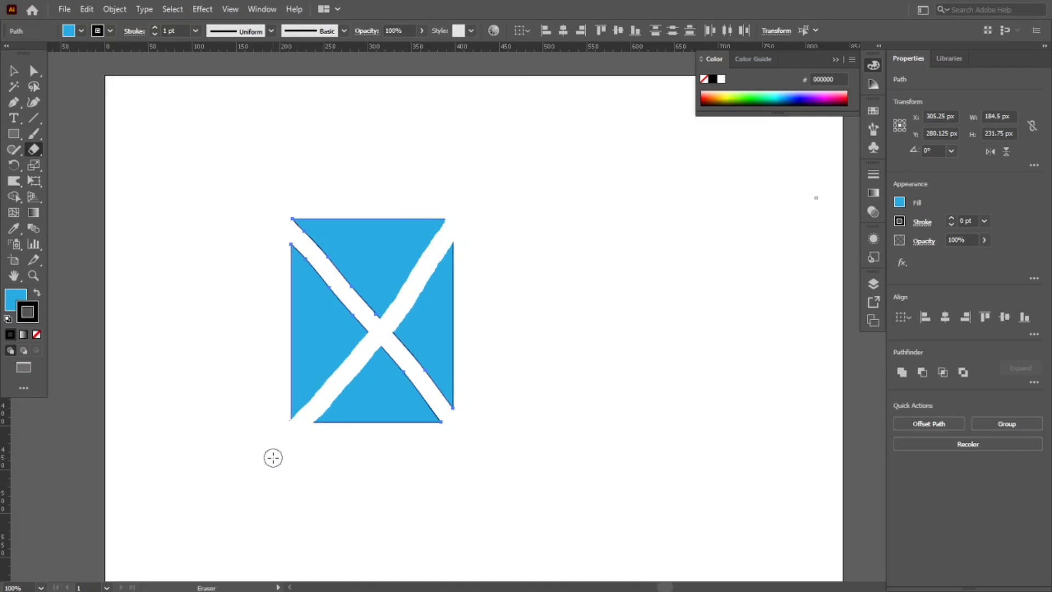
key(v)
click(544, 459)
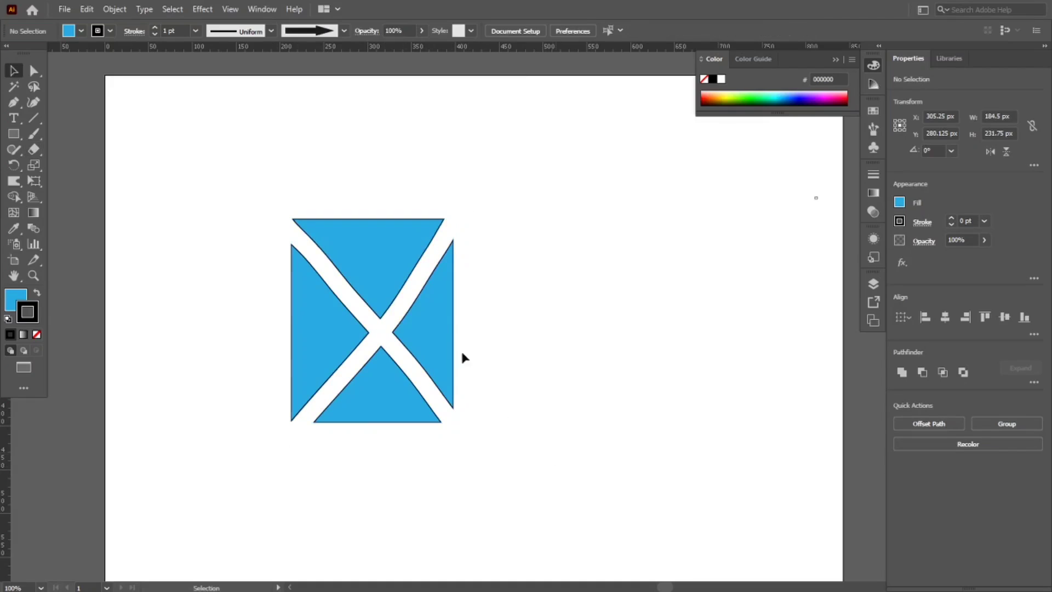
Fill the upper triangular piece with mint green 55FFDC and give it the blue 29ABE2 stroke by swapping fill and stroke
click(396, 255)
click(772, 95)
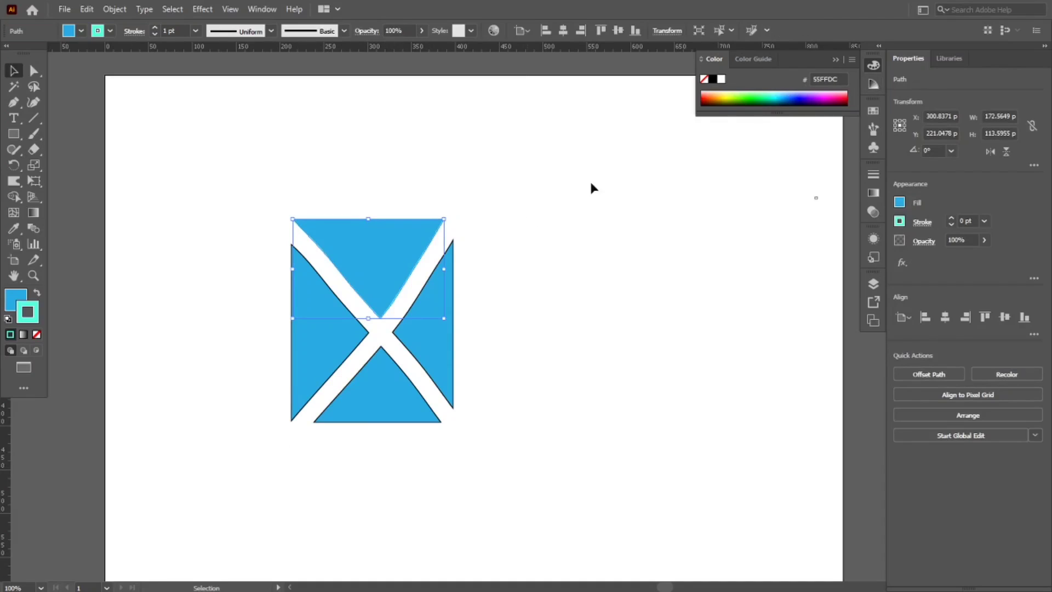
click(36, 294)
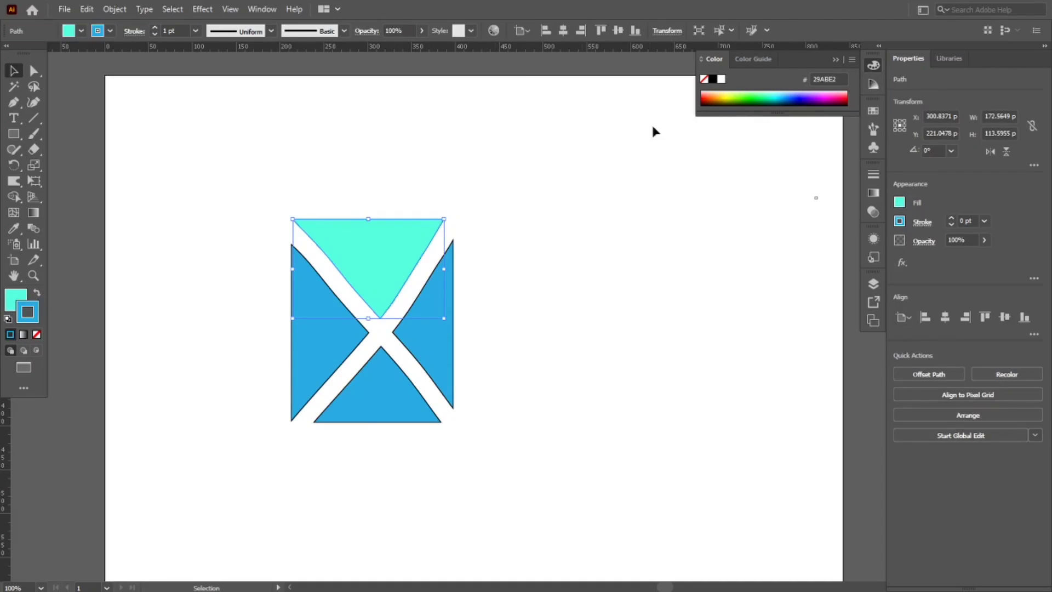
click(7, 295)
Fill the lower triangular piece with red FF3600, the right one with purple 8D0094 and the left one with orange FF6015
click(399, 411)
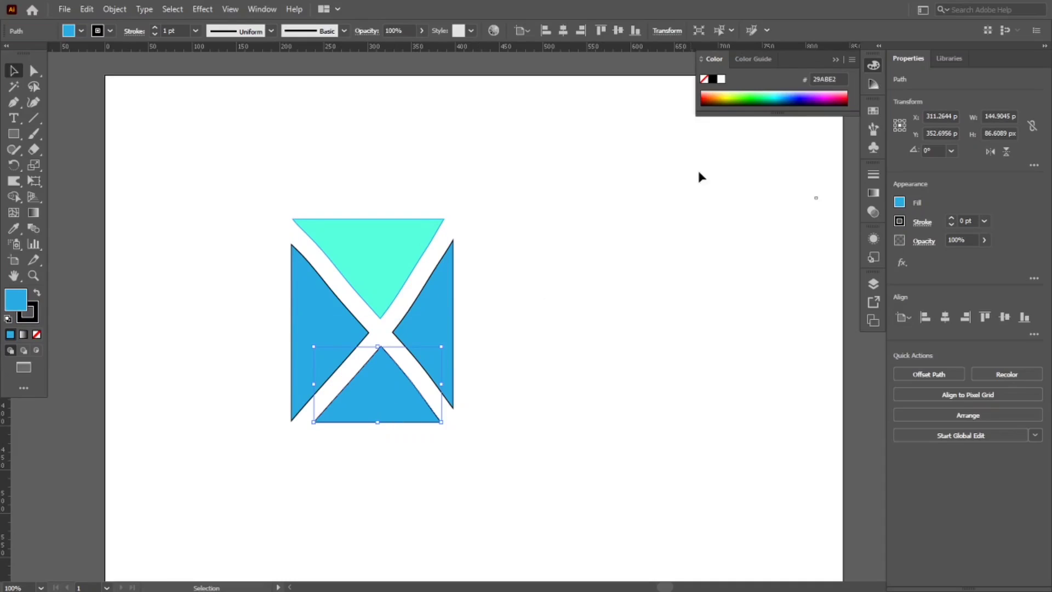
click(709, 96)
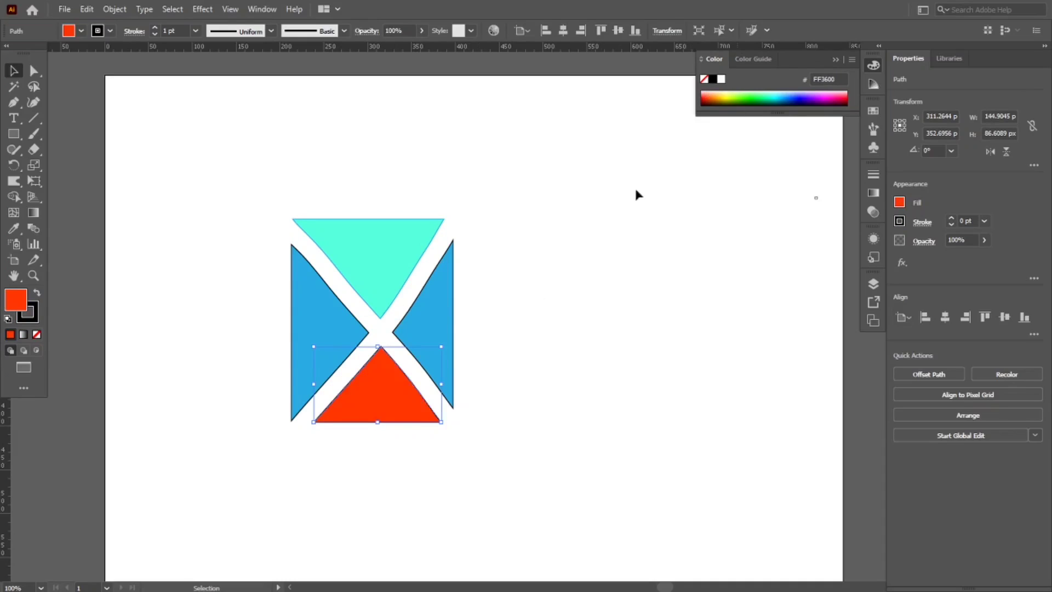
click(447, 315)
click(825, 97)
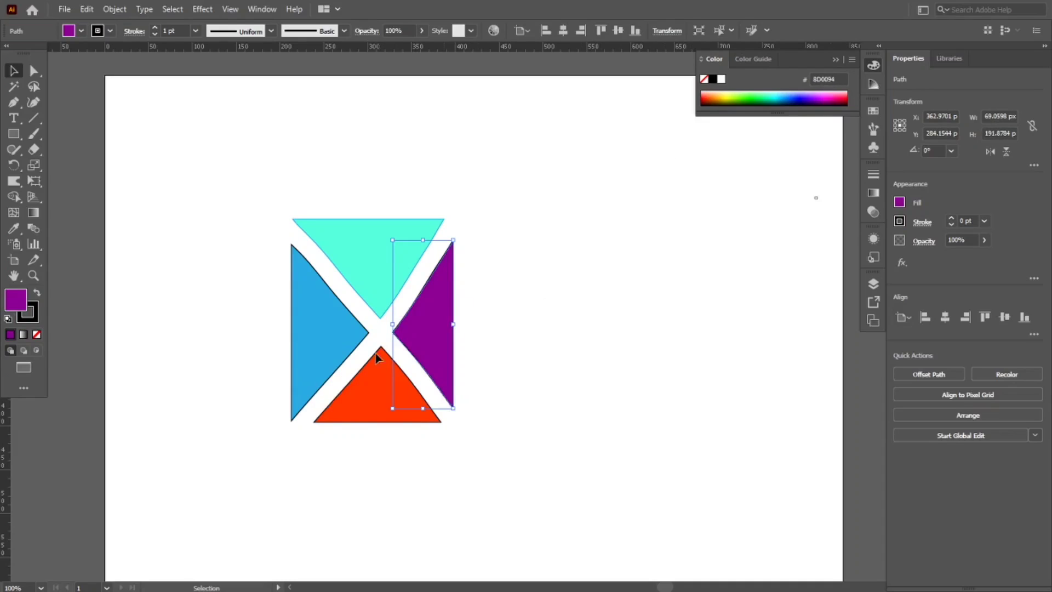
click(349, 346)
click(712, 97)
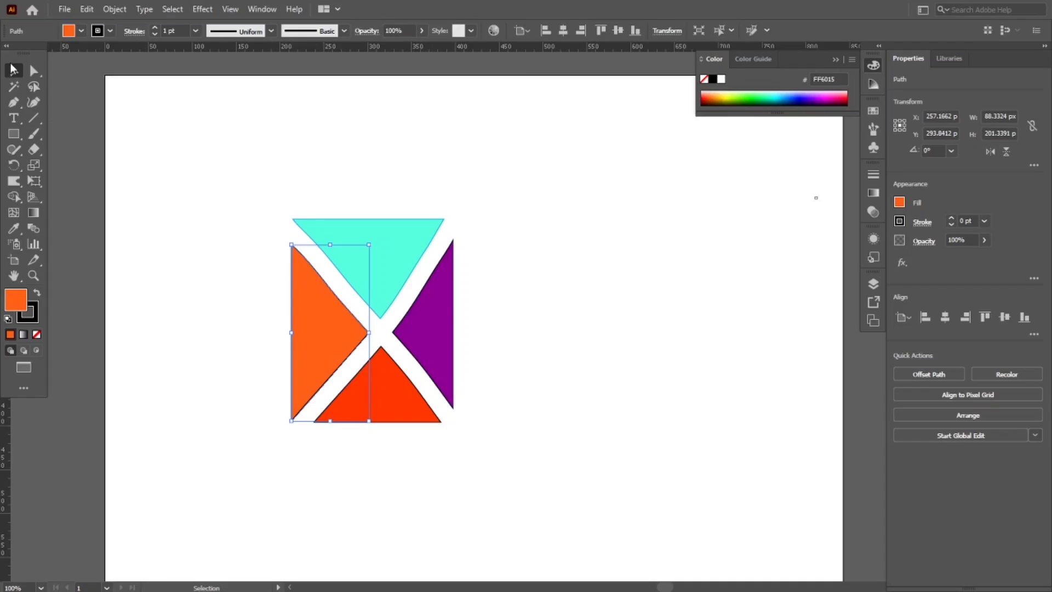
Draw a horizontal line about 148.5 px long beside the four coloured triangular pieces
click(110, 143)
click(34, 118)
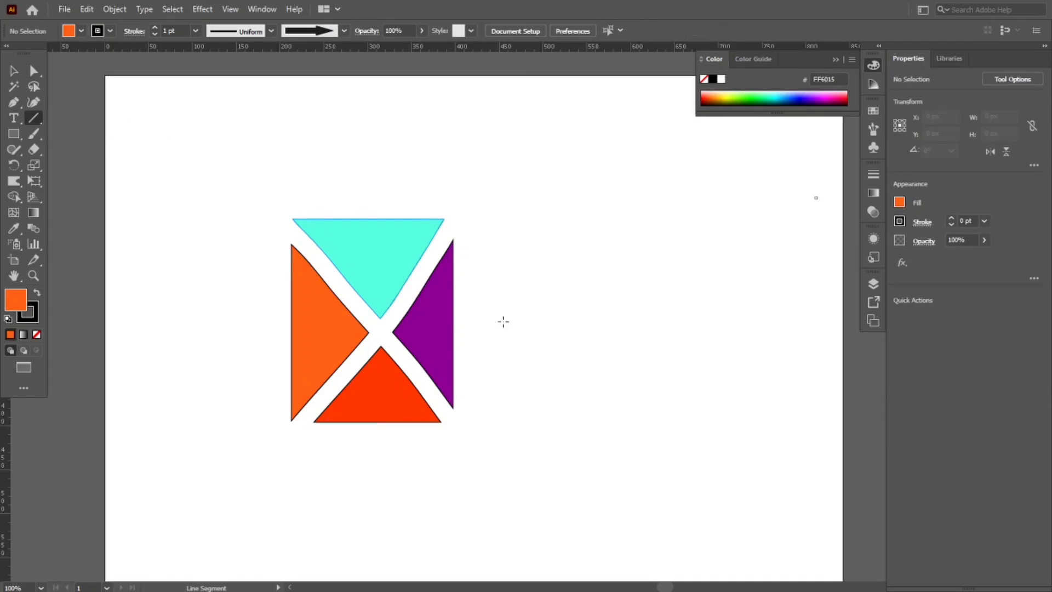
drag(532, 271, 664, 272)
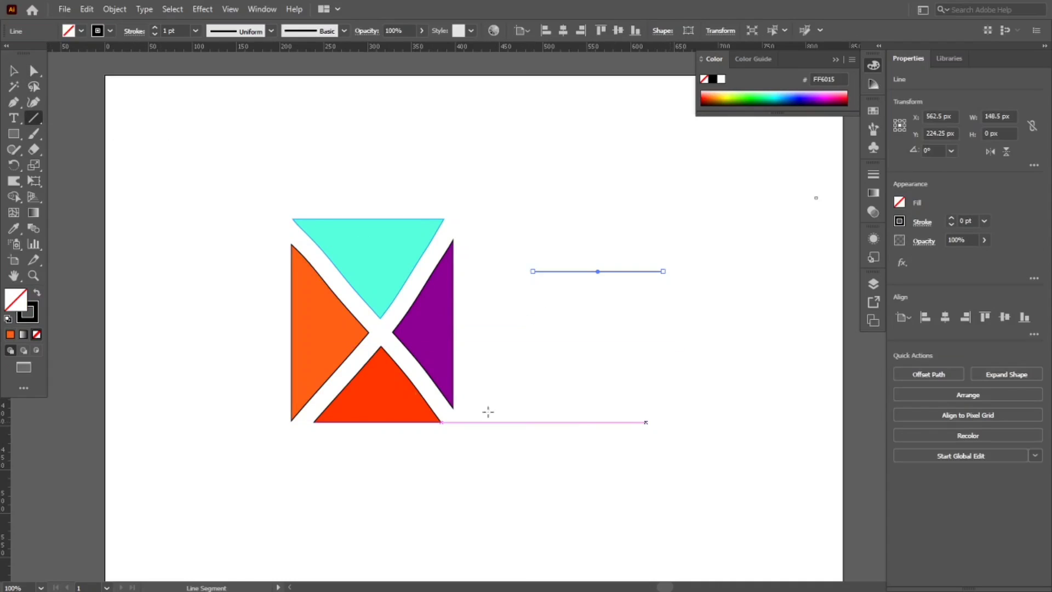
Break the line into five separate segments with four short Eraser strokes across it
click(34, 150)
drag(582, 251, 583, 304)
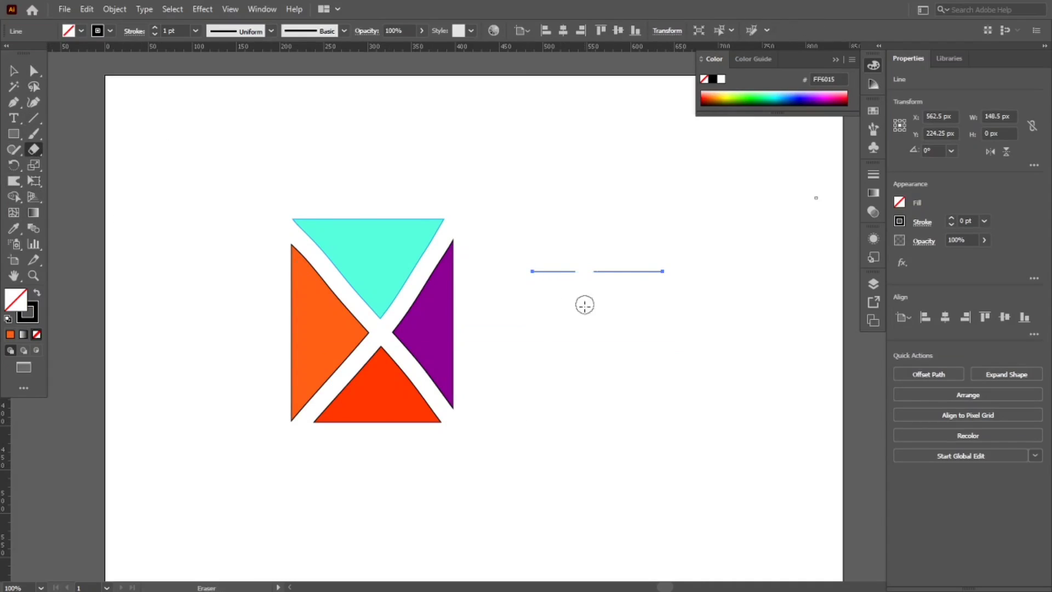
drag(613, 243, 621, 314)
drag(641, 242, 656, 303)
key(v)
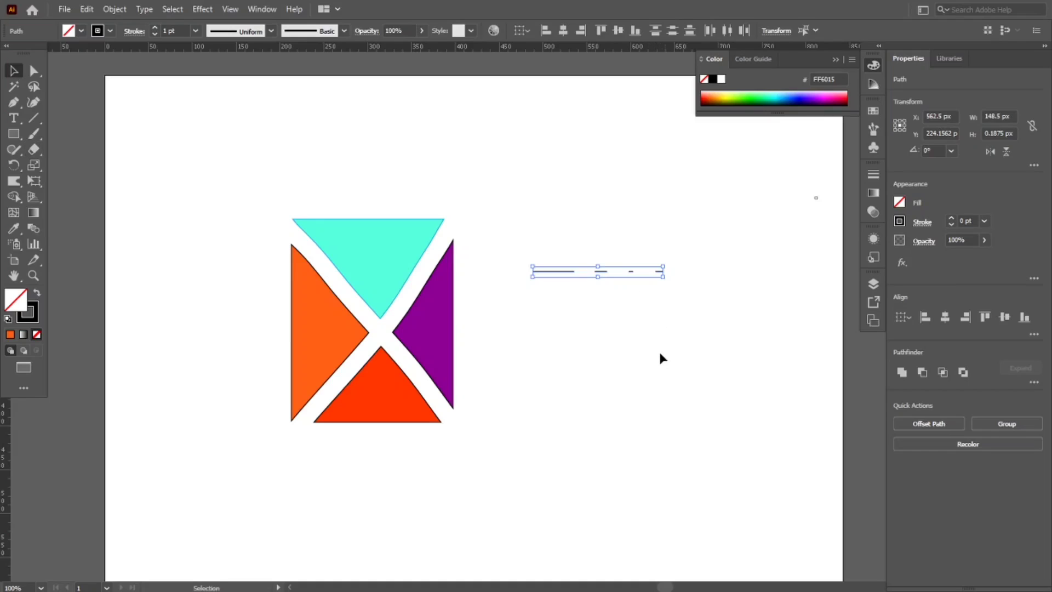
click(659, 352)
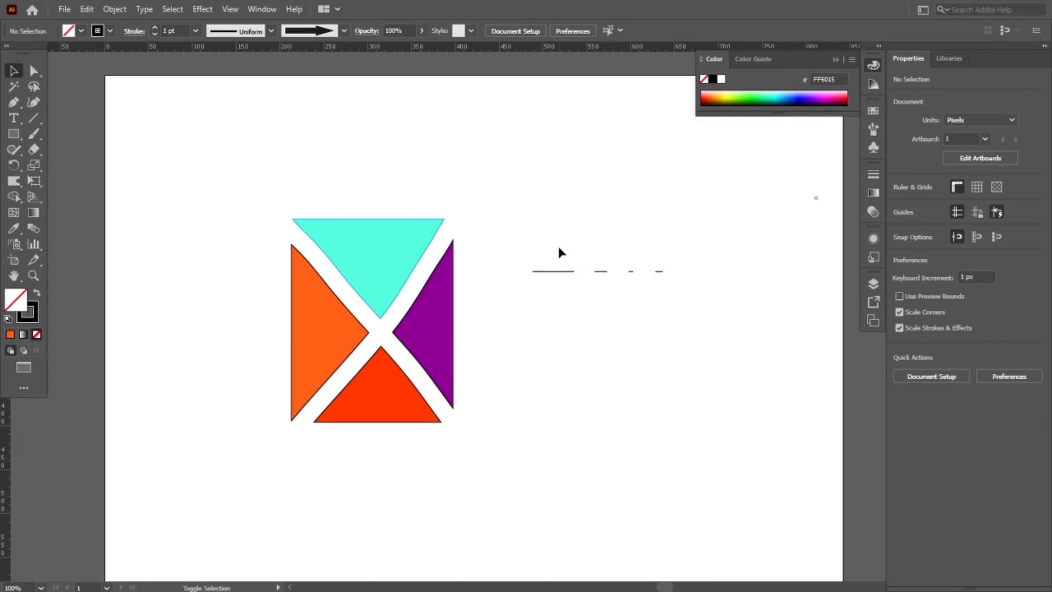
key(shift+r)
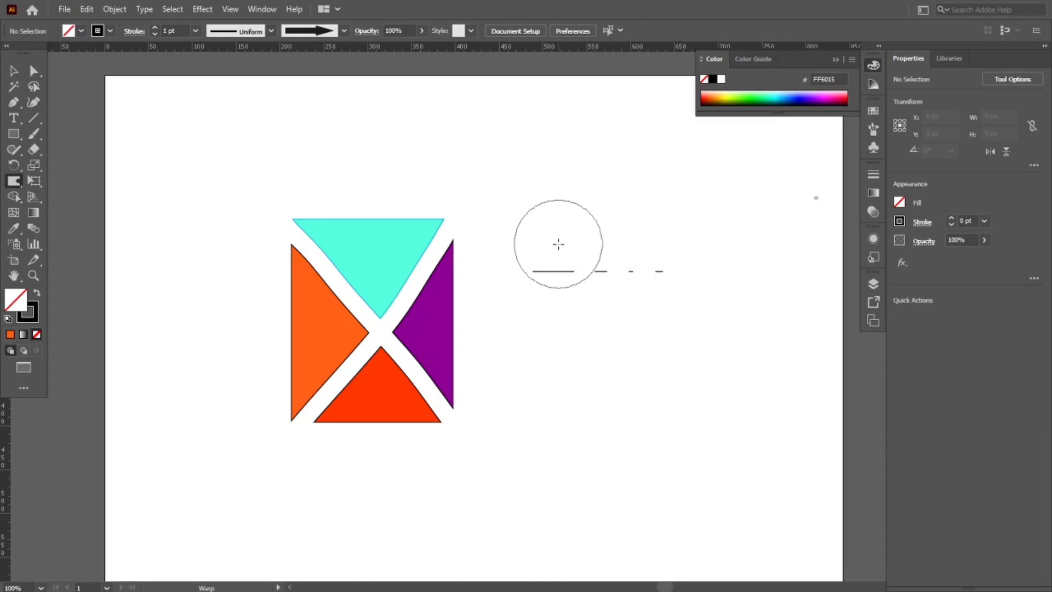
key(shift+e)
drag(548, 246, 555, 303)
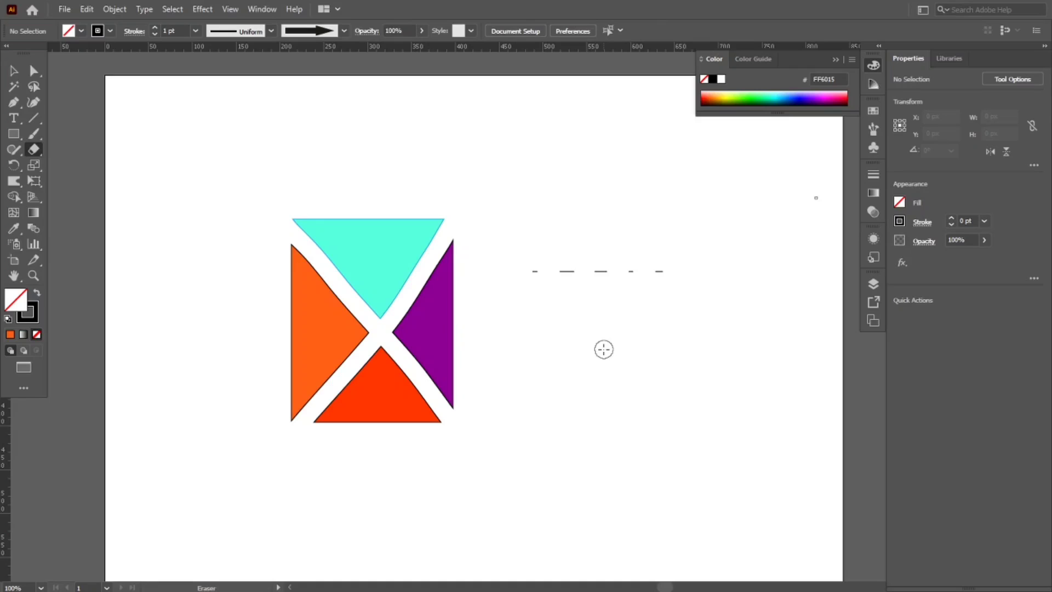
Delete all the artwork and draw an unfilled circle about 189 px in diameter on the empty artboard
key(ctrl+a)
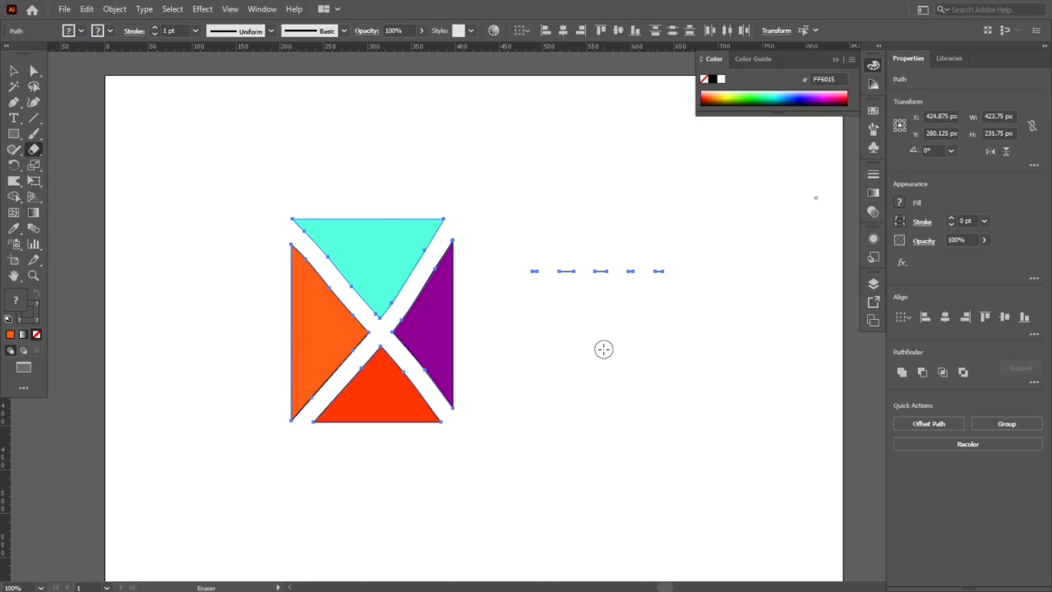
key(Delete)
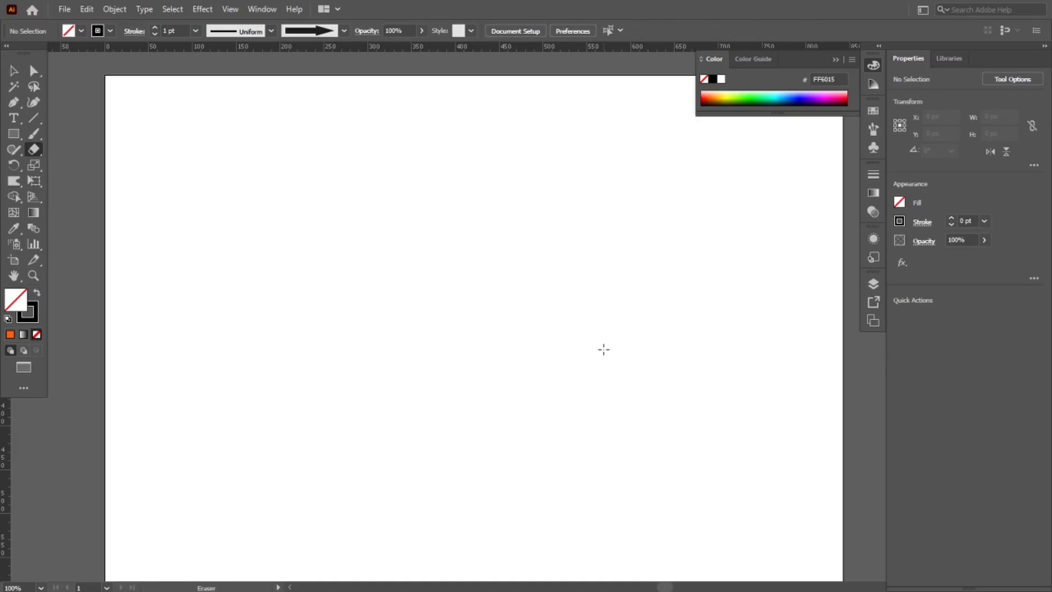
click(18, 134)
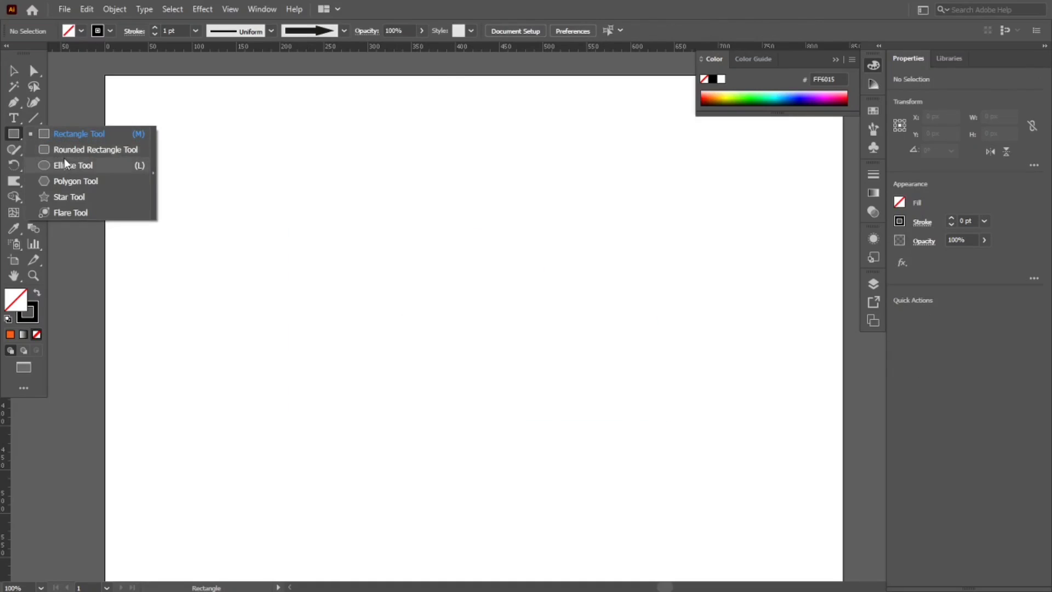
click(71, 165)
drag(362, 264, 474, 430)
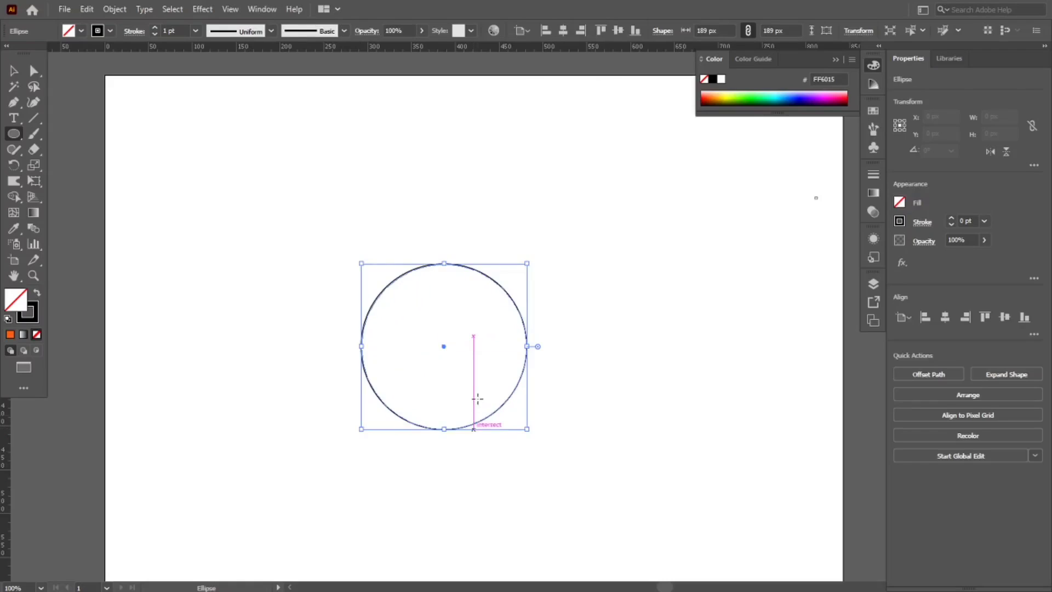
Move the circle straight up to about Y 272 px and deselect it
key(v)
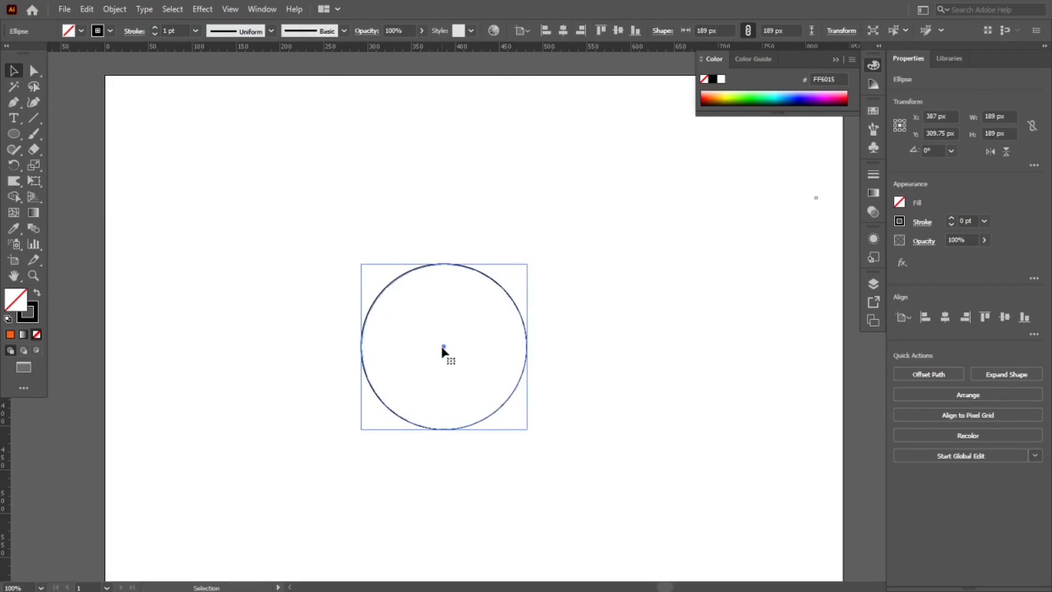
drag(442, 352, 450, 326)
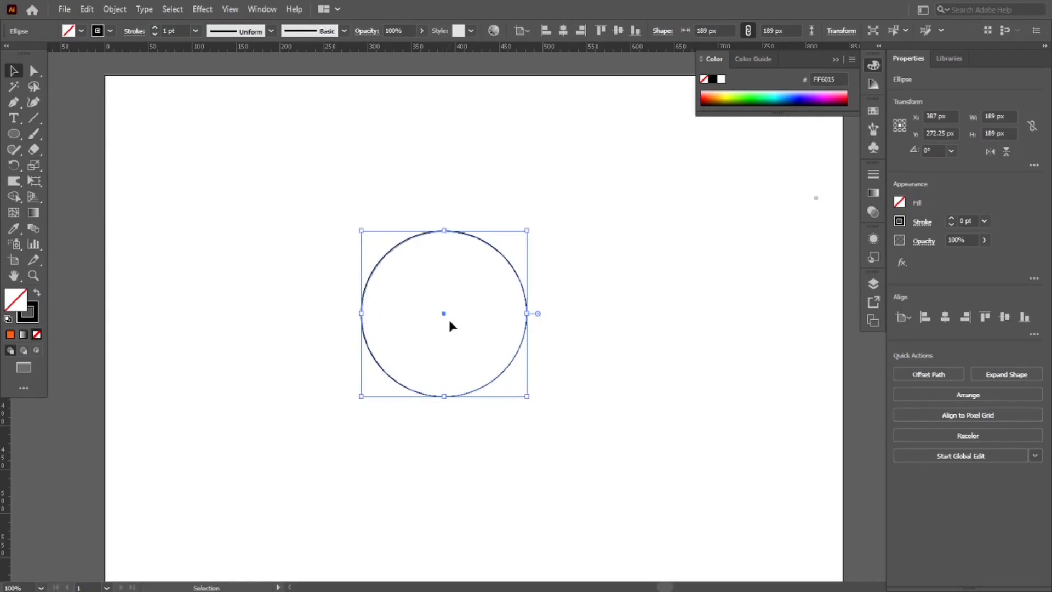
click(629, 331)
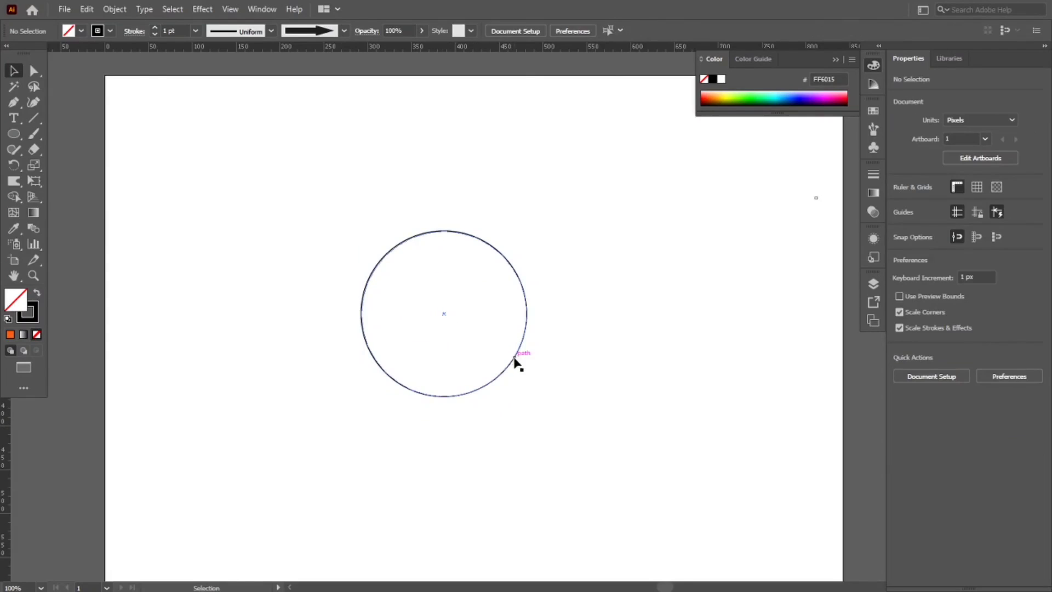
Cut the circle into two halves with a straight horizontal Eraser stroke and move the halves apart
click(34, 148)
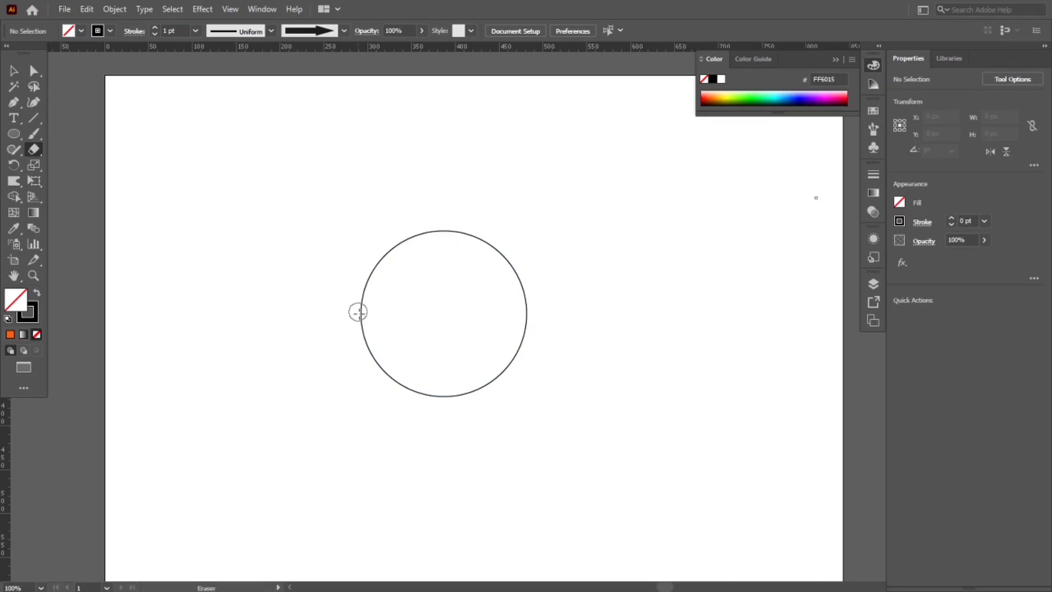
drag(359, 312, 587, 311)
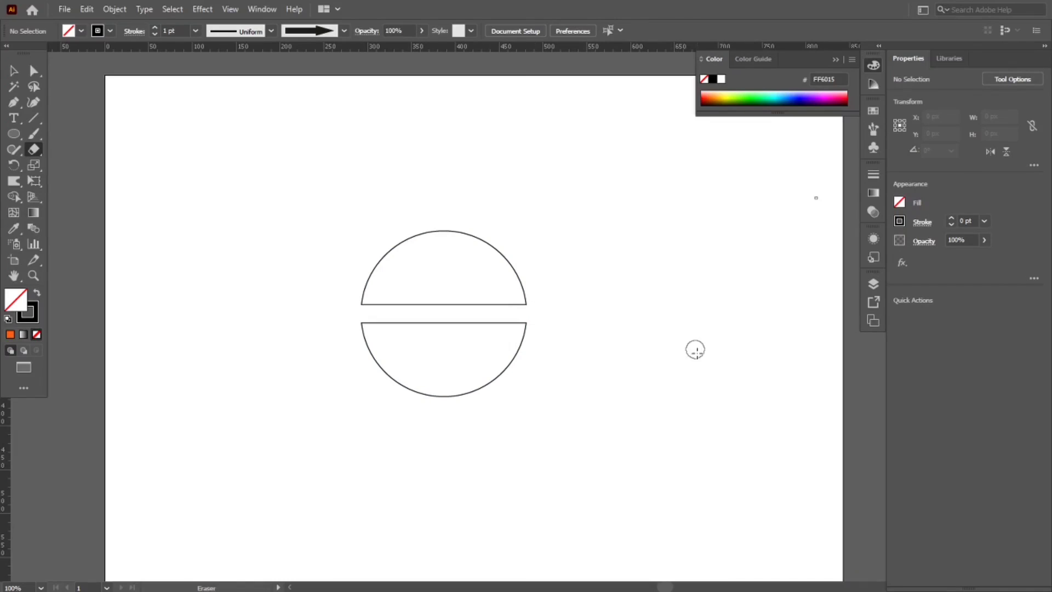
key(c)
key(v)
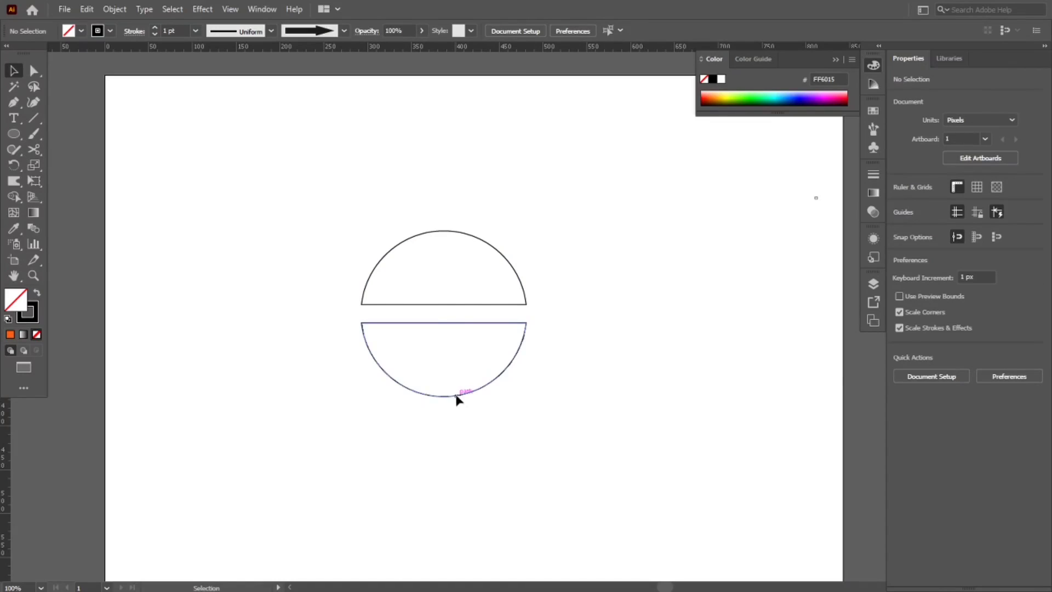
drag(457, 399, 617, 406)
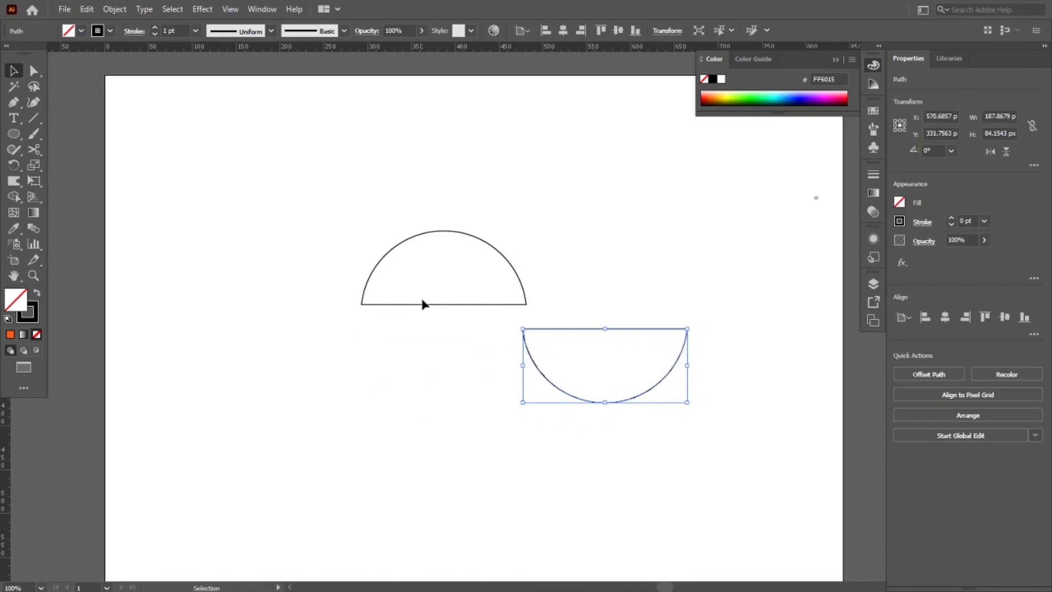
drag(420, 304, 363, 264)
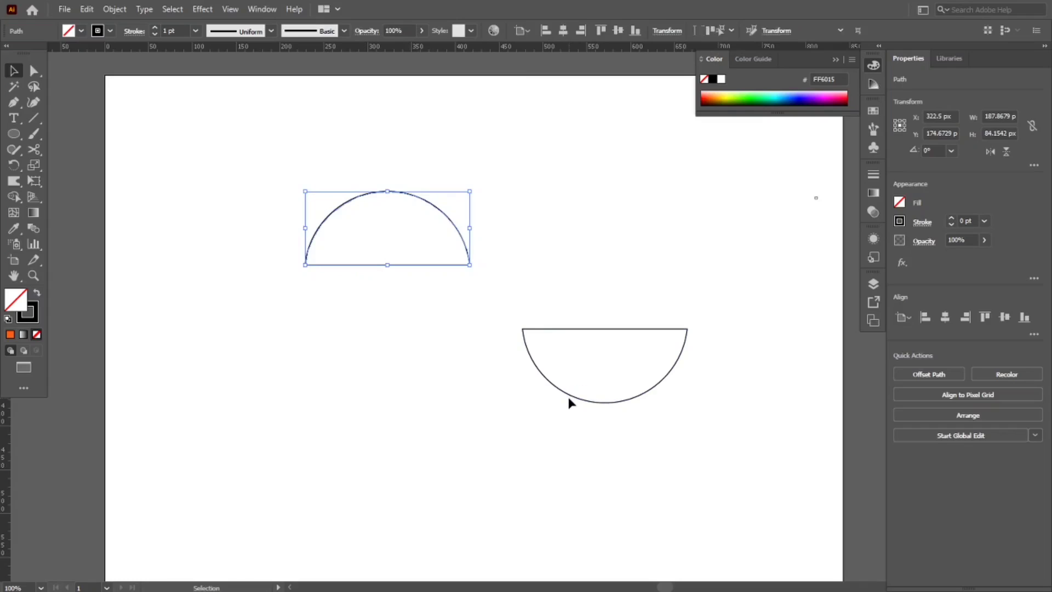
Delete the lower half of the cut circle
click(569, 399)
click(569, 395)
key(Delete)
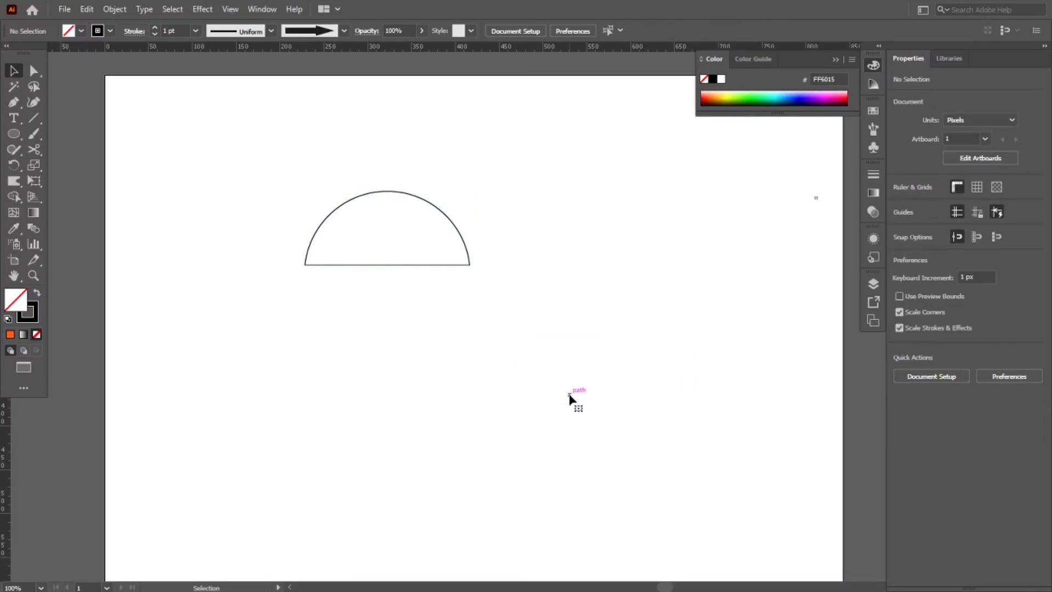
Undo the deletion, the moves of both halves and the horizontal Eraser cut
key(ctrl+z)
key(ctrl+z)
key(ctrl+z)
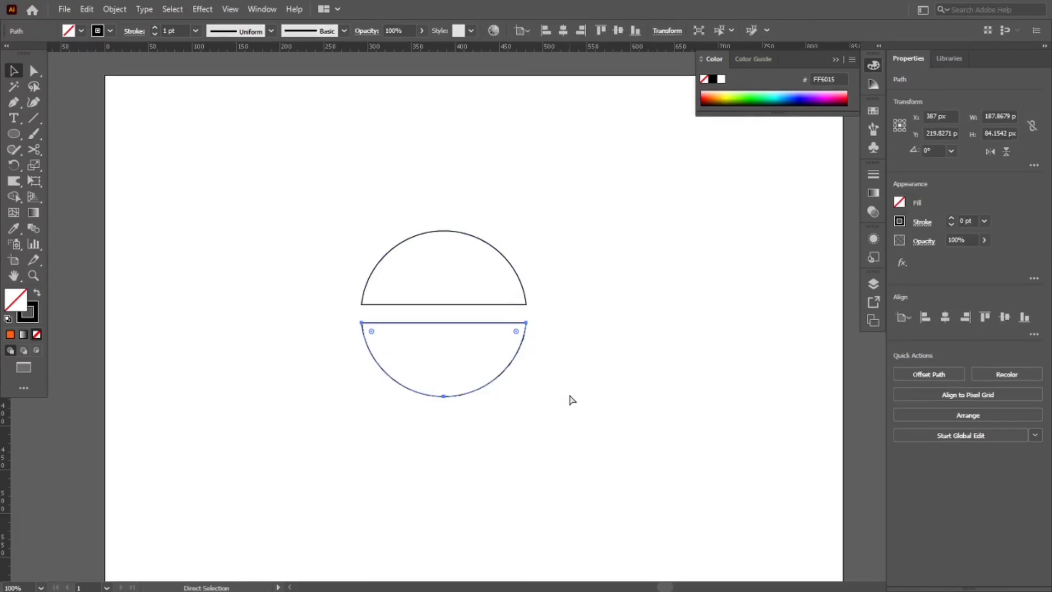
key(ctrl+z)
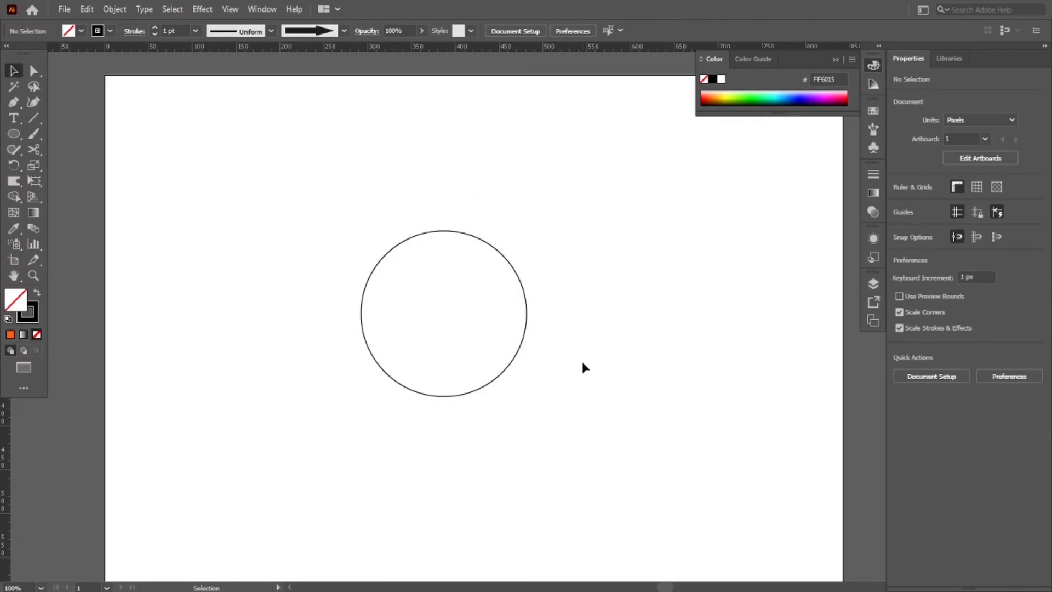
Erase the upper-left quarter of the circle with freehand Eraser strokes, including the leftover fragments
click(518, 356)
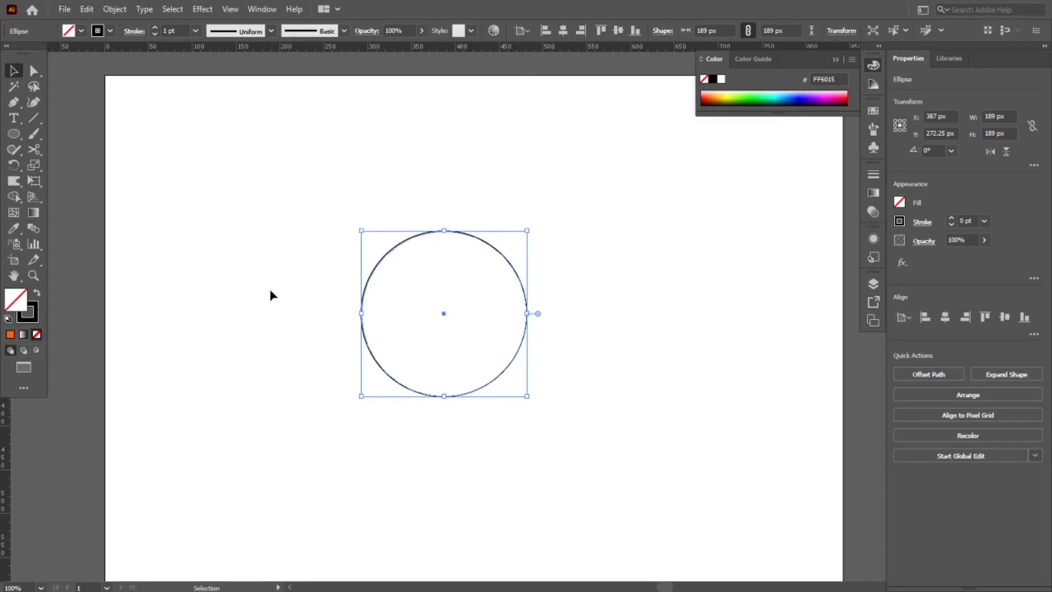
click(31, 152)
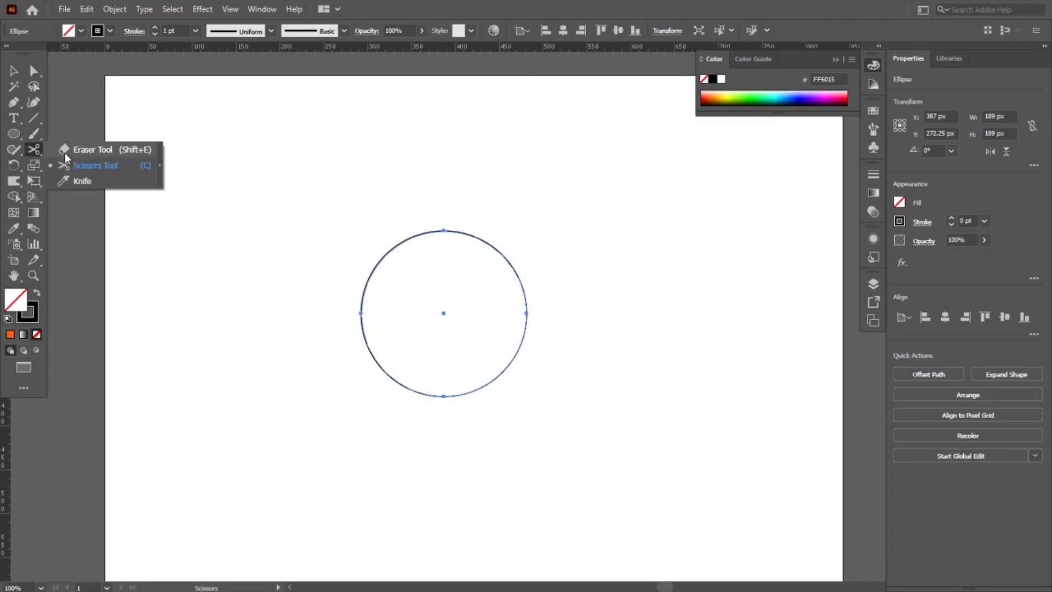
click(65, 153)
drag(439, 225, 440, 256)
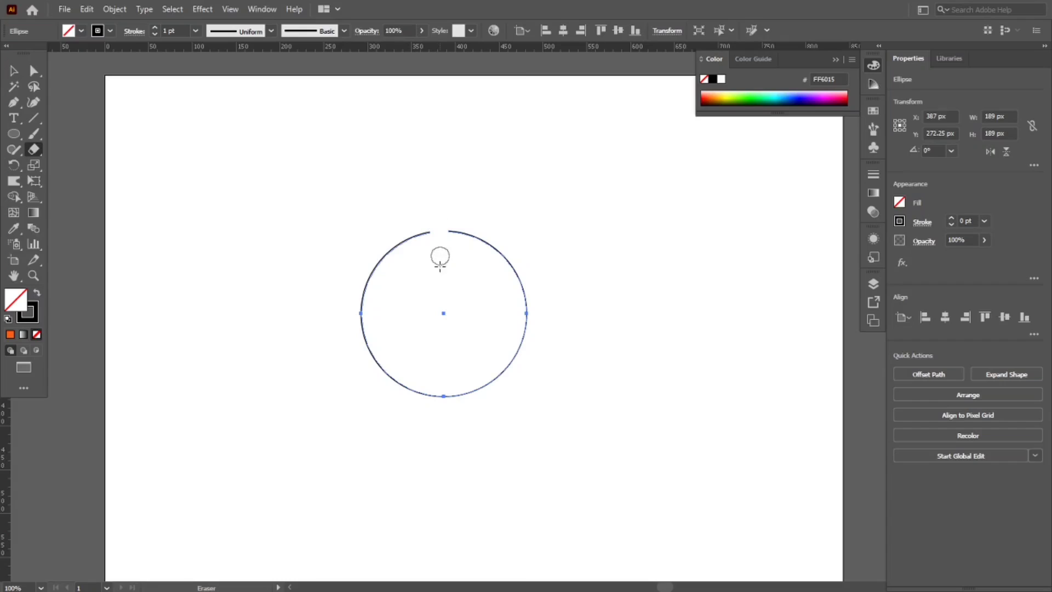
mouse_move(369, 311)
mouse_down()
mouse_move(390, 254)
mouse_move(435, 230)
mouse_move(383, 275)
mouse_move(273, 298)
mouse_move(266, 309)
mouse_up()
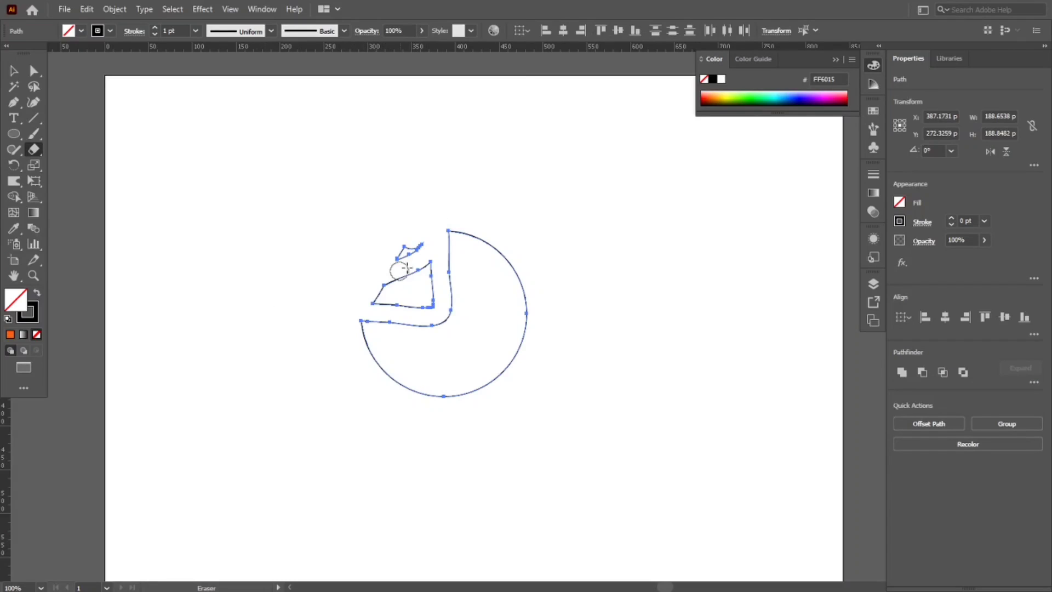
mouse_move(400, 270)
mouse_down()
mouse_move(424, 263)
mouse_move(369, 306)
mouse_move(430, 299)
mouse_move(436, 283)
mouse_move(417, 255)
mouse_move(396, 250)
mouse_move(432, 280)
mouse_up()
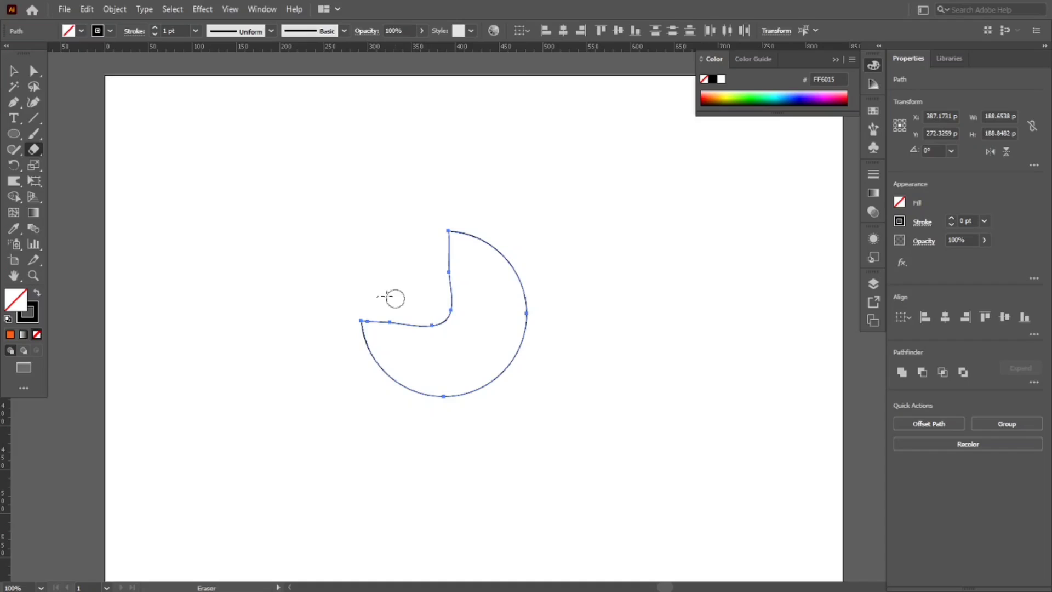
key(ctrl+z)
drag(415, 274, 395, 291)
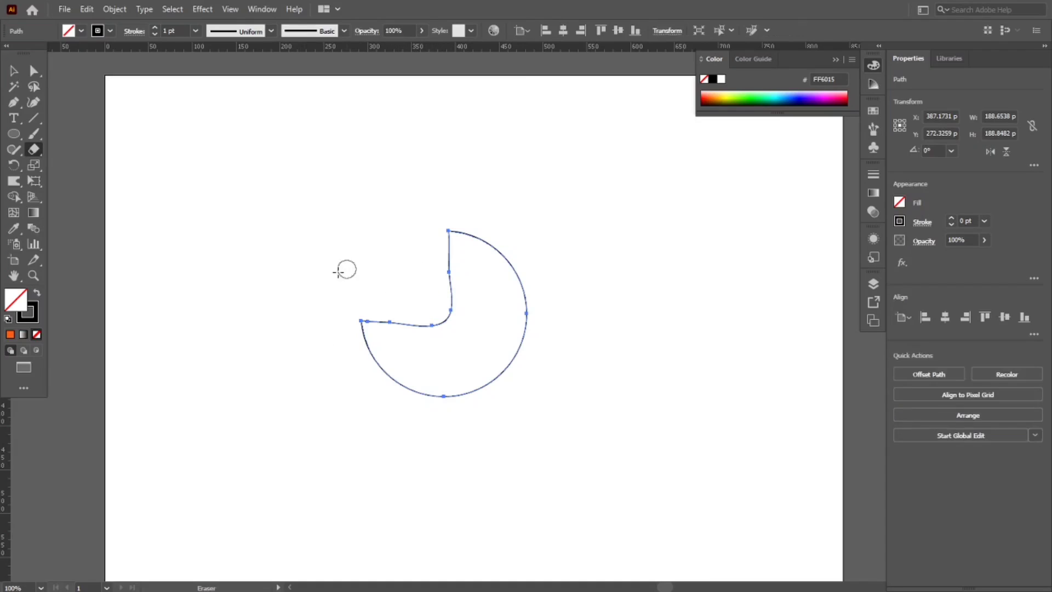
Undo the freehand Eraser strokes on the circle and its earlier upward move
key(ctrl+z)
key(ctrl+z)
key(ctrl+z)
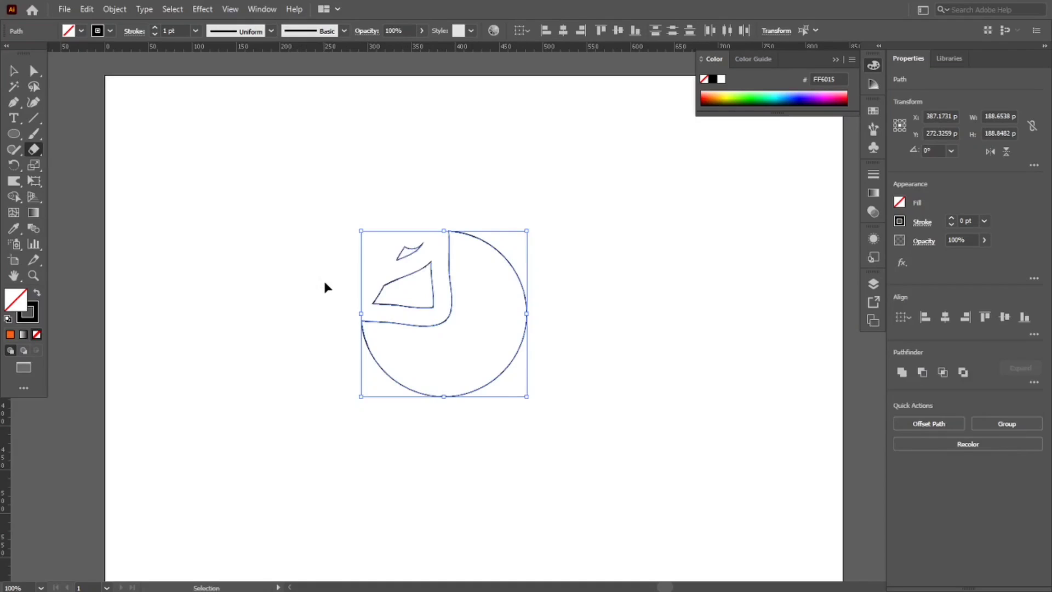
key(v)
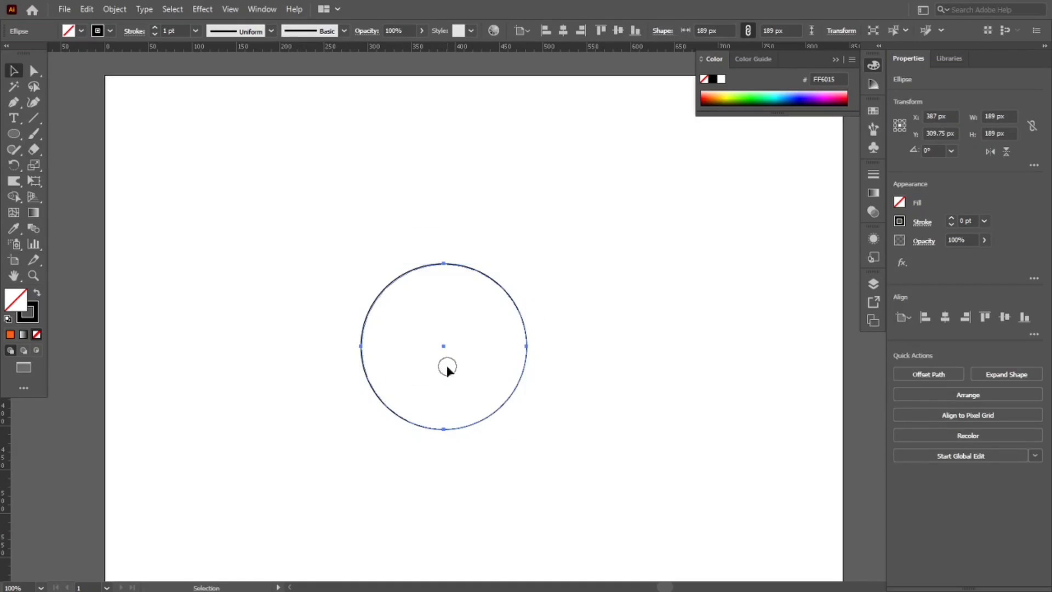
Move the circle up and right to about X 407 px, Y 275 px and fill it with yellow FFFF00
drag(444, 346, 462, 317)
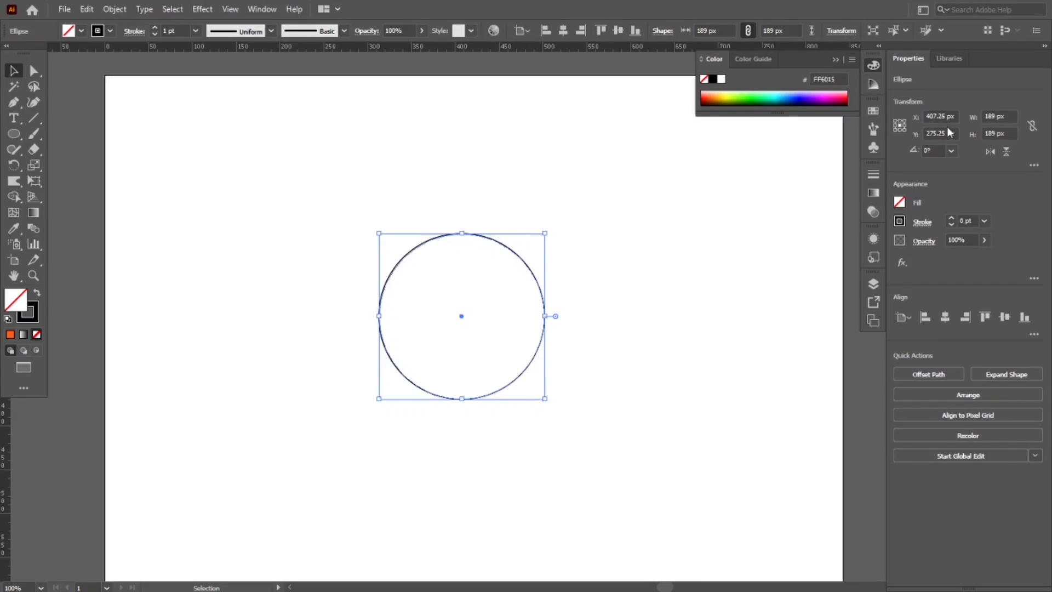
click(899, 202)
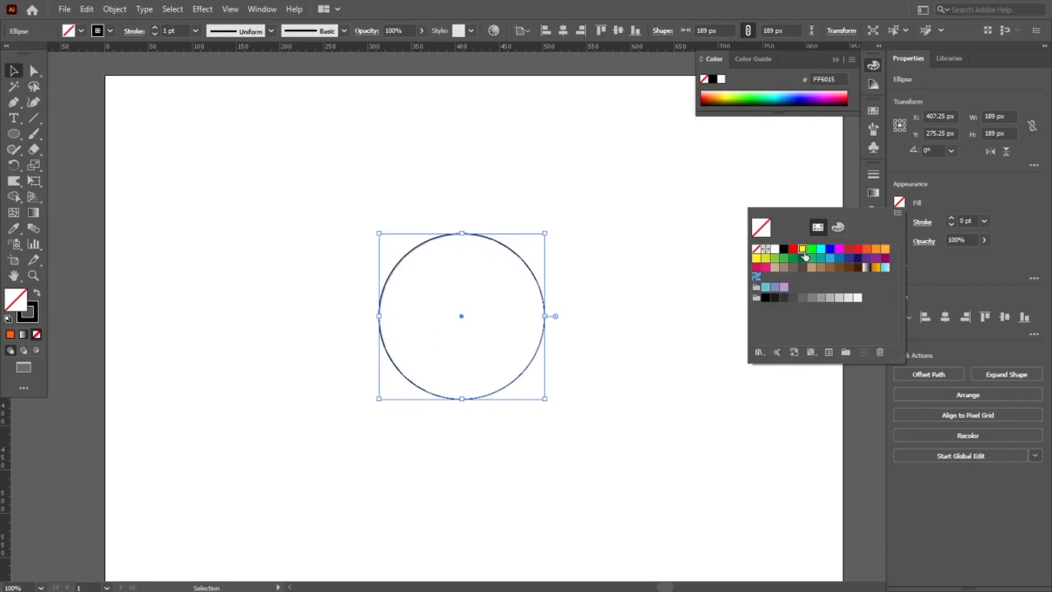
click(802, 249)
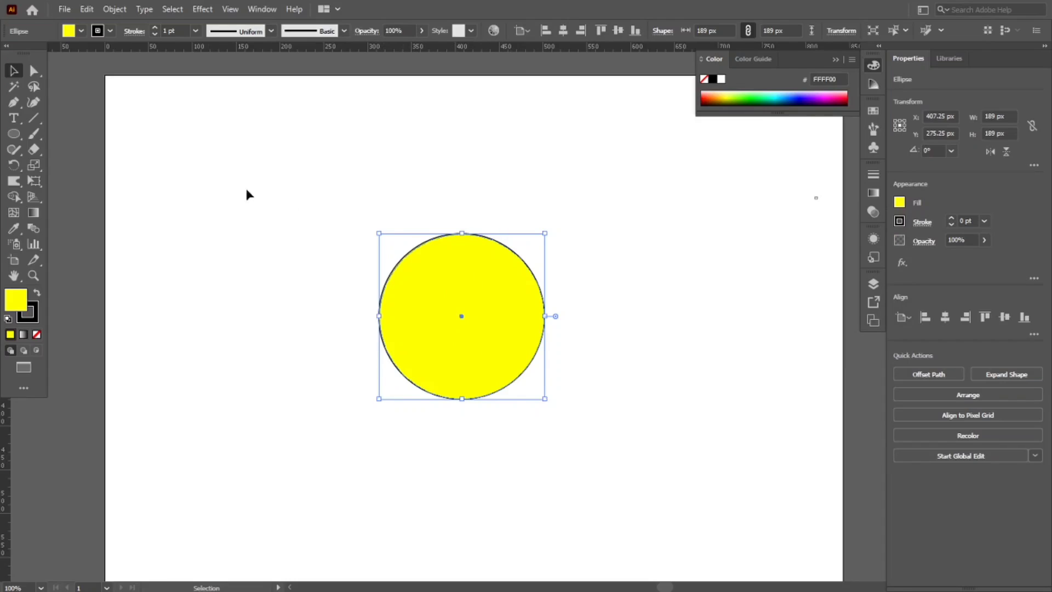
Erase the upper-left quarter of the yellow circle with a rectangular Eraser area reaching the circle's center
click(34, 149)
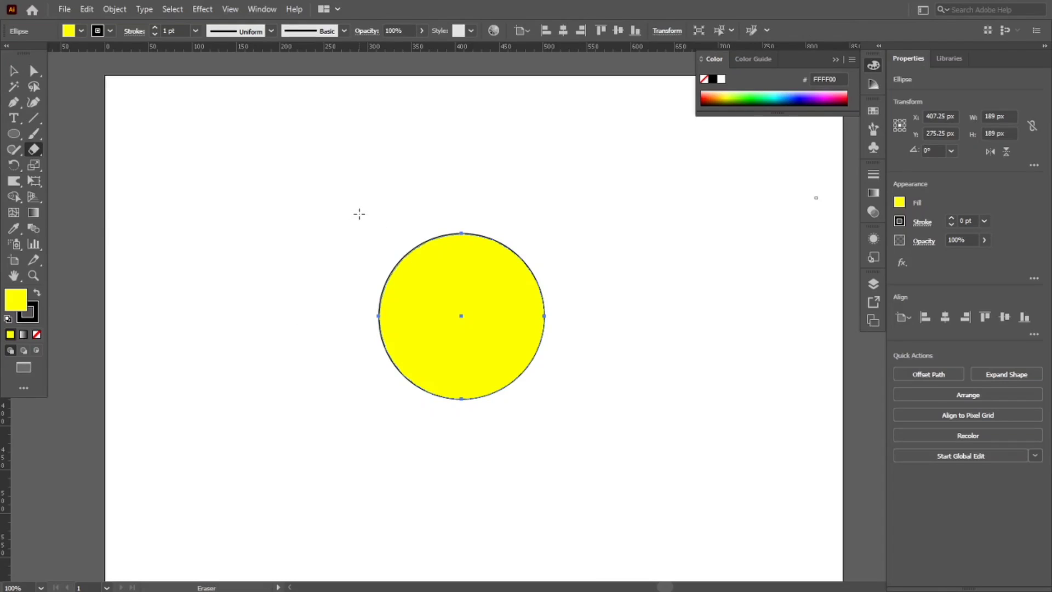
mouse_move(360, 214)
mouse_down()
mouse_move(417, 258)
mouse_move(464, 318)
mouse_up()
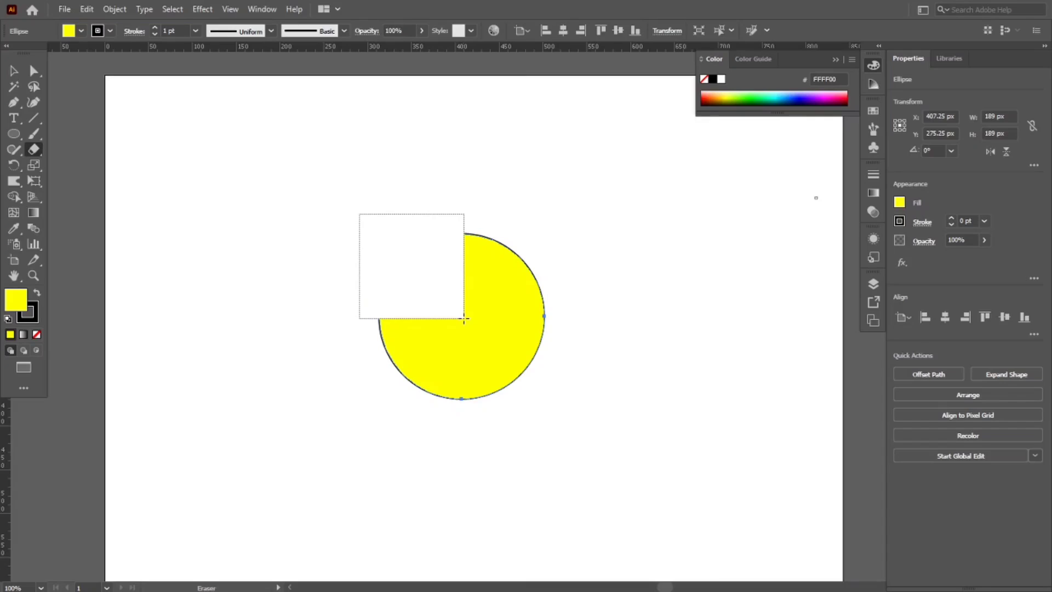
drag(464, 319, 463, 317)
key(v)
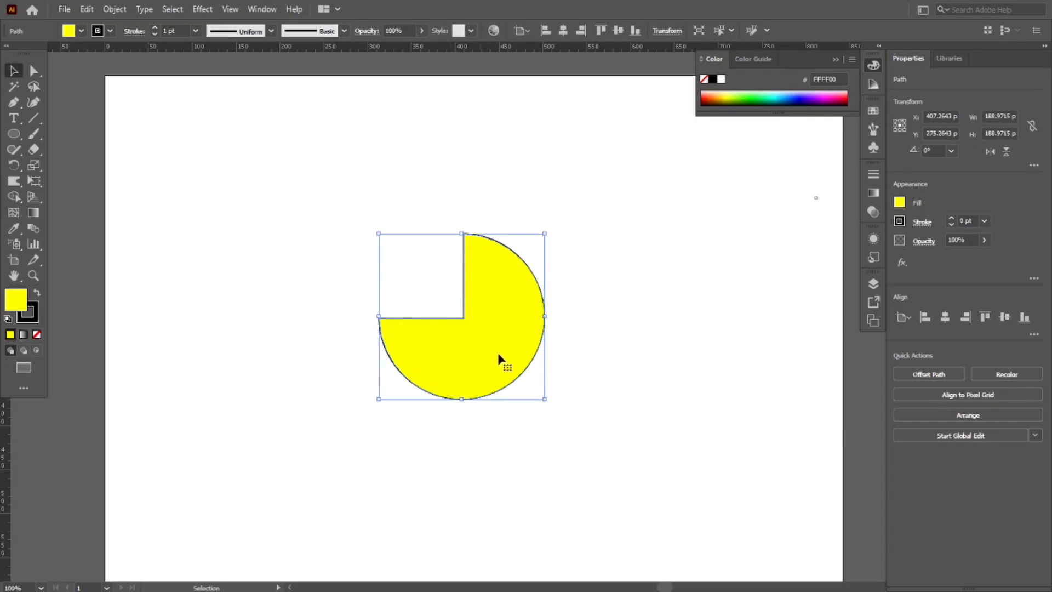
Rotate the cut circle to about 231° so the opening faces right, and remove its stroke
drag(549, 407, 300, 329)
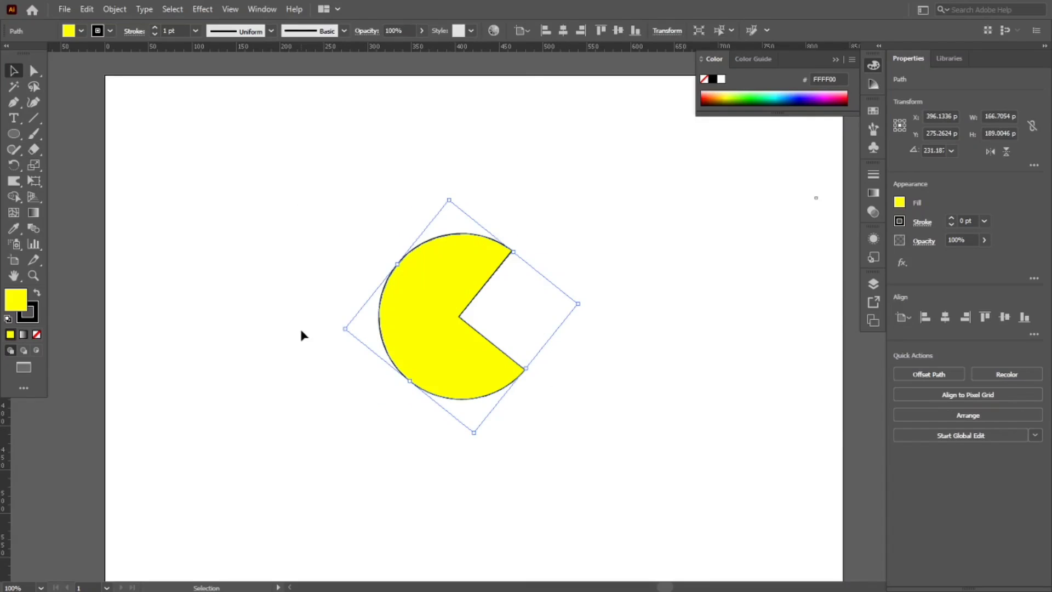
click(36, 335)
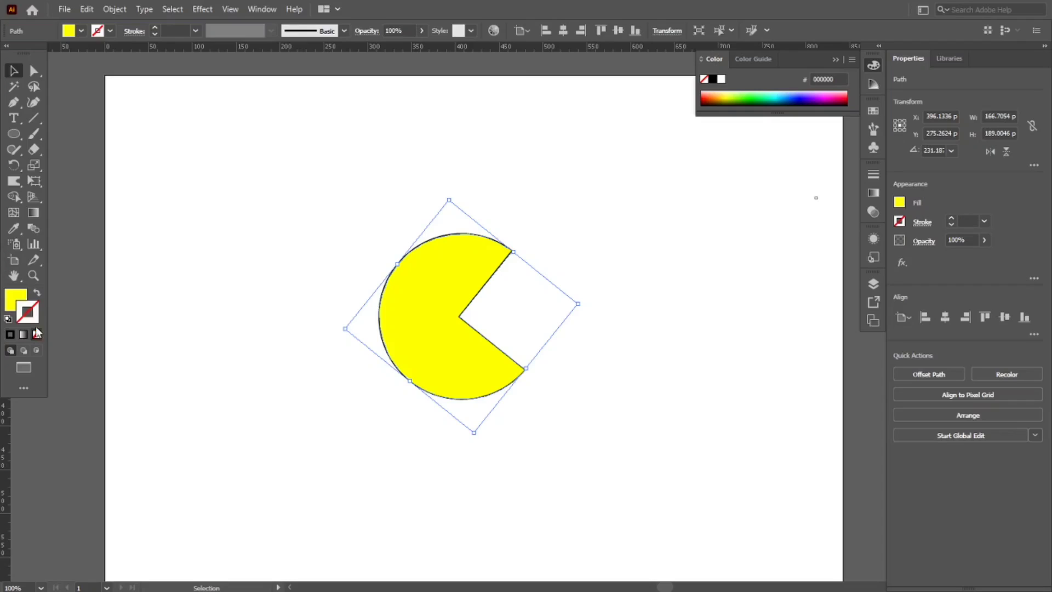
click(129, 335)
click(425, 381)
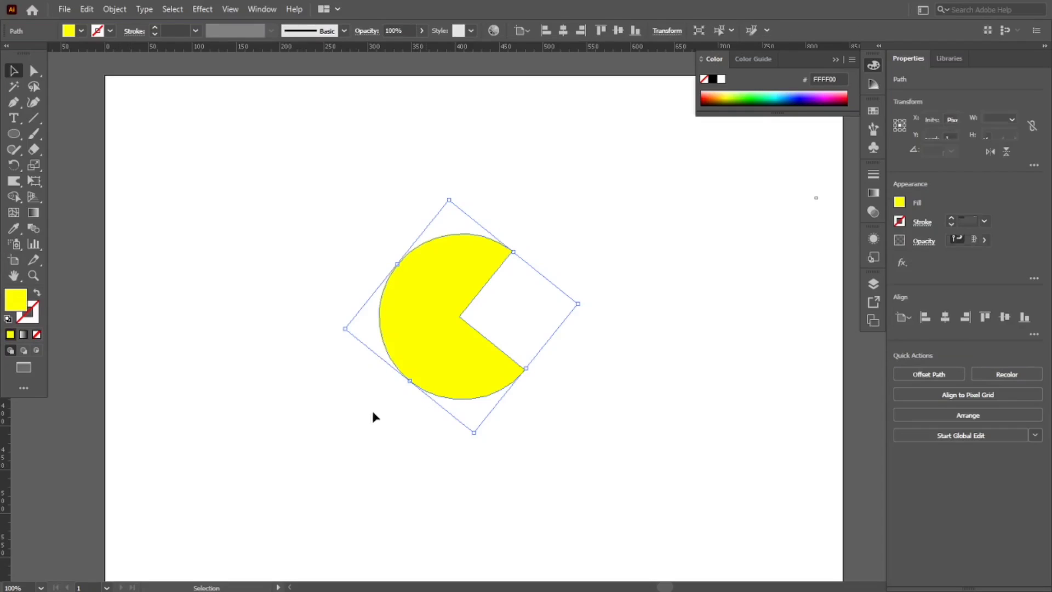
click(131, 224)
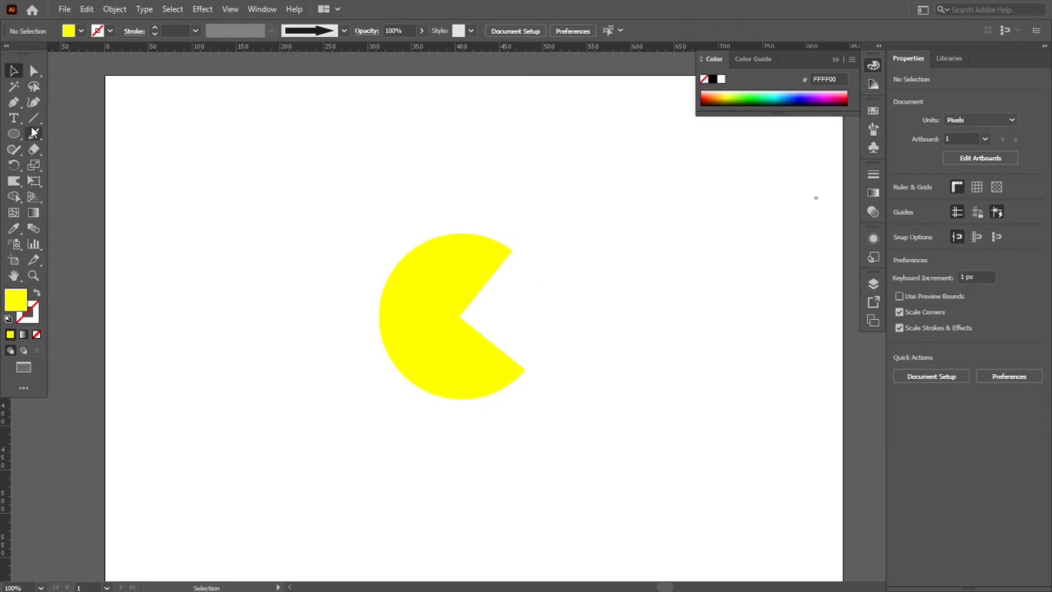
Add the text "Pacman" and position it inside the shape's mouth opening
click(14, 118)
click(491, 306)
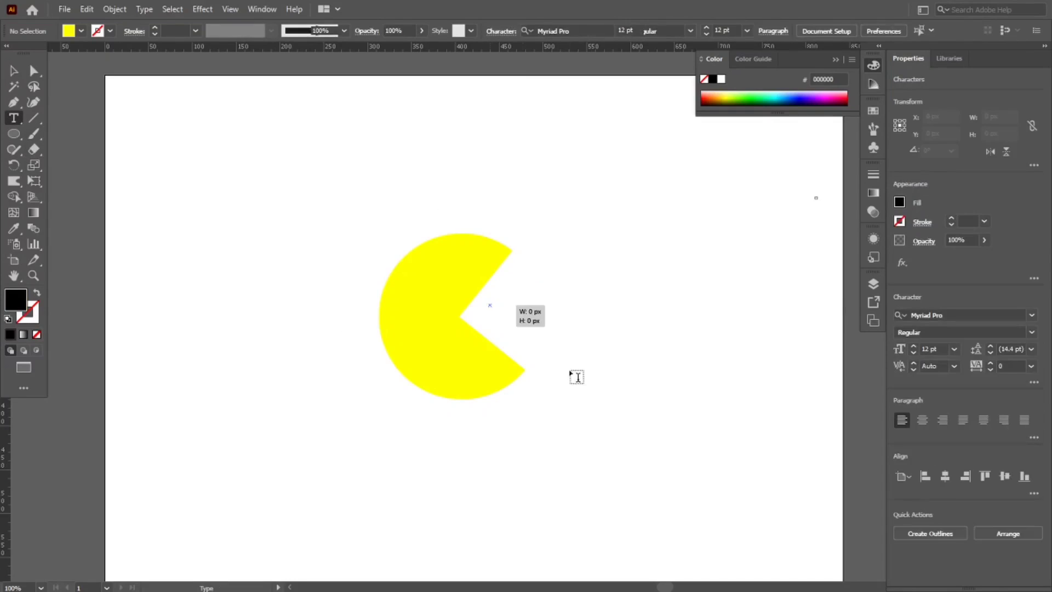
text(T)
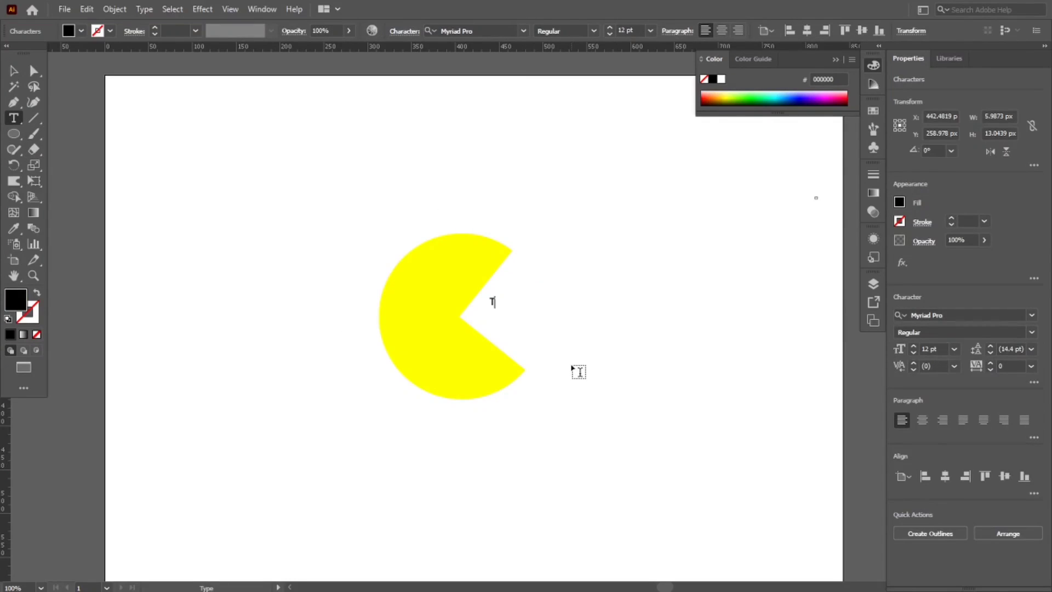
key(BackSpace)
text(Pacman)
key(Escape)
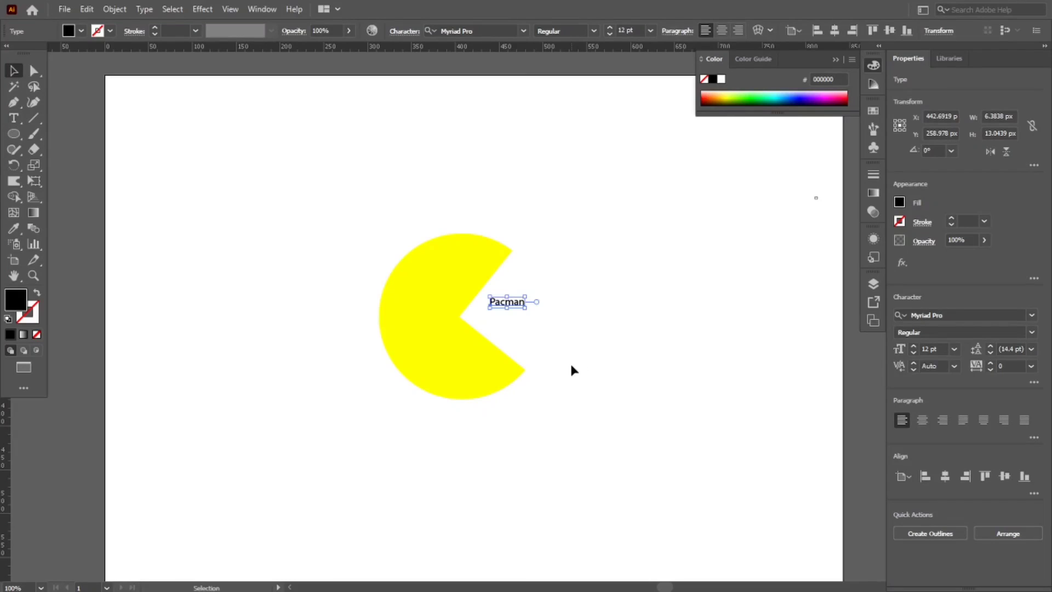
drag(519, 308, 502, 320)
click(618, 364)
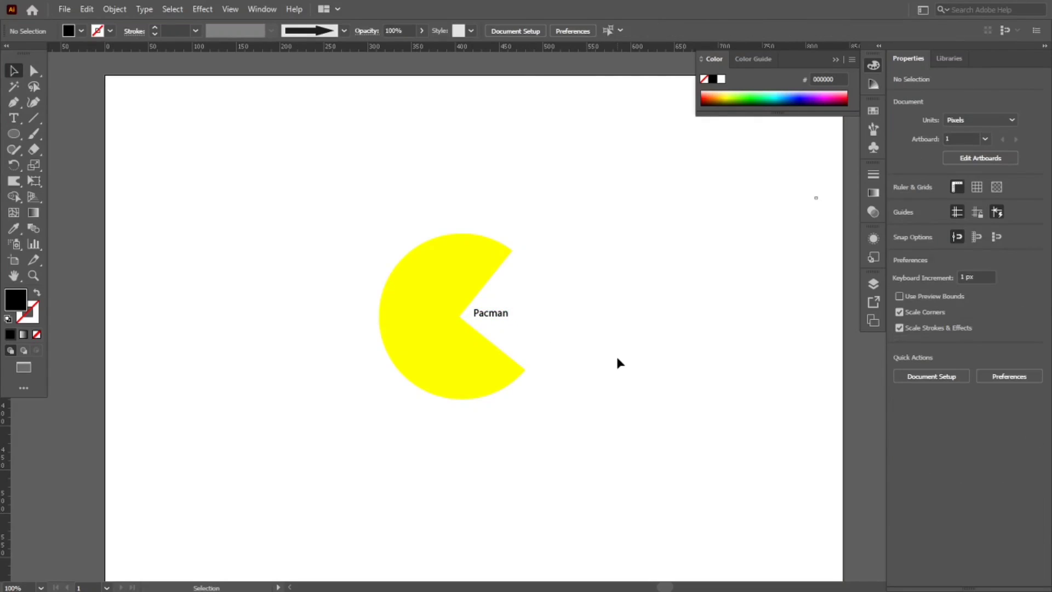
Place a copy of the yellow shape and its label in the artboard's upper-left corner and delete the original pair
drag(407, 210, 246, 215)
click(306, 350)
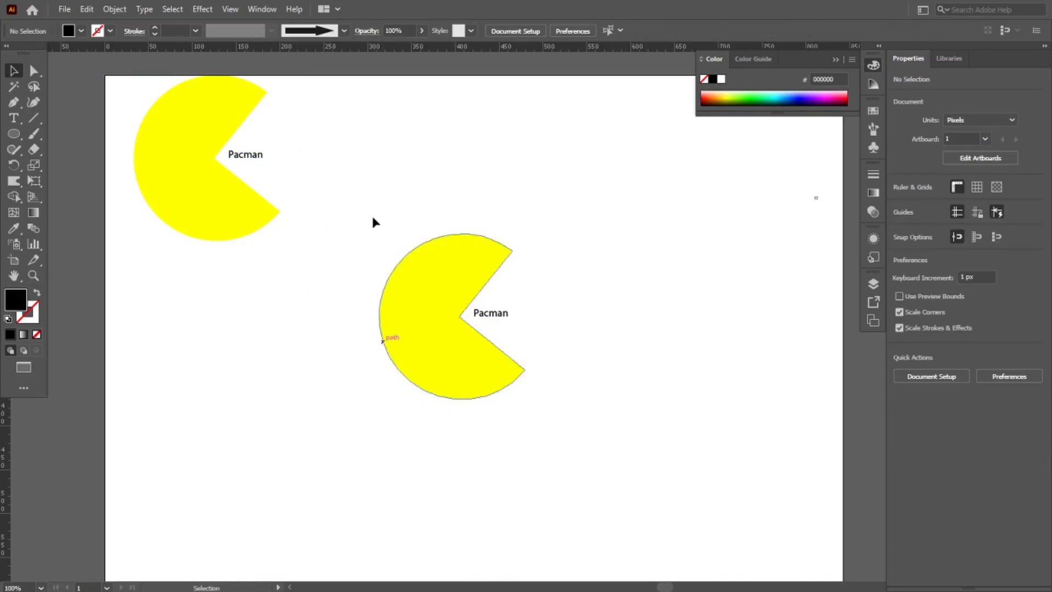
drag(371, 214, 538, 409)
key(Delete)
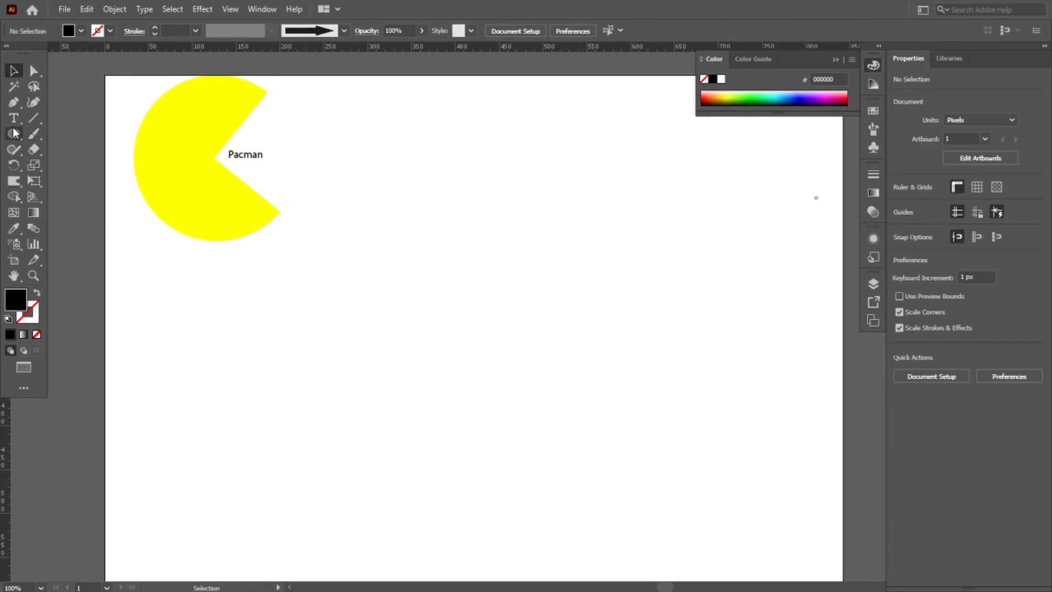
Draw a rectangle about 229 by 309 px below and right of the Pacman shape and fill it with blue 29ABE2
drag(13, 133, 69, 135)
drag(444, 228, 645, 499)
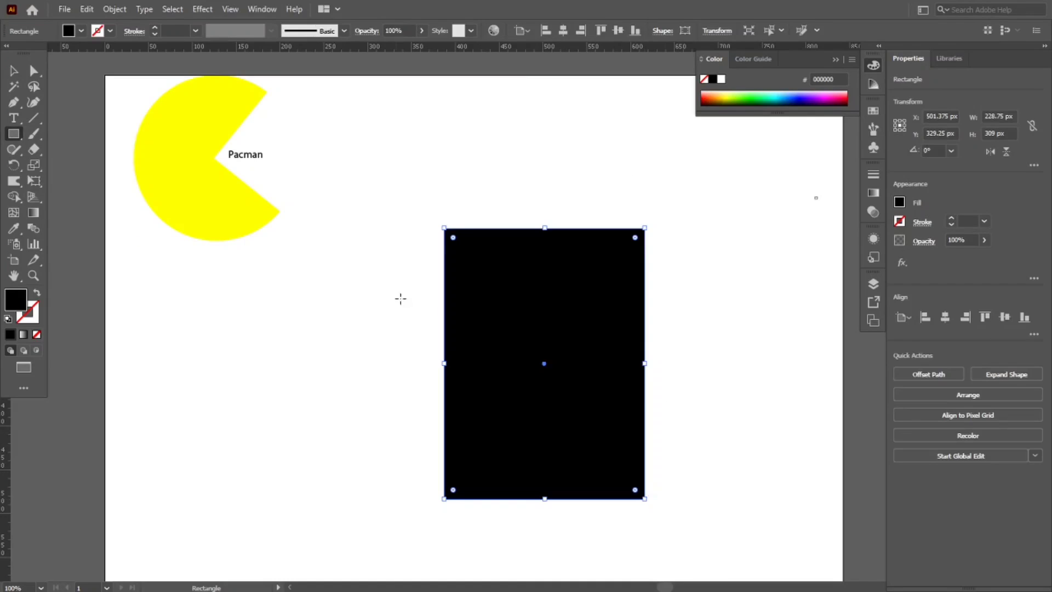
click(900, 204)
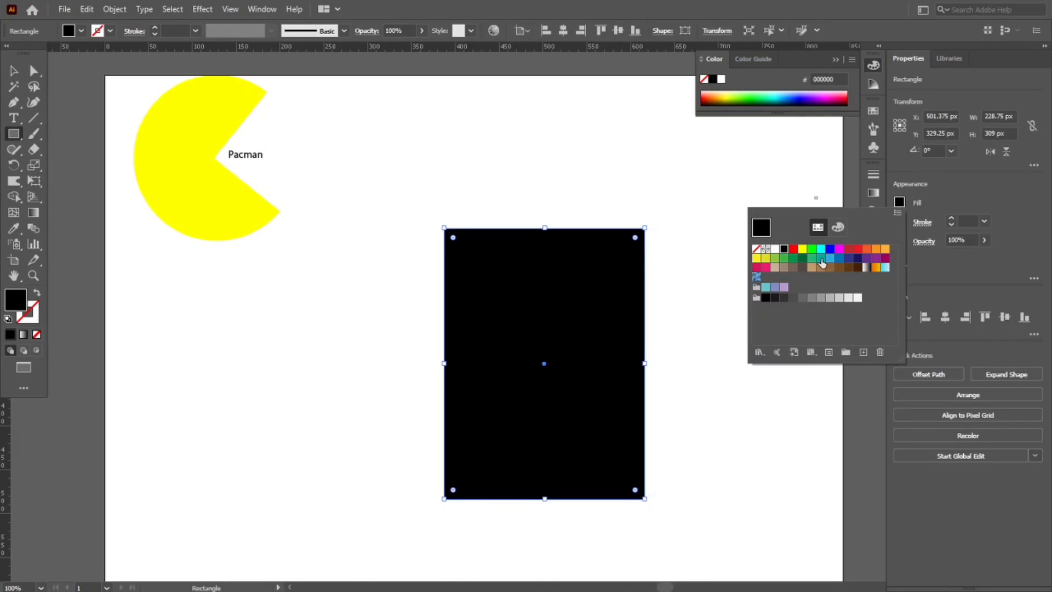
click(830, 258)
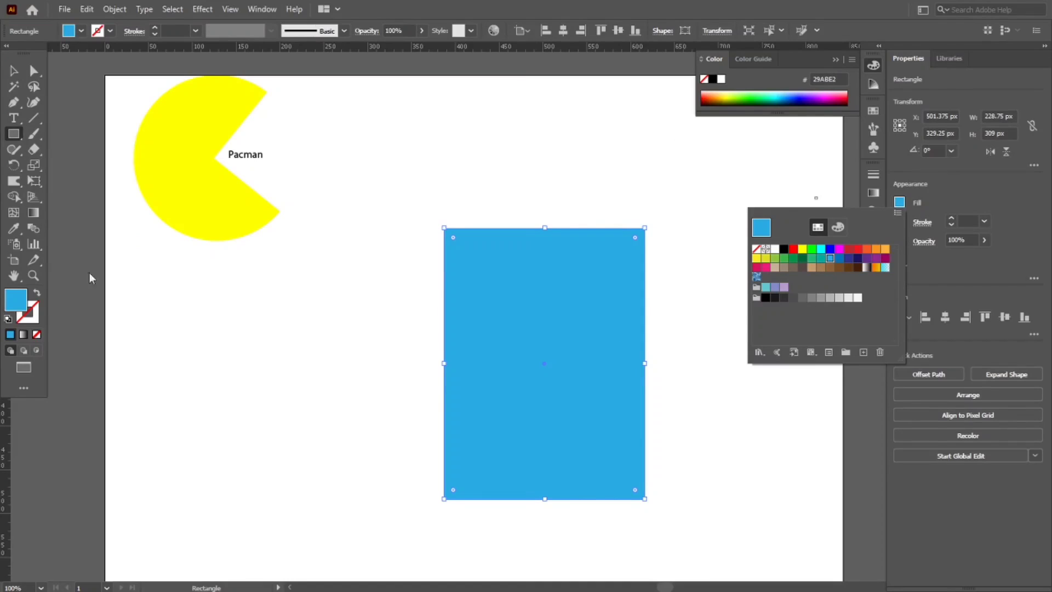
click(42, 331)
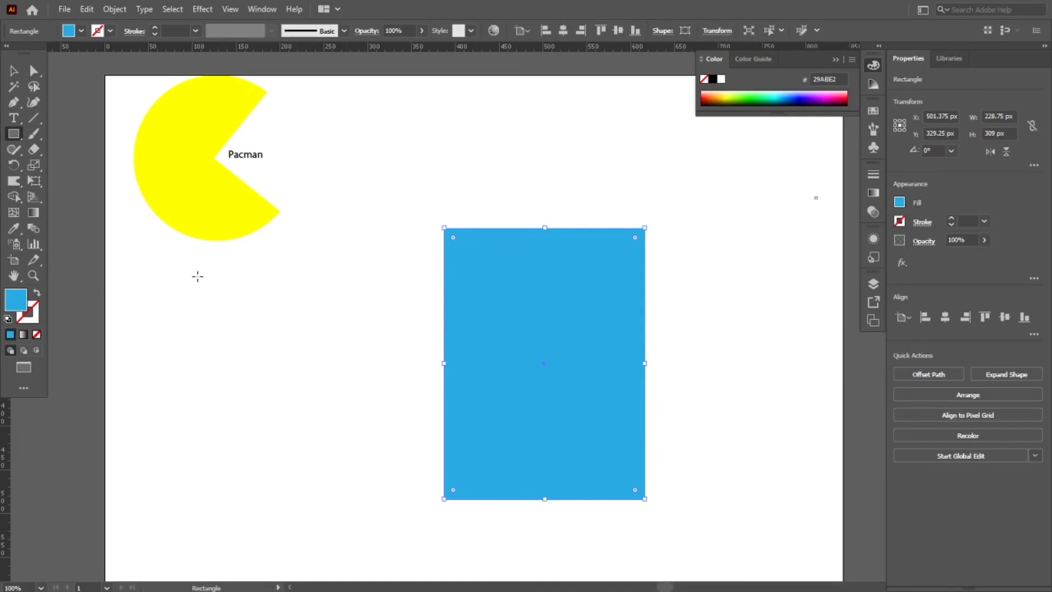
Give the rectangle a black stroke by filling it black and swapping fill and stroke, and fill it with blue 29ABE2
click(33, 320)
click(900, 204)
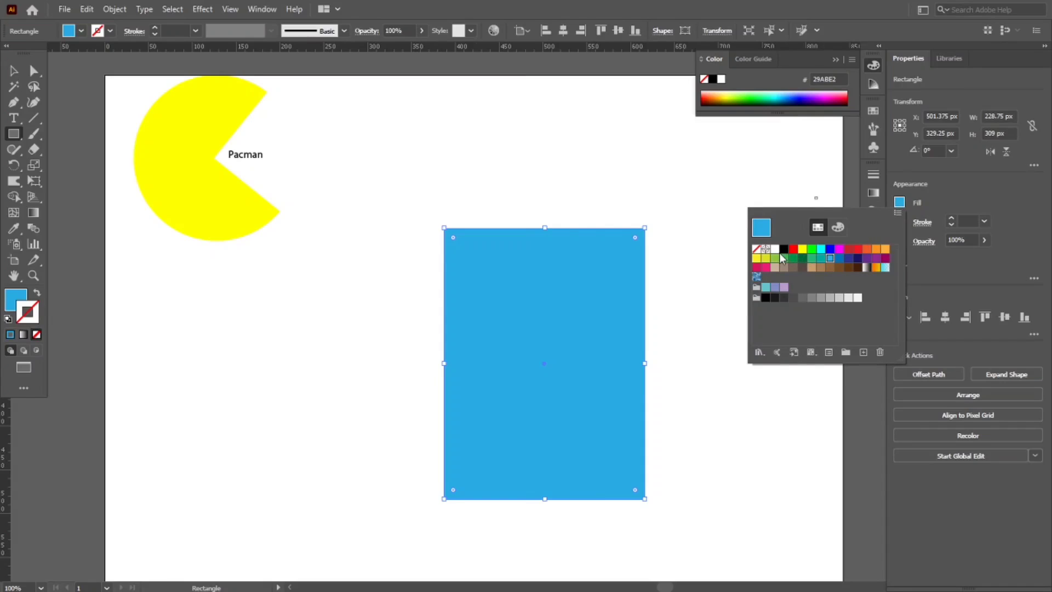
click(786, 249)
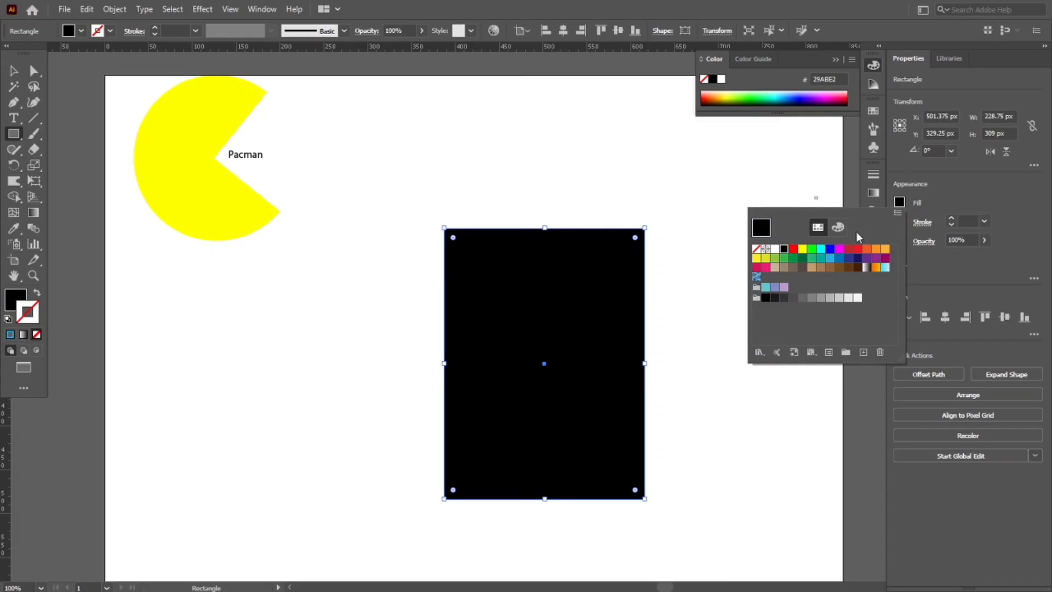
click(943, 198)
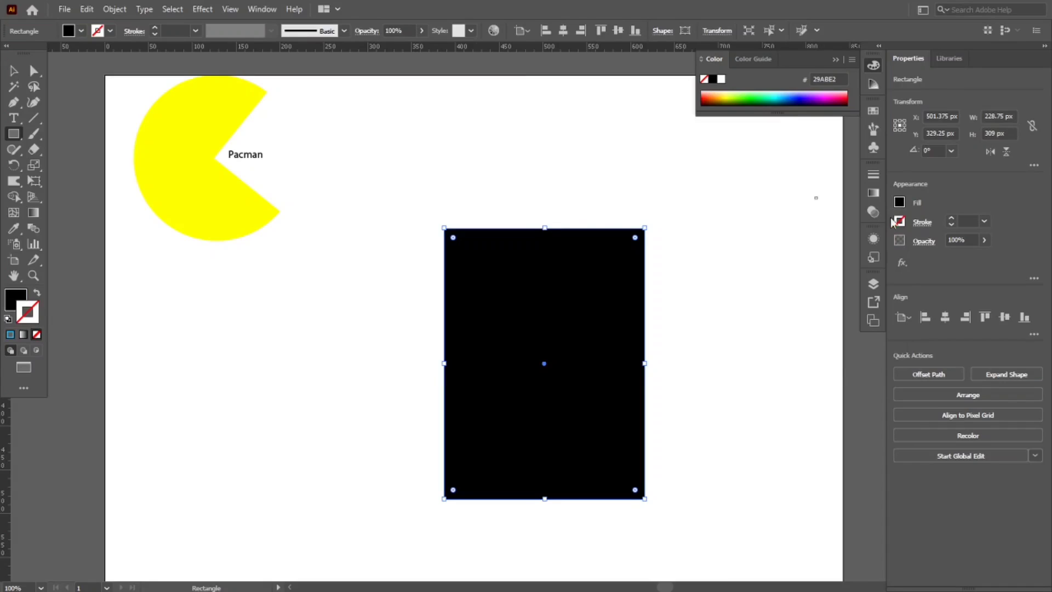
click(36, 294)
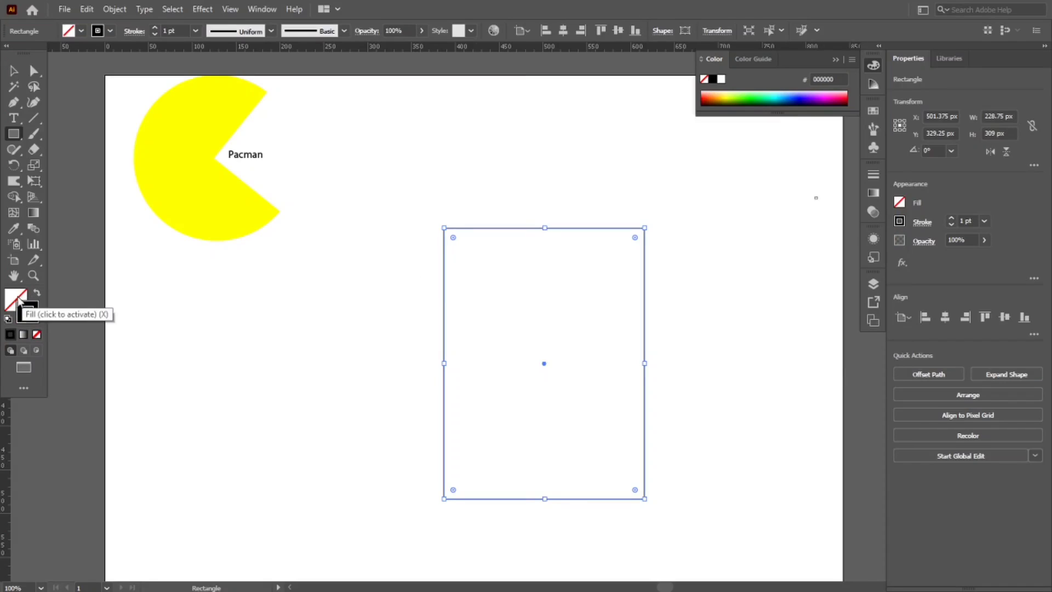
click(902, 205)
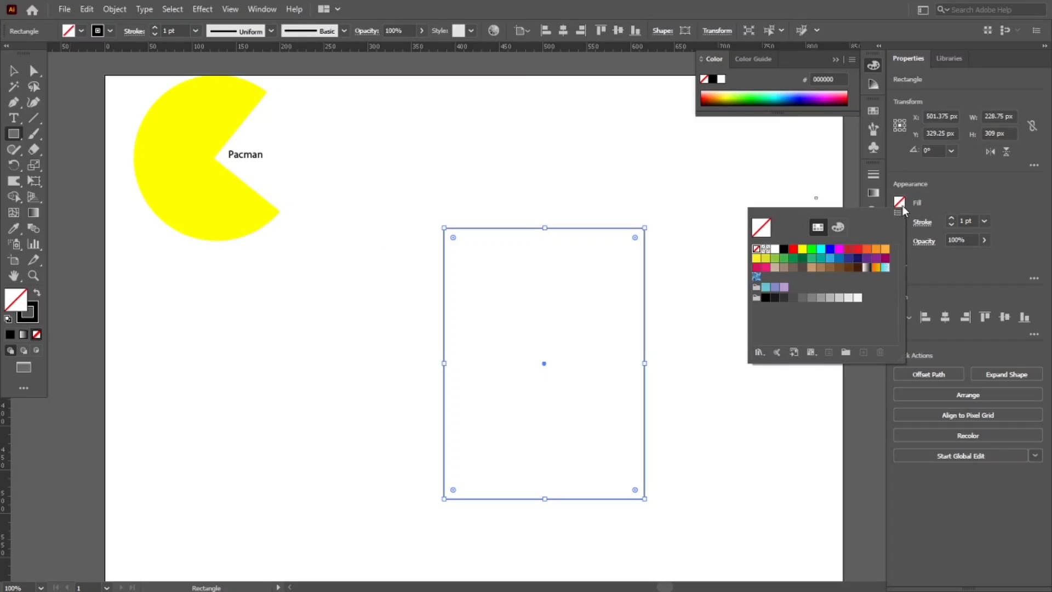
click(831, 258)
click(613, 371)
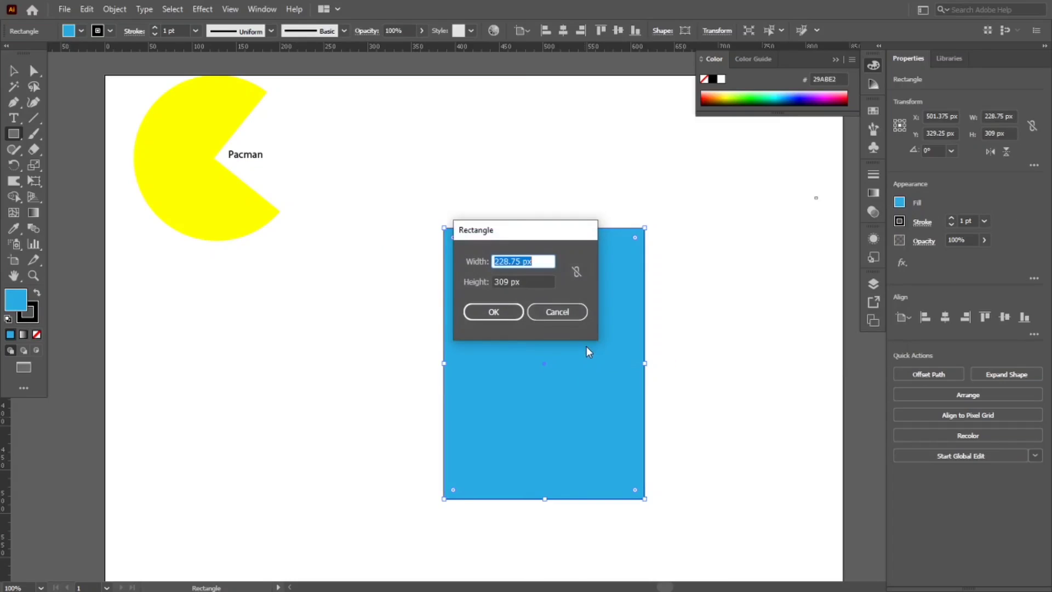
click(565, 314)
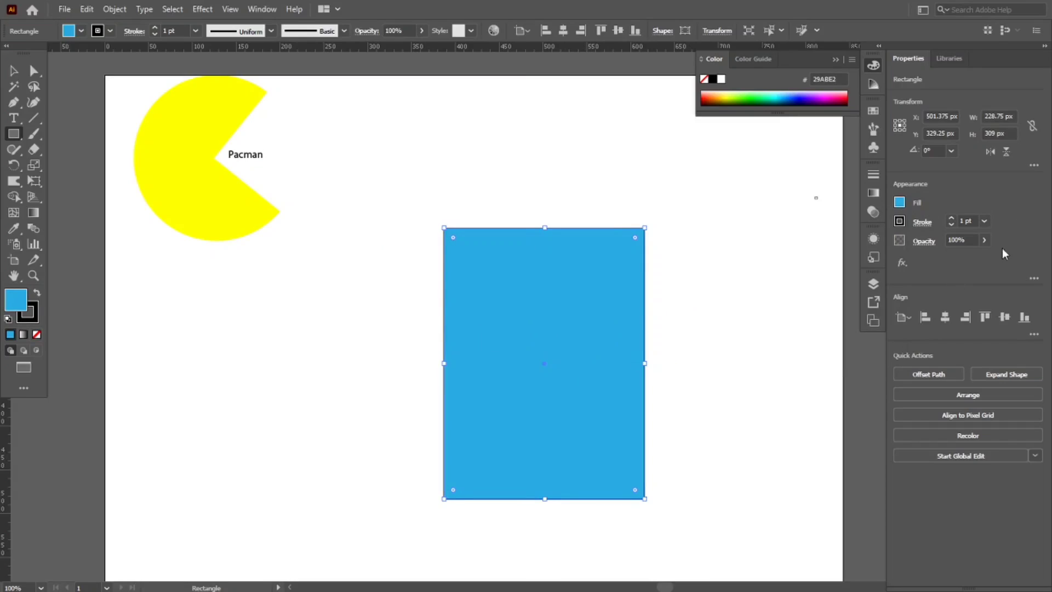
Set the rectangle's stroke weight to 10 pt
click(984, 221)
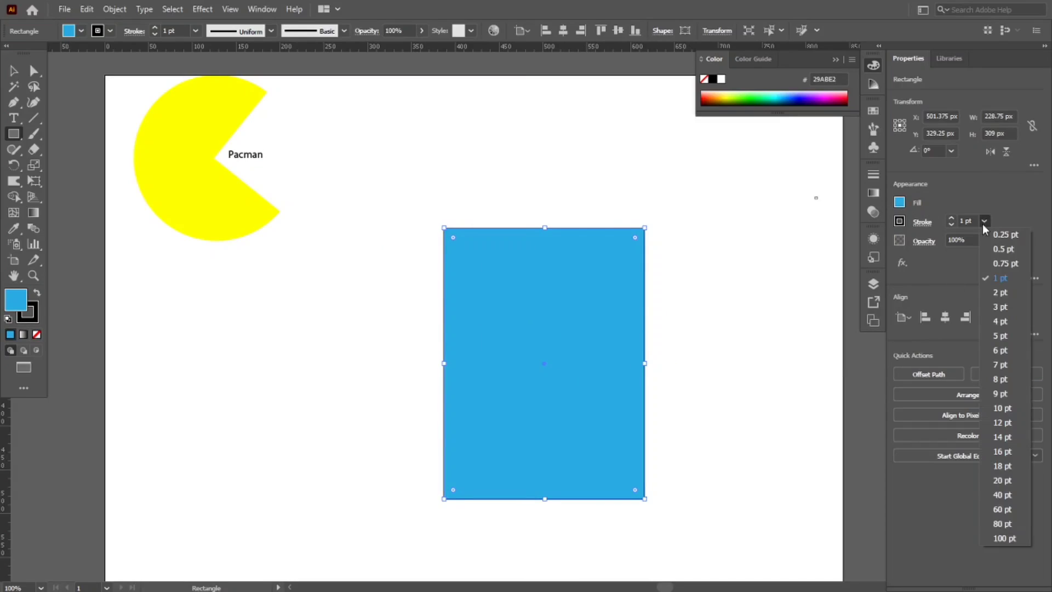
click(1005, 323)
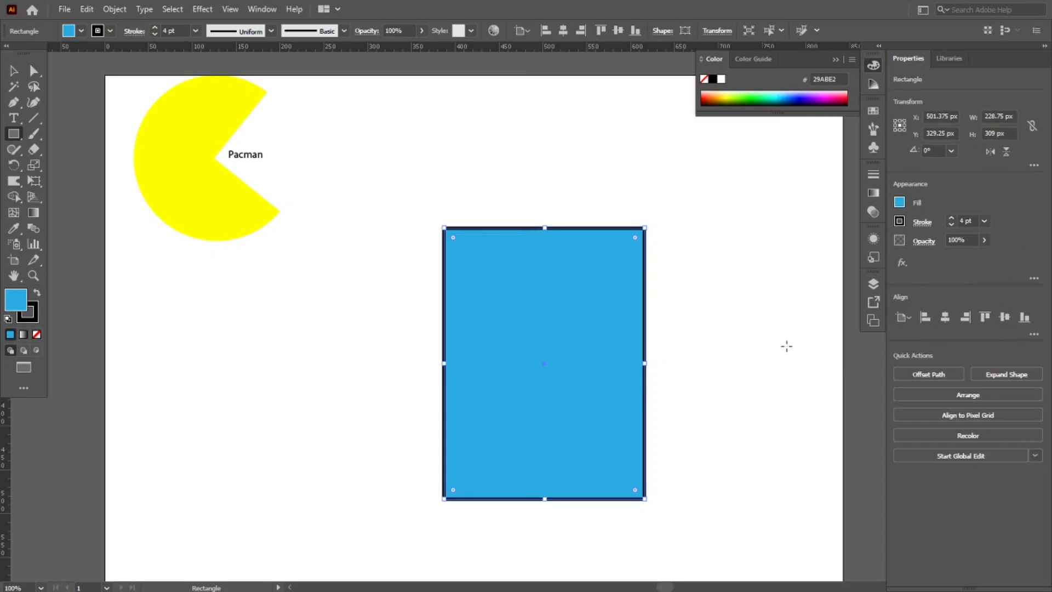
click(973, 219)
key(Up)
key(Up)
key(Up)
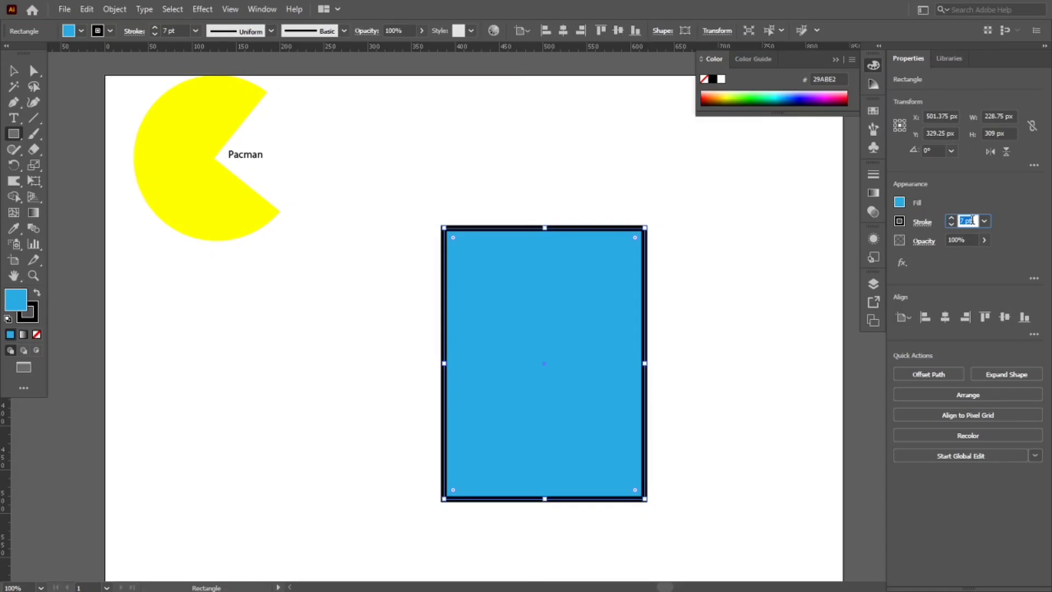
key(Up)
key(Up)
key(Up)
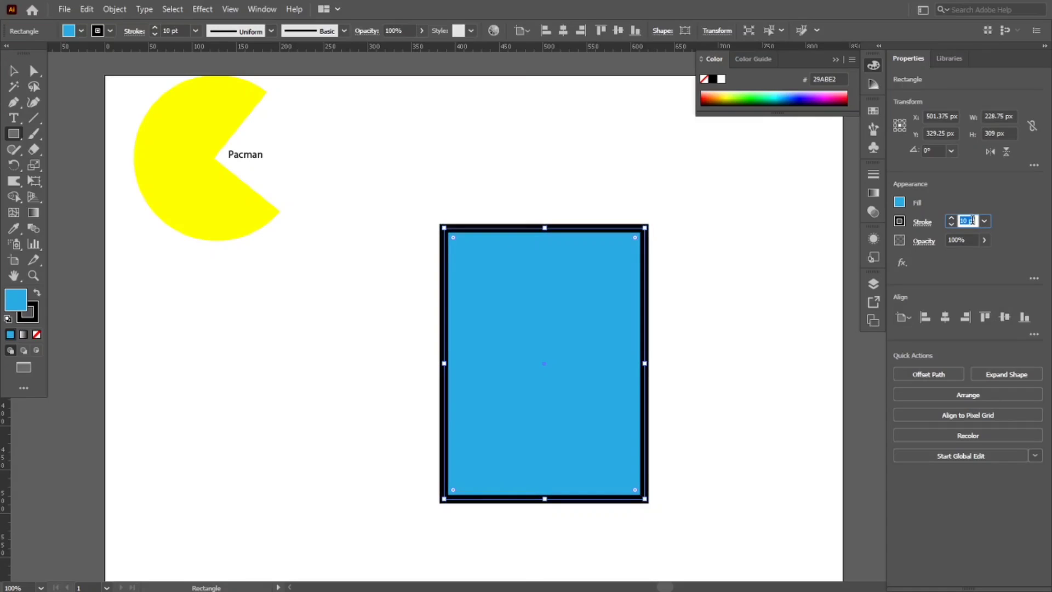
Move the rectangle left and slightly up to about X 446 px, Y 320 px, and keep it selected
click(14, 71)
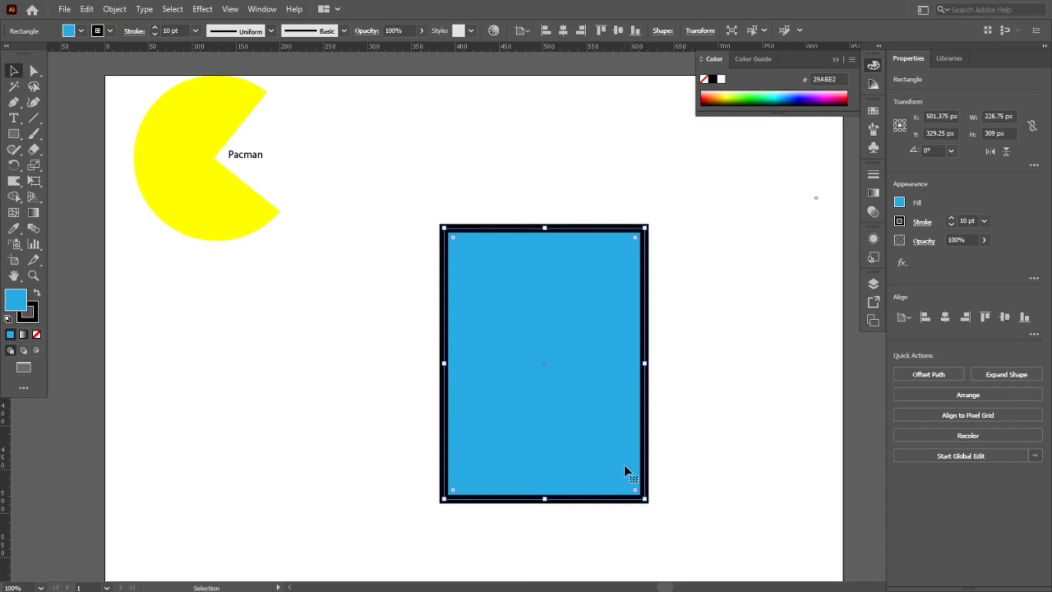
drag(542, 358, 489, 351)
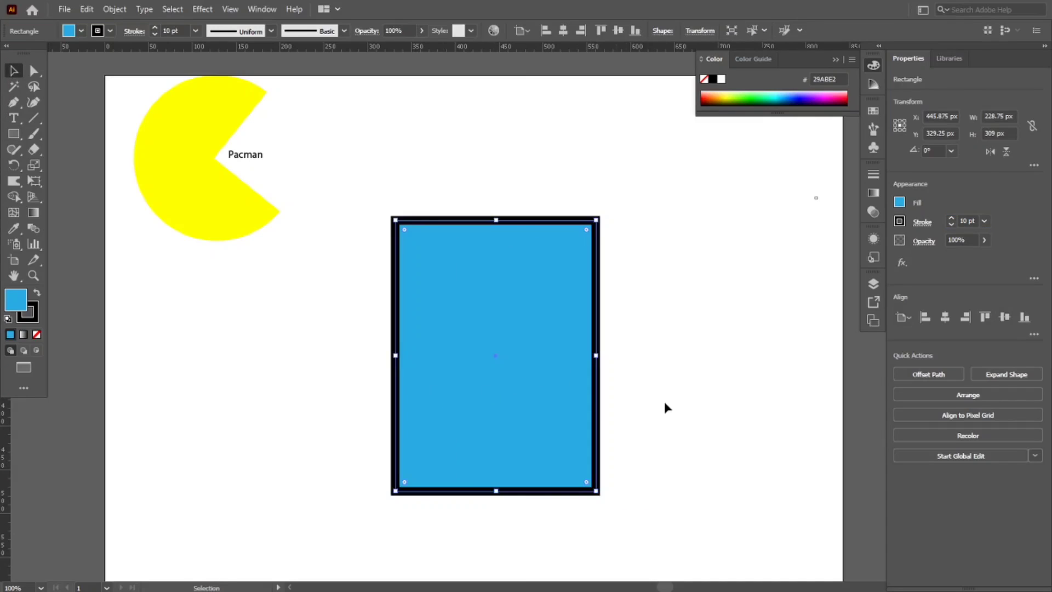
click(664, 401)
click(547, 392)
Try an Eraser angle of 19°, roundness of 98% and size of 130 pt, and reset the tool options to their defaults
click(30, 150)
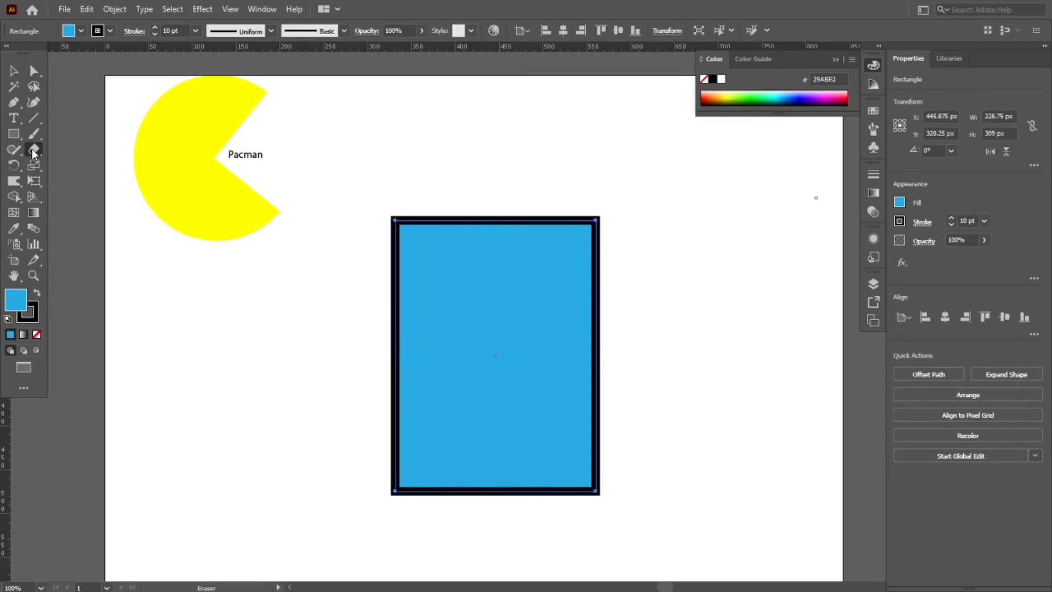
double_click(32, 149)
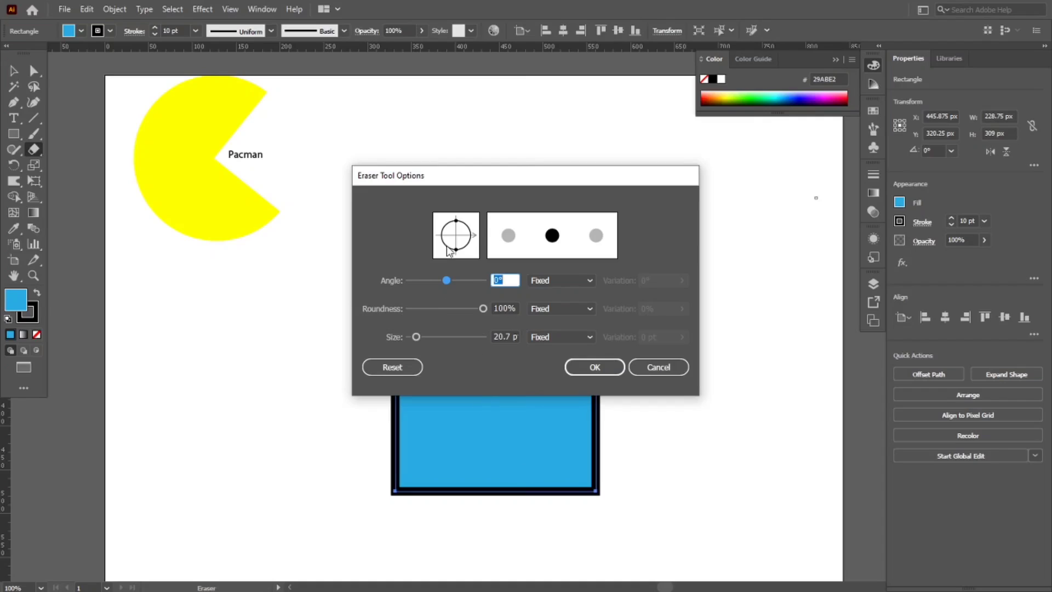
mouse_move(446, 282)
mouse_down()
mouse_move(425, 283)
mouse_move(449, 285)
mouse_move(449, 315)
mouse_move(433, 315)
mouse_move(483, 324)
mouse_move(486, 339)
mouse_up()
drag(420, 338, 451, 338)
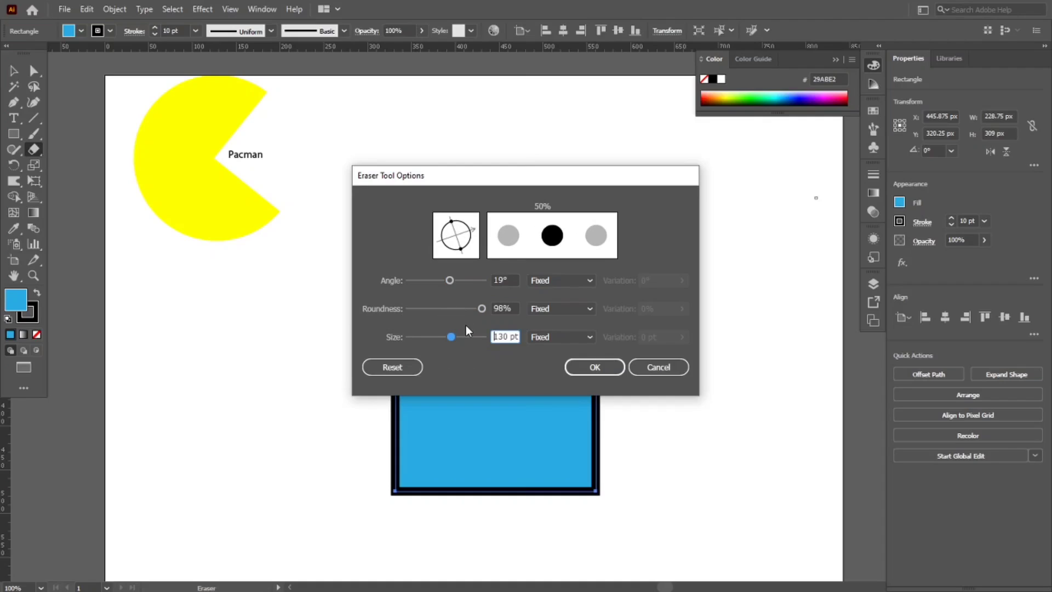
click(377, 370)
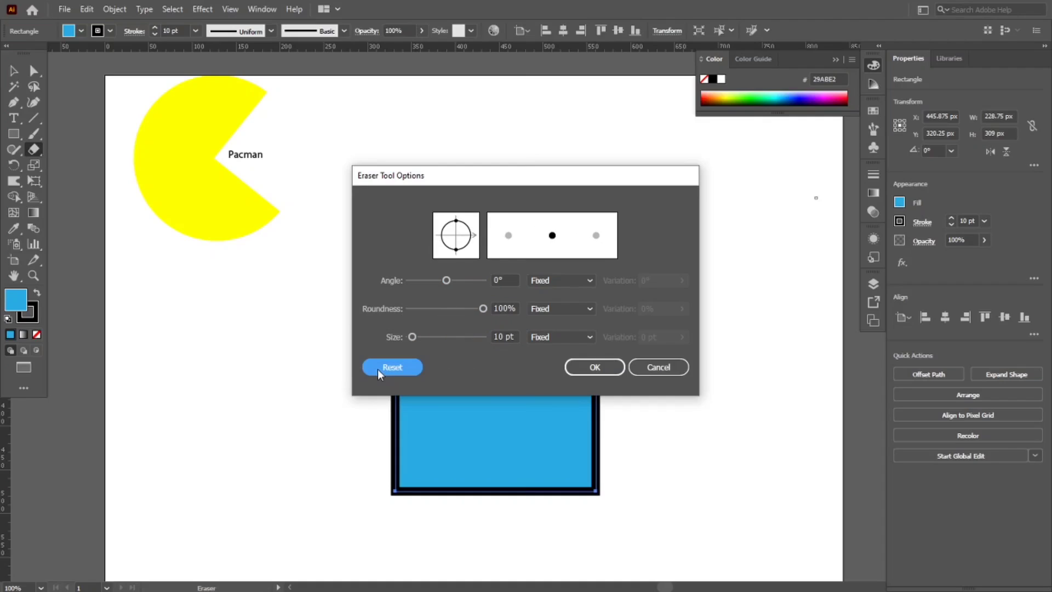
click(603, 366)
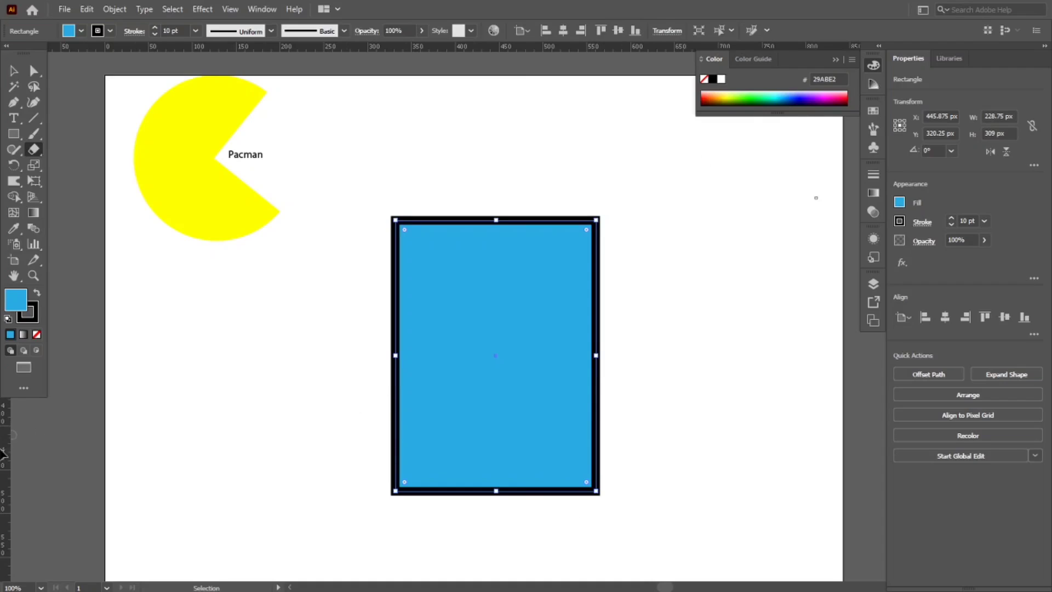
Place a vertical guide through the blue rectangle's center at X 445.875 px and reselect the rectangle
mouse_move(4, 455)
mouse_down()
mouse_move(287, 428)
mouse_move(496, 352)
mouse_up()
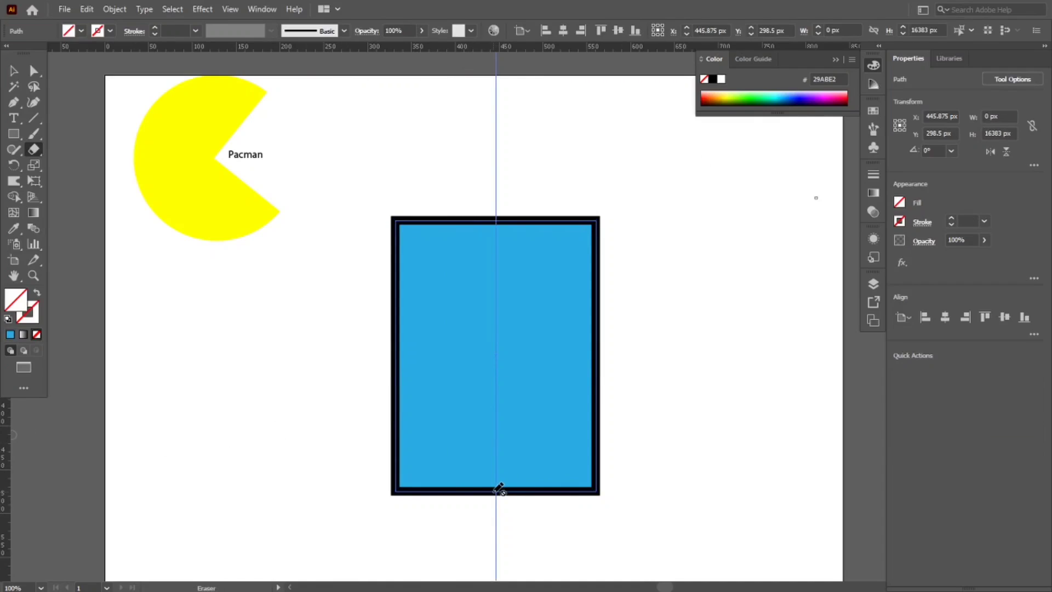
key(v)
click(480, 324)
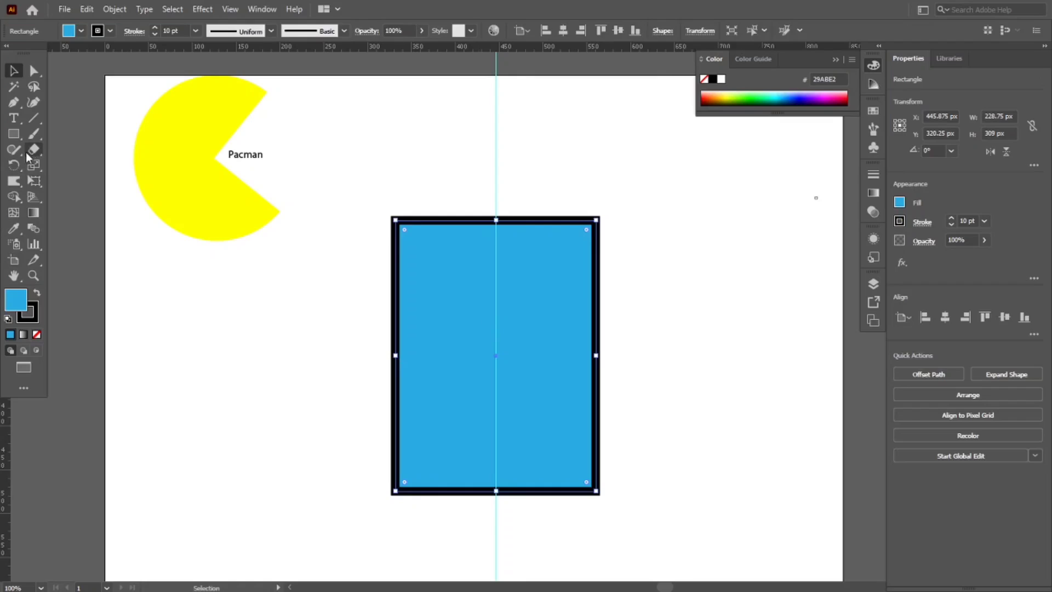
Enlarge the round Eraser to about 118 pt and cut a semicircular neckline where the guide crosses the rectangle's top edge
click(34, 149)
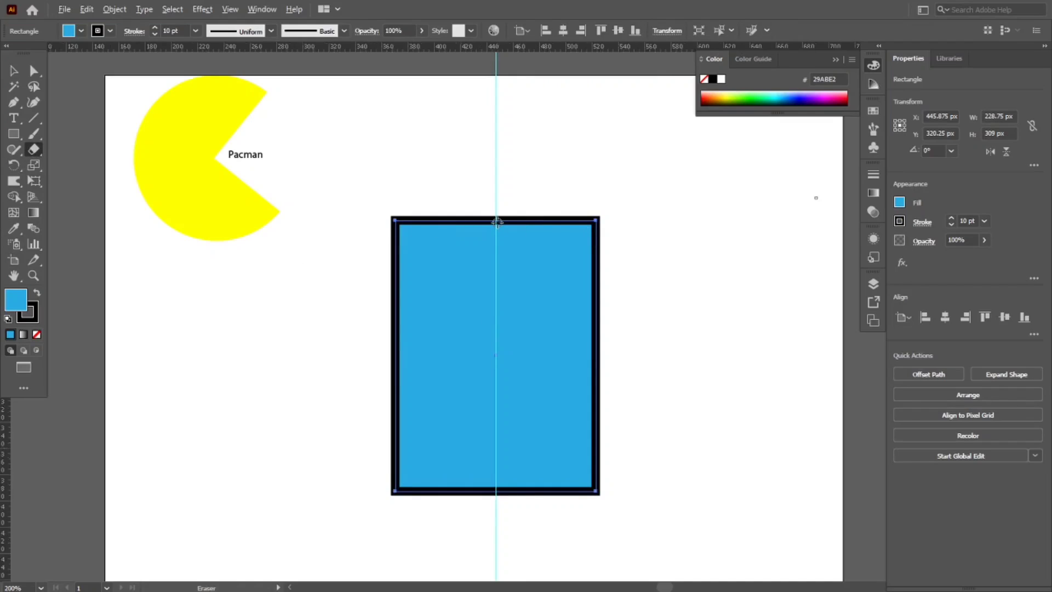
scroll(498, 221, up, 3)
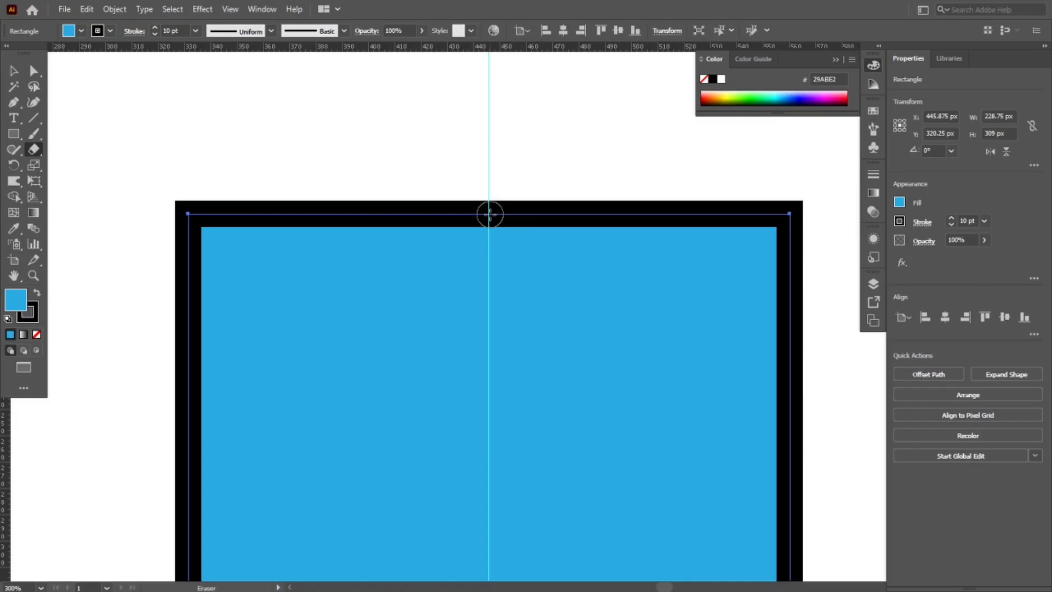
key(bracketright)
key(bracketright)
key(bracketright)
key(bracketright)
key(bracketright)
key(bracketright)
key(bracketright)
key(bracketright)
key(bracketright)
key(bracketright)
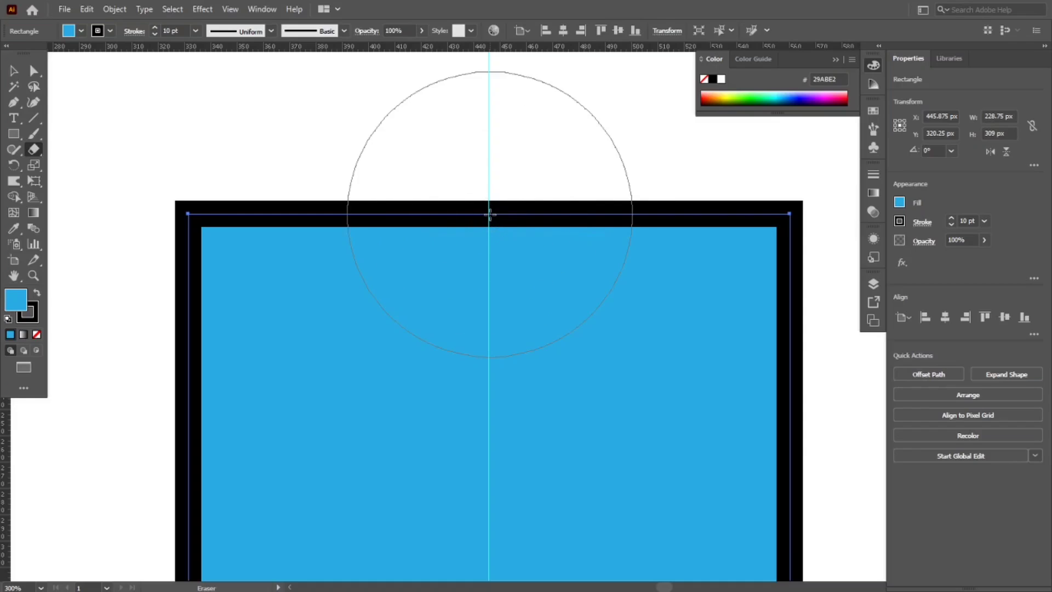
key(bracketright)
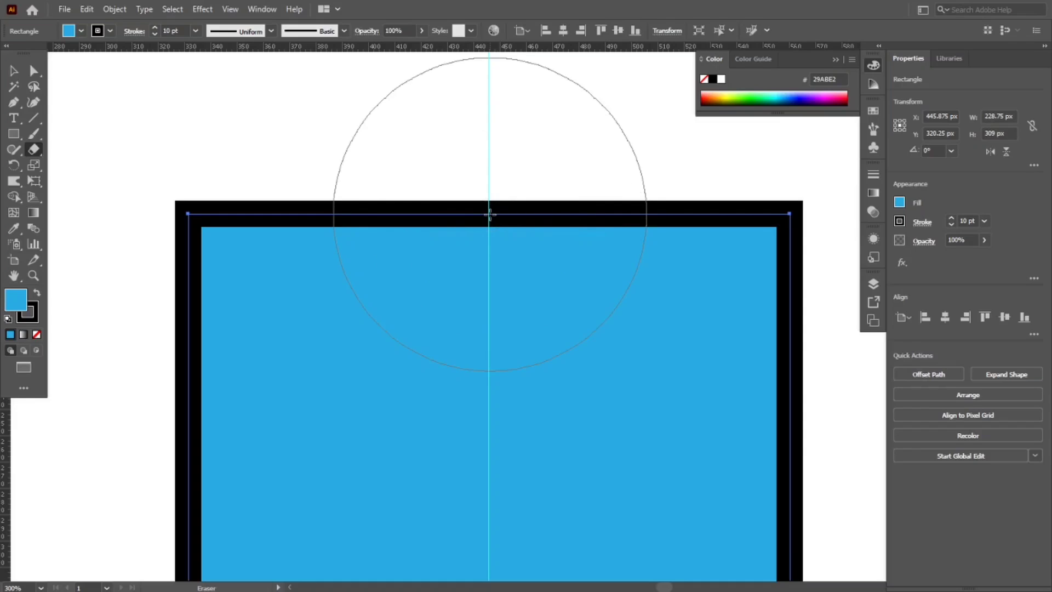
key(bracketleft)
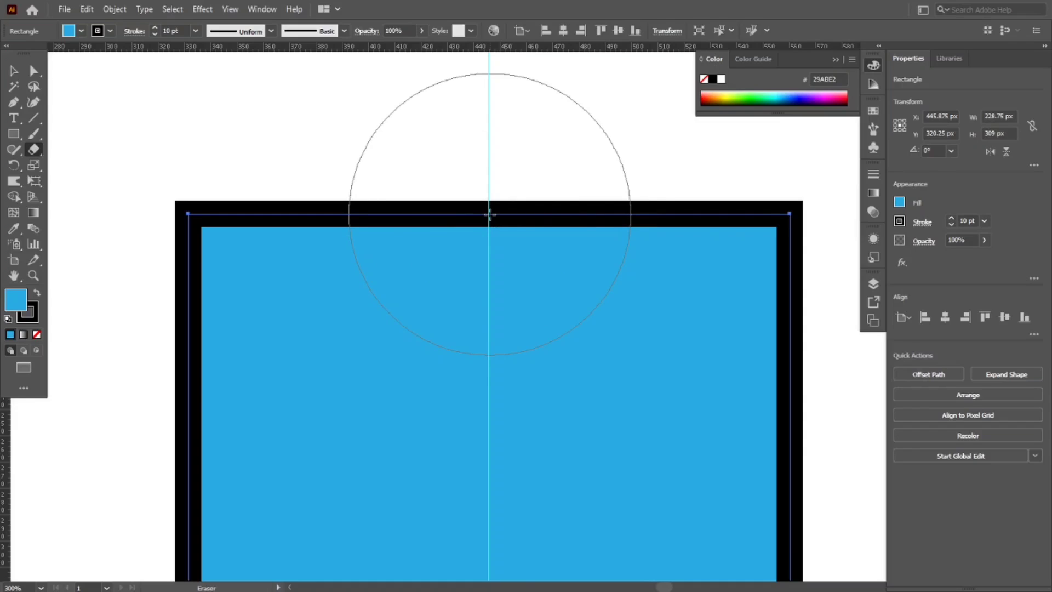
key(bracketright)
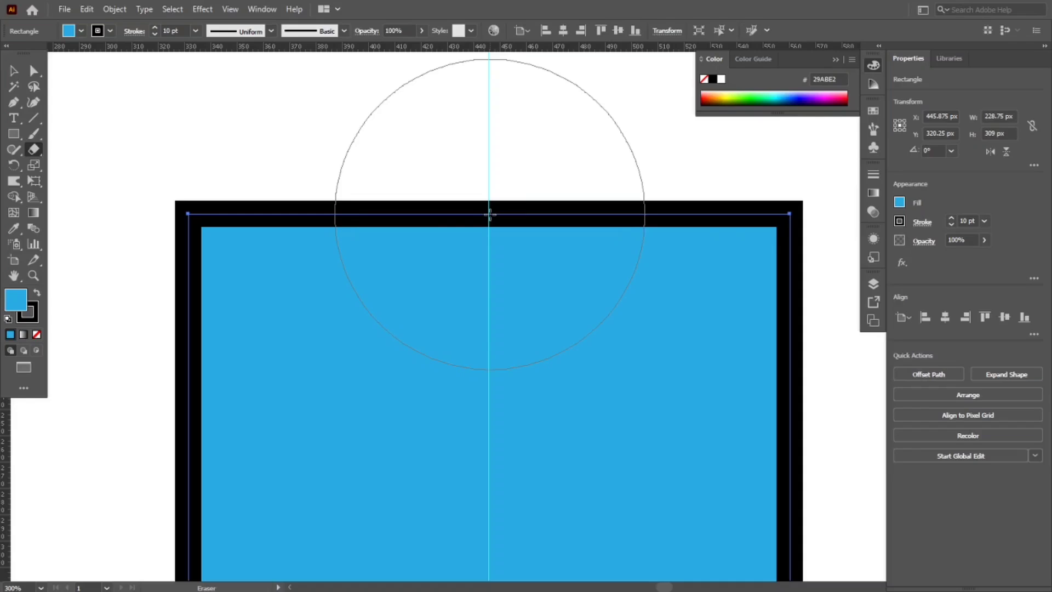
click(490, 216)
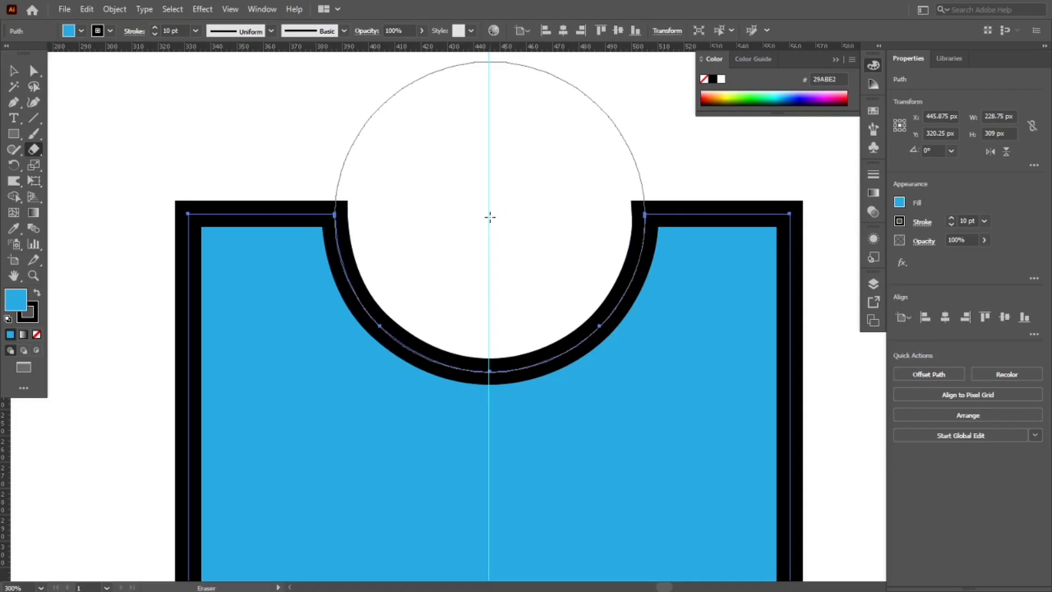
Place a horizontal guide across the shape just below the neckline at Y 235.5 px
scroll(490, 216, down, 3)
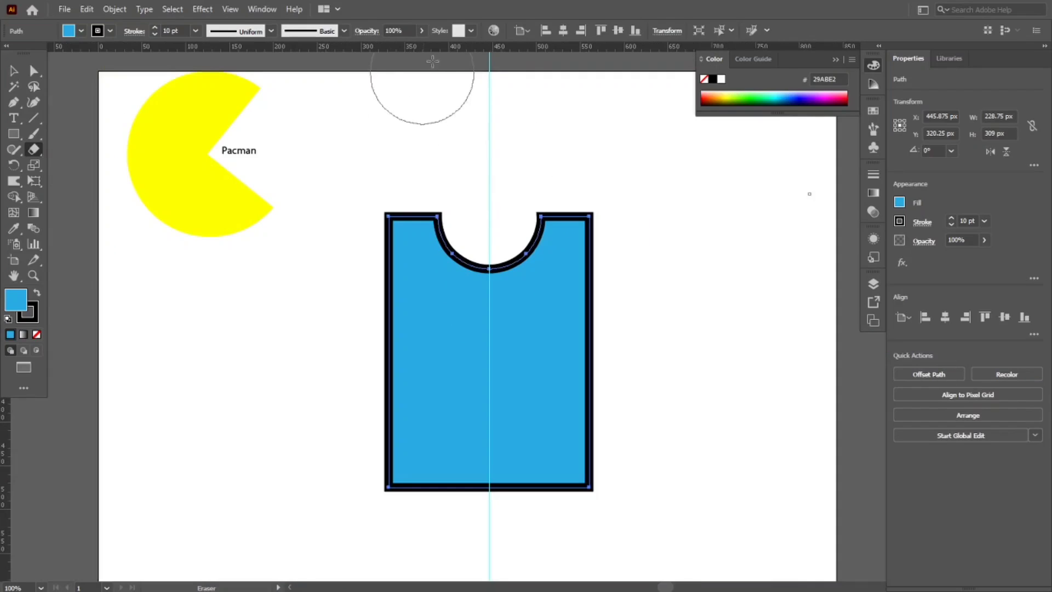
key(v)
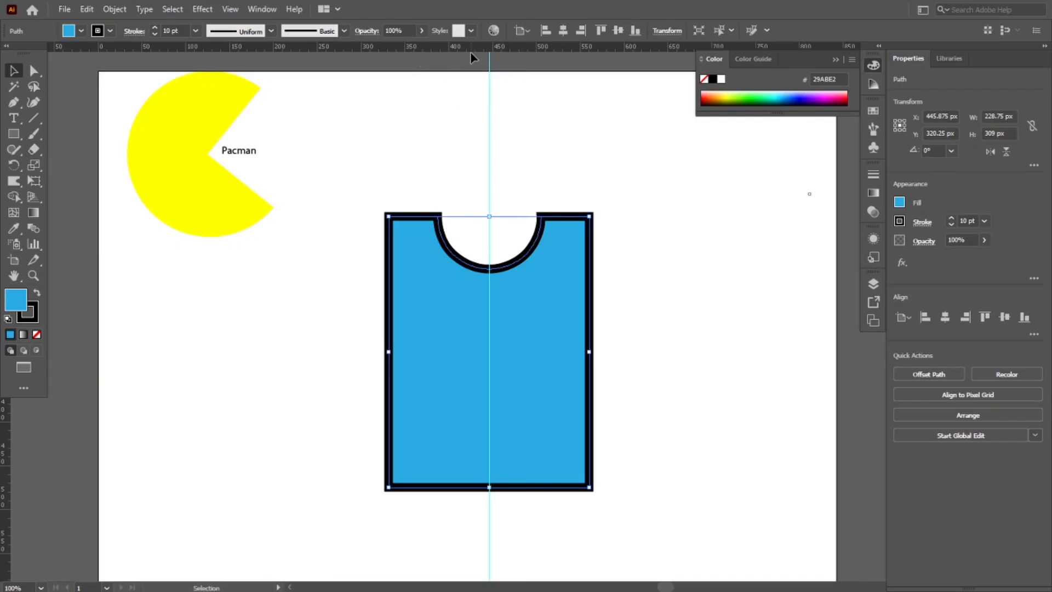
drag(469, 49, 491, 277)
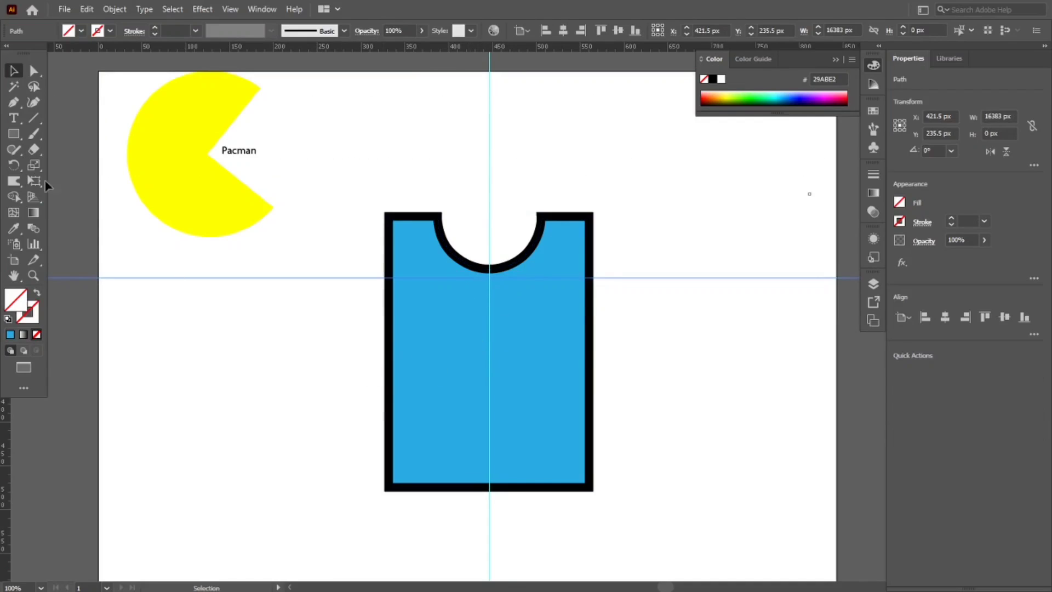
Set the Eraser's angle to 80° and its roundness to 30%
double_click(34, 150)
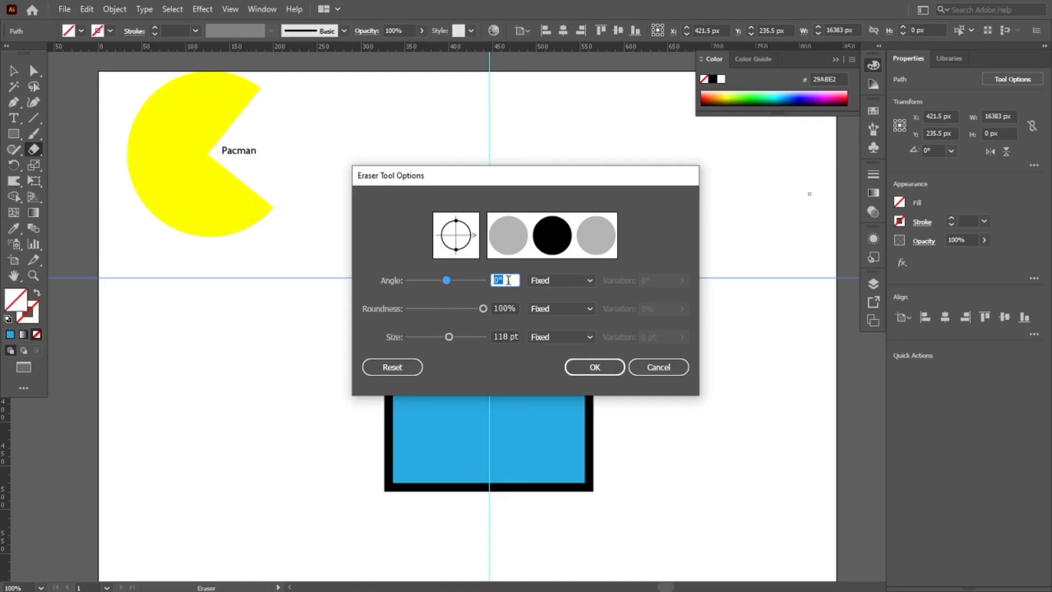
text(80)
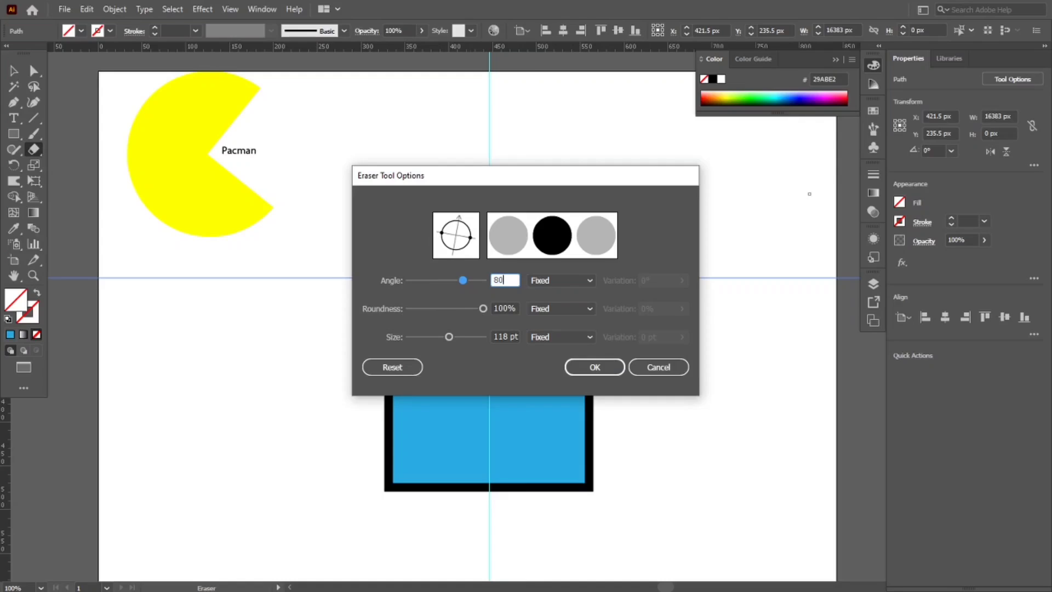
click(512, 310)
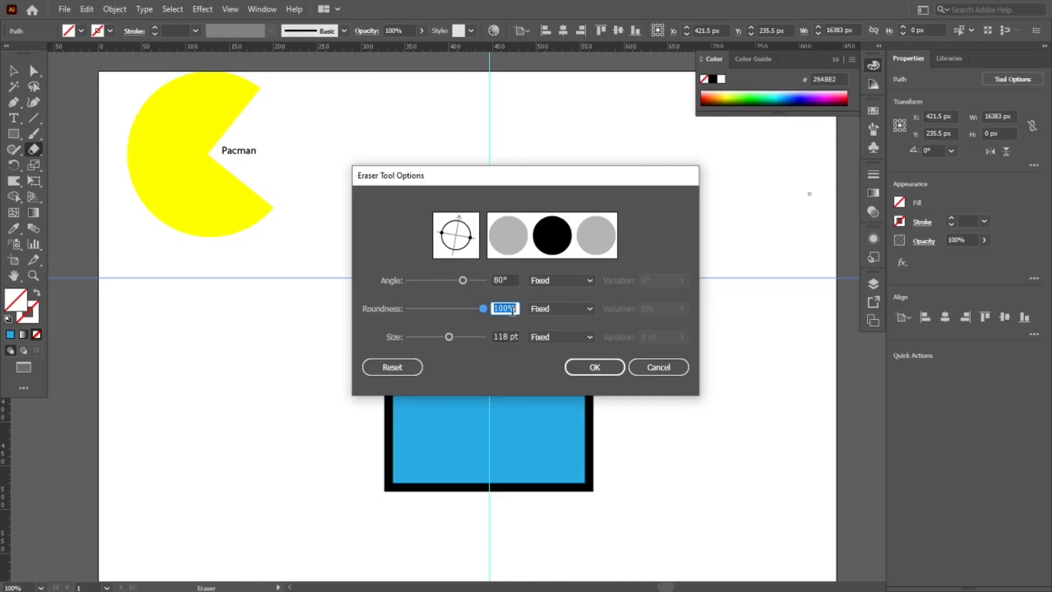
text(30)
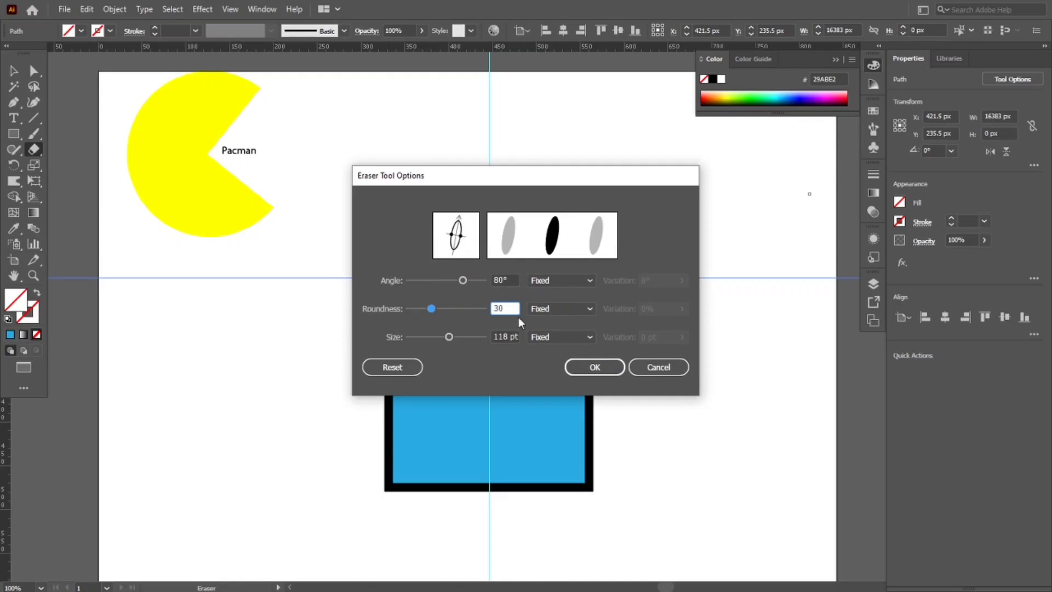
click(601, 373)
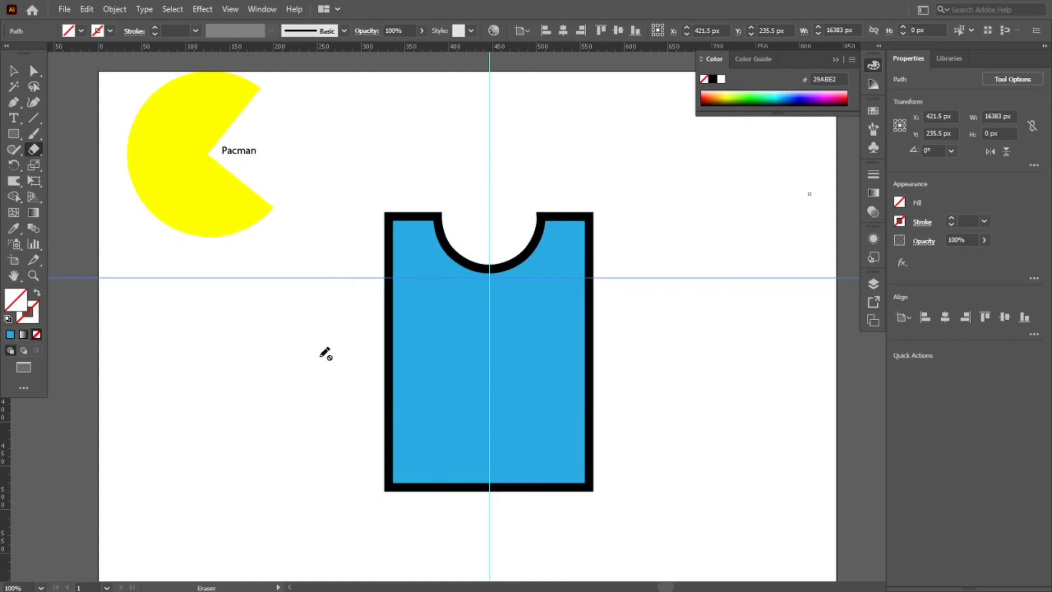
With the shirt selected, enlarge the Eraser to 190 pt and cut the left armhole where the horizontal guide meets the left edge
key(v)
click(399, 351)
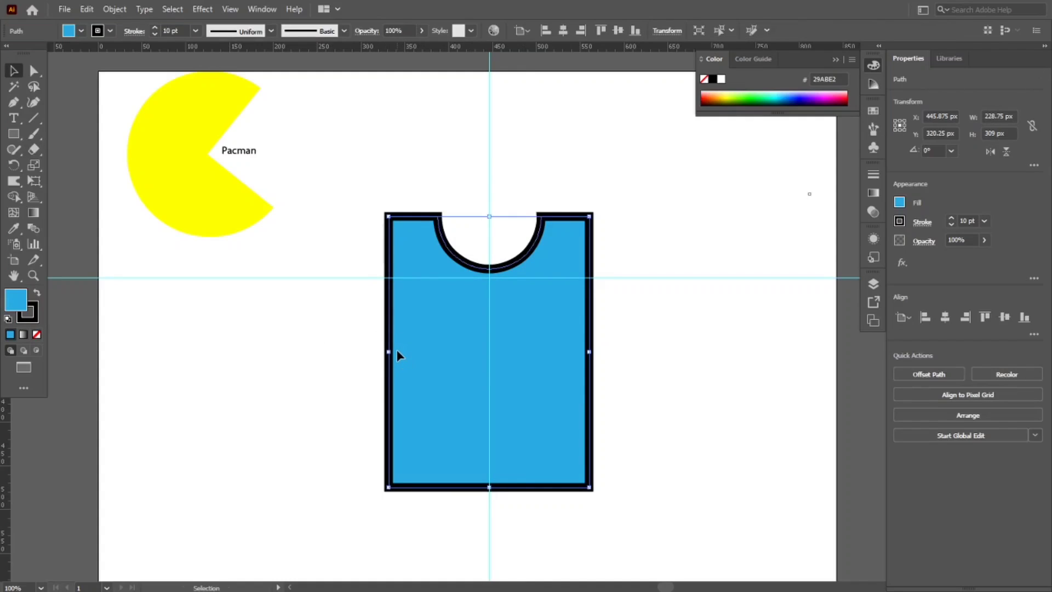
key(shift+r)
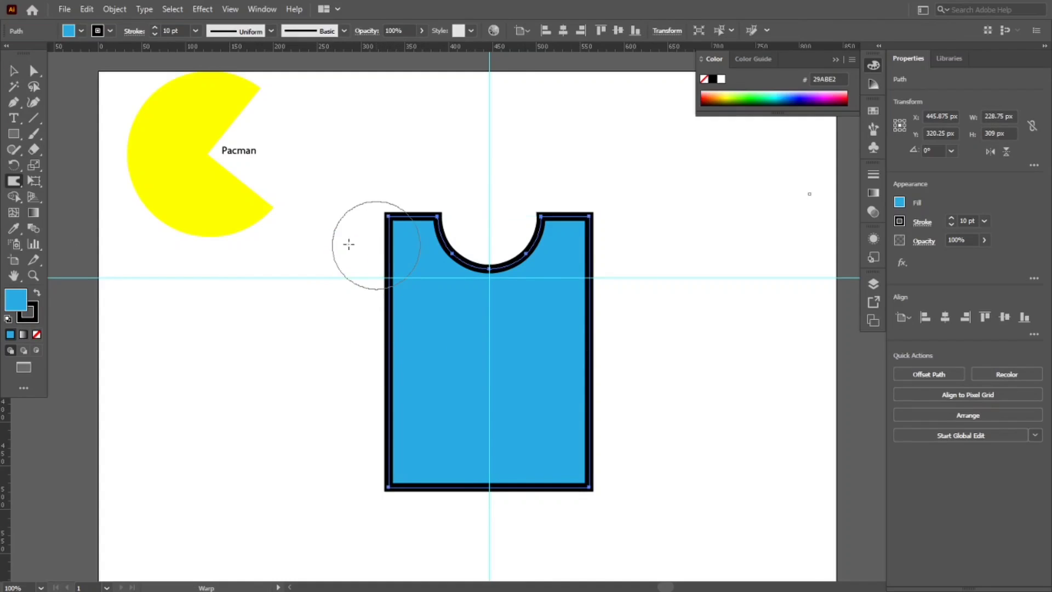
click(33, 149)
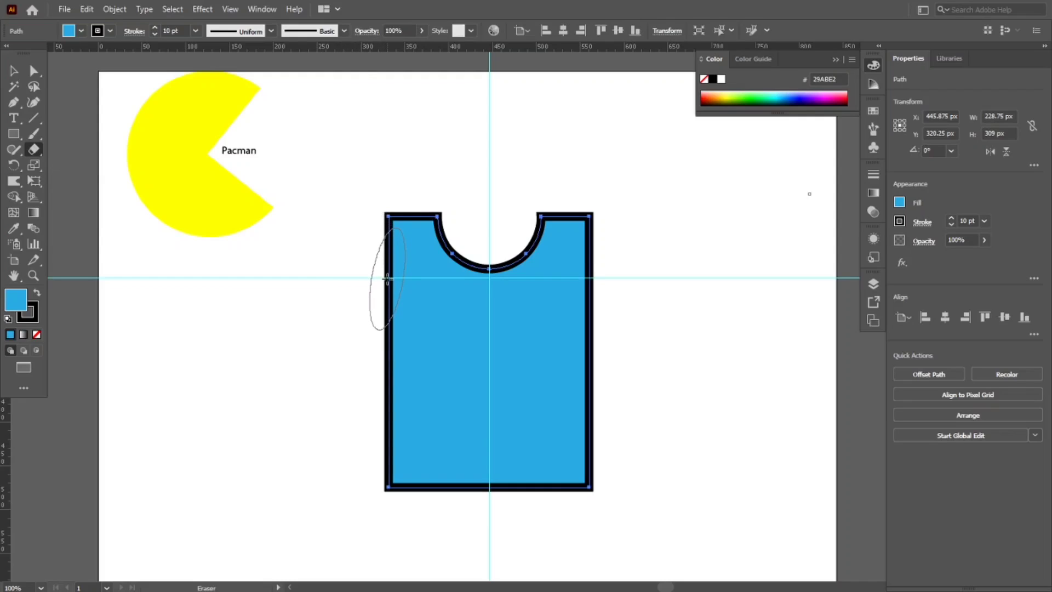
scroll(387, 279, up, 3)
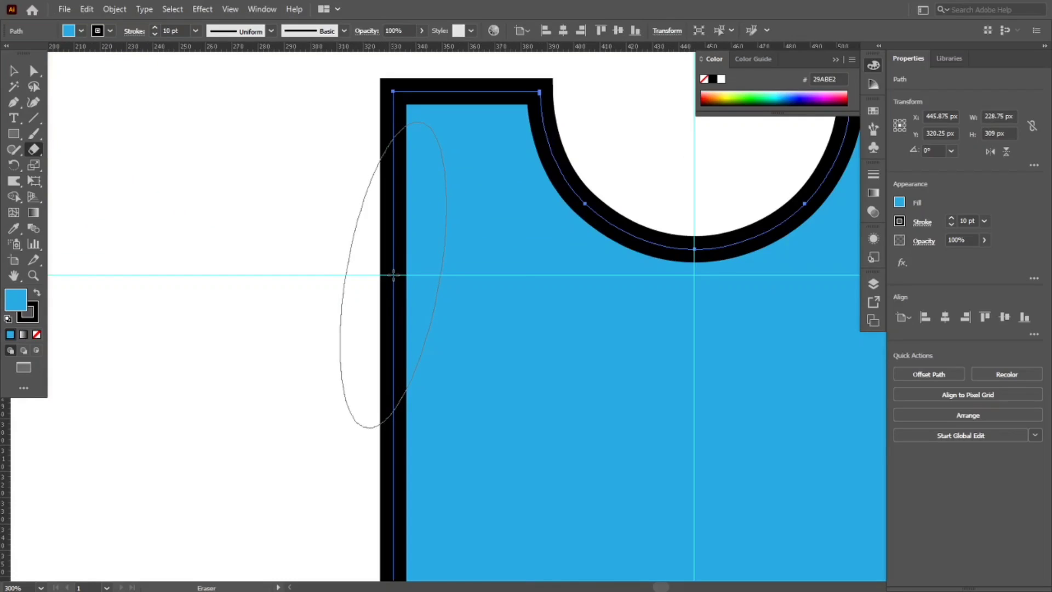
key(bracketright)
key(bracketright)
key(bracketright)
key(bracketright)
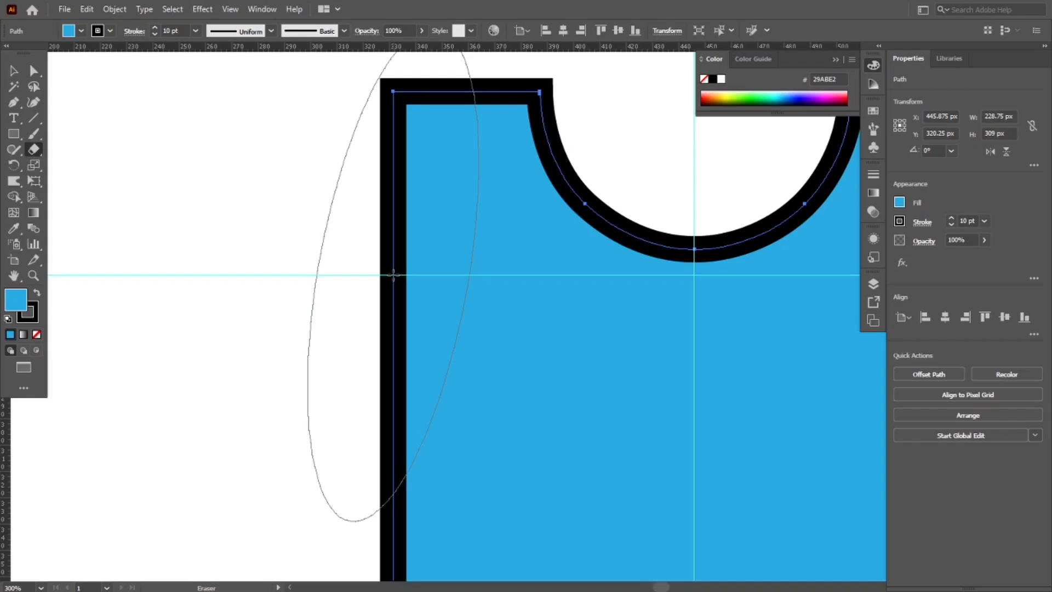
click(393, 274)
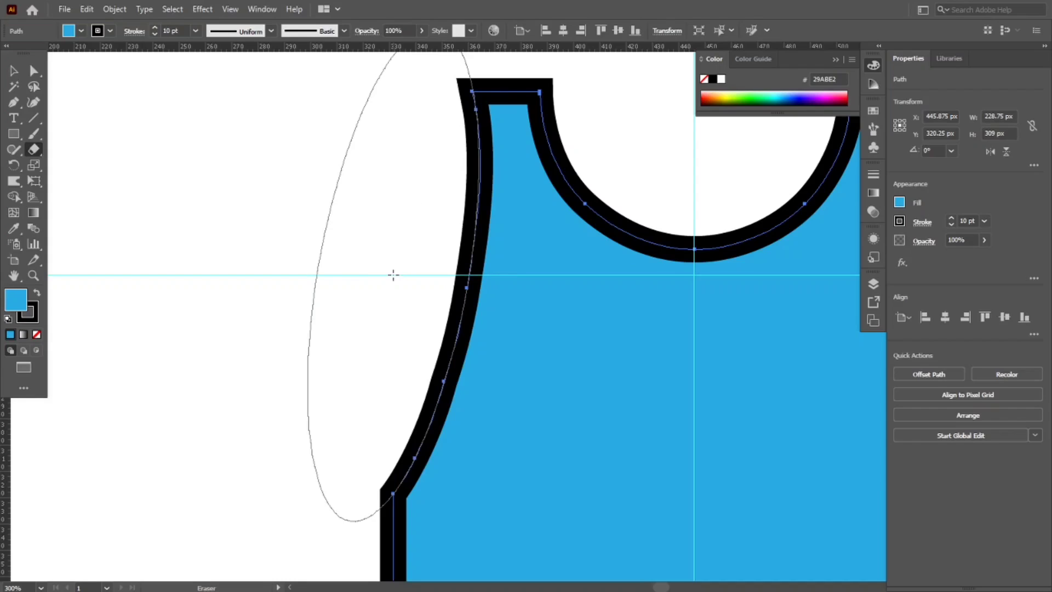
Set the Eraser's angle to -80° to mirror the brush for the right armhole
scroll(393, 274, down, 2)
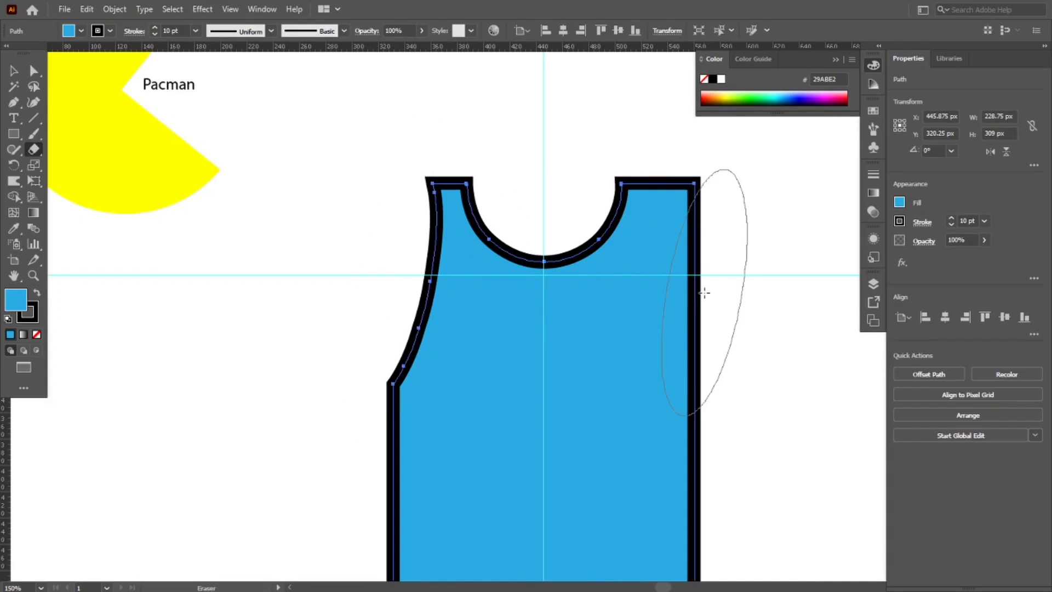
key(space)
mouse_move(681, 314)
mouse_down()
mouse_move(627, 315)
mouse_move(582, 291)
mouse_move(578, 269)
mouse_up()
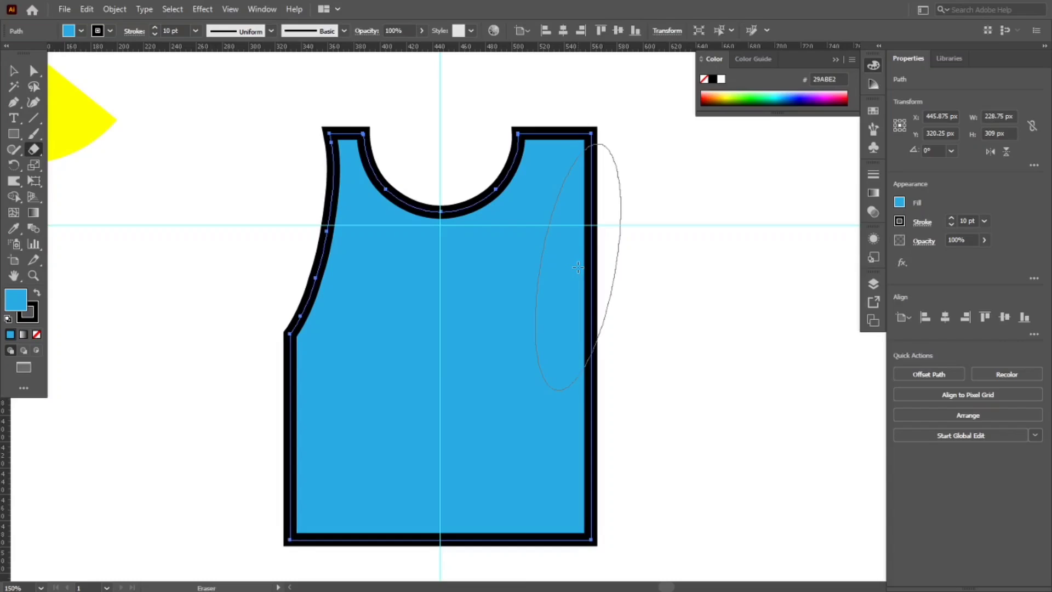
double_click(33, 145)
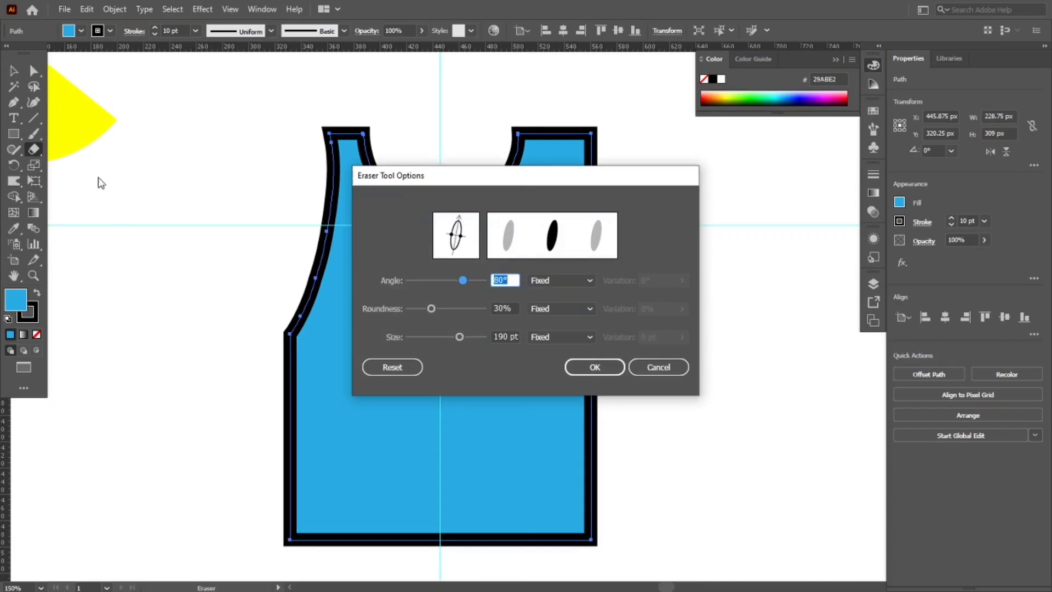
click(496, 280)
text(-80)
click(588, 368)
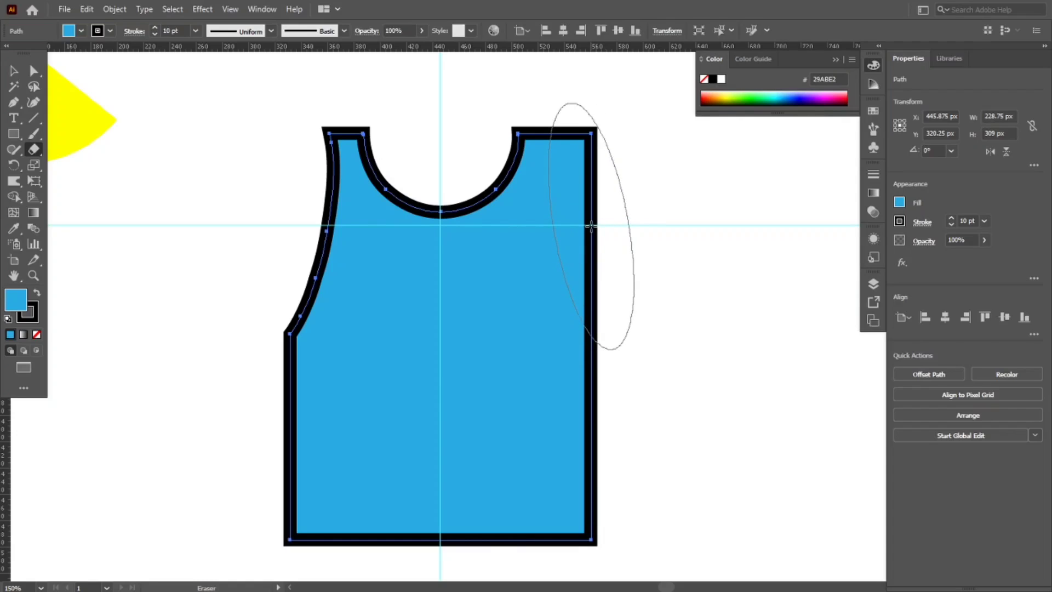
Cut the right armhole where the horizontal guide meets the shirt's right edge, and deselect the shirt
scroll(591, 226, up, 2)
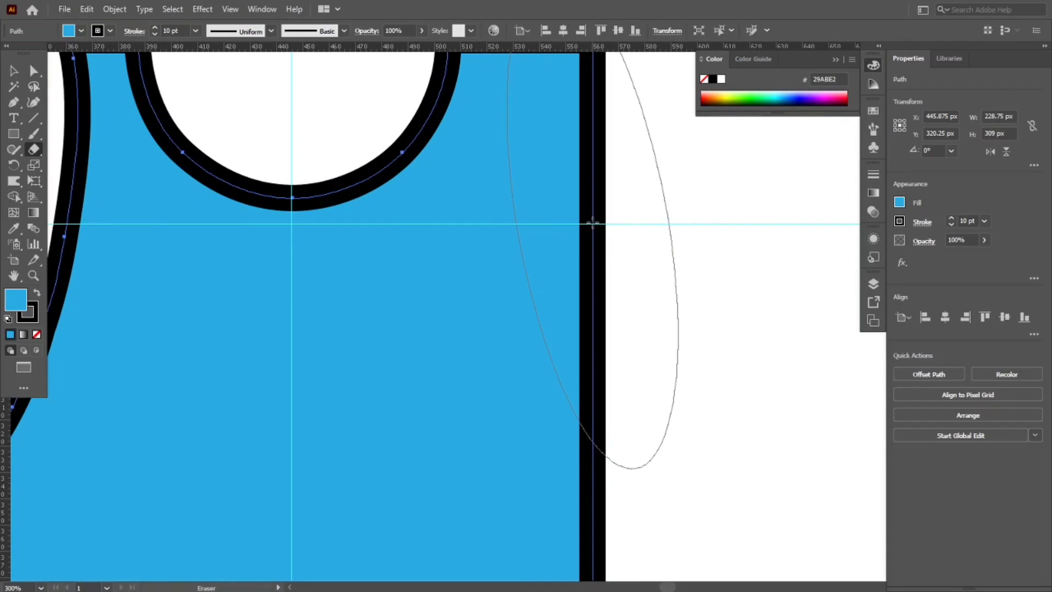
click(593, 224)
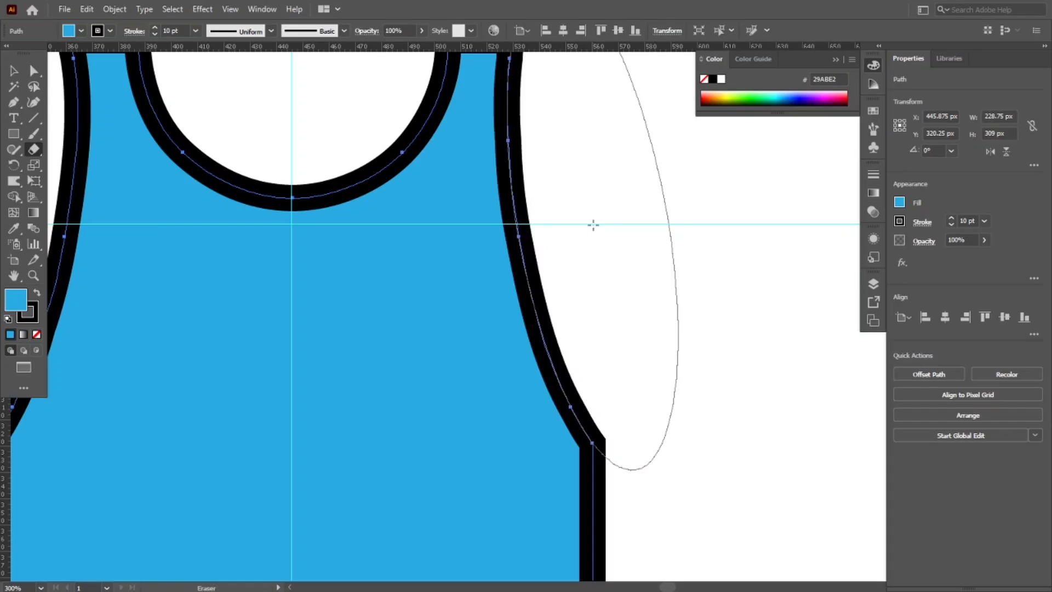
key(ctrl+1)
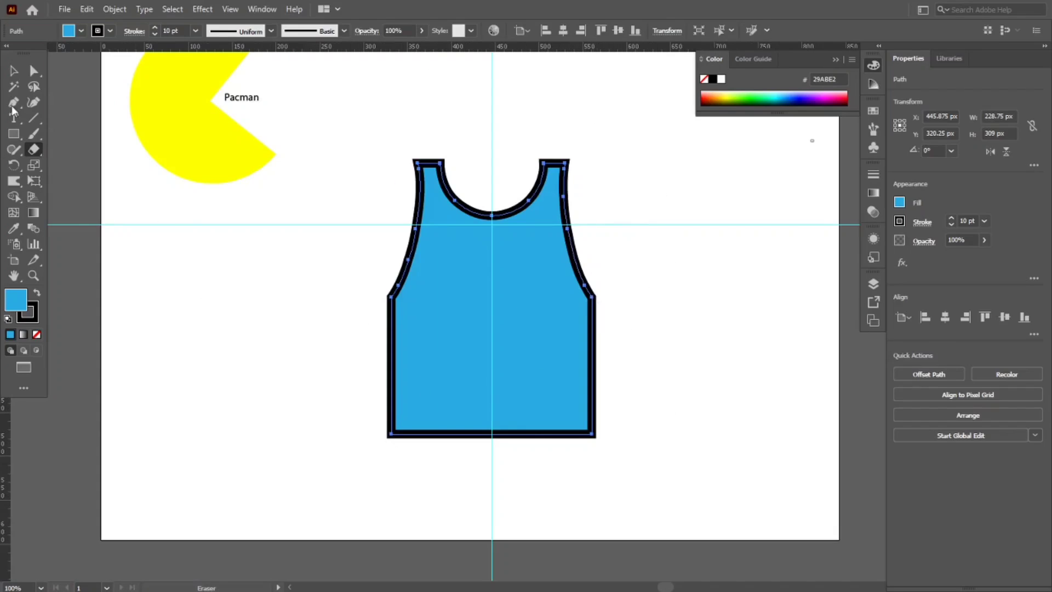
click(14, 70)
click(225, 327)
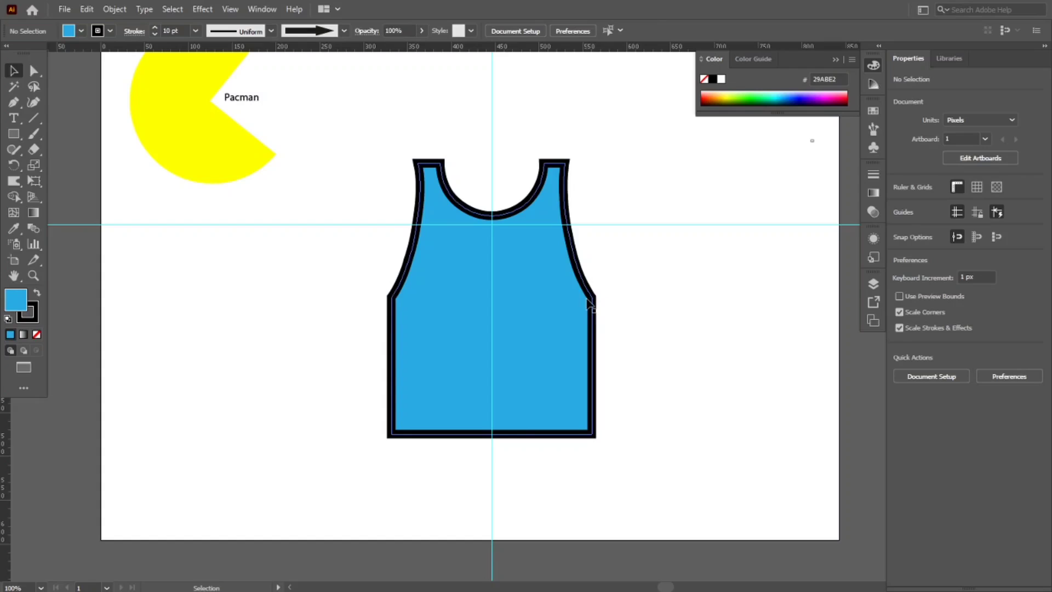
Reselect the shirt and reset the Eraser options to an angle of 0°, roundness of 100% and size of 10 pt
click(572, 326)
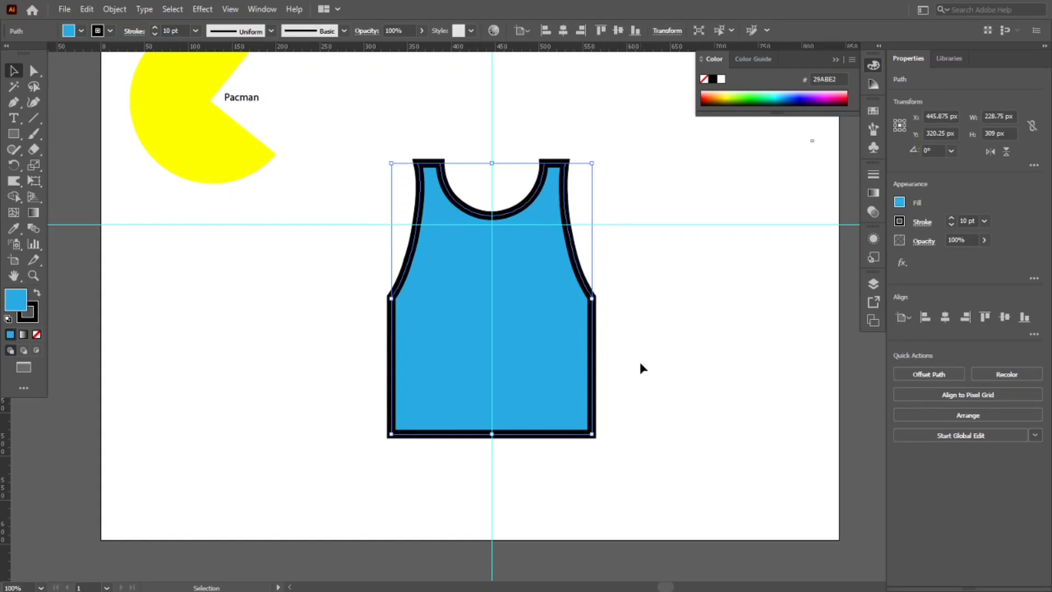
click(31, 152)
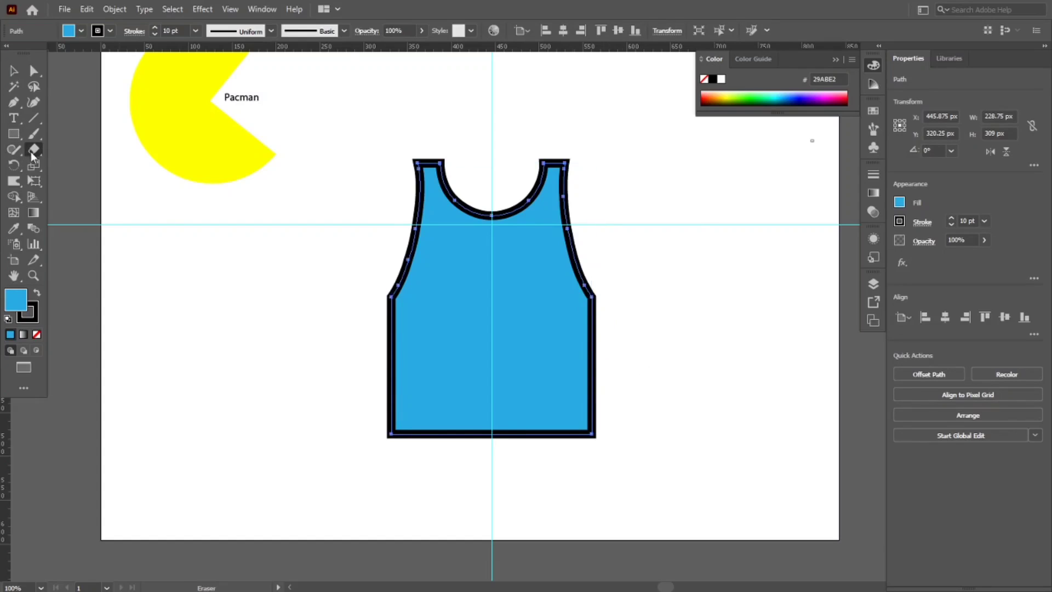
double_click(33, 155)
click(398, 365)
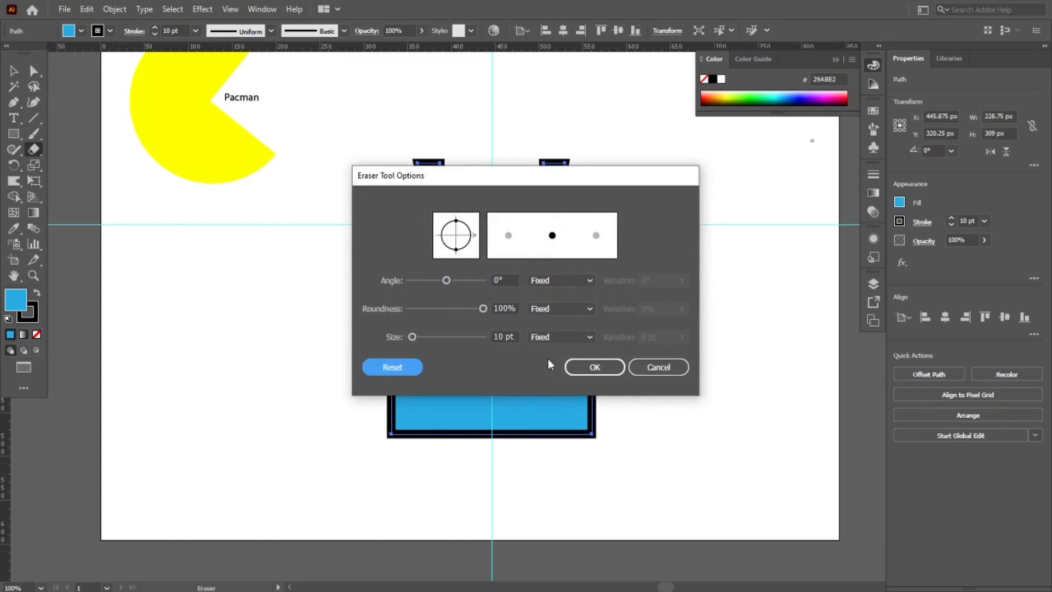
click(587, 367)
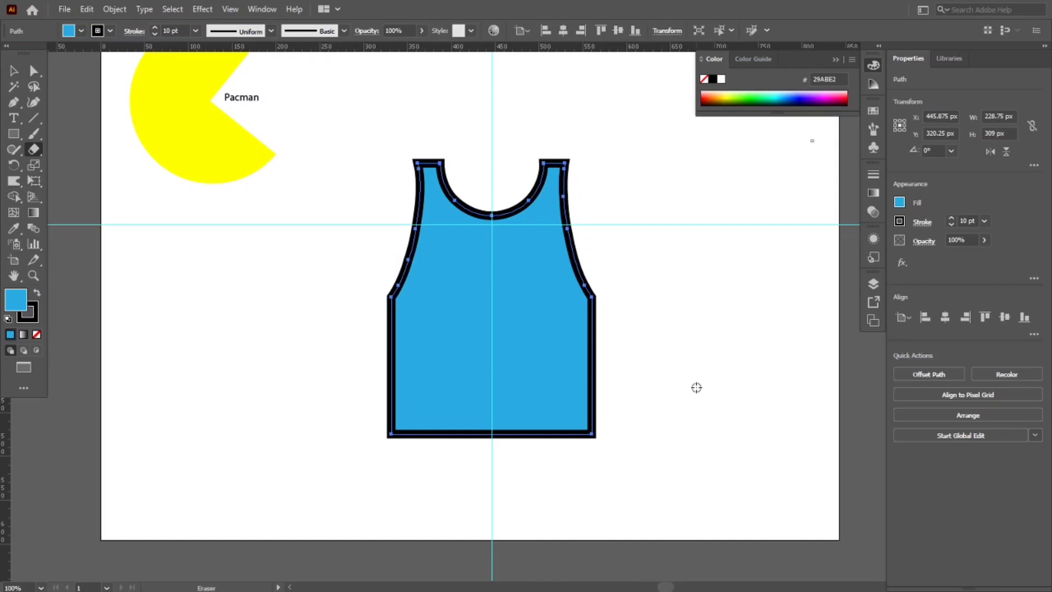
Delete the vertical and horizontal guides crossing the shirt
key(v)
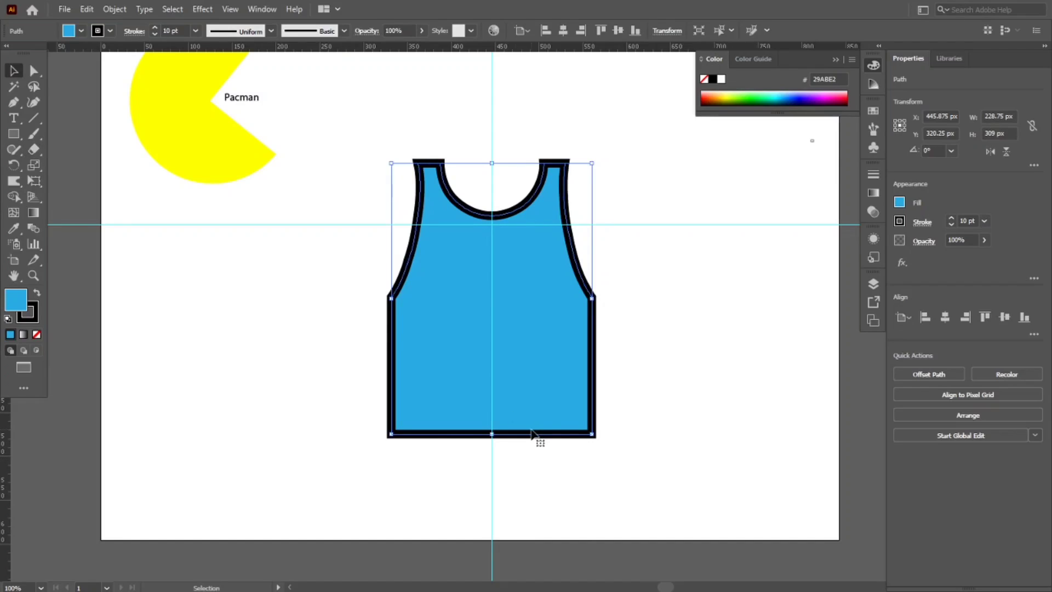
click(492, 492)
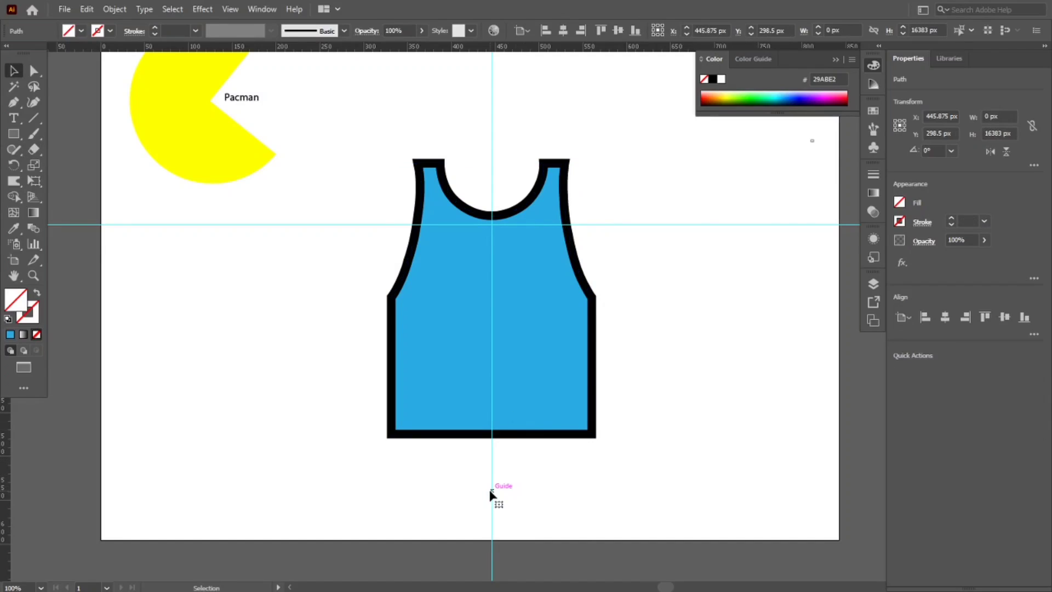
key(Delete)
click(319, 225)
key(Delete)
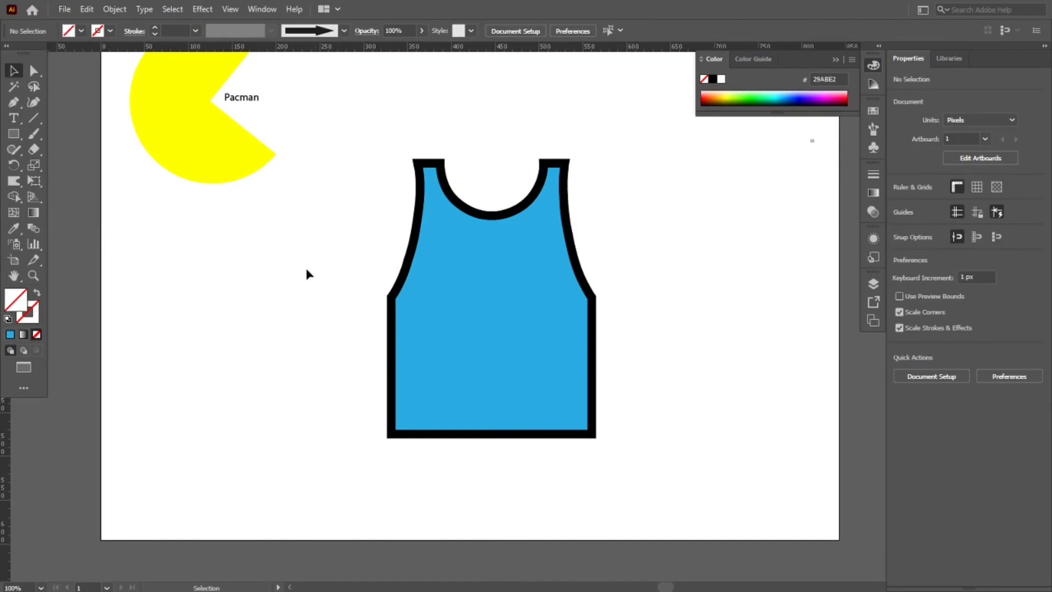
Curve the shirt's bottom hem slightly upward with the Anchor Point tool and deselect the shirt
click(13, 102)
click(69, 149)
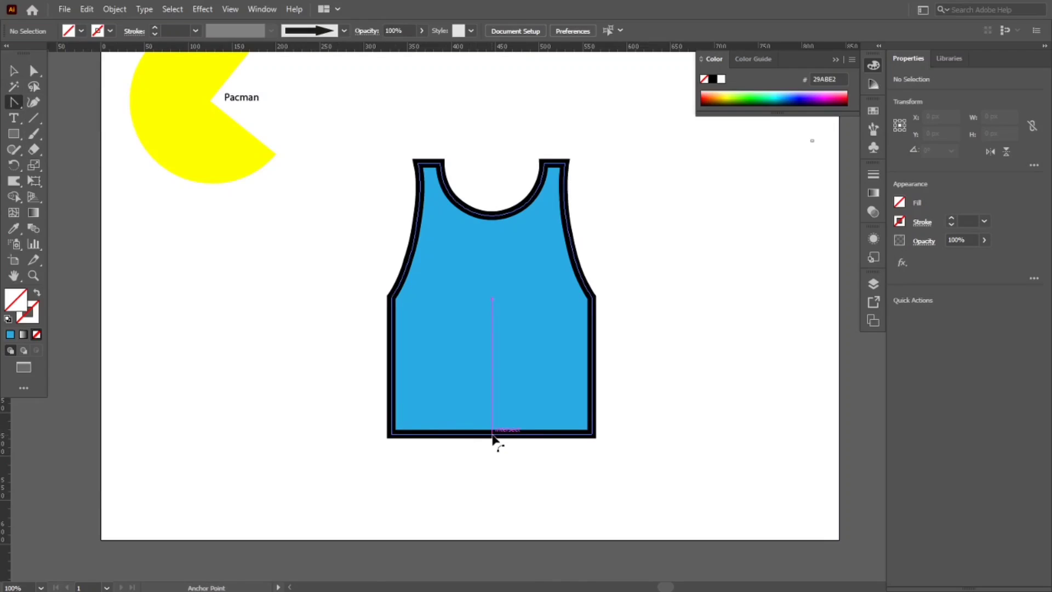
drag(493, 437, 493, 419)
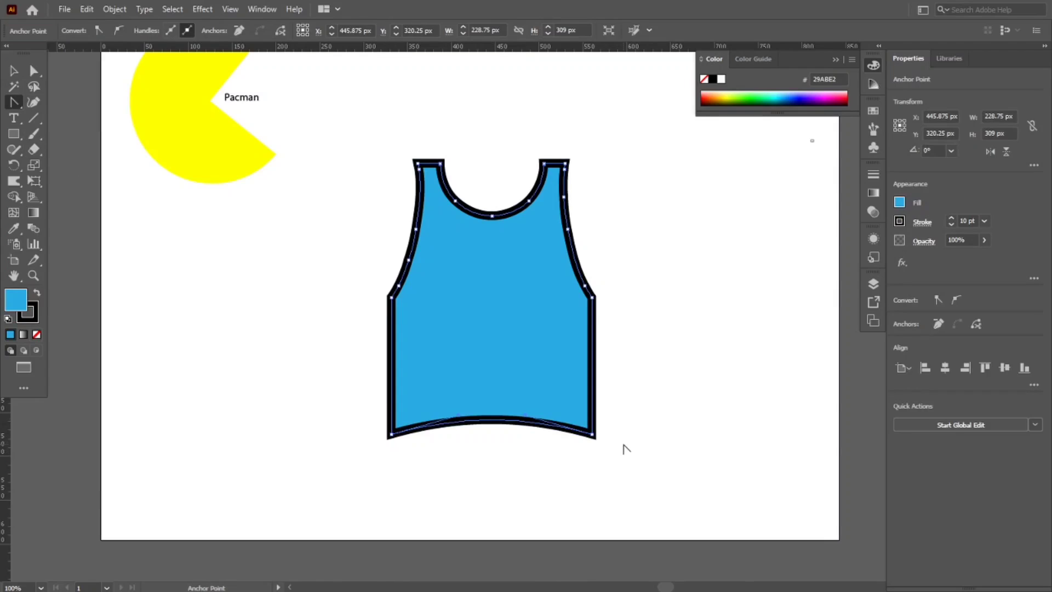
key(a)
click(636, 423)
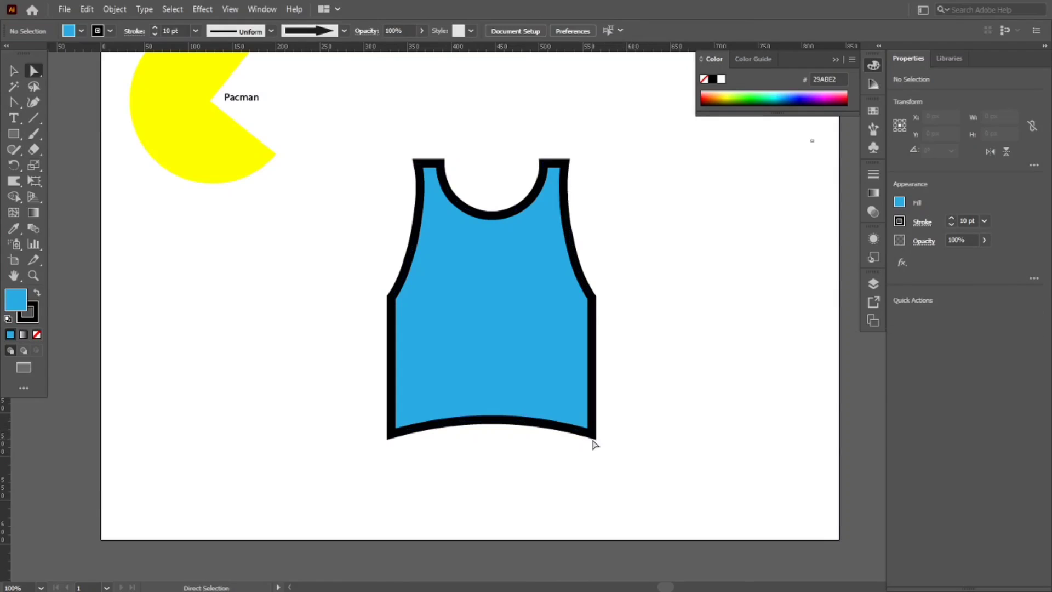
Round the shirt's two bottom corners and the corners below the armholes with a radius of about 19 px
click(594, 435)
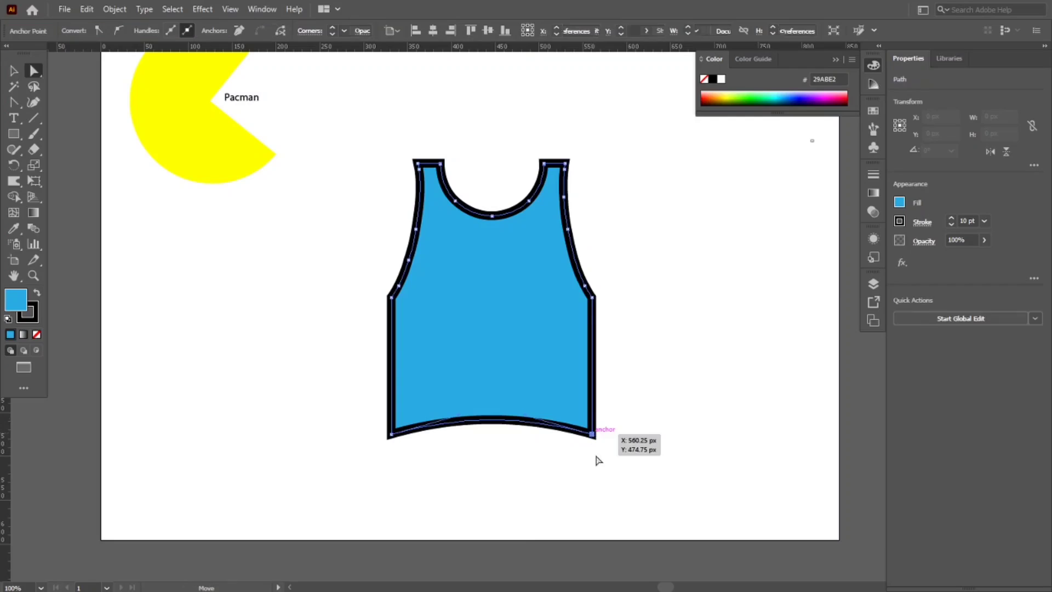
shift+click(394, 436)
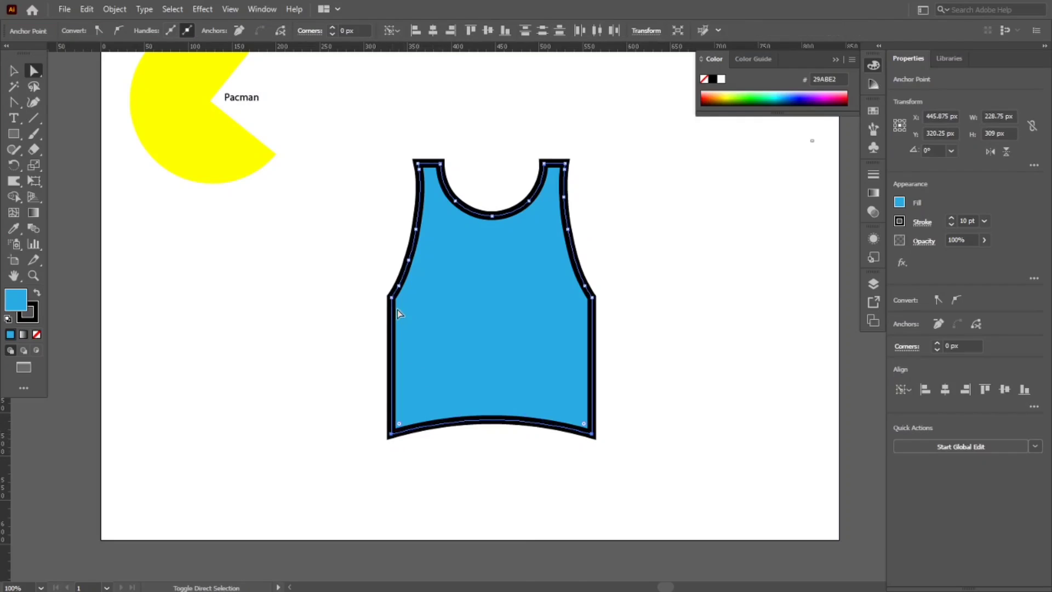
shift+click(592, 299)
drag(580, 299, 574, 303)
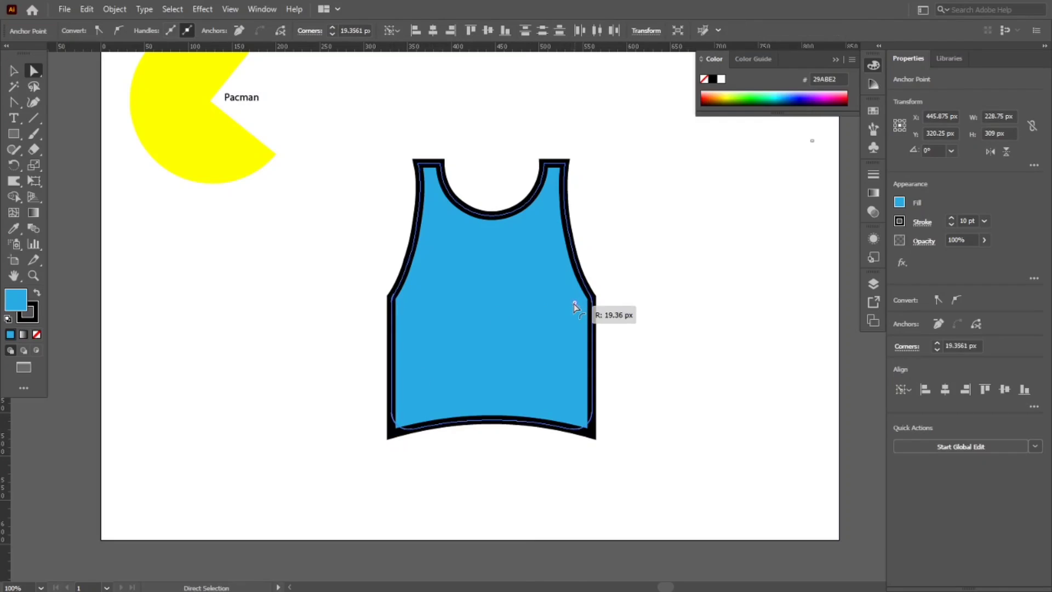
click(681, 322)
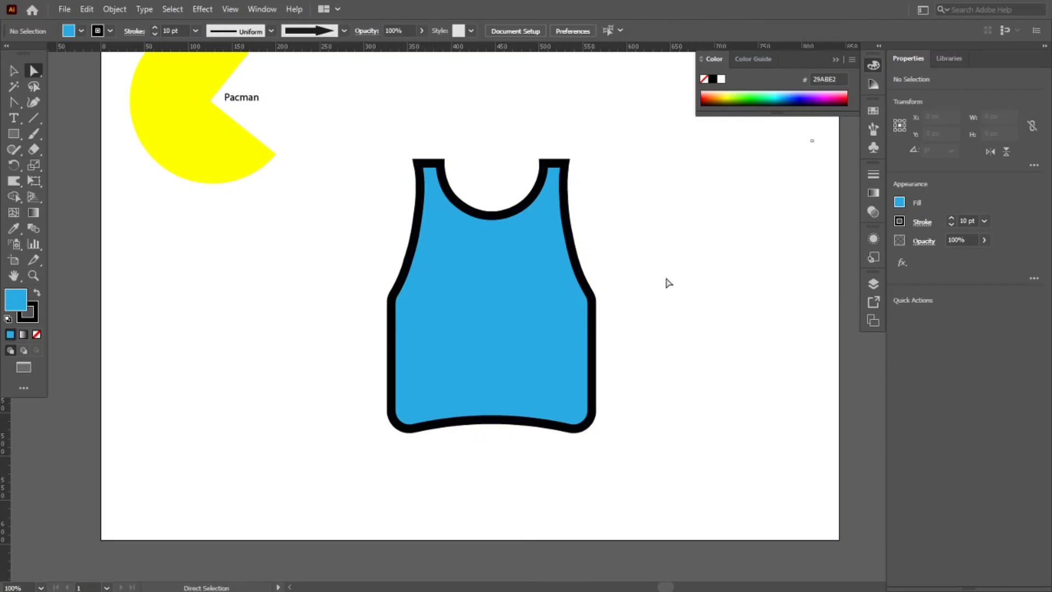
Slightly round the outer corners of both shoulder straps and deselect the shirt
click(566, 164)
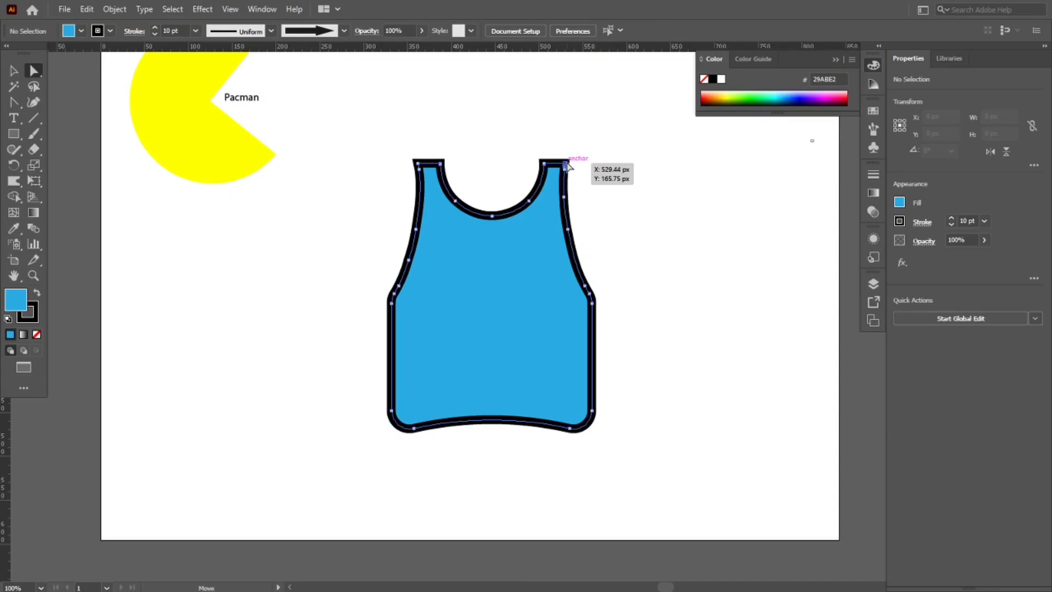
shift+click(418, 164)
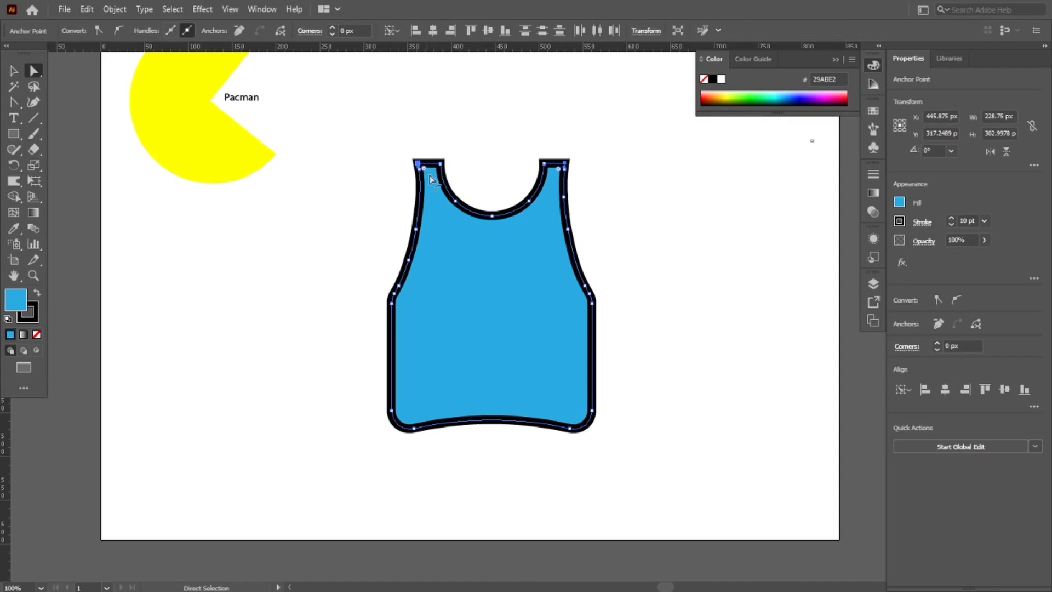
click(643, 222)
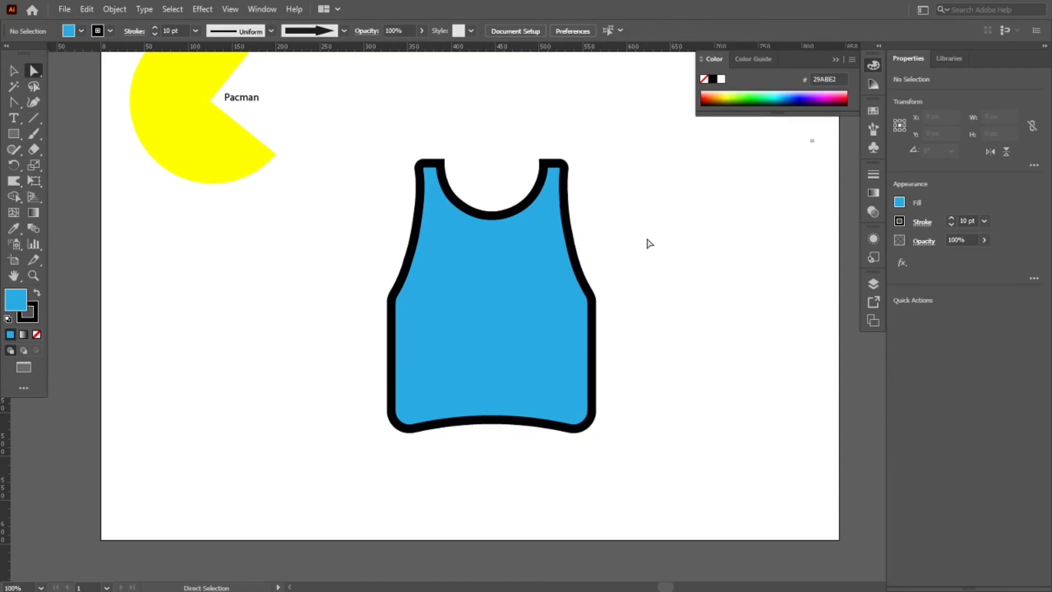
Scale the shirt down proportionally and place it beside the Pacman
key(v)
drag(356, 110, 441, 279)
scroll(447, 291, down, 2)
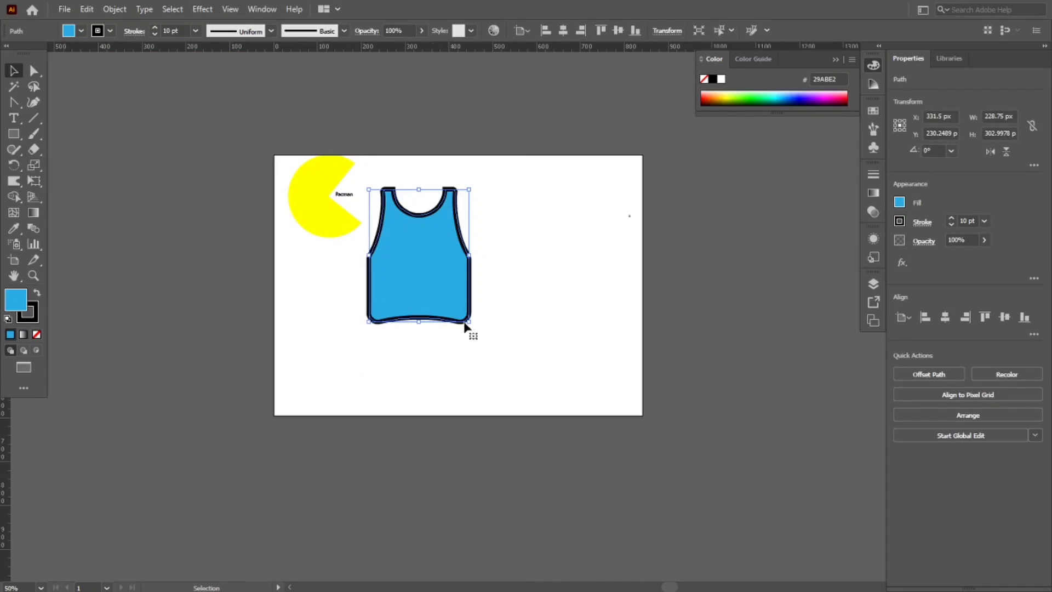
drag(470, 321, 399, 221)
click(489, 300)
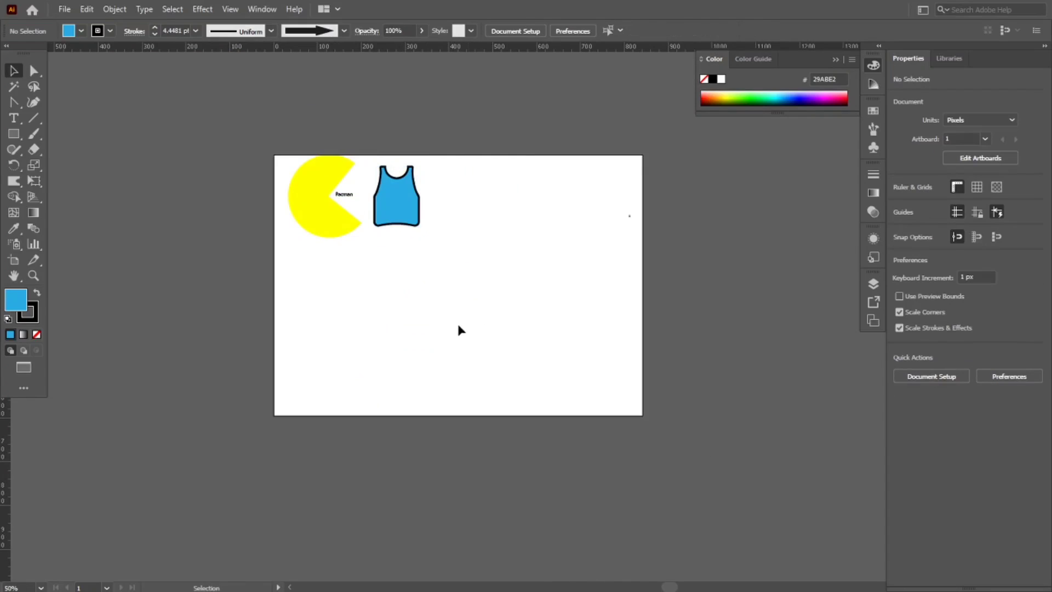
Draw a circle about 184.5 px in diameter in the empty area below the shirt and move it up
scroll(450, 327, up, 2)
scroll(429, 219, up, 2)
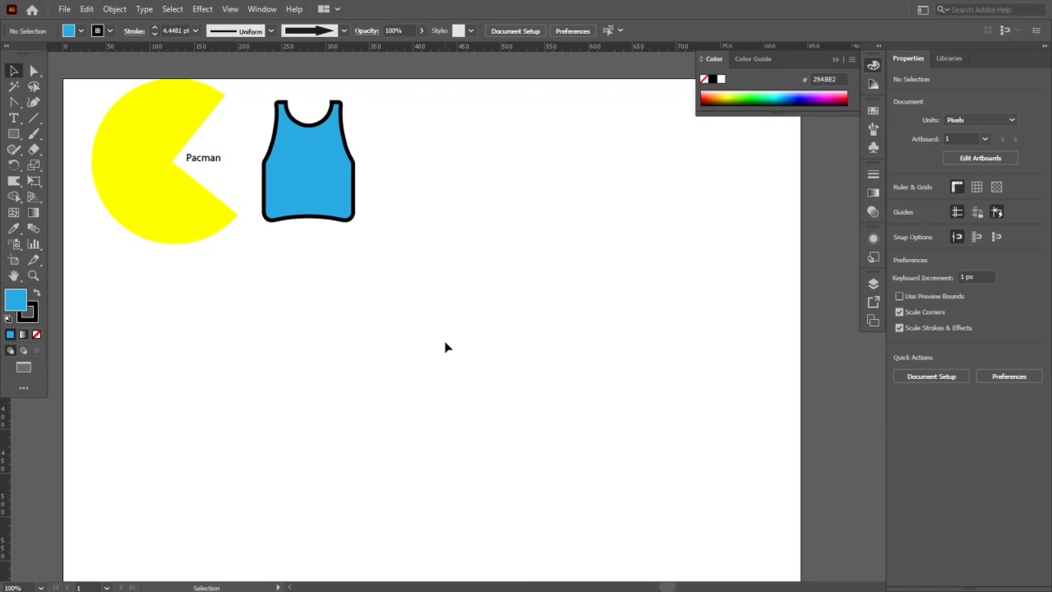
drag(18, 135, 54, 164)
drag(388, 346, 510, 494)
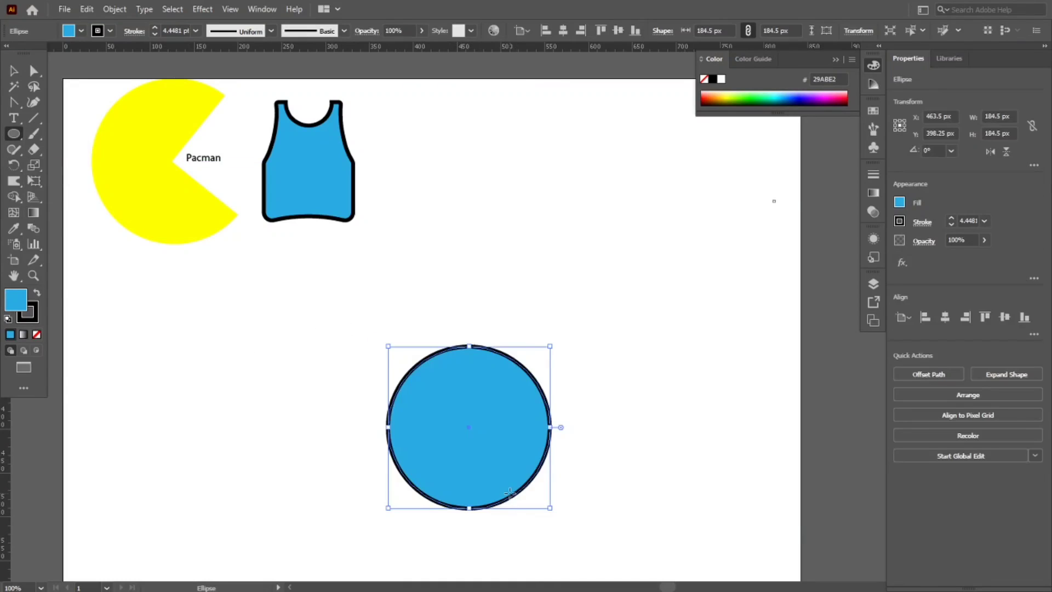
key(v)
drag(473, 433, 471, 346)
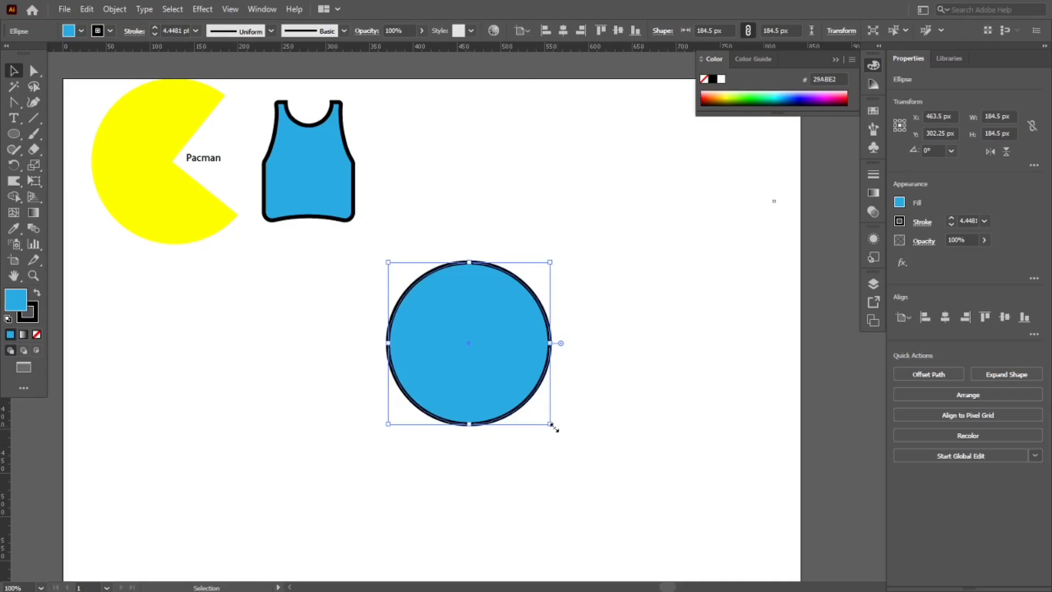
Enlarge the blue circle to about 228 px in diameter and remove its stroke
drag(552, 425, 589, 495)
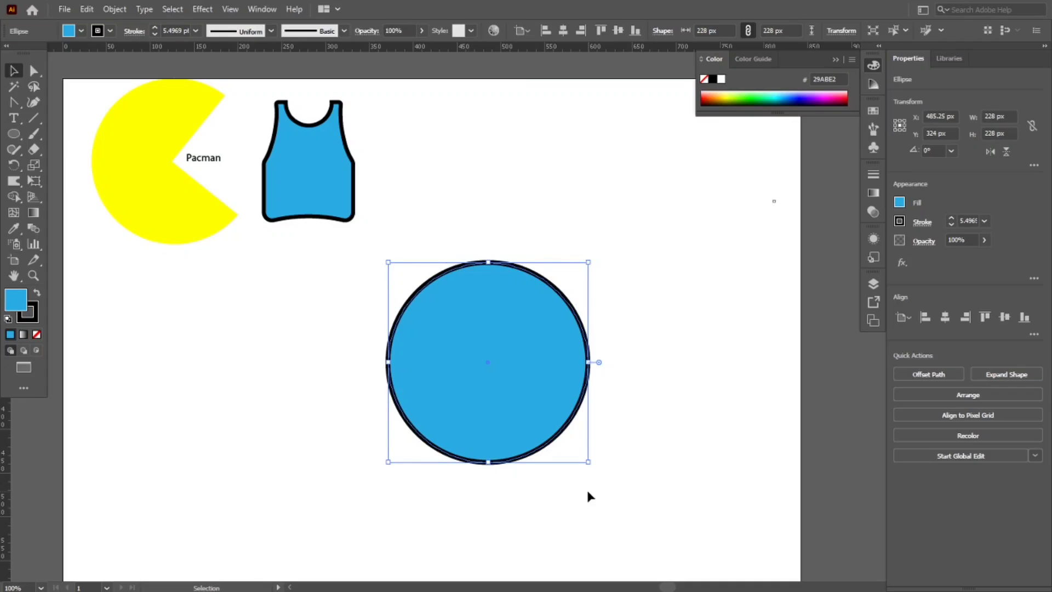
click(31, 315)
click(36, 335)
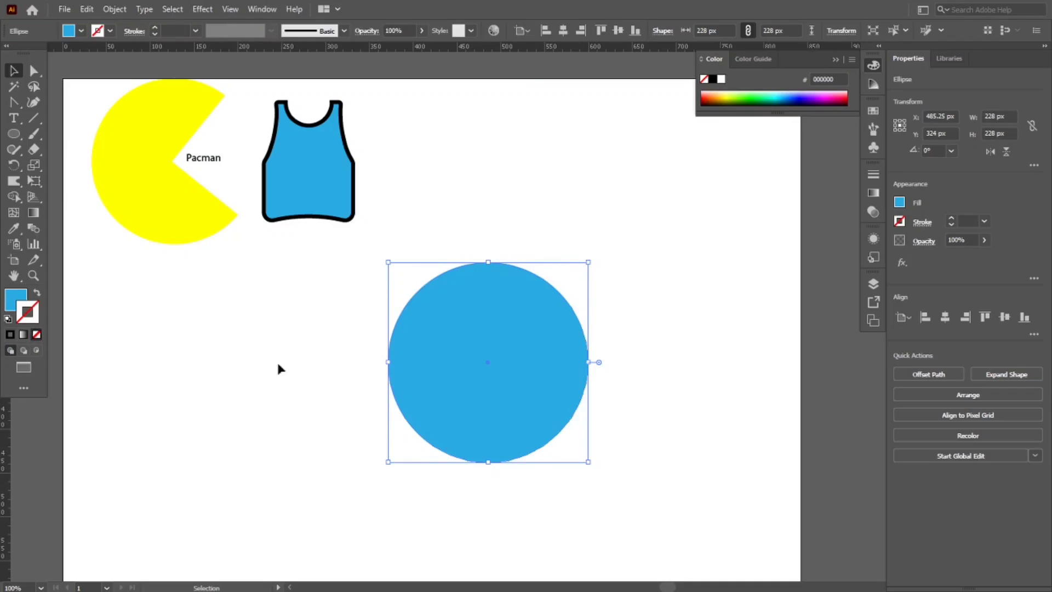
Try to split the circle with a wavy Eraser stroke across its middle, and undo the cut
click(33, 149)
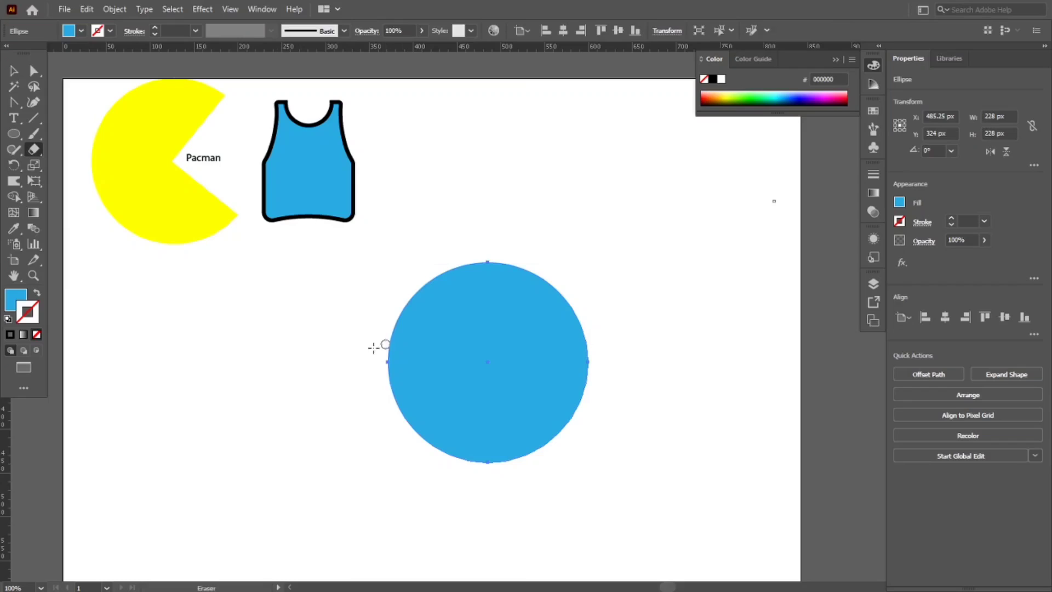
mouse_move(366, 349)
mouse_down()
mouse_move(409, 372)
mouse_move(498, 386)
mouse_move(556, 373)
mouse_move(603, 394)
mouse_up()
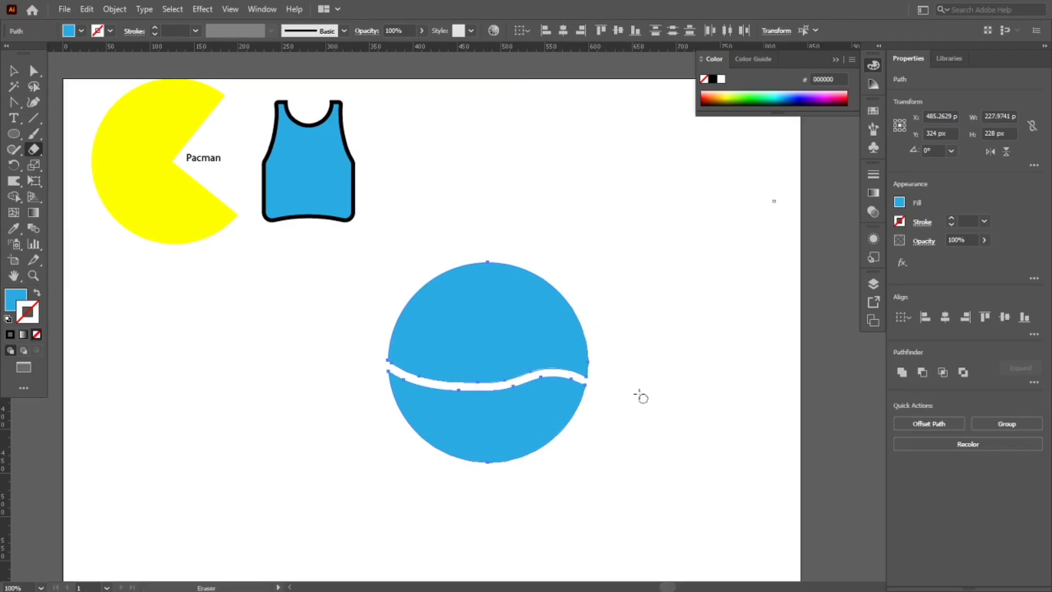
key(v)
click(576, 447)
key(ctrl+z)
Erase a smooth S-shaped band across the middle of the circle to split it into two halves, and deselect
key(shift+e)
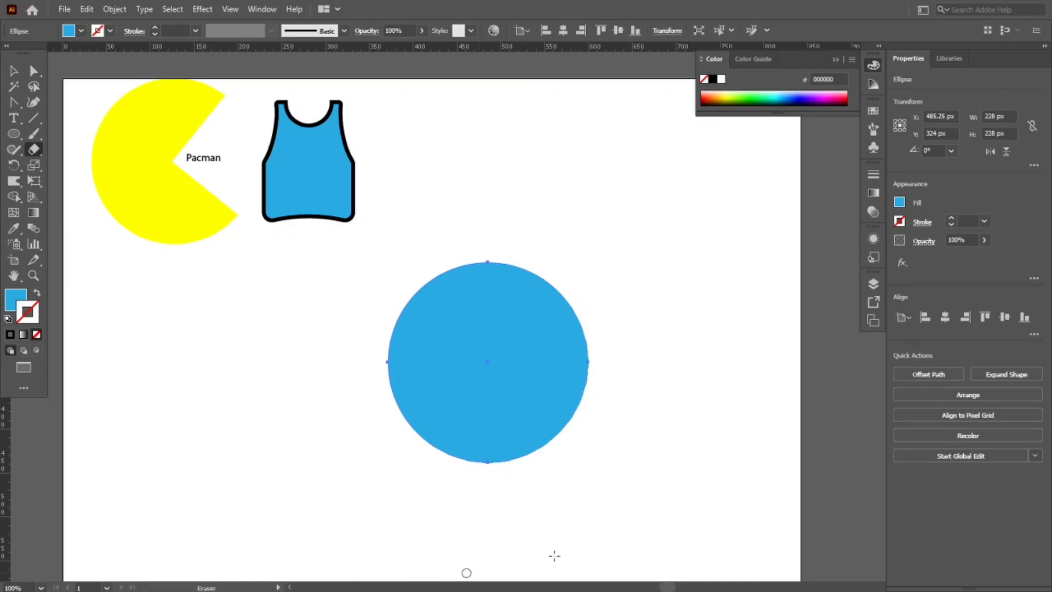
mouse_move(372, 340)
mouse_down()
mouse_move(413, 372)
mouse_move(472, 372)
mouse_move(536, 358)
mouse_move(583, 369)
mouse_move(623, 409)
mouse_up()
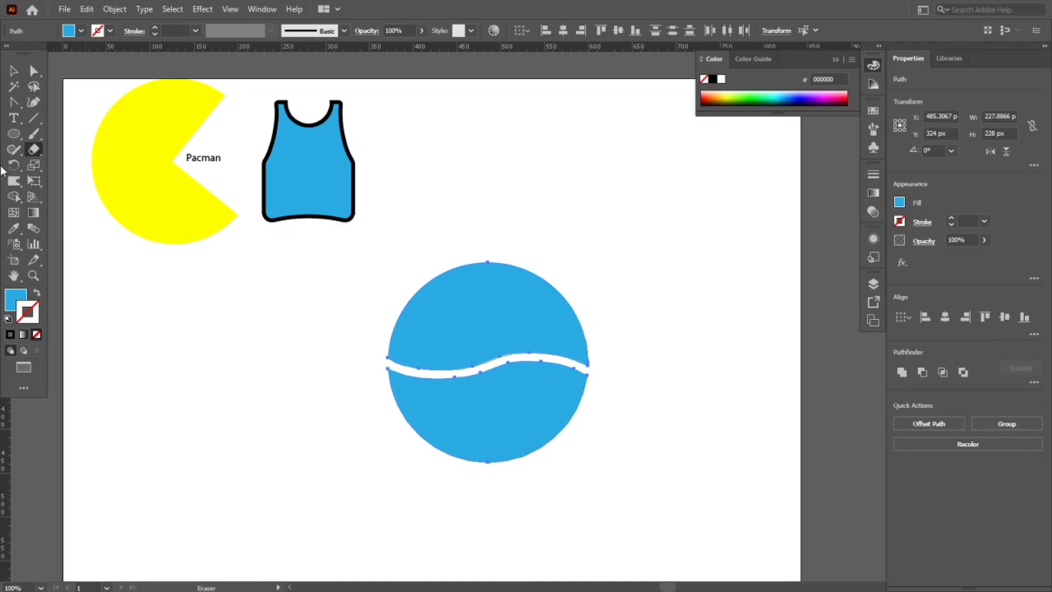
click(13, 70)
click(242, 349)
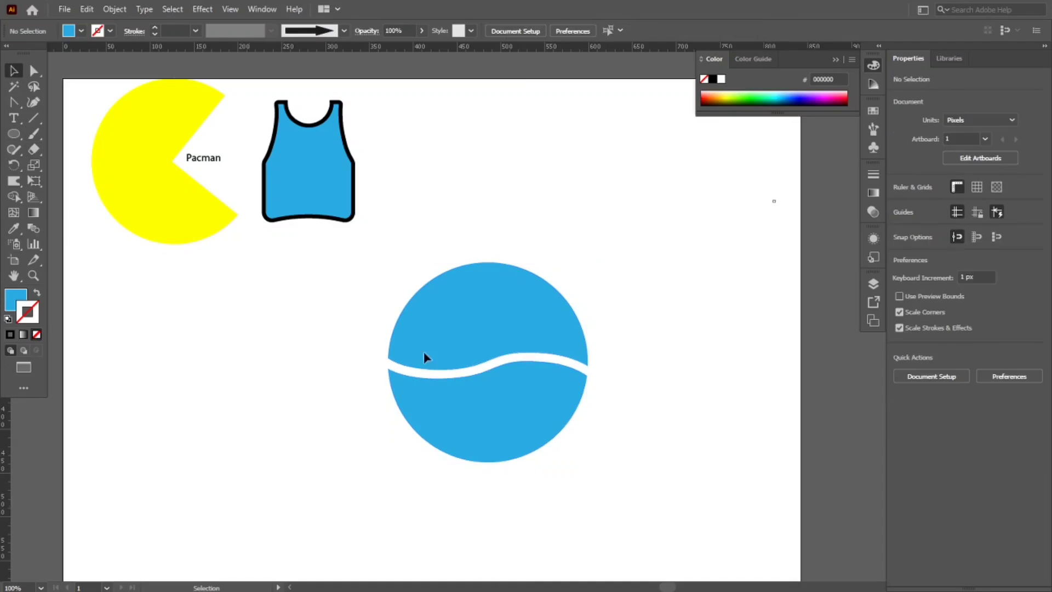
Fill the upper half of the split circle with red
click(507, 320)
click(899, 203)
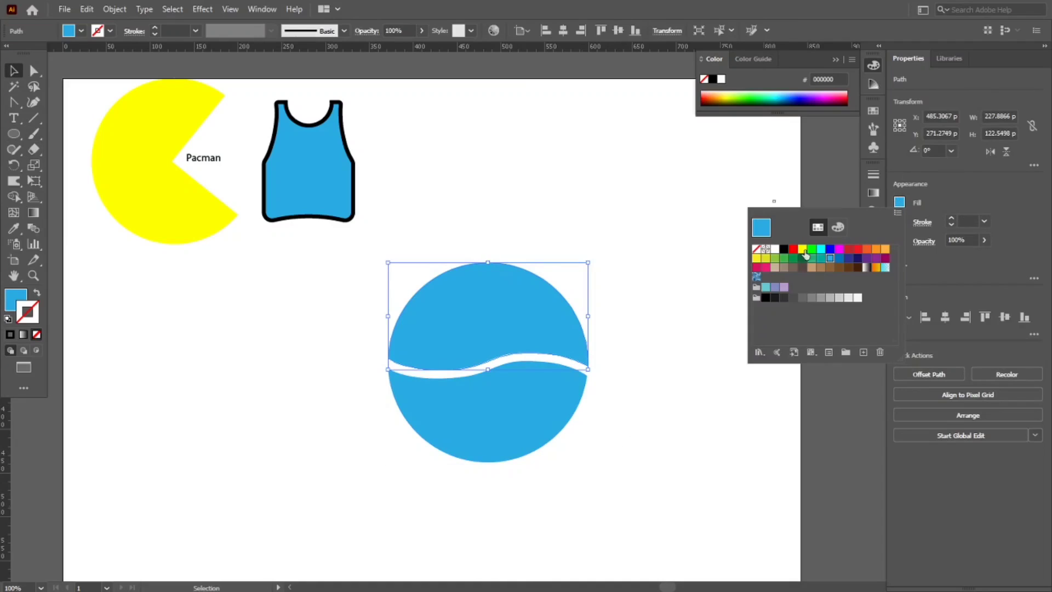
click(792, 249)
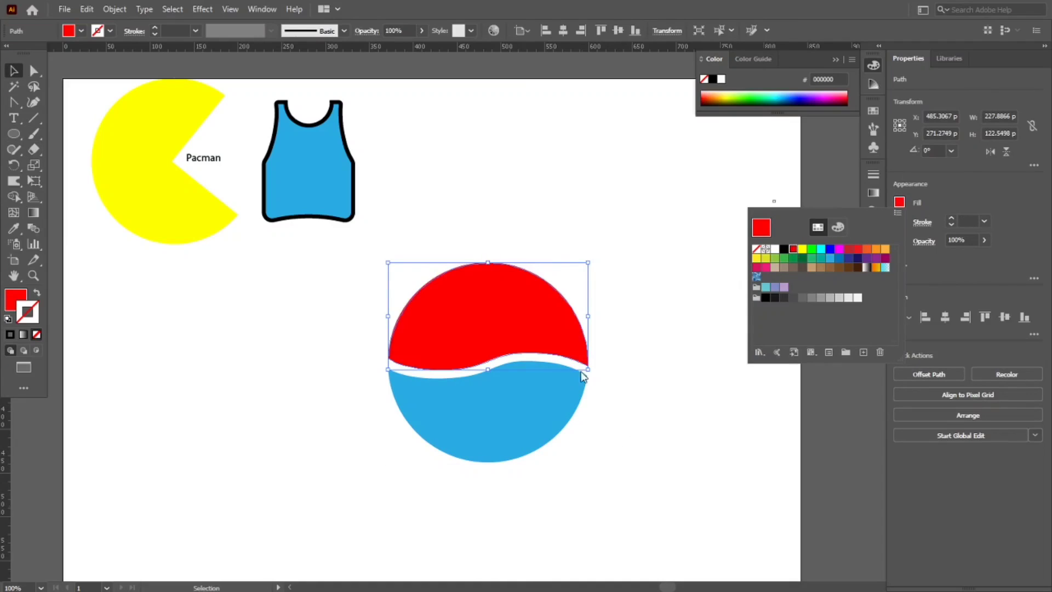
click(550, 404)
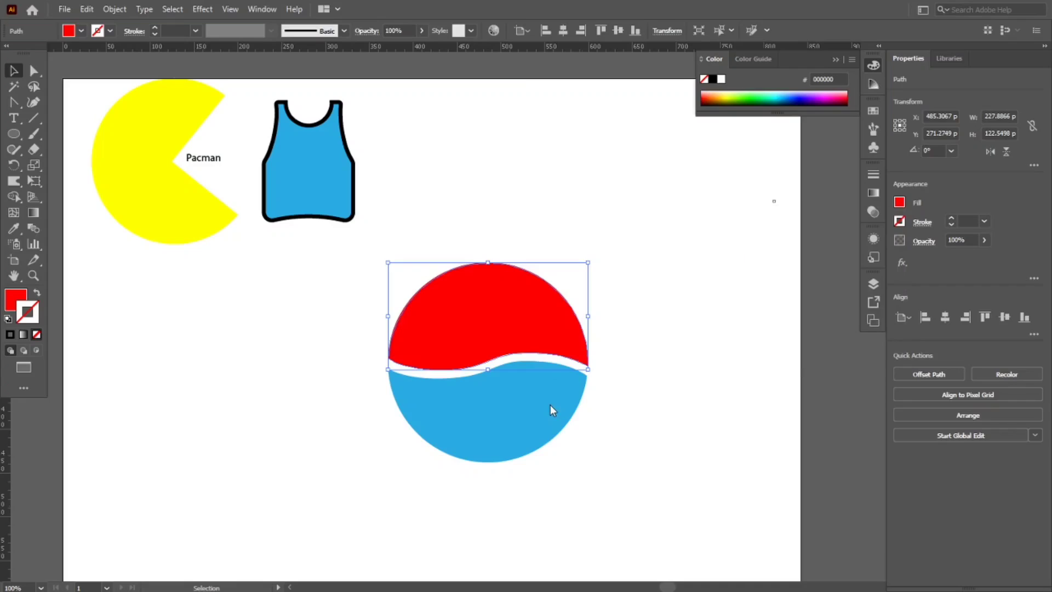
Fill the lower half of the split circle with dark blue
click(550, 405)
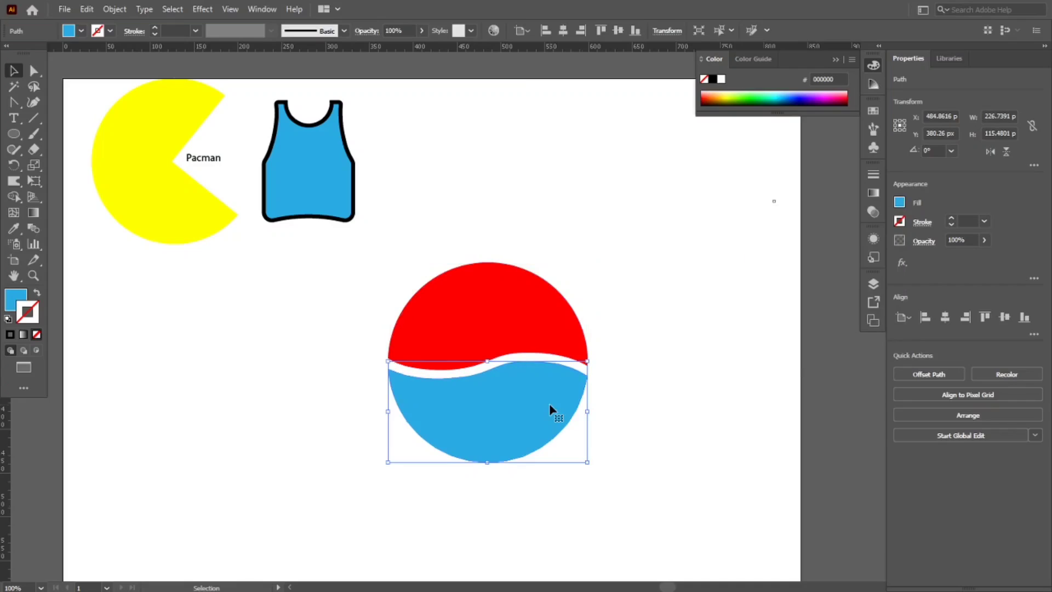
click(899, 203)
click(832, 251)
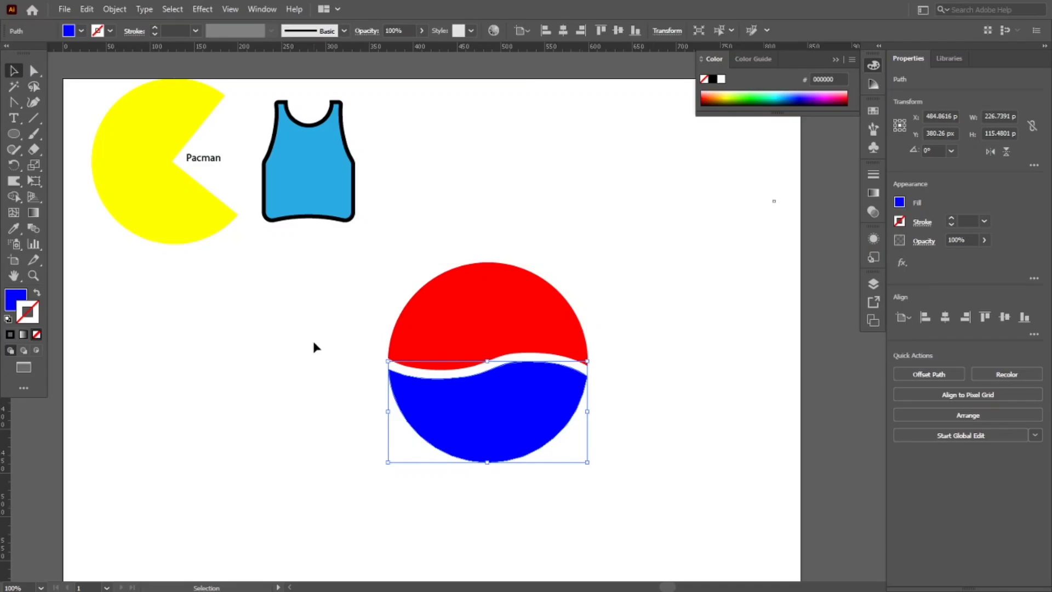
Scale both circle halves together down to about 159 px and place them beside the shirt
drag(340, 284, 560, 513)
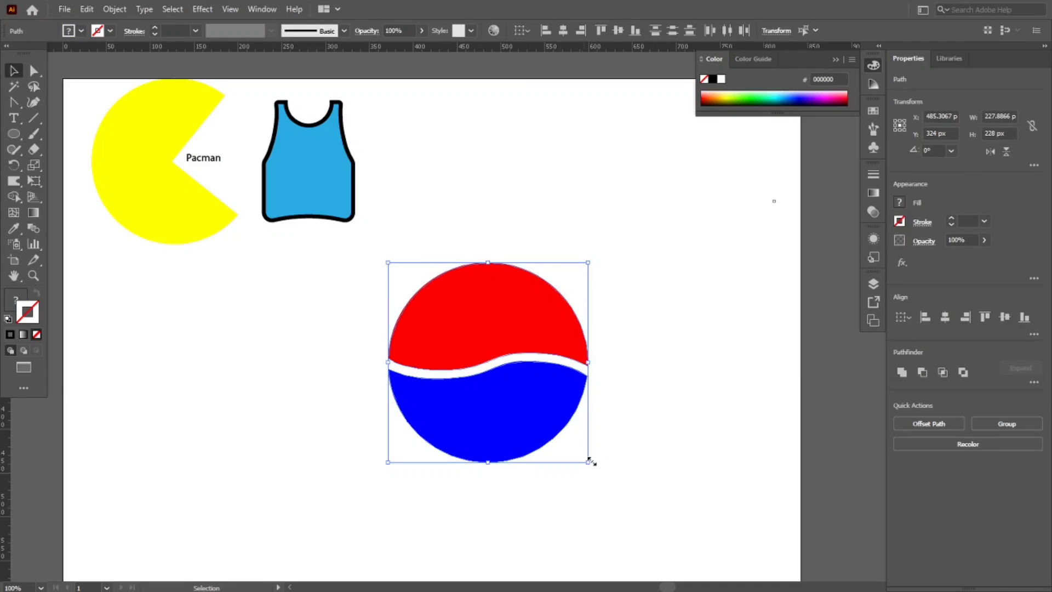
drag(589, 462, 539, 435)
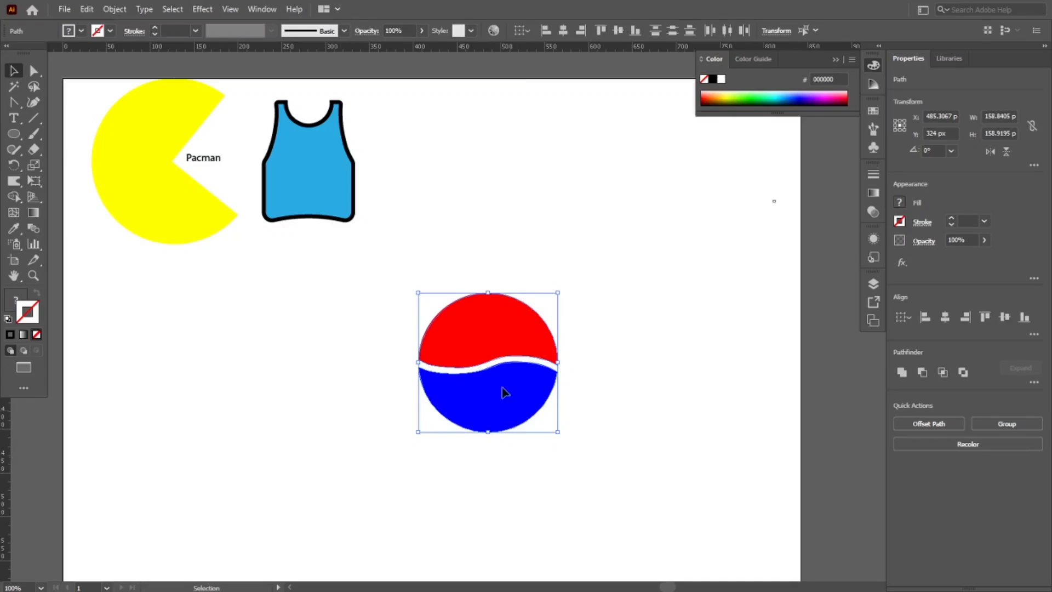
drag(502, 393, 462, 242)
Try moving the blue half away from the red half, and undo the move
click(519, 367)
key(ctrl+z)
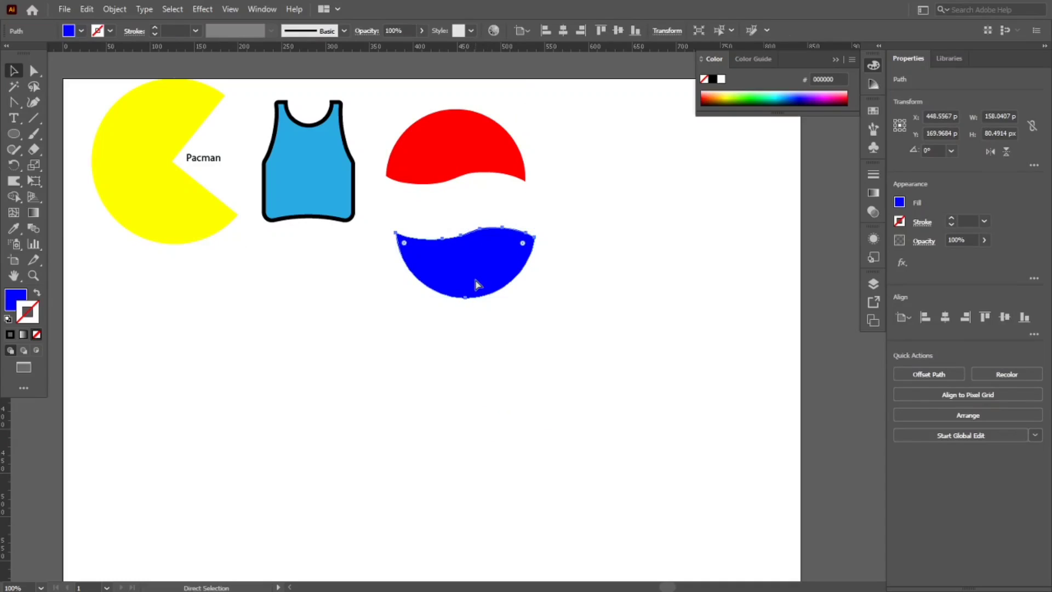
key(ctrl+z)
click(623, 328)
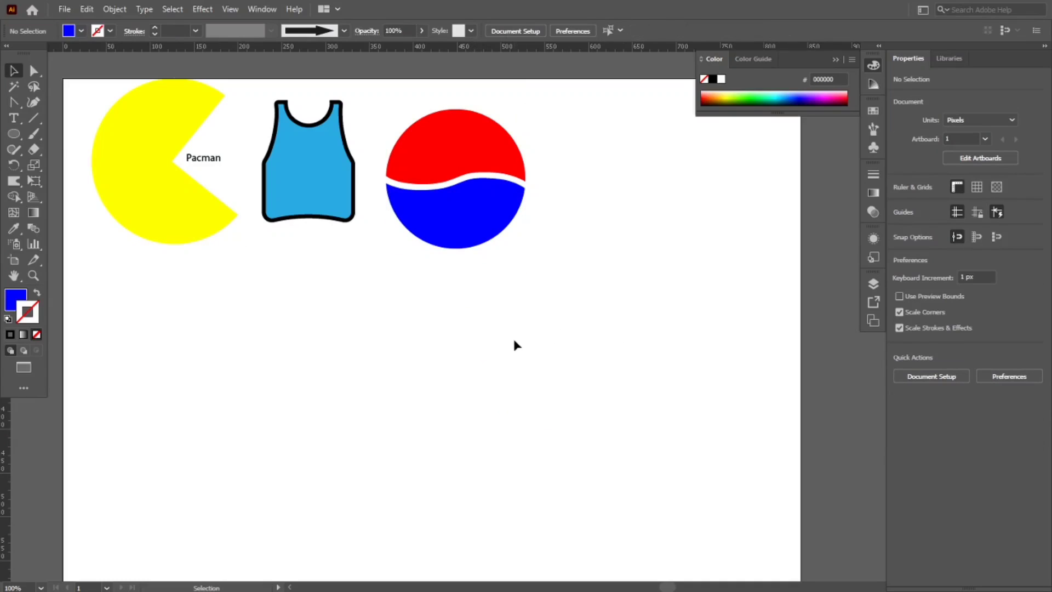
drag(482, 428, 514, 388)
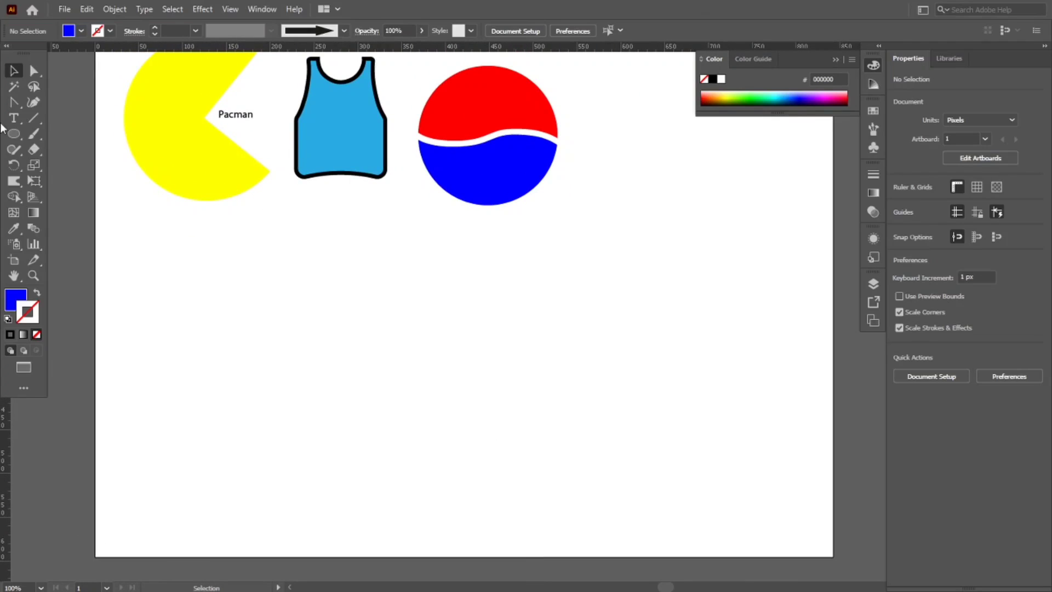
Draw a horizontal line about 251 px long below the shapes, using the default fill and stroke colours and a 5 pt stroke
click(34, 118)
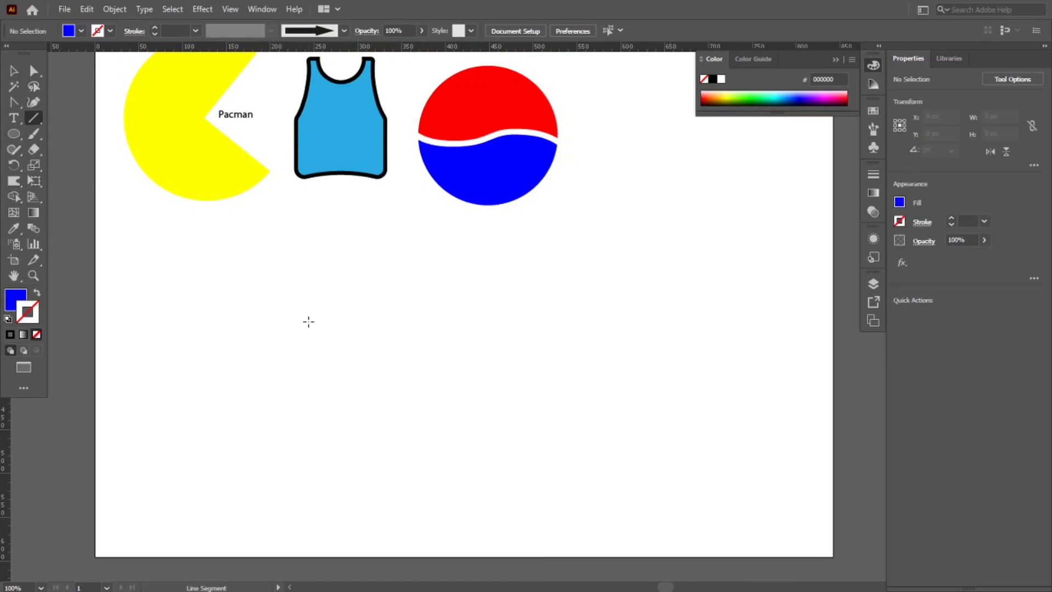
drag(308, 322, 526, 322)
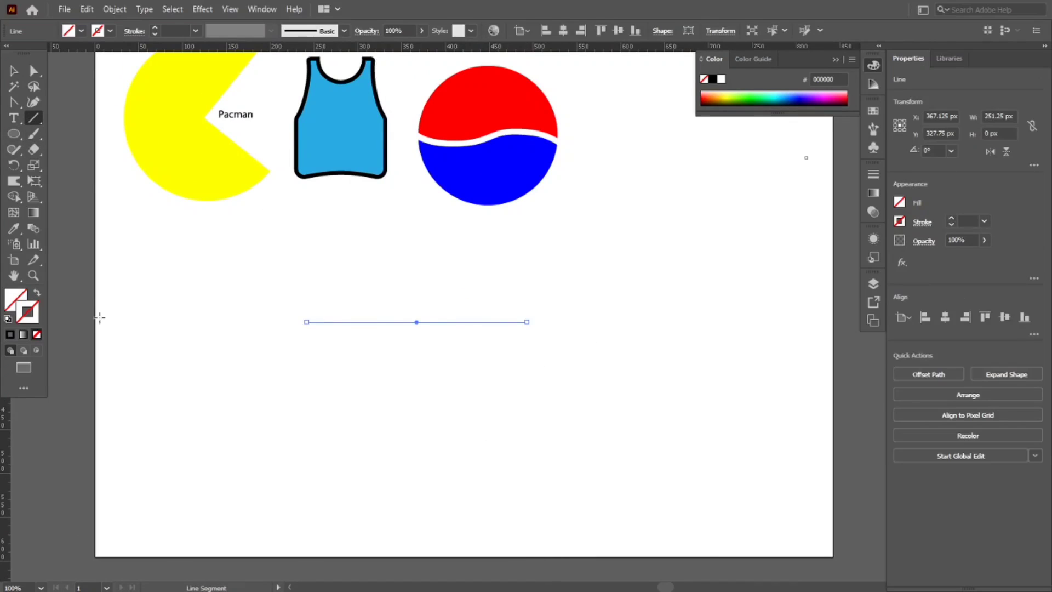
click(7, 319)
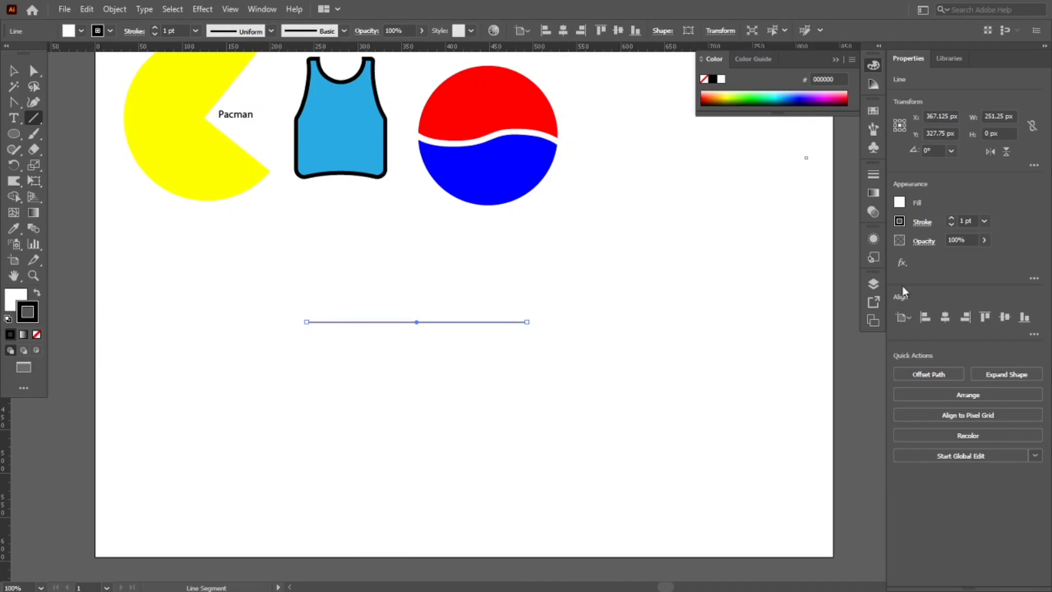
scroll(966, 225, up, 3)
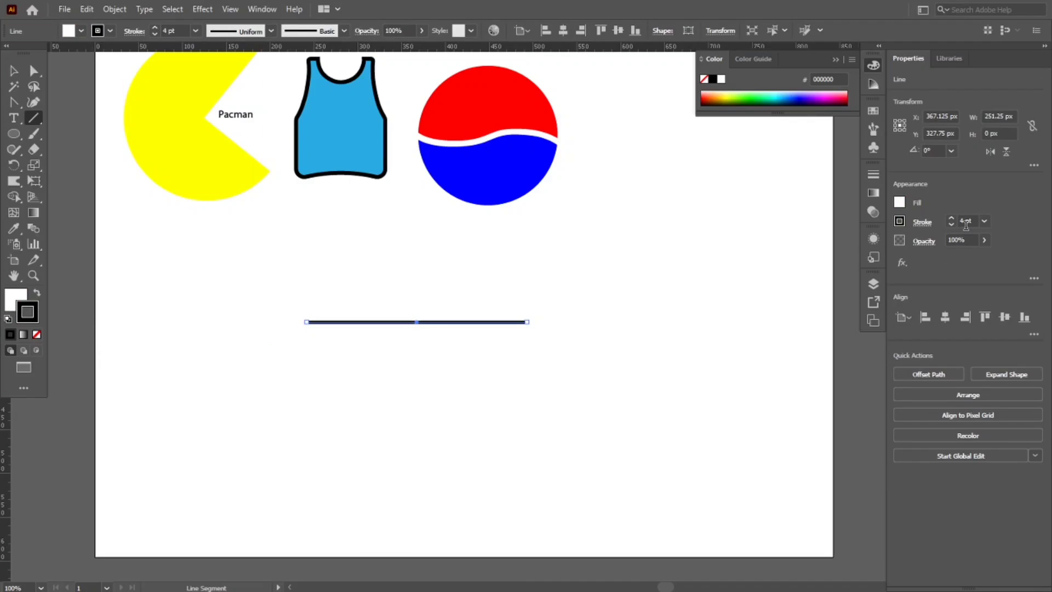
scroll(966, 222, up, 1)
Erase five gaps across the thick horizontal line with the Eraser tool, one straight near its middle and the others slanted
scroll(417, 368, up, 3)
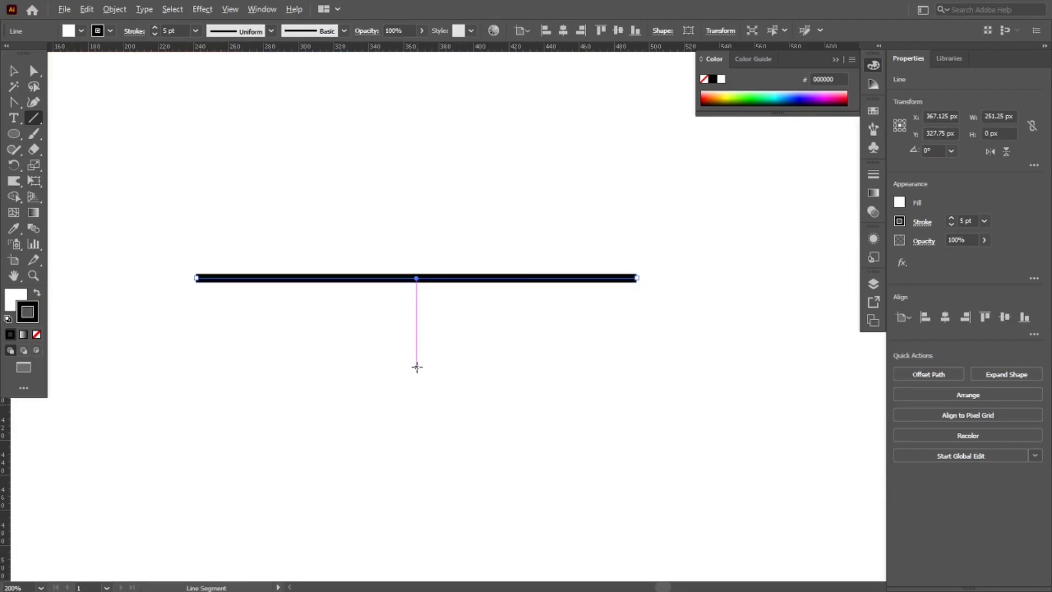
click(32, 148)
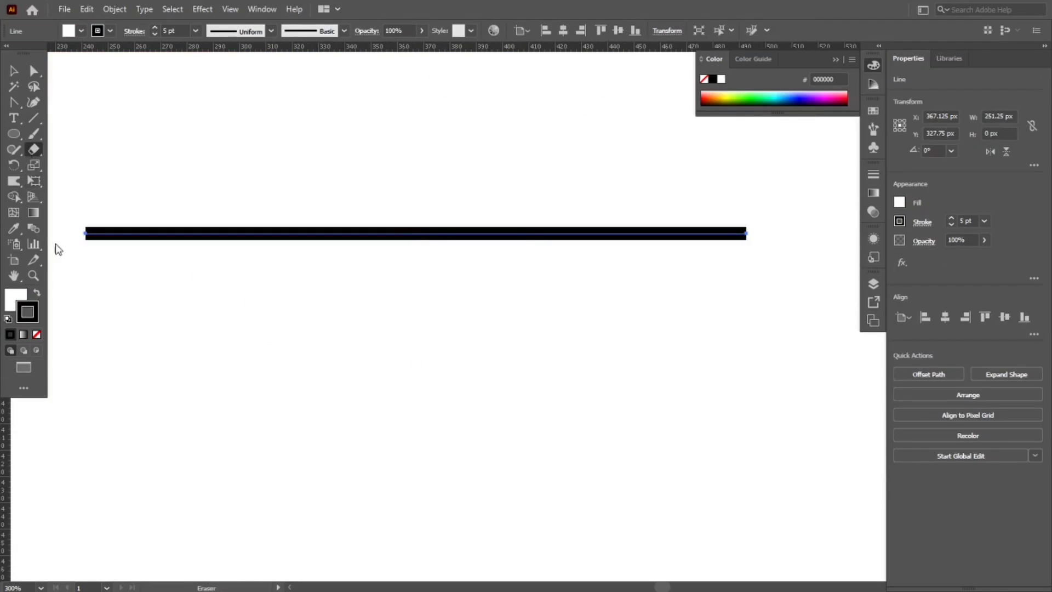
drag(414, 196, 416, 270)
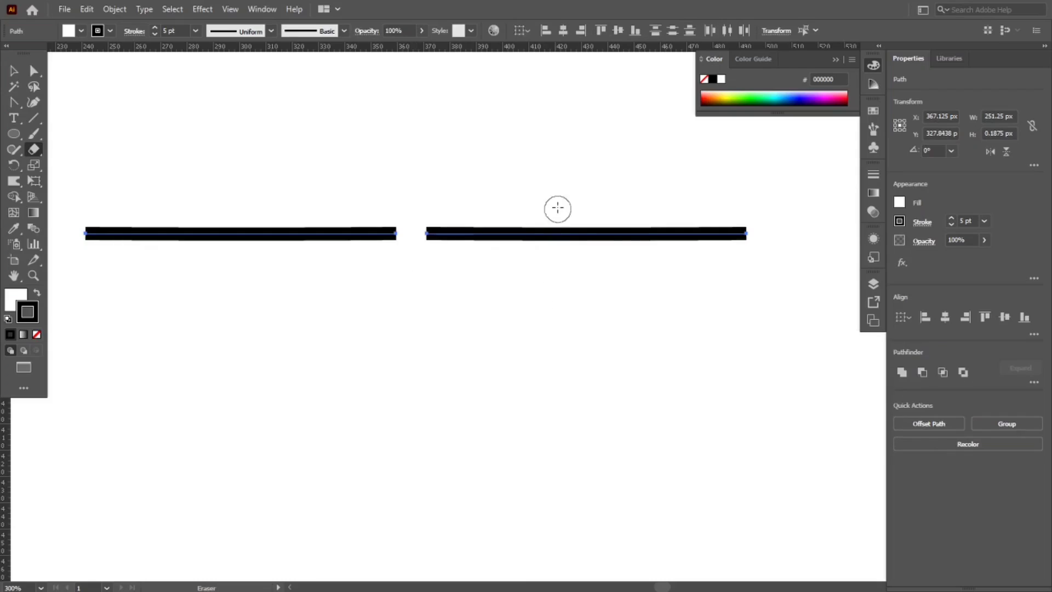
drag(557, 206, 567, 261)
drag(638, 195, 698, 290)
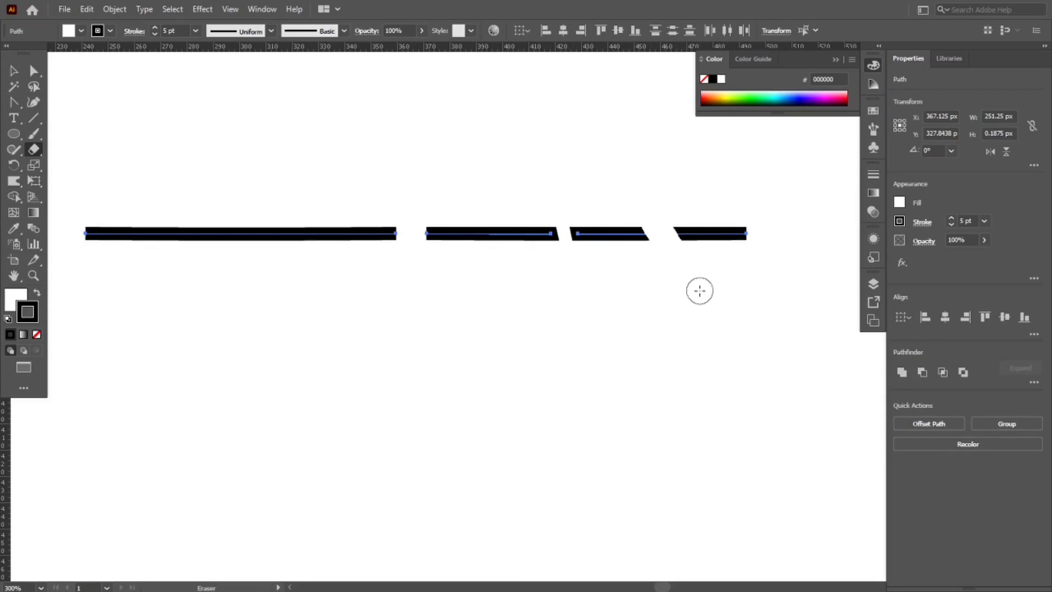
mouse_move(132, 200)
mouse_down()
mouse_move(147, 186)
mouse_move(197, 266)
mouse_up()
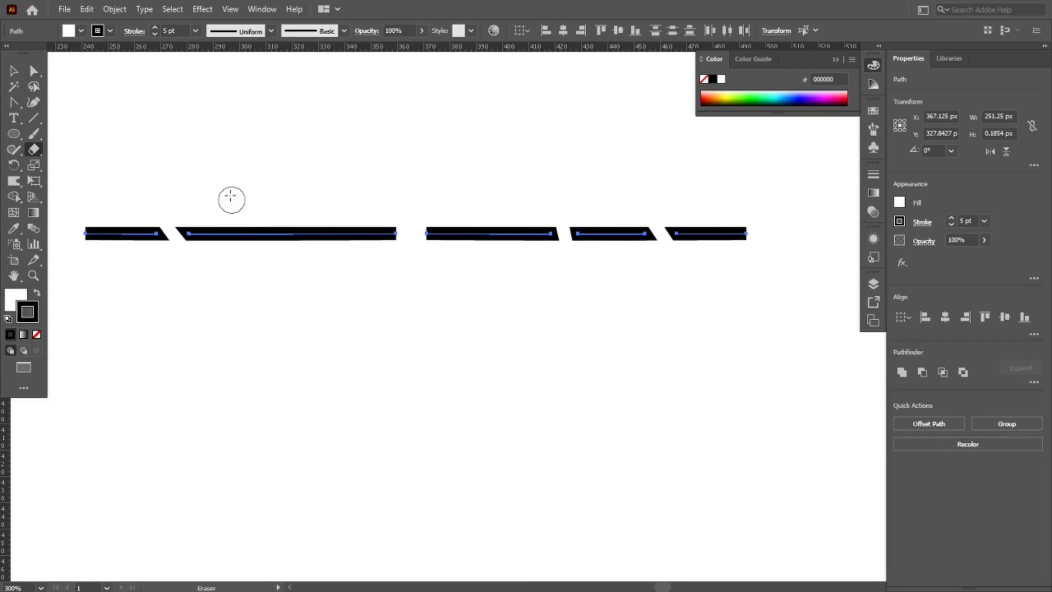
drag(230, 199, 294, 312)
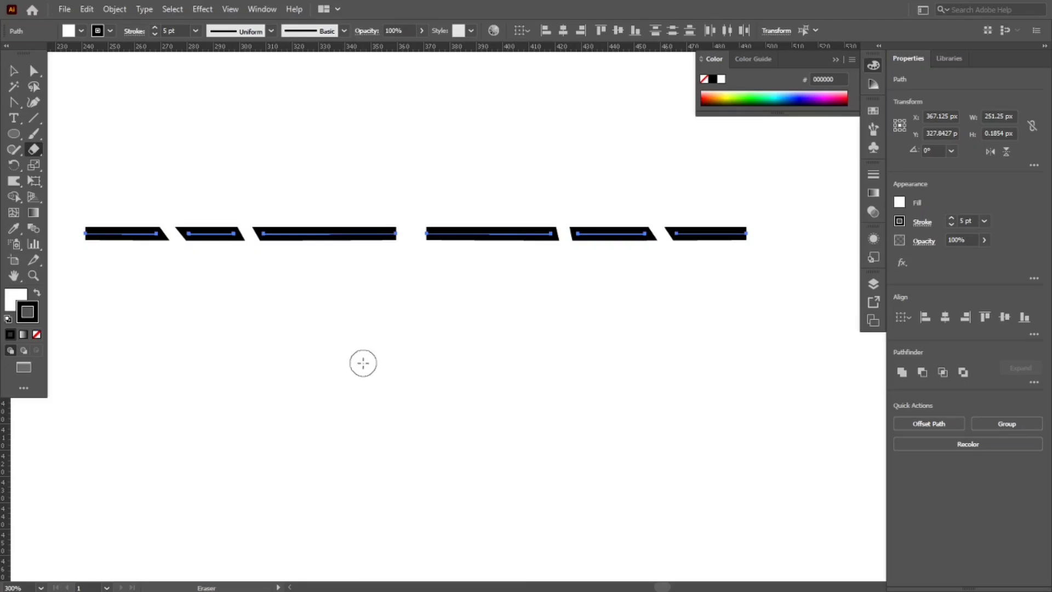
Draw a horizontal line about 61.5 px long in the empty area and apply the black arrow brush to it
click(13, 70)
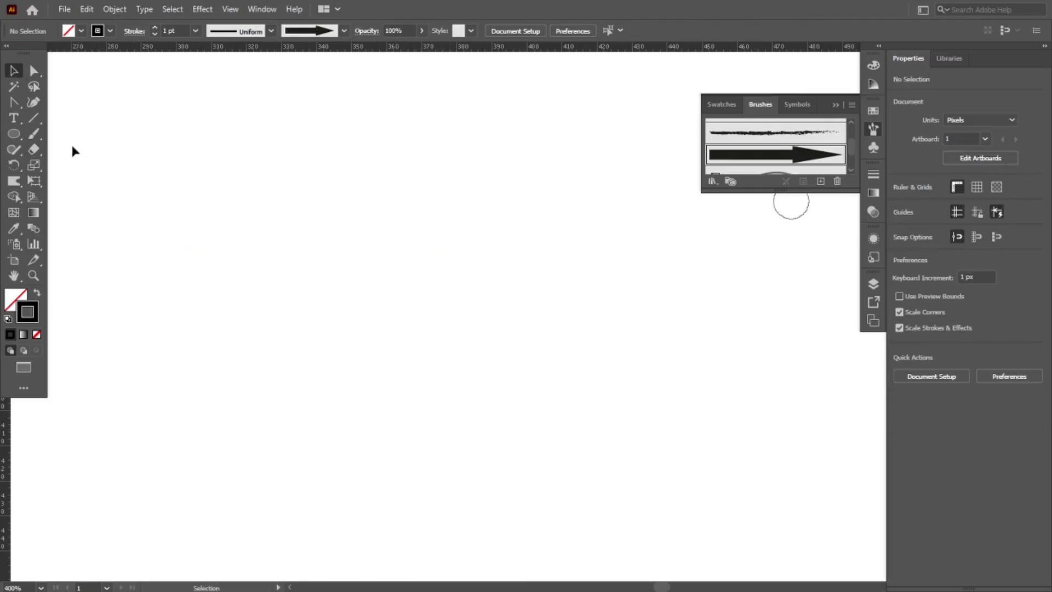
click(34, 118)
drag(207, 296, 422, 299)
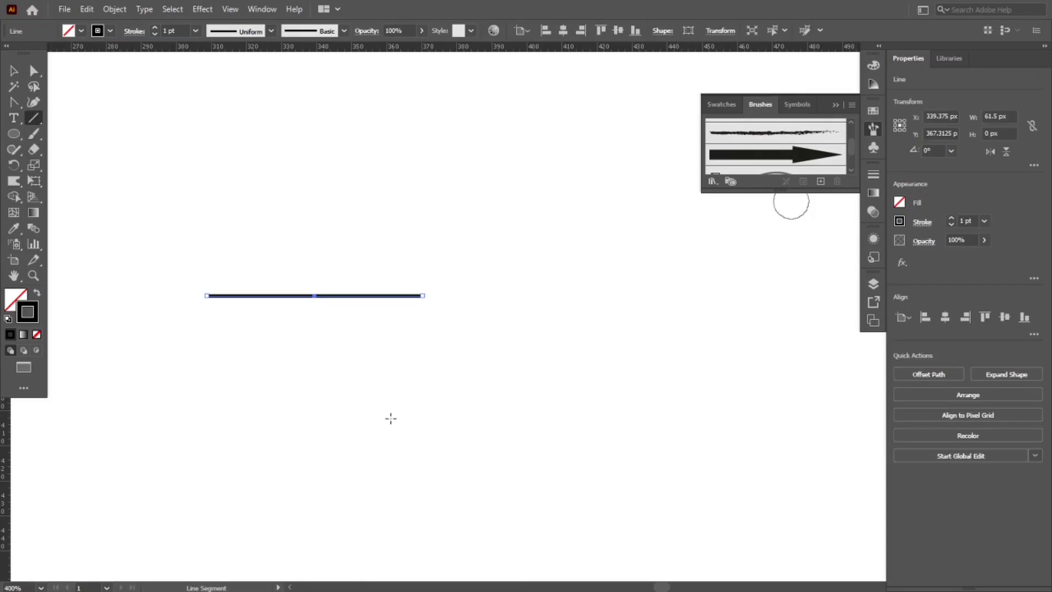
click(746, 159)
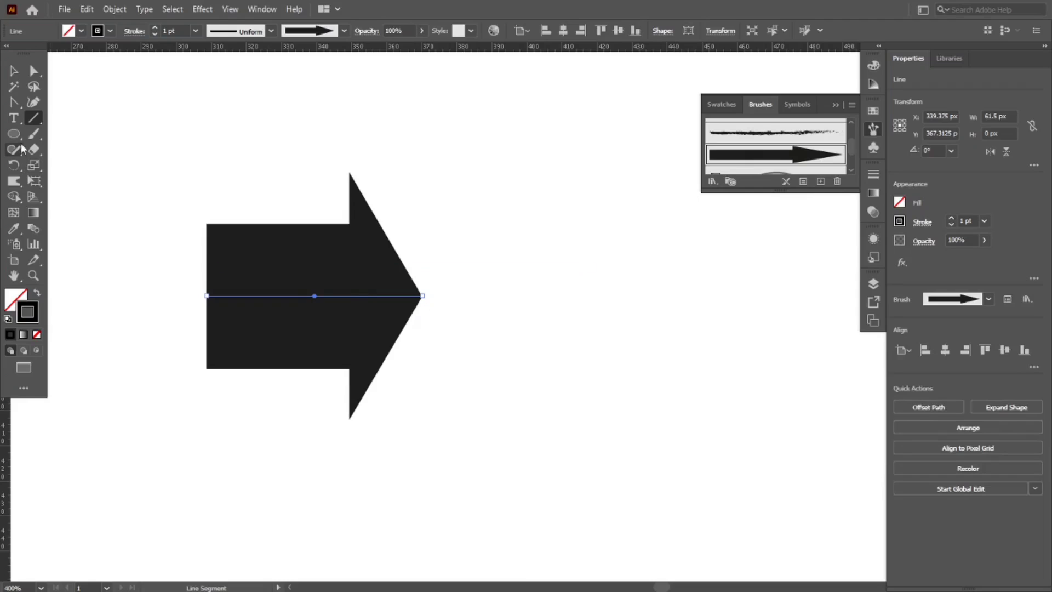
Stretch the arrow line from its tip to about 137 px long, shift it slightly down and to the left, and deselect it
click(13, 70)
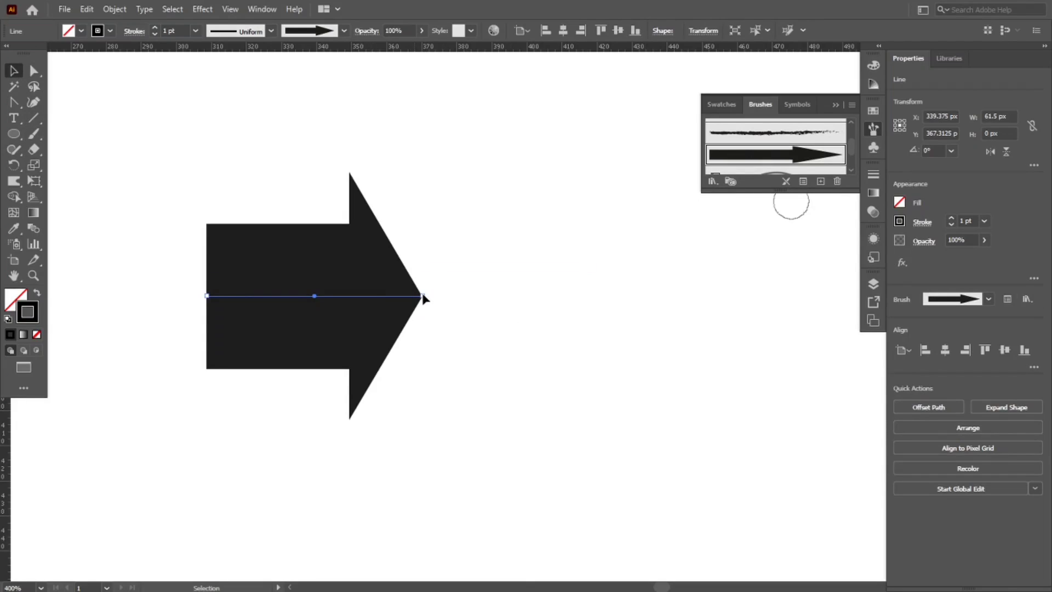
drag(423, 296, 688, 292)
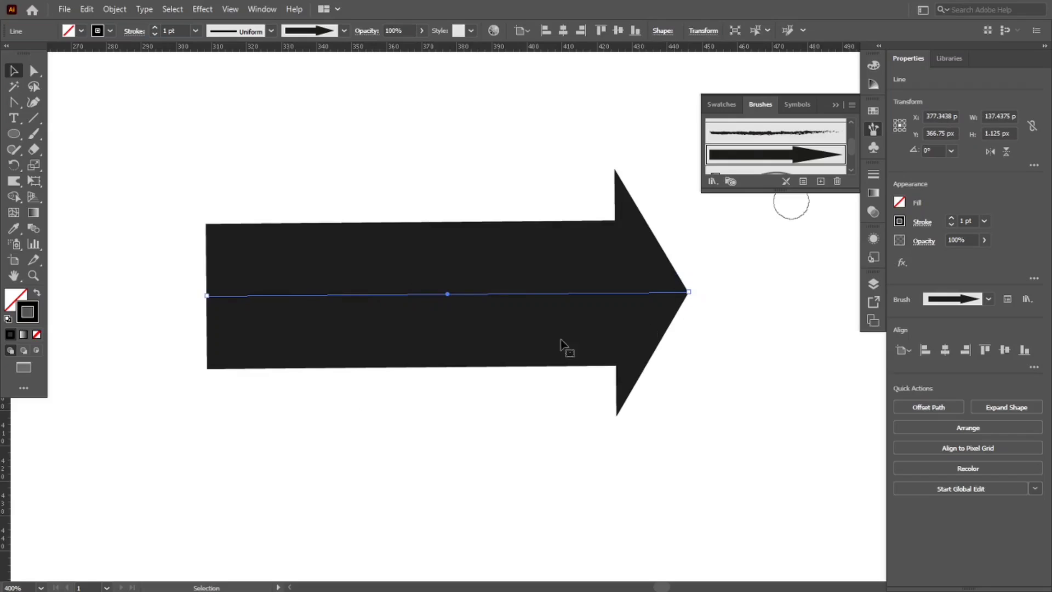
drag(500, 305, 468, 335)
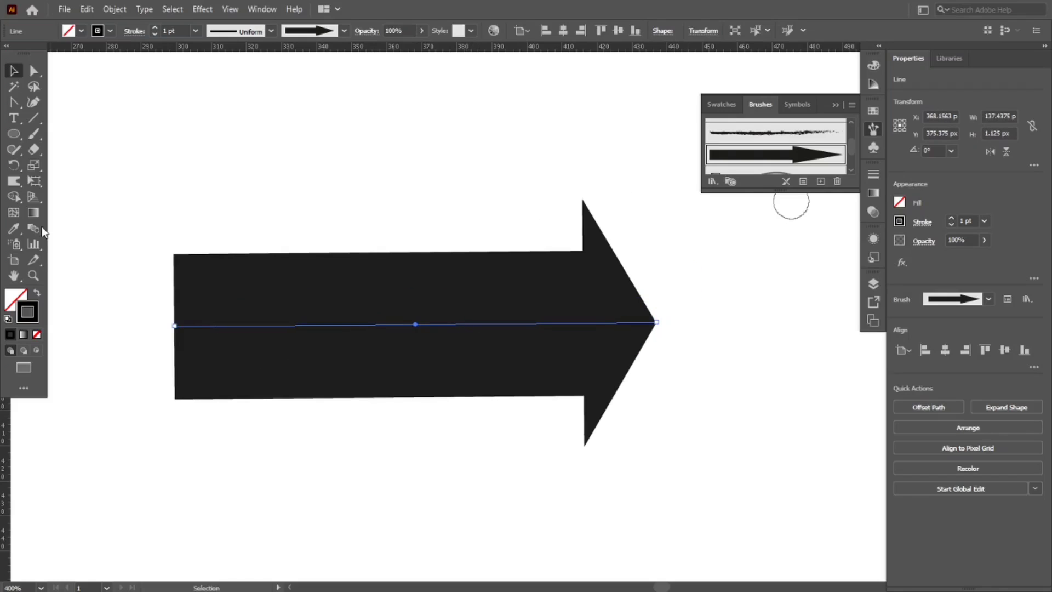
click(208, 152)
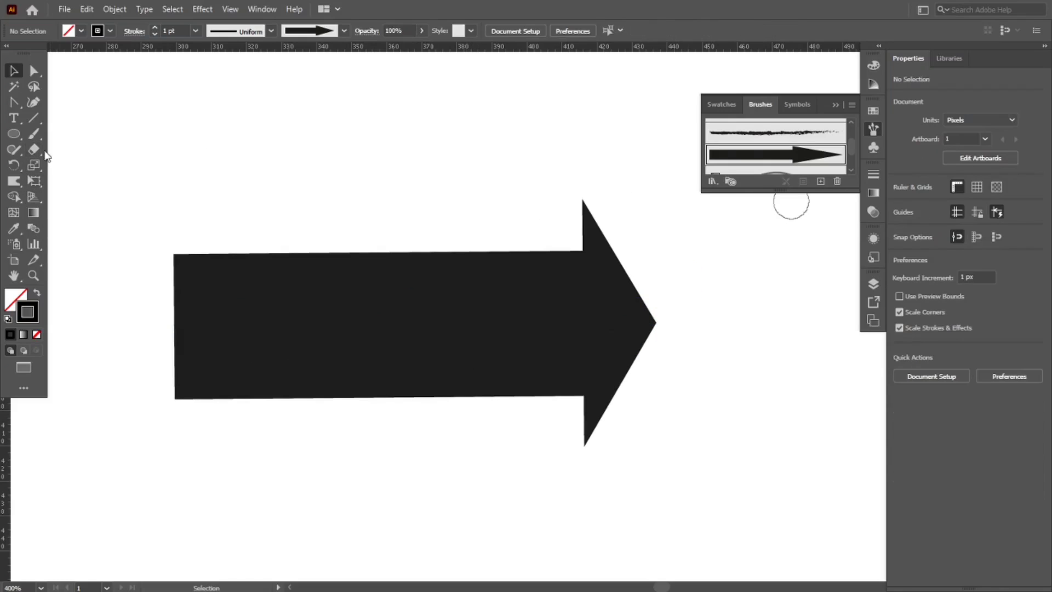
Try to erase a vertical strip through the middle of the brushed arrow, and undo the cut
click(37, 151)
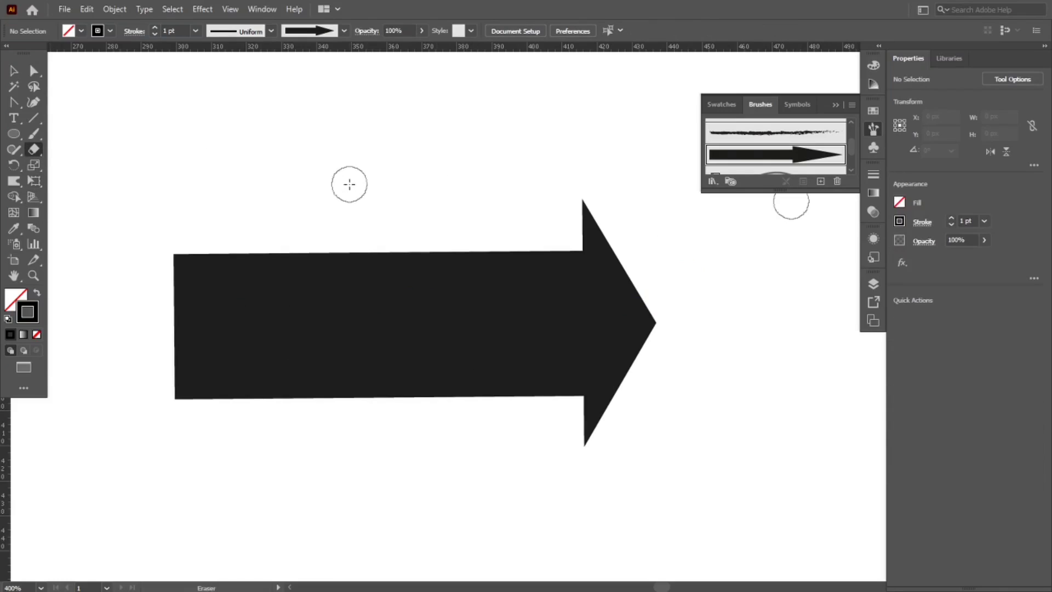
drag(351, 214, 358, 446)
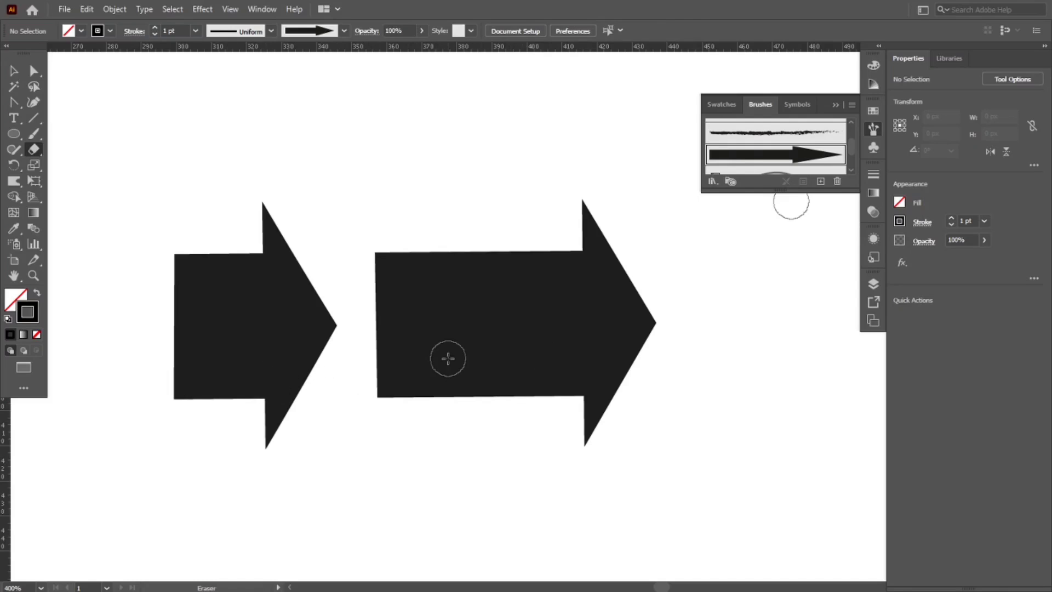
key(ctrl+z)
key(ctrl+z)
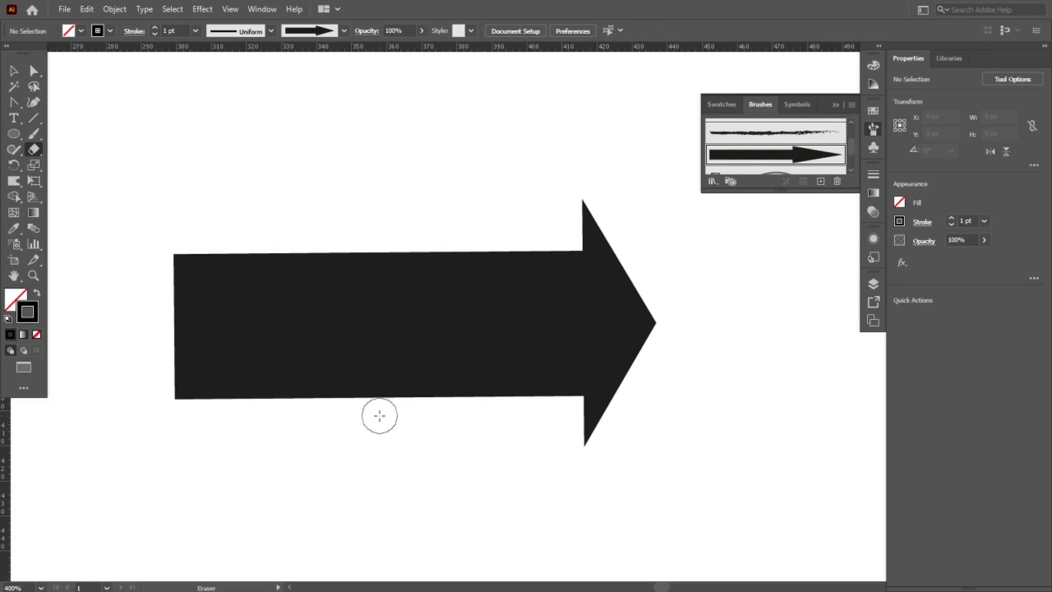
Select the brushed arrow line and open the list of object commands
key(v)
click(404, 348)
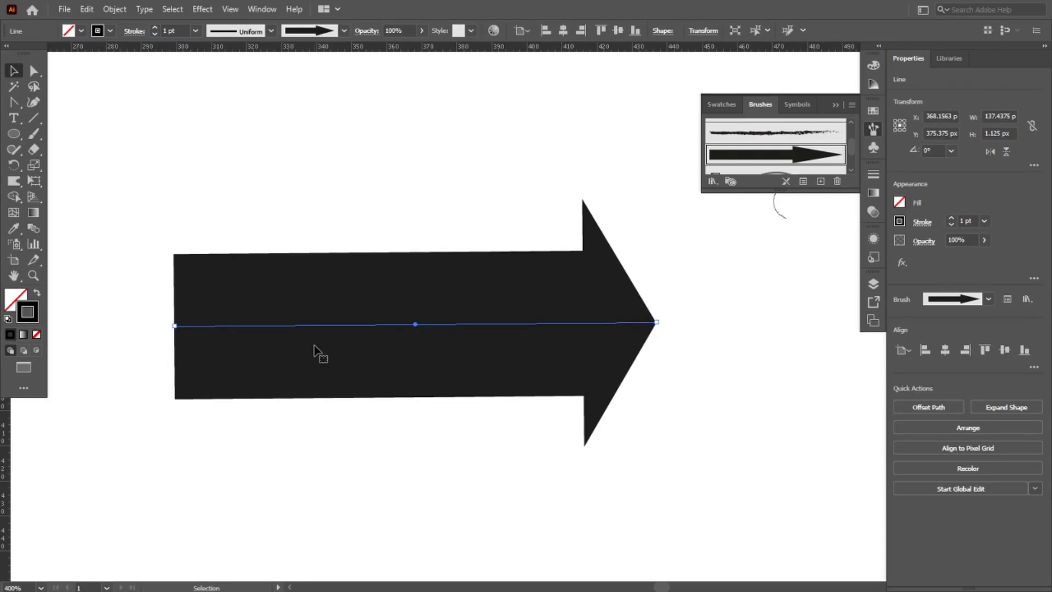
click(119, 11)
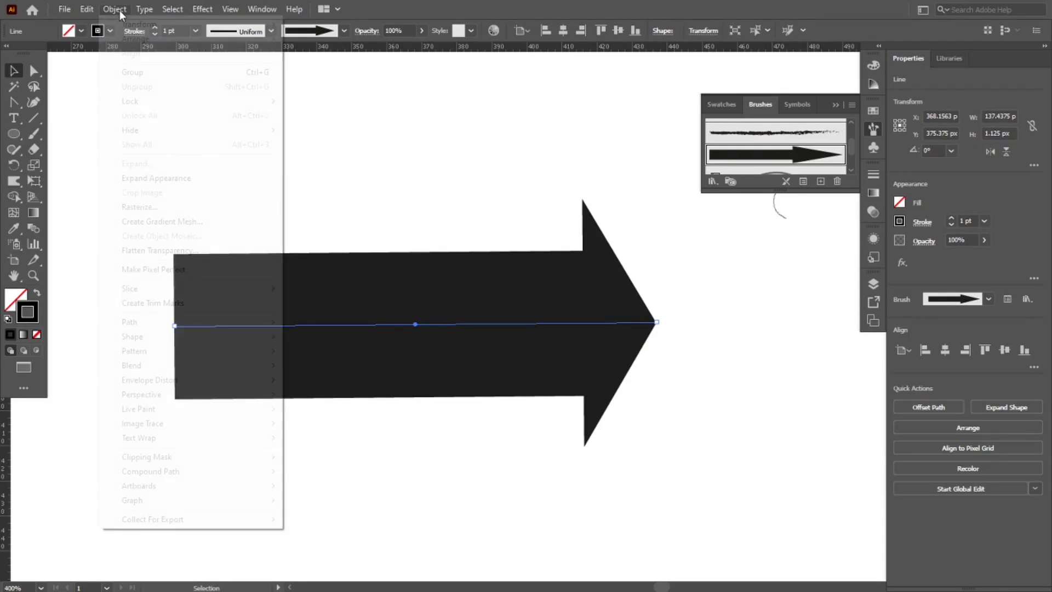
Expand the appearance of the arrow-brush line and erase a near-vertical strip through the arrow's shaft
click(143, 178)
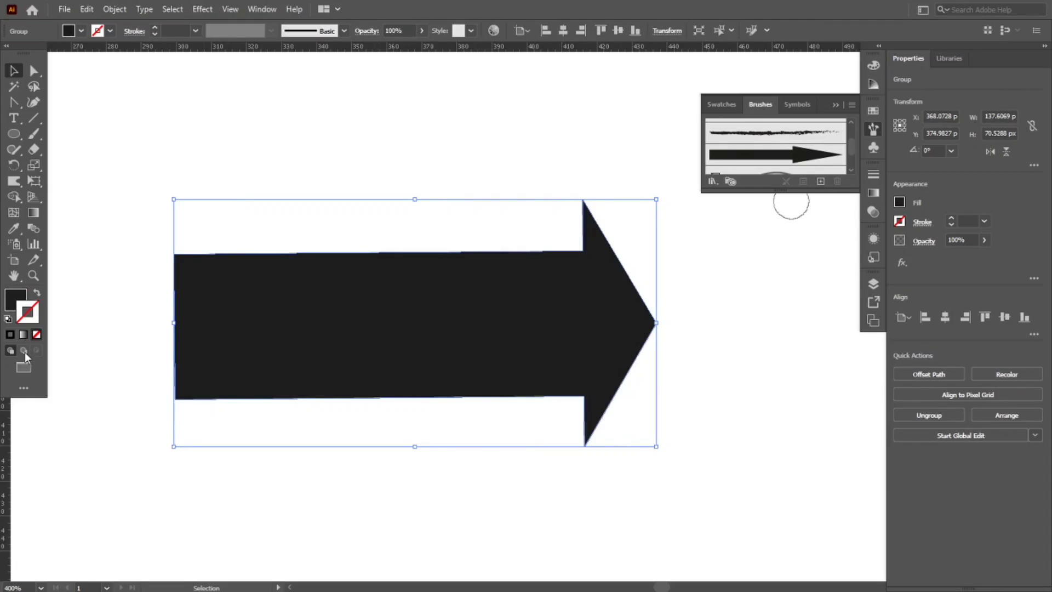
click(17, 299)
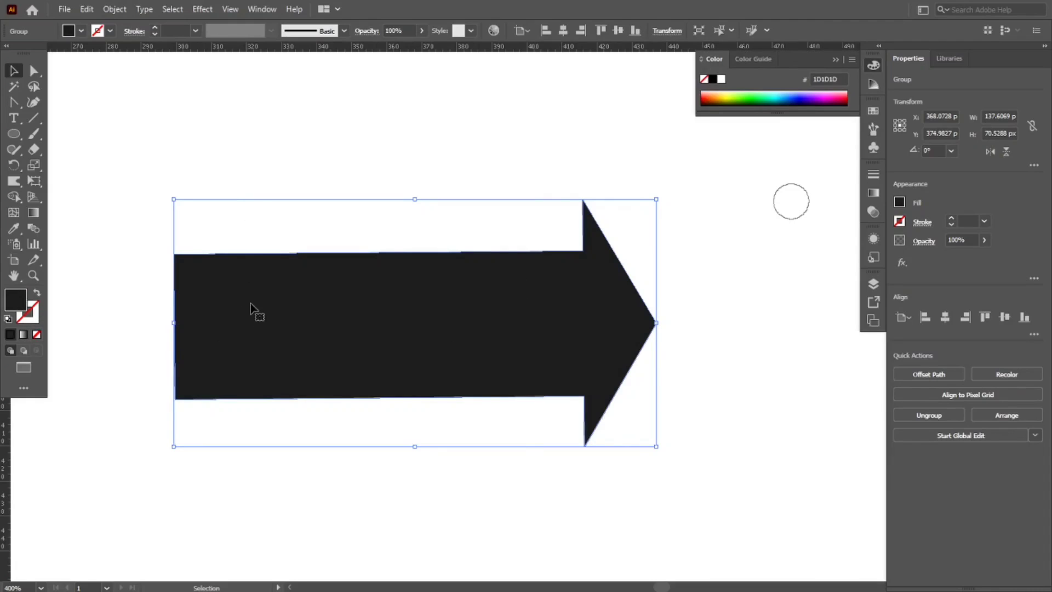
click(33, 149)
drag(330, 220, 364, 433)
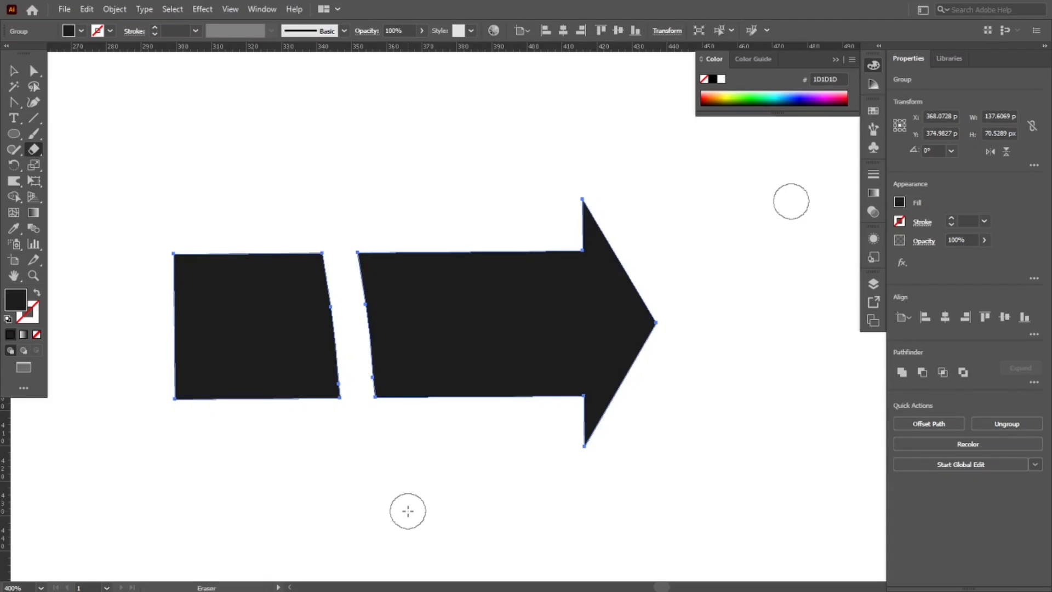
Ungroup the split arrow pieces and delete them
key(ctrl+shift+g)
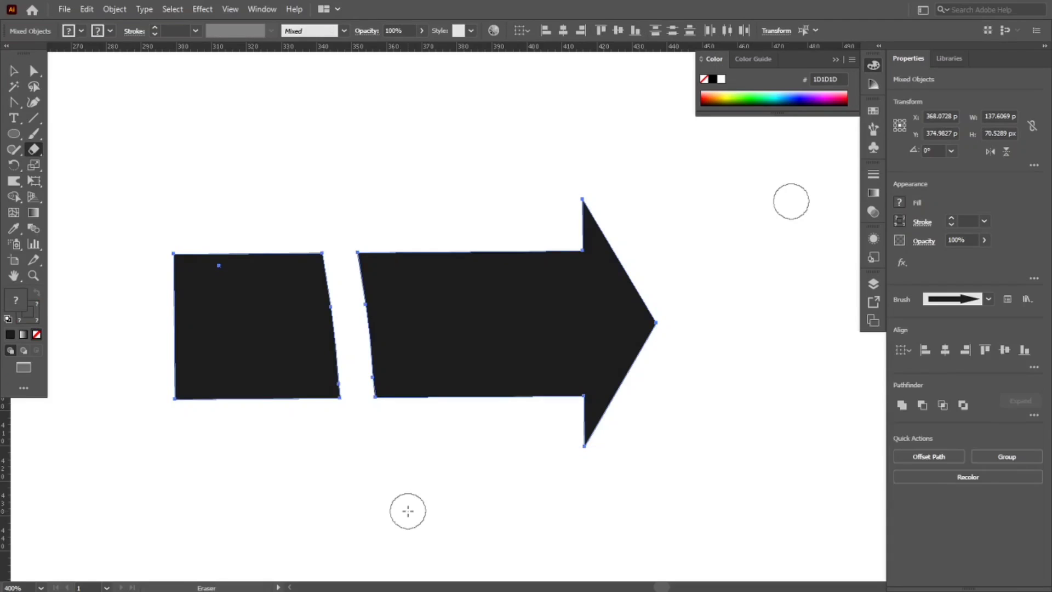
key(Delete)
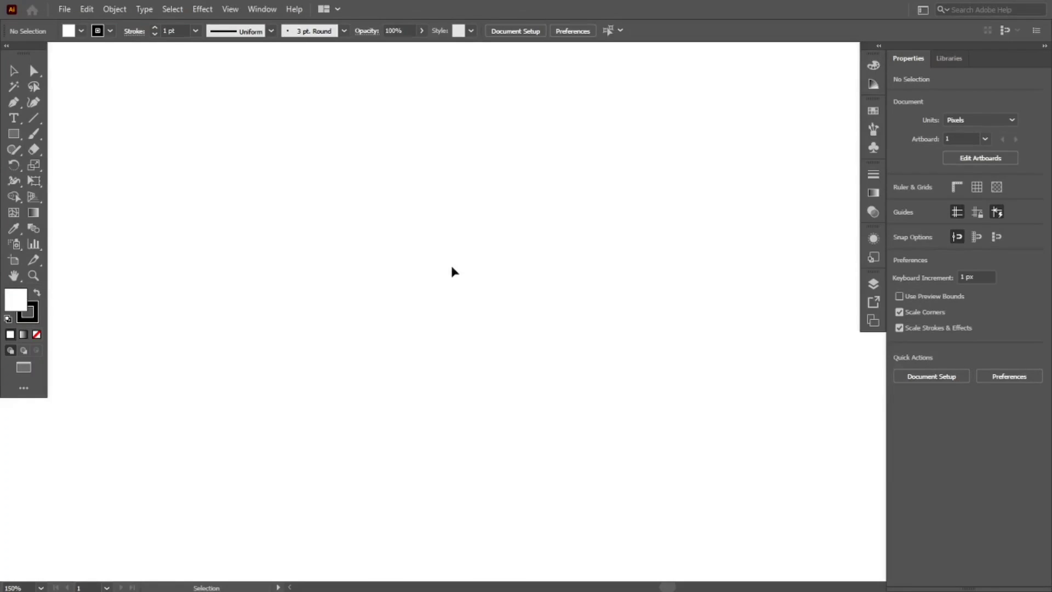
click(40, 133)
drag(40, 147, 58, 160)
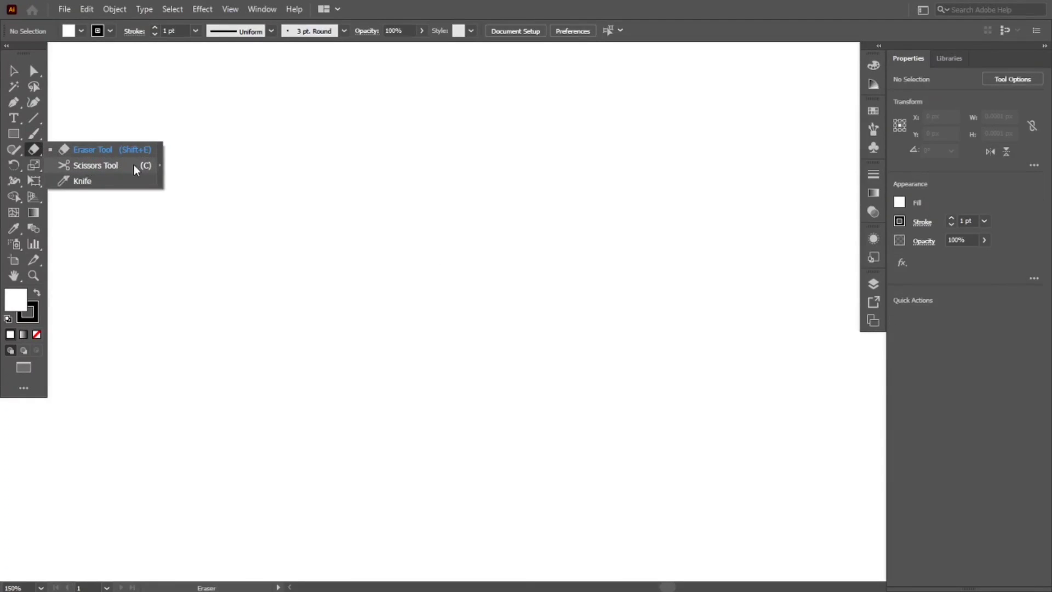
click(16, 72)
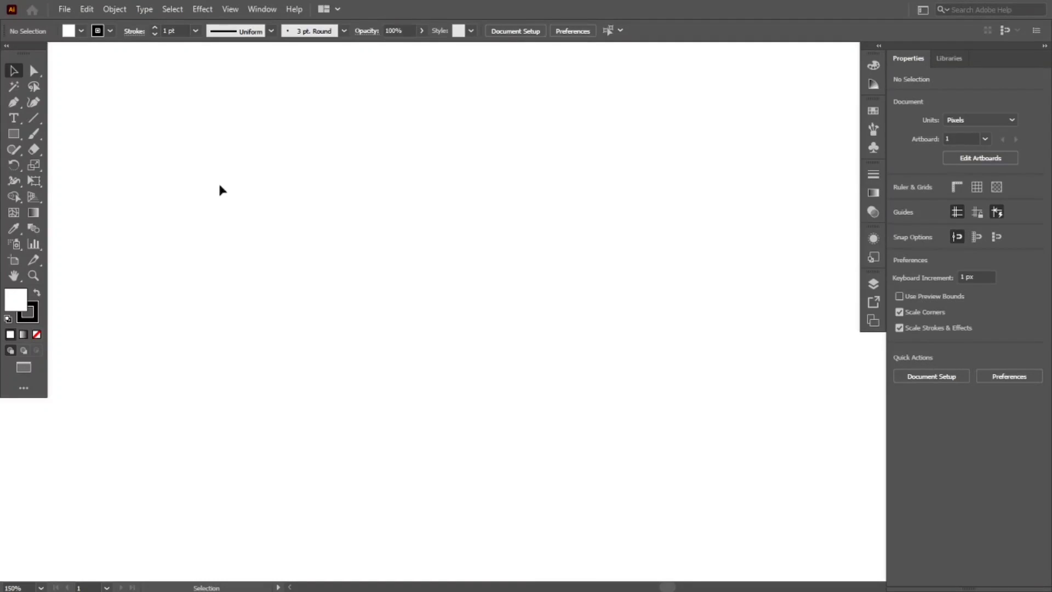
Draw an open S-shaped path about 257 px wide and 61 px high with the Pen tool and remove its fill
key(p)
click(246, 204)
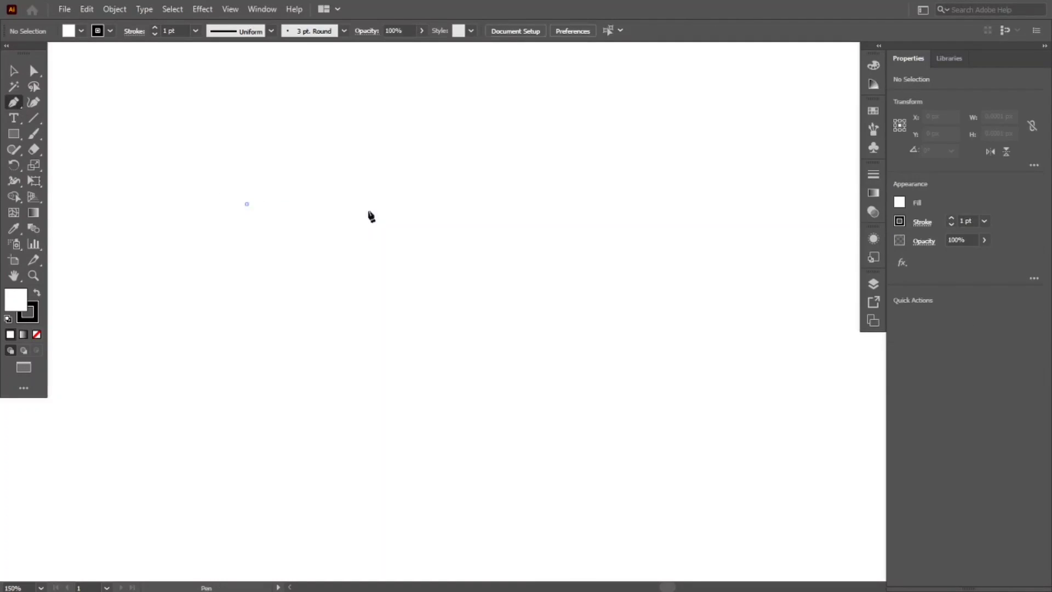
drag(419, 213, 473, 298)
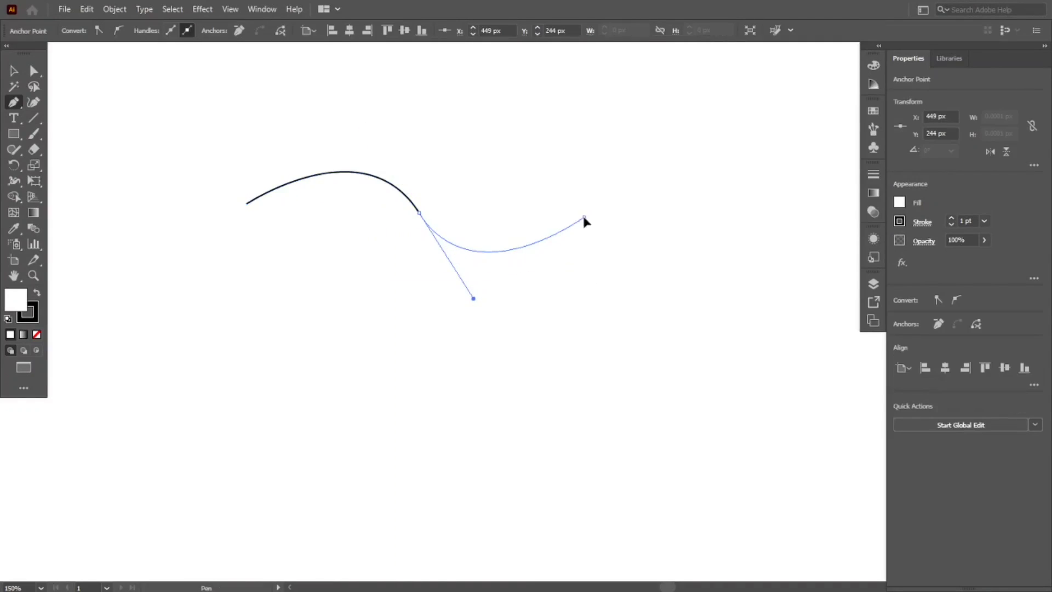
click(584, 218)
click(36, 335)
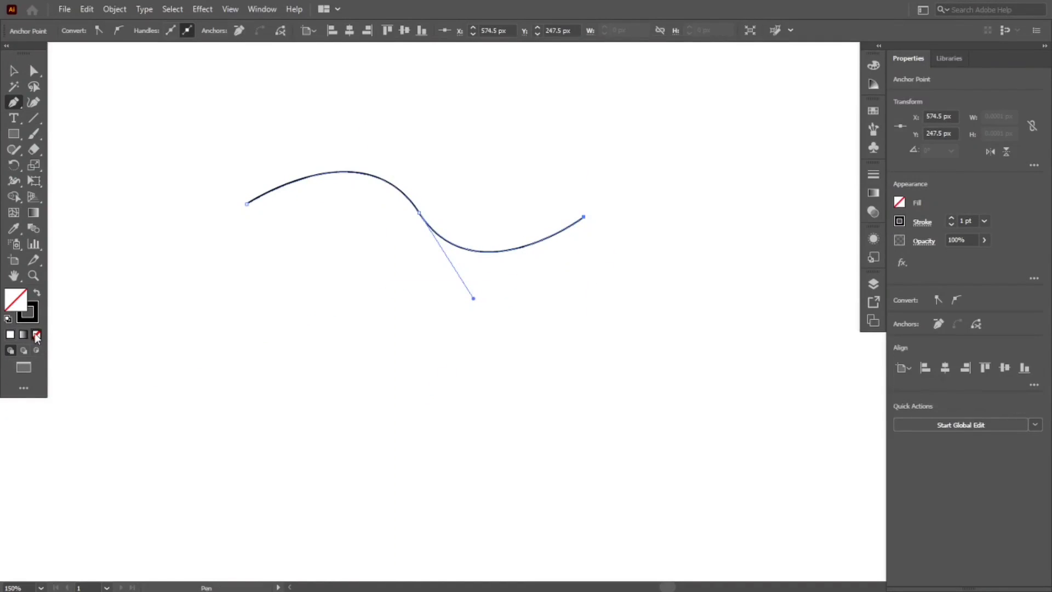
click(14, 71)
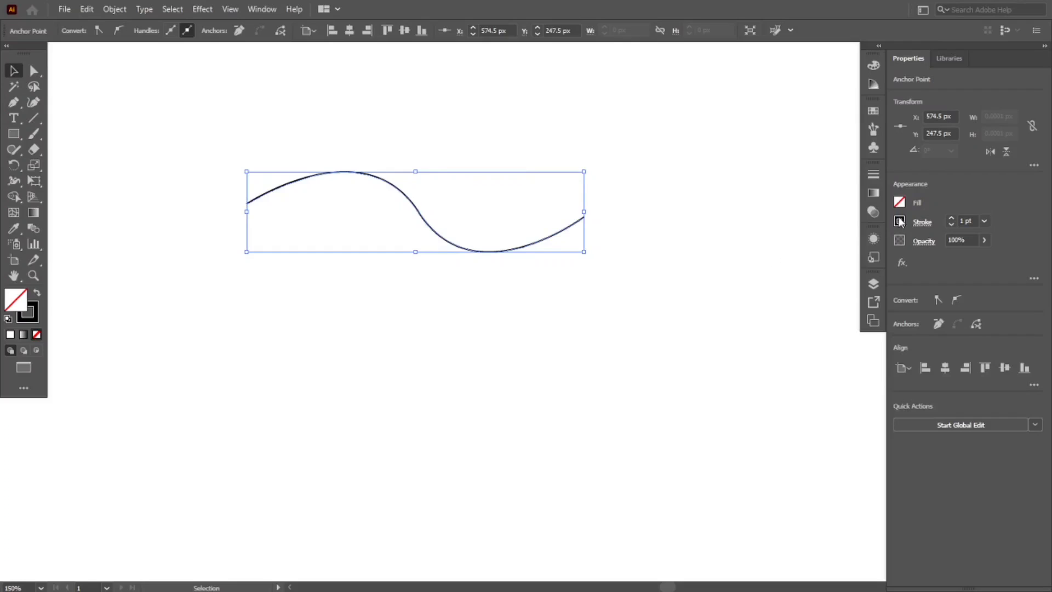
Try a 4 pt stroke weight on the S-curve, and set it back to 1 pt
click(966, 221)
key(Up)
key(Up)
key(Up)
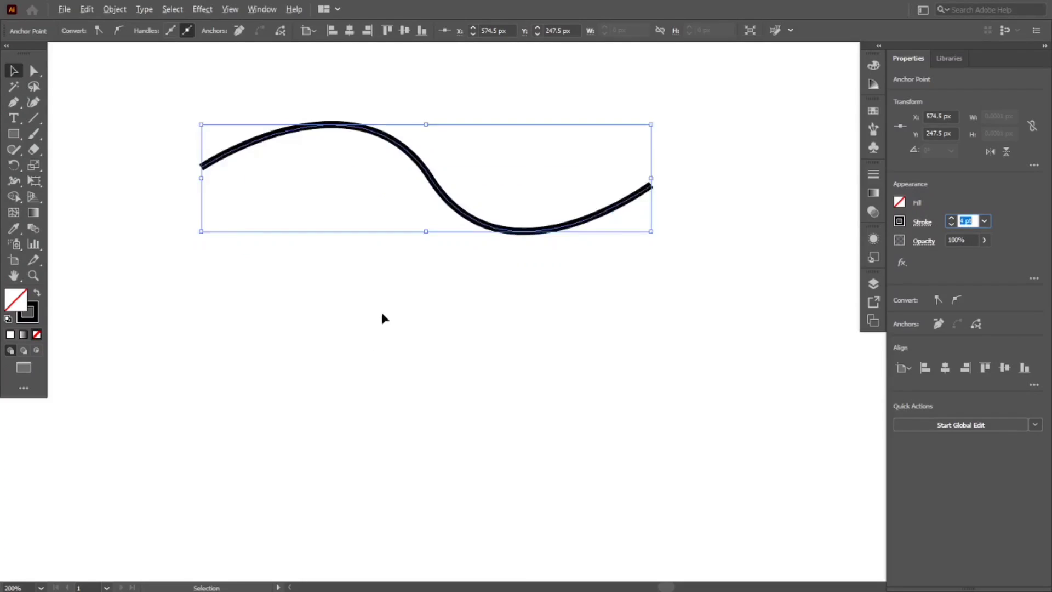
alt+scroll(381, 311, up, 3)
text(1)
key(Return)
Cut the S-curve at its middle anchor point with the Scissors tool
mouse_move(484, 237)
mouse_down()
mouse_move(530, 400)
mouse_move(514, 398)
mouse_up()
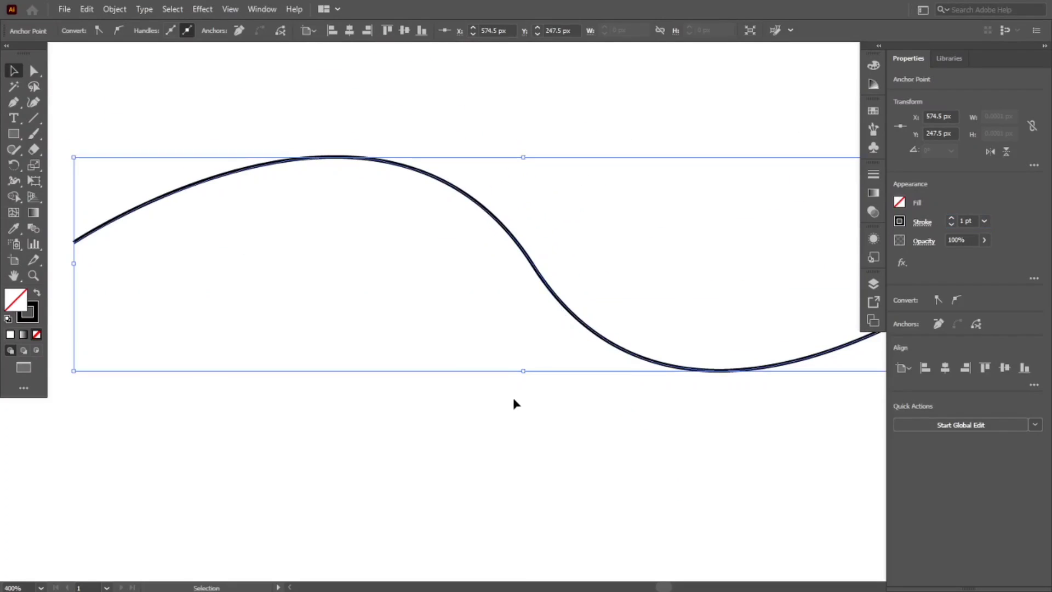
click(248, 173)
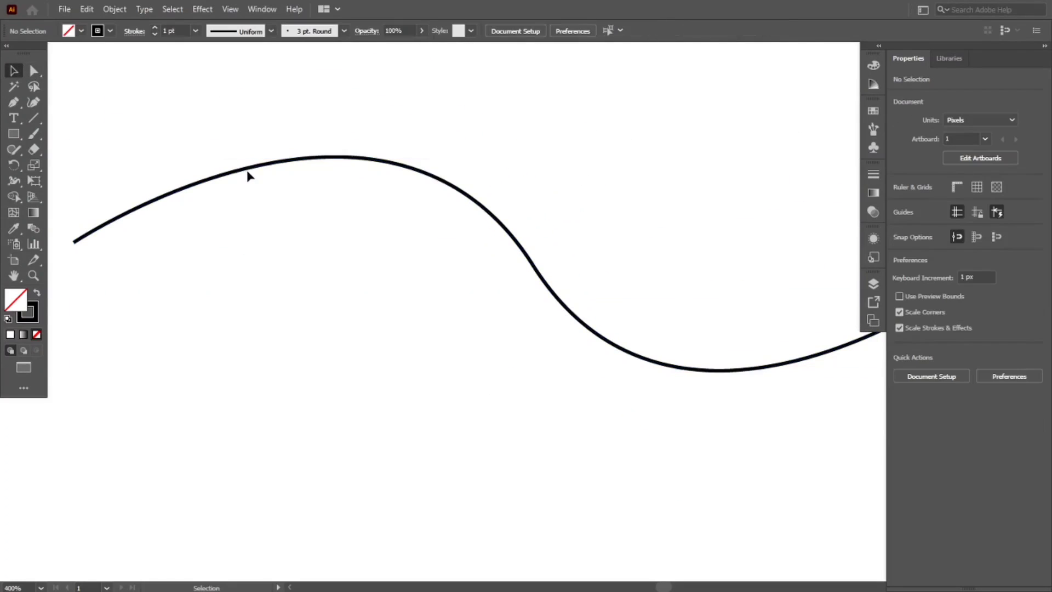
click(258, 168)
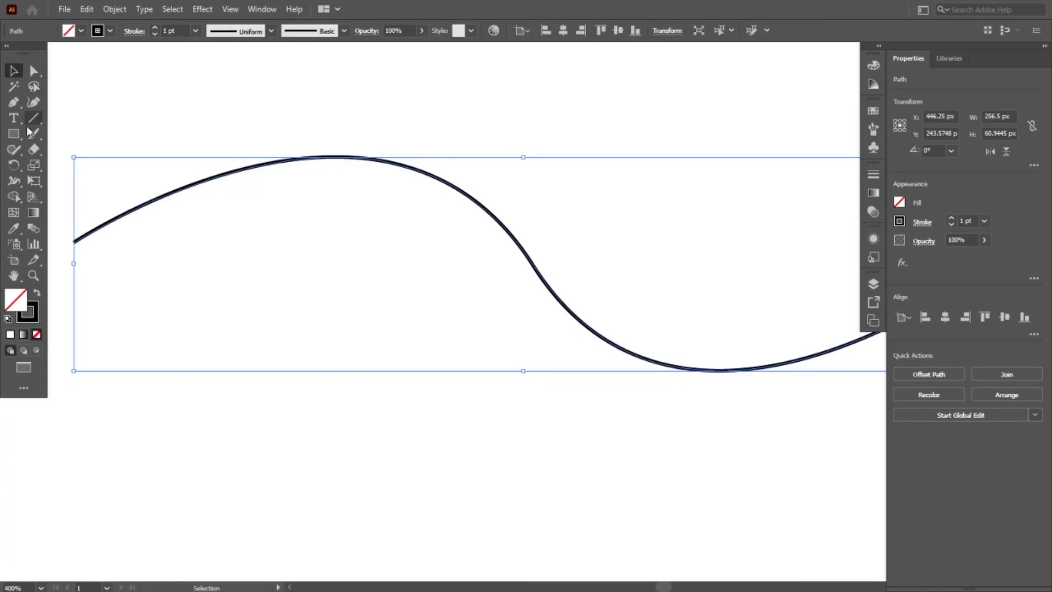
click(33, 149)
drag(34, 149, 65, 166)
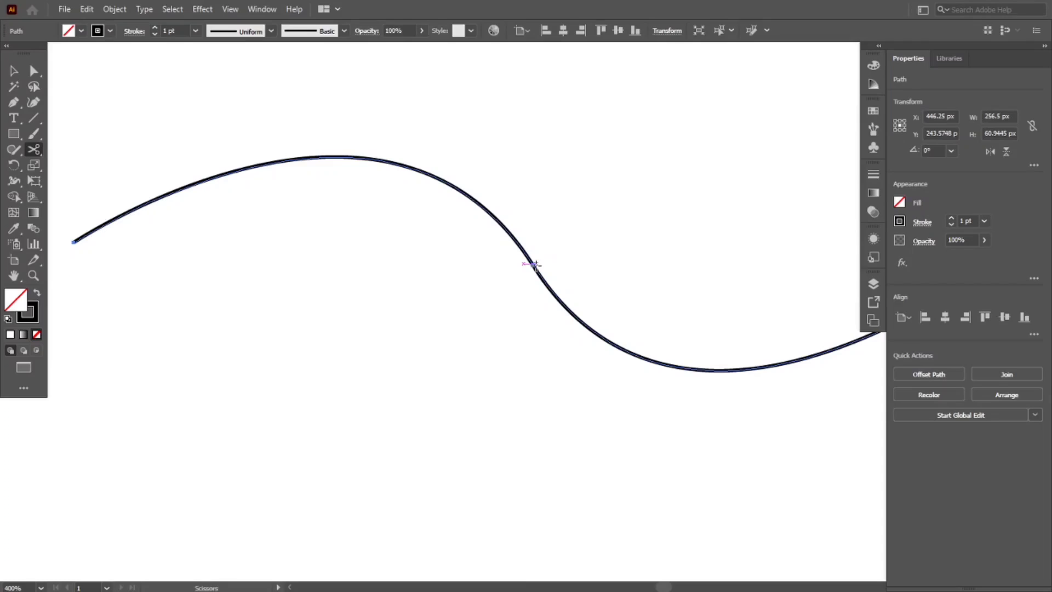
scroll(536, 329, down, 1)
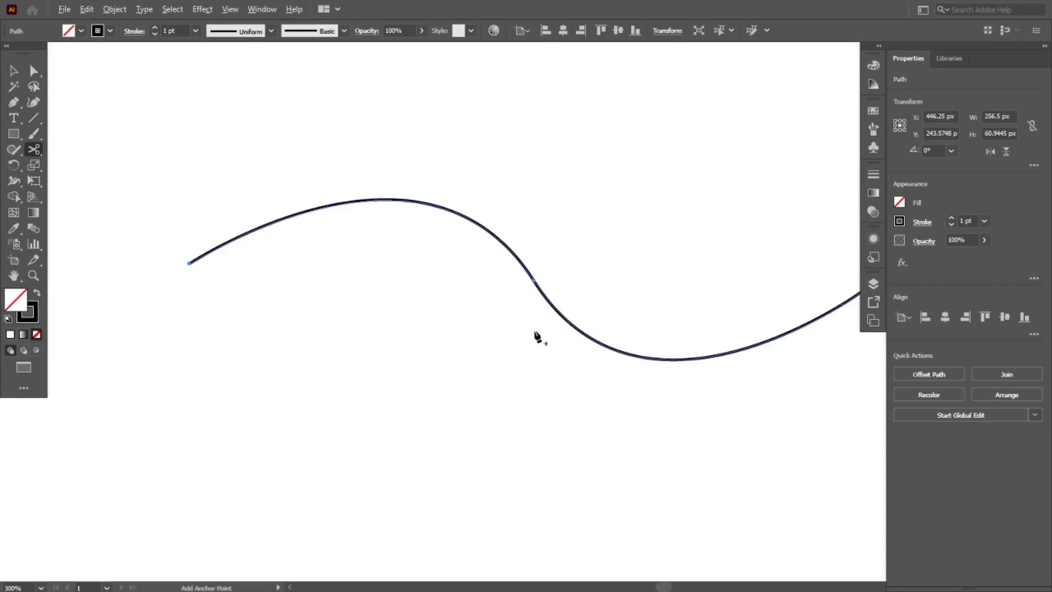
scroll(538, 355, right, 3)
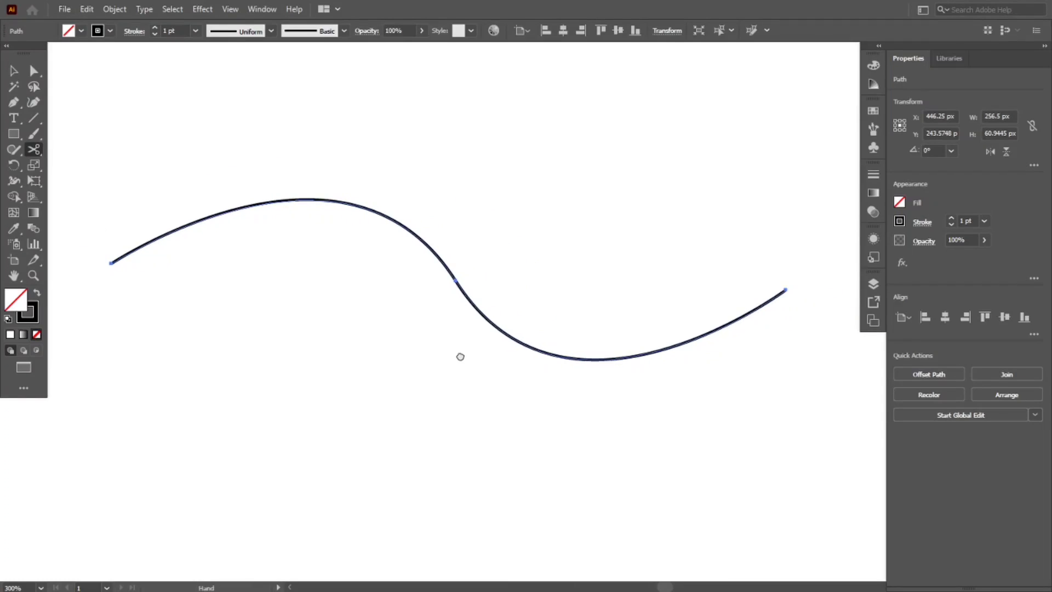
click(455, 281)
click(455, 281)
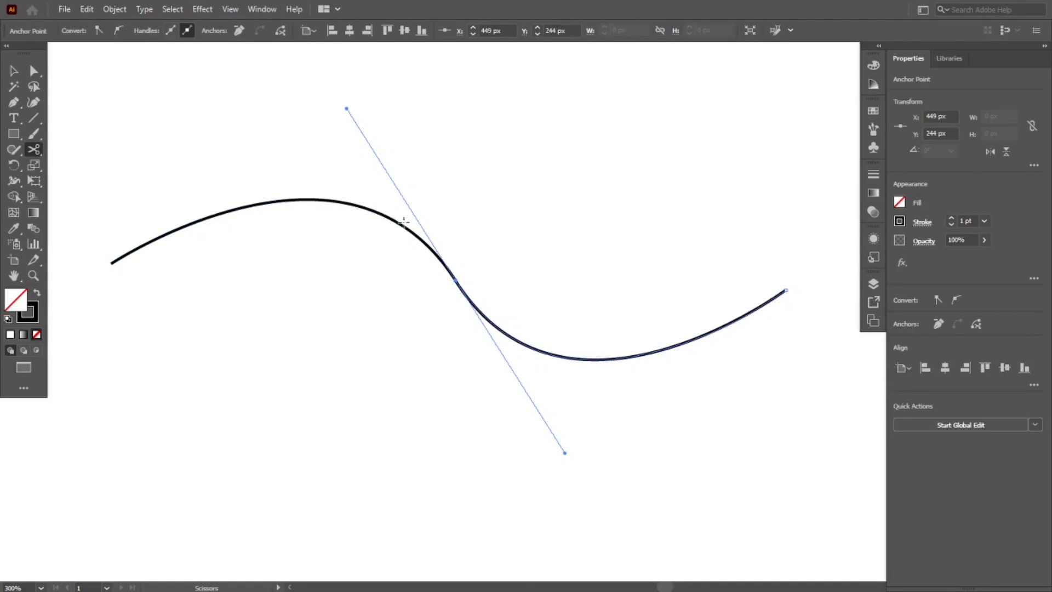
Move the upper half of the cut curve upward and the lower half slightly downward
key(v)
click(483, 213)
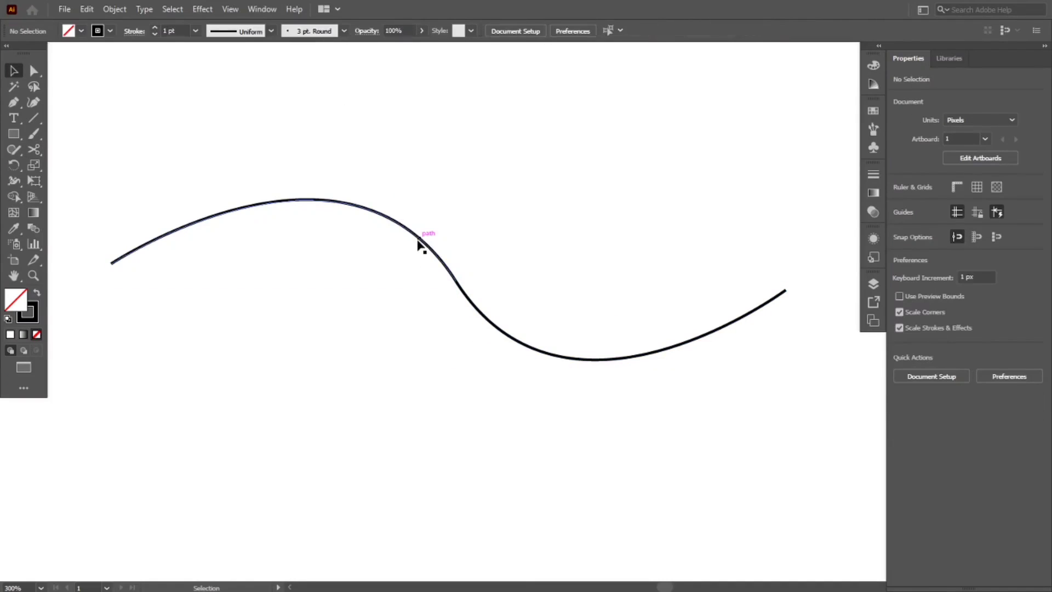
click(419, 242)
drag(418, 240, 418, 195)
drag(510, 340, 511, 355)
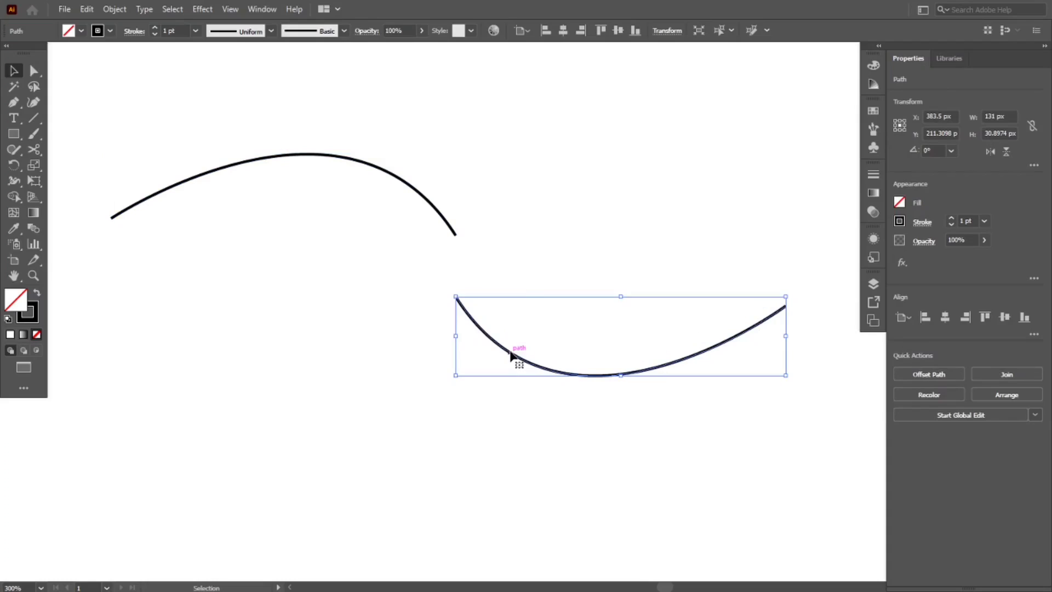
Undo both moves of the curve halves and the cut at the middle anchor point
key(a)
key(ctrl+z)
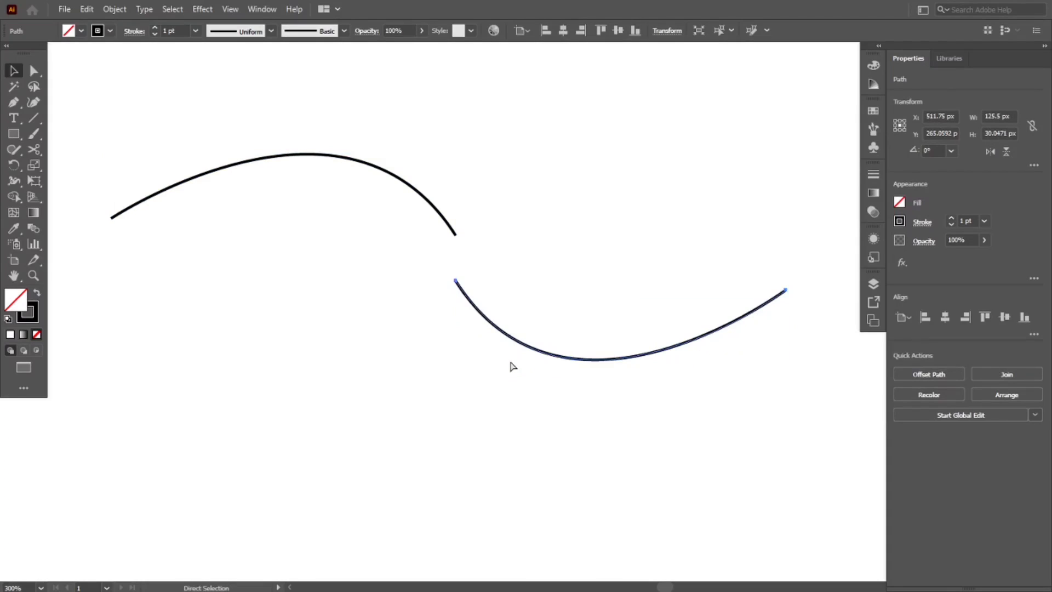
key(ctrl+z)
key(v)
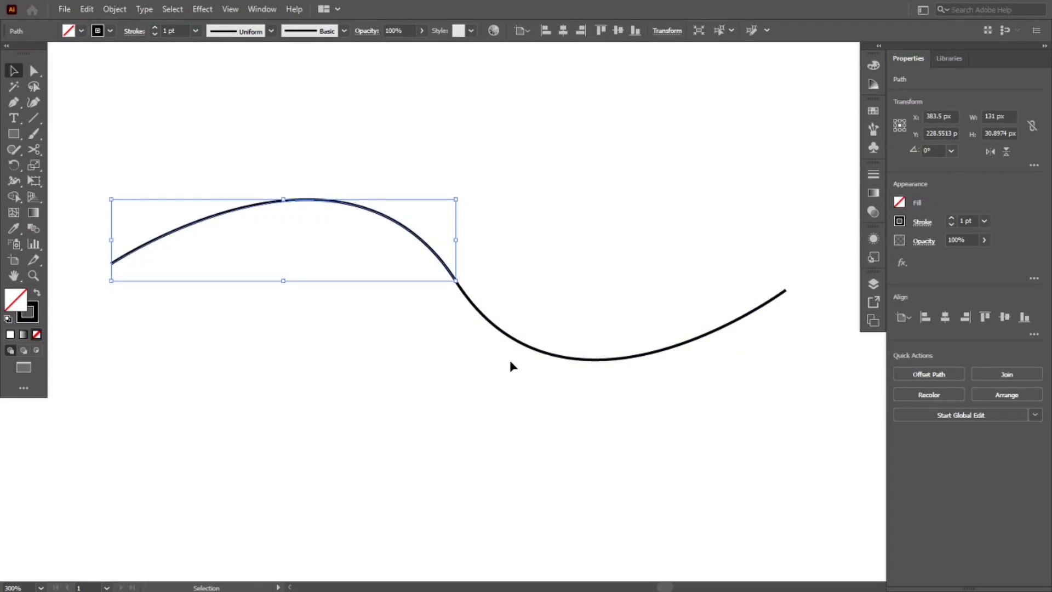
click(511, 361)
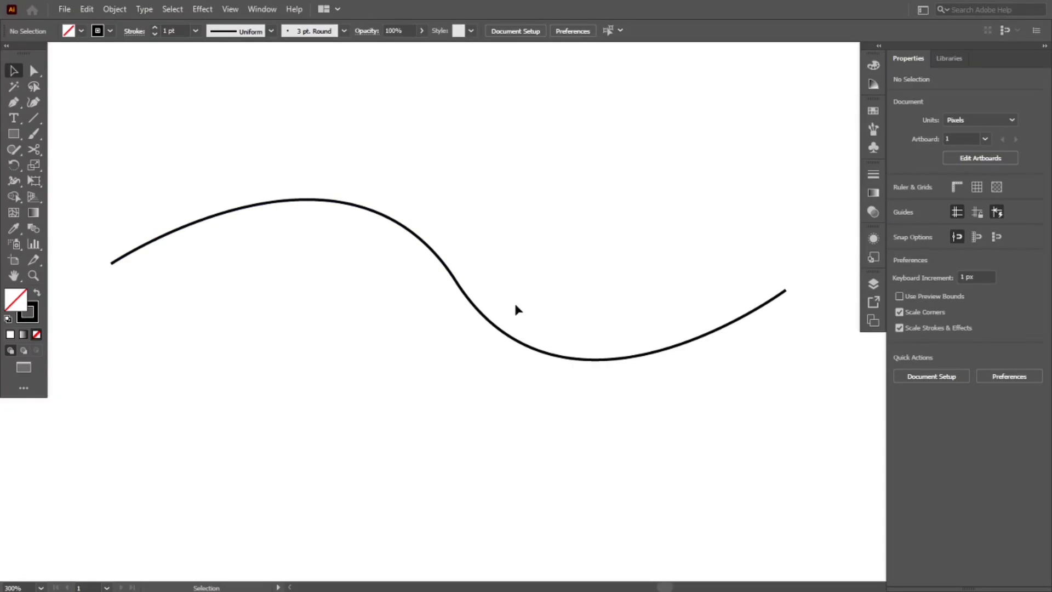
Cut the S-curve into five pieces at four points along its length with the Scissors tool
click(467, 292)
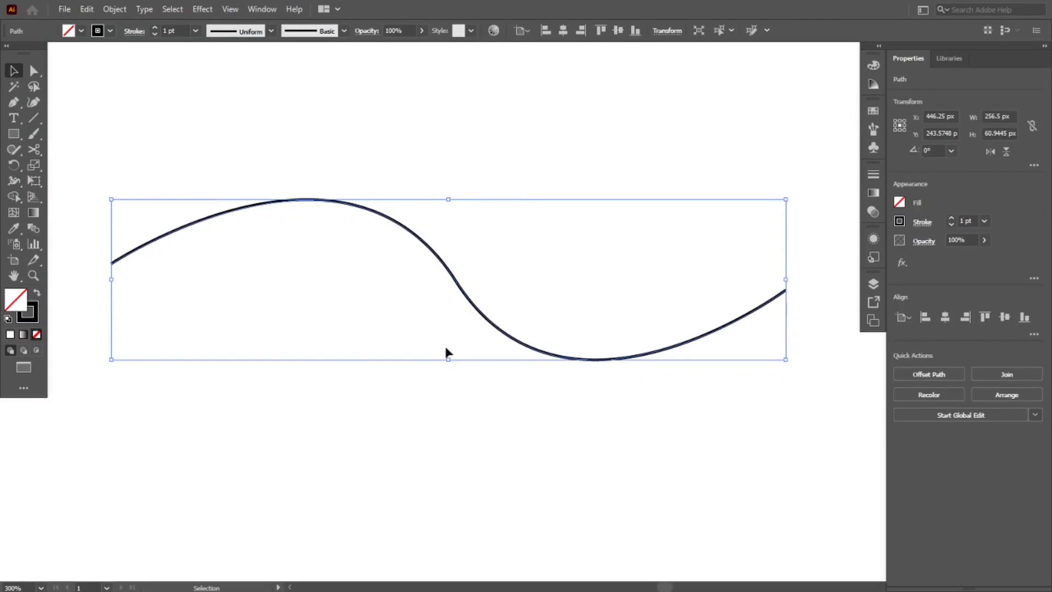
click(34, 149)
click(217, 215)
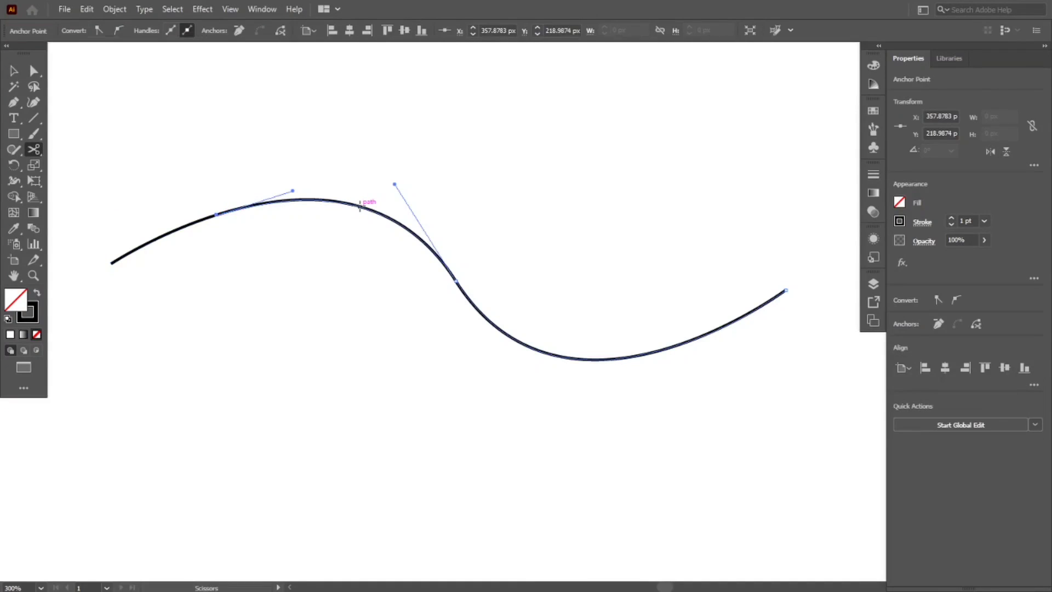
click(359, 205)
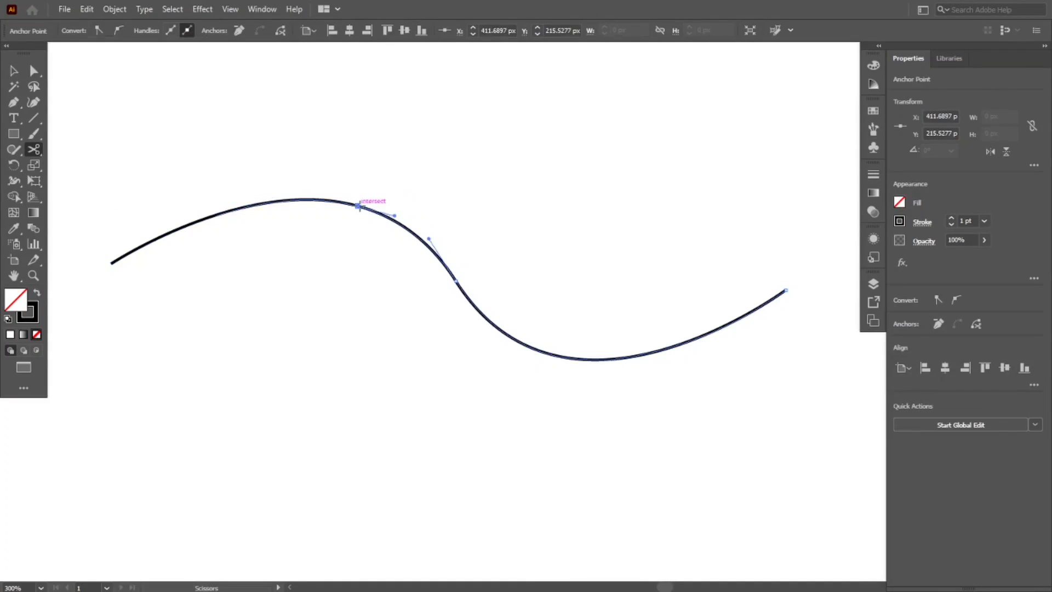
click(508, 333)
click(663, 350)
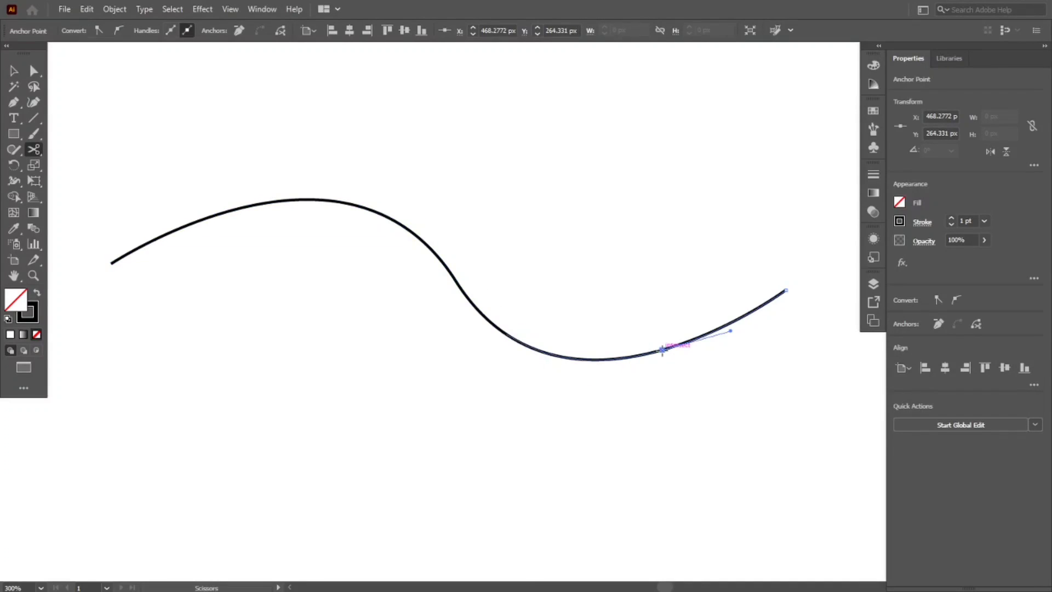
Move the five cut pieces of the S-curve apart from one another
key(v)
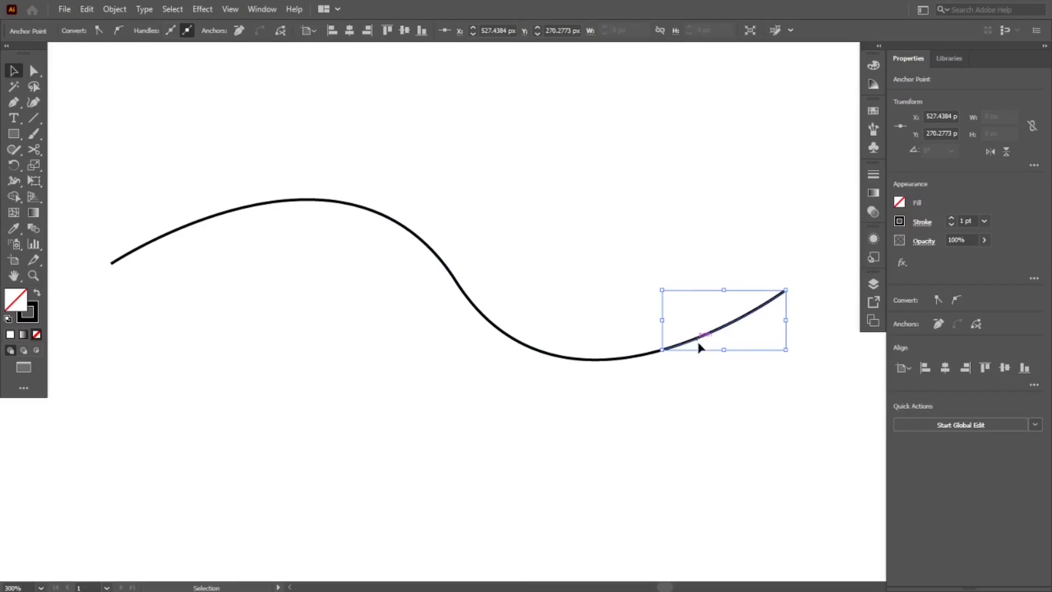
drag(696, 344, 712, 384)
drag(587, 364, 586, 419)
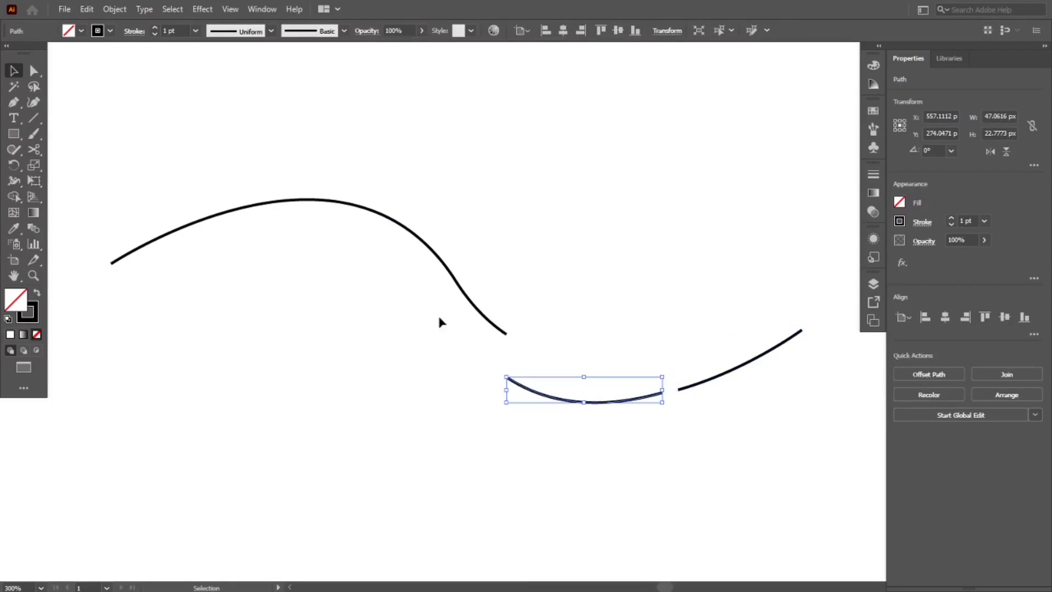
drag(438, 245, 454, 229)
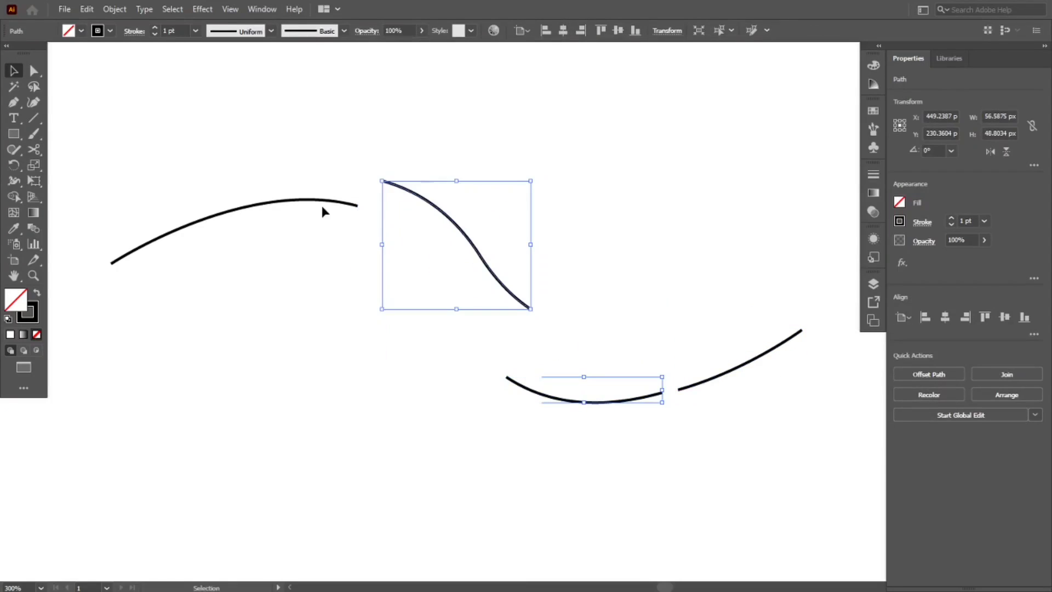
drag(316, 207, 327, 246)
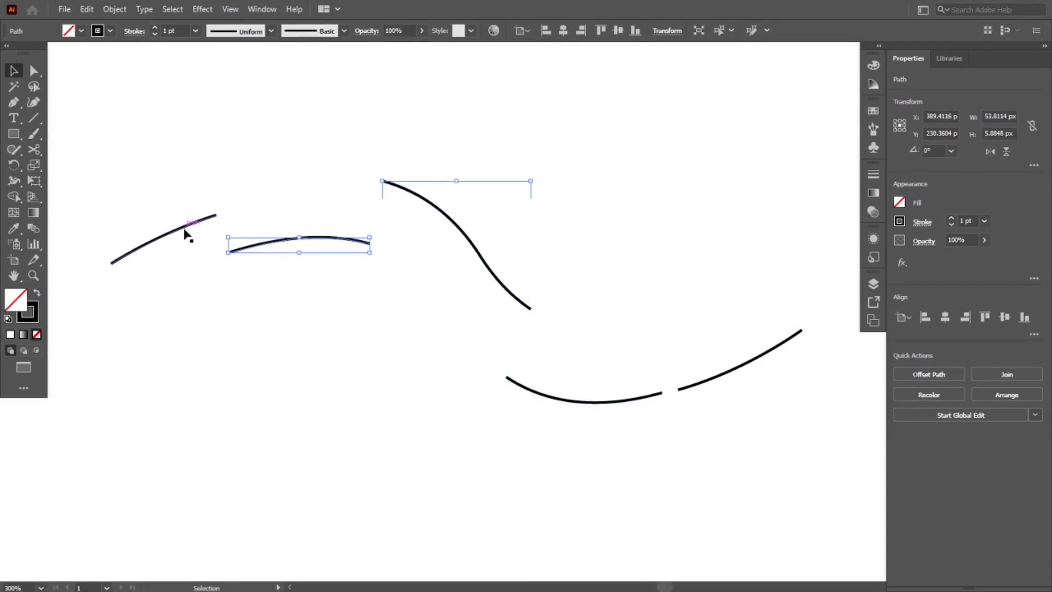
drag(185, 234, 165, 203)
Select all the curve pieces and delete them
key(a)
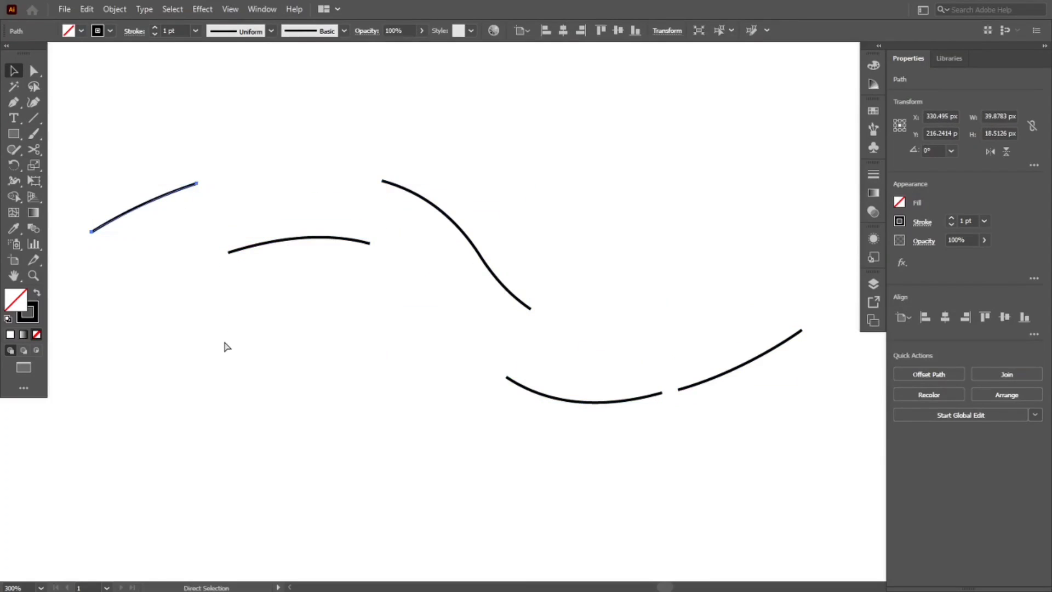
key(ctrl+a)
key(v)
key(Delete)
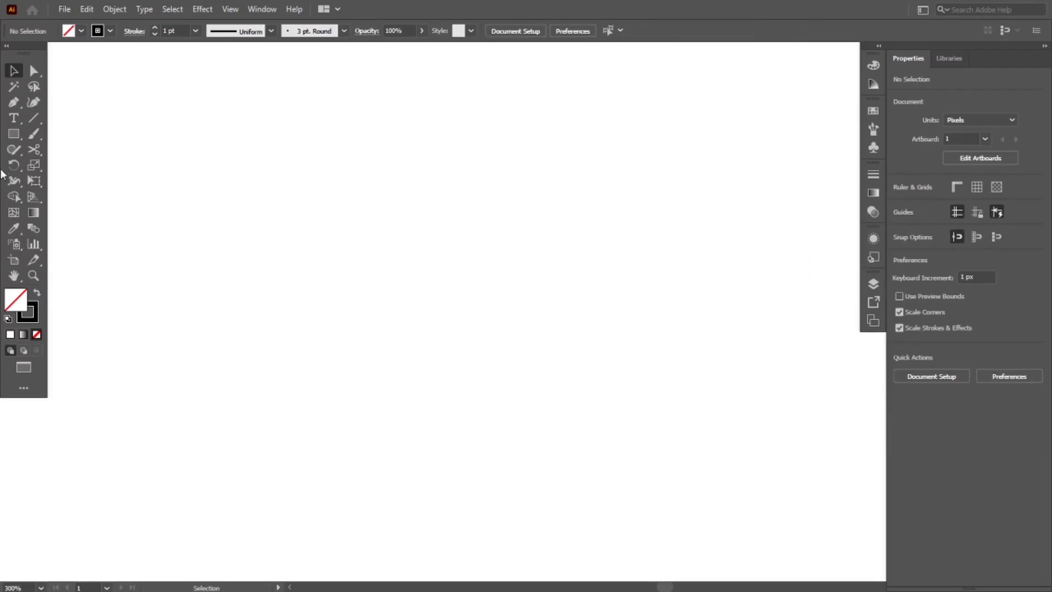
Draw an open S-curve about 157 px wide and 41 px high with the Pen tool, using three anchor points
click(13, 102)
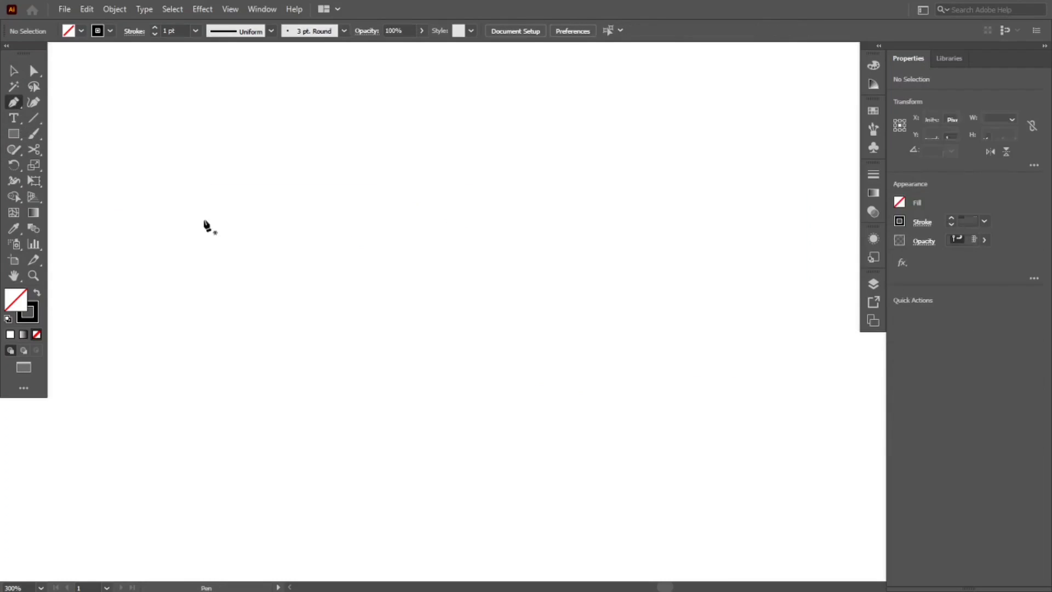
click(216, 223)
drag(434, 144, 453, 159)
drag(485, 193, 550, 238)
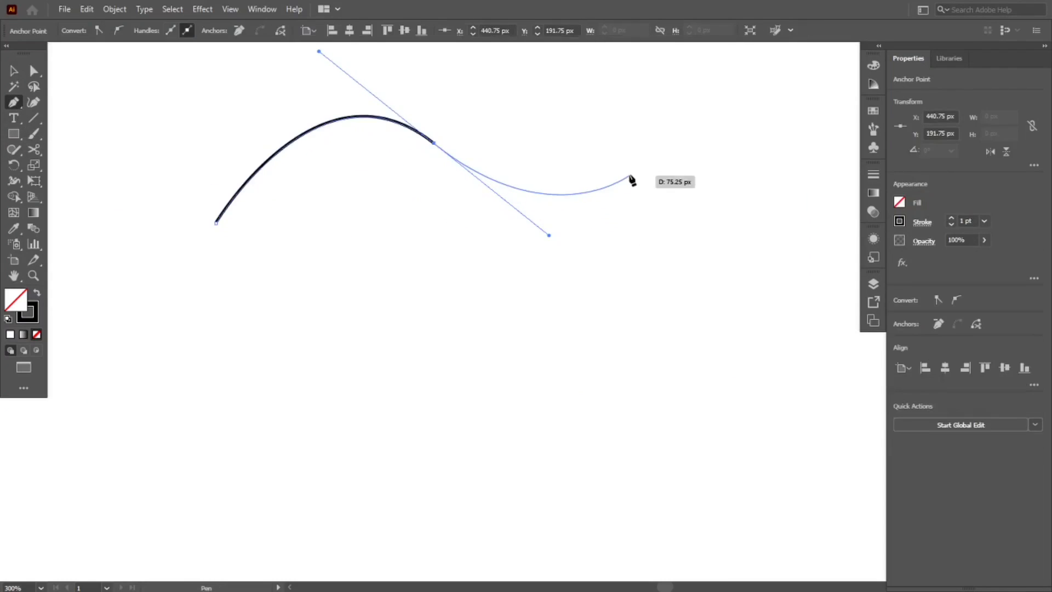
mouse_move(629, 175)
mouse_down()
mouse_move(620, 303)
mouse_move(615, 295)
mouse_up()
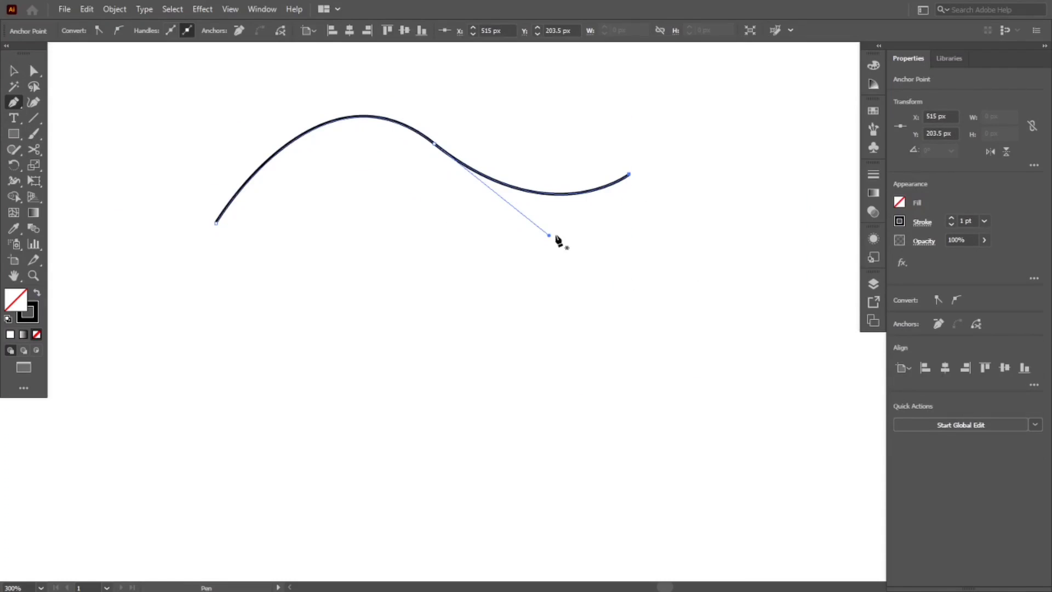
key(v)
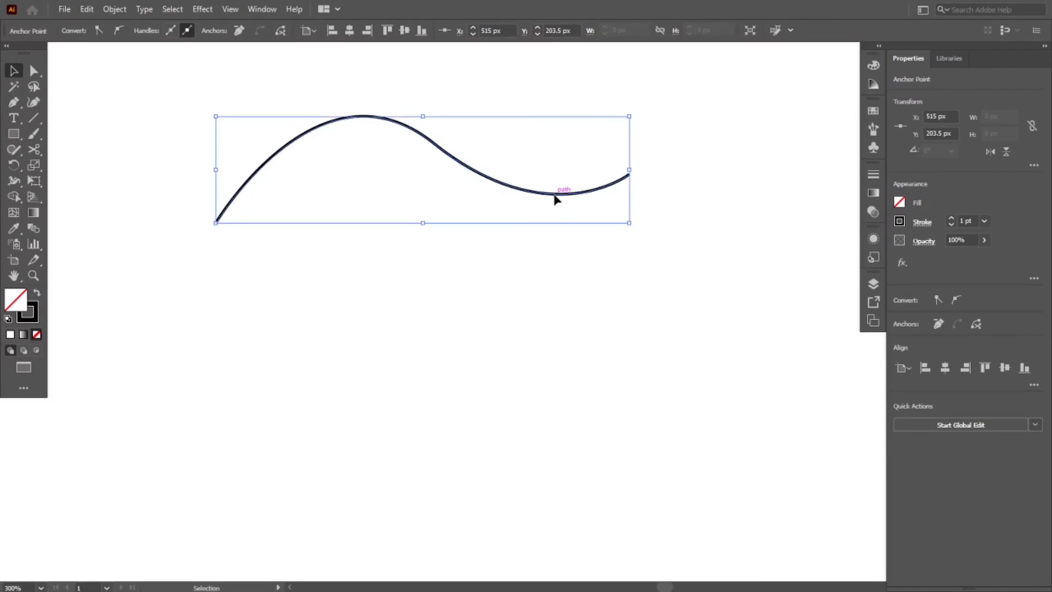
Duplicate the S-curve and rotate the copy to 315° so that it crosses the original near its crest
drag(555, 197, 561, 262)
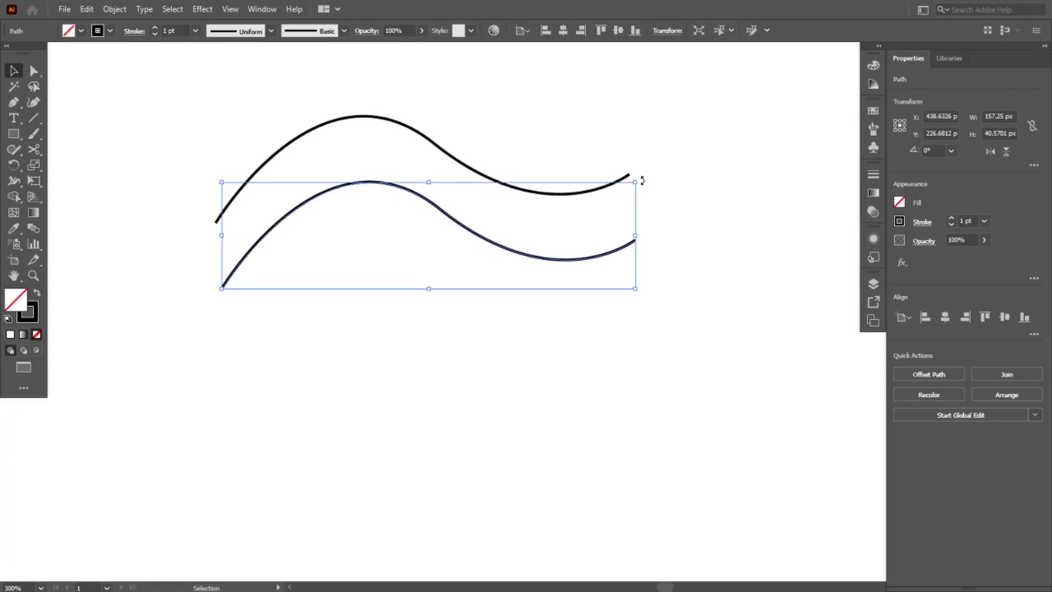
drag(642, 180, 664, 295)
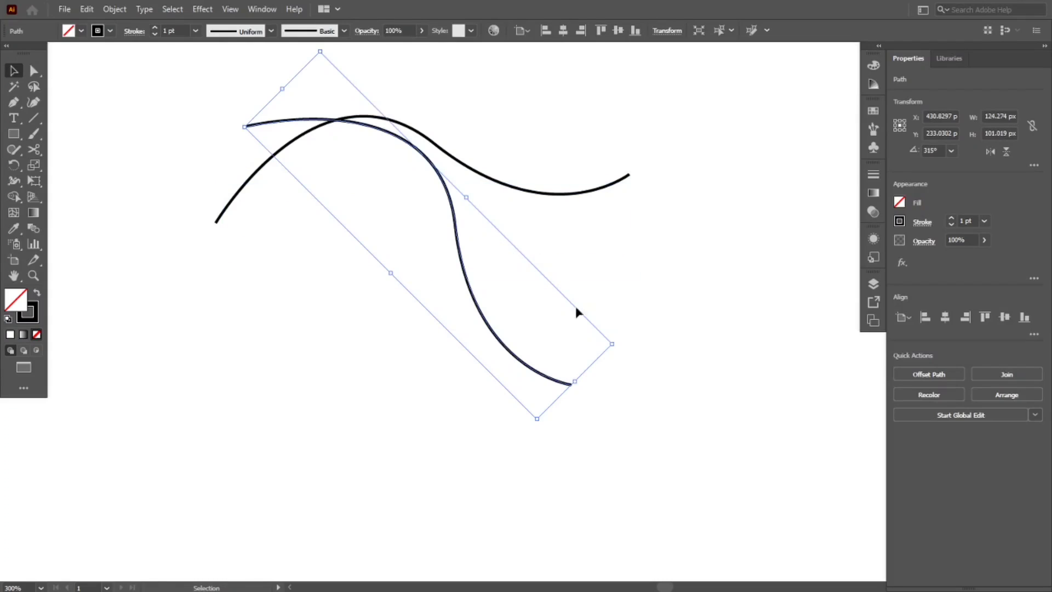
click(660, 287)
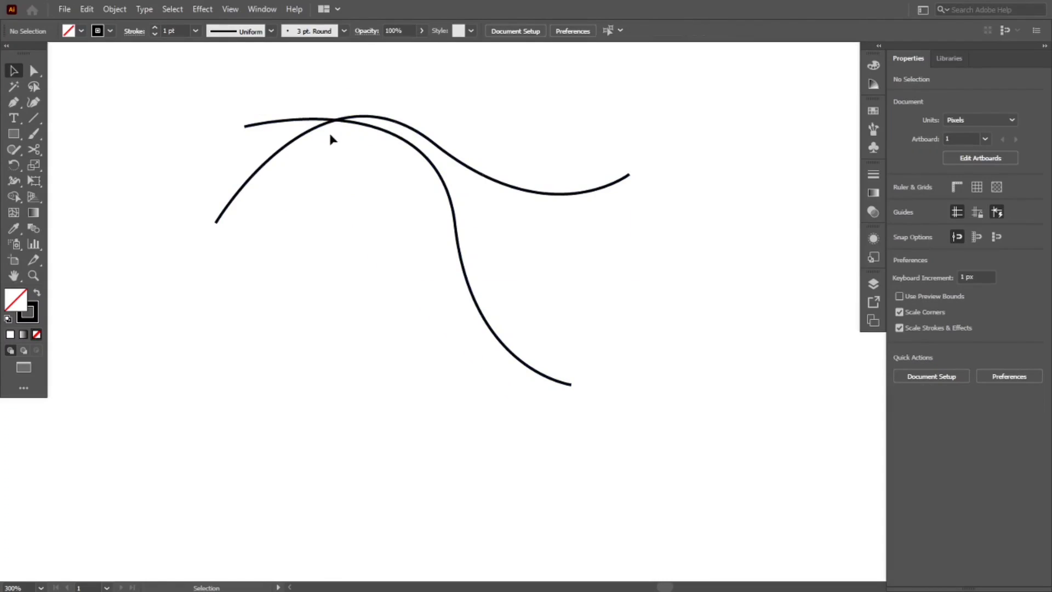
Change the original S-curve's stroke color to blue
scroll(364, 282, up, 4)
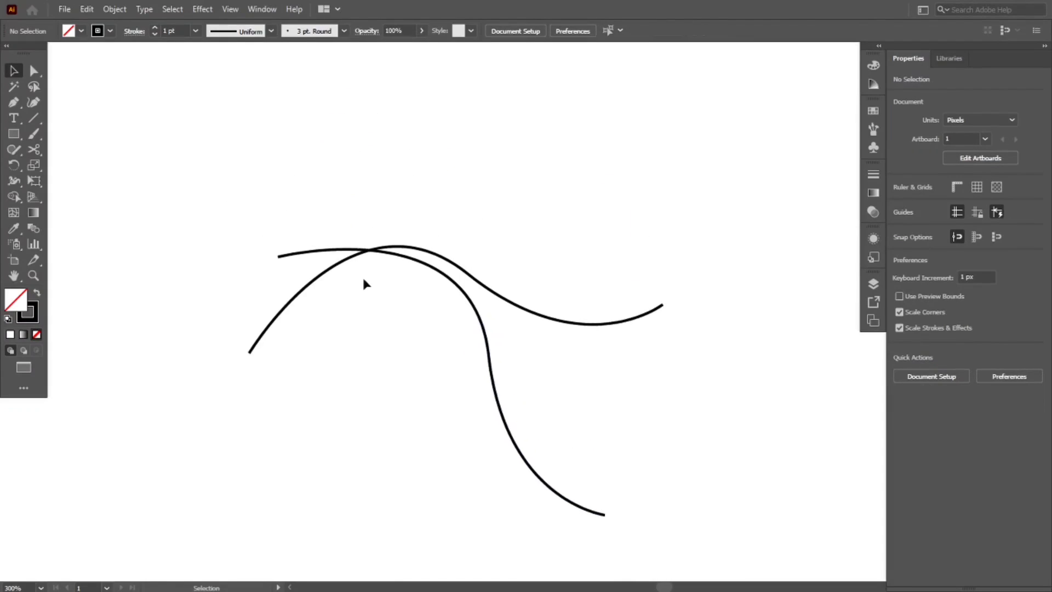
scroll(366, 265, up, 1)
click(494, 273)
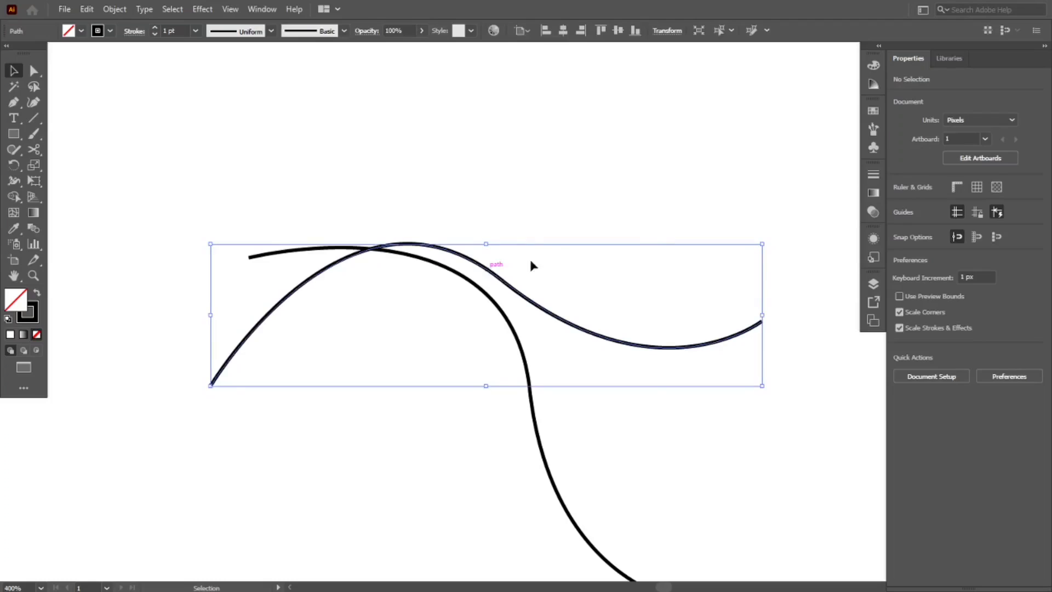
click(899, 203)
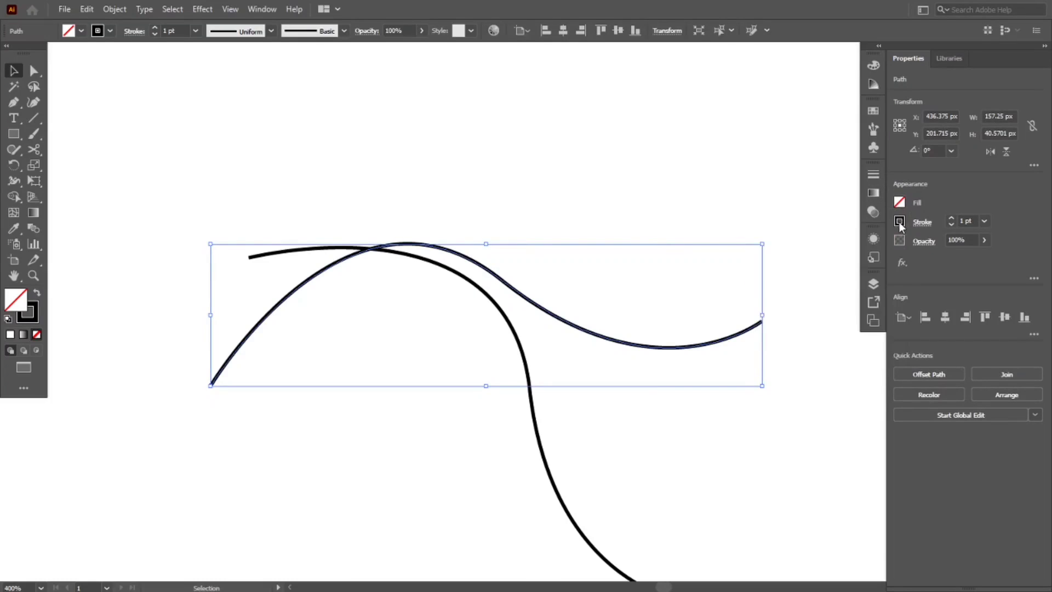
click(900, 221)
click(839, 276)
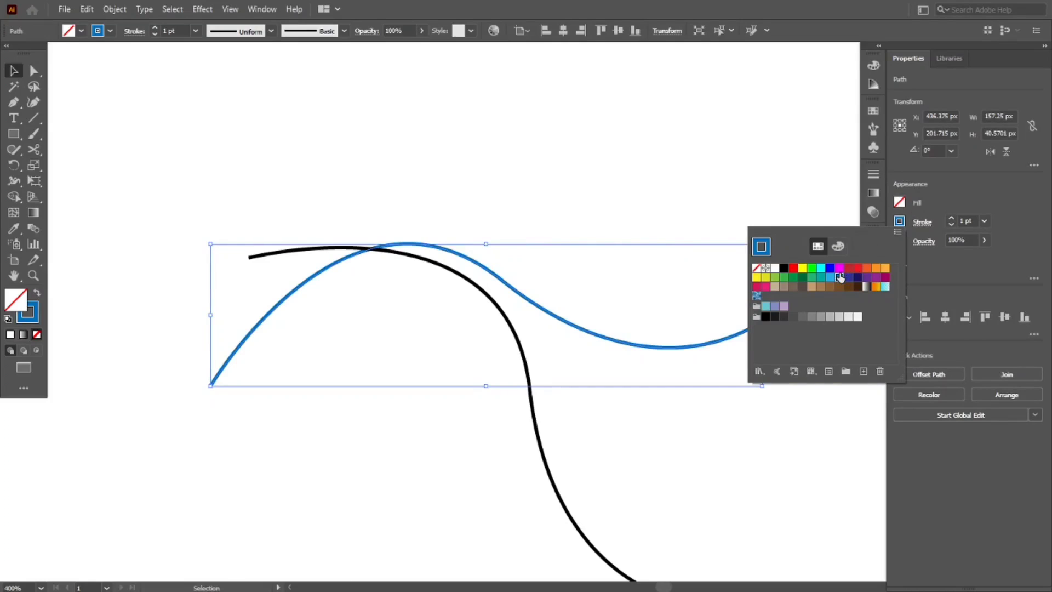
click(287, 100)
Select both curves and cut the black curve at its intersection with the blue one using the Scissors tool
scroll(370, 252, up, 5)
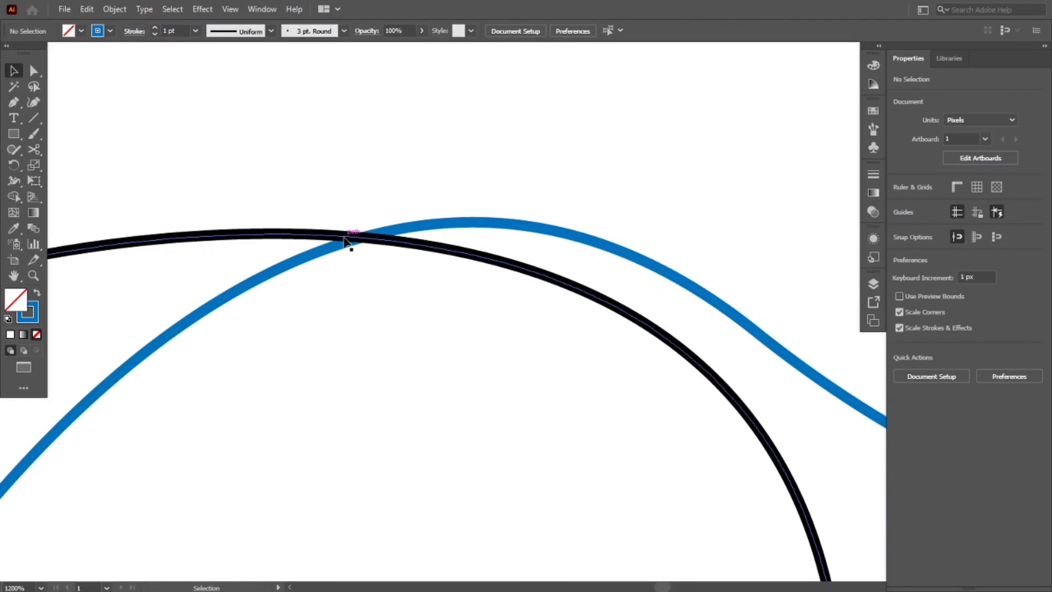
drag(322, 299, 555, 261)
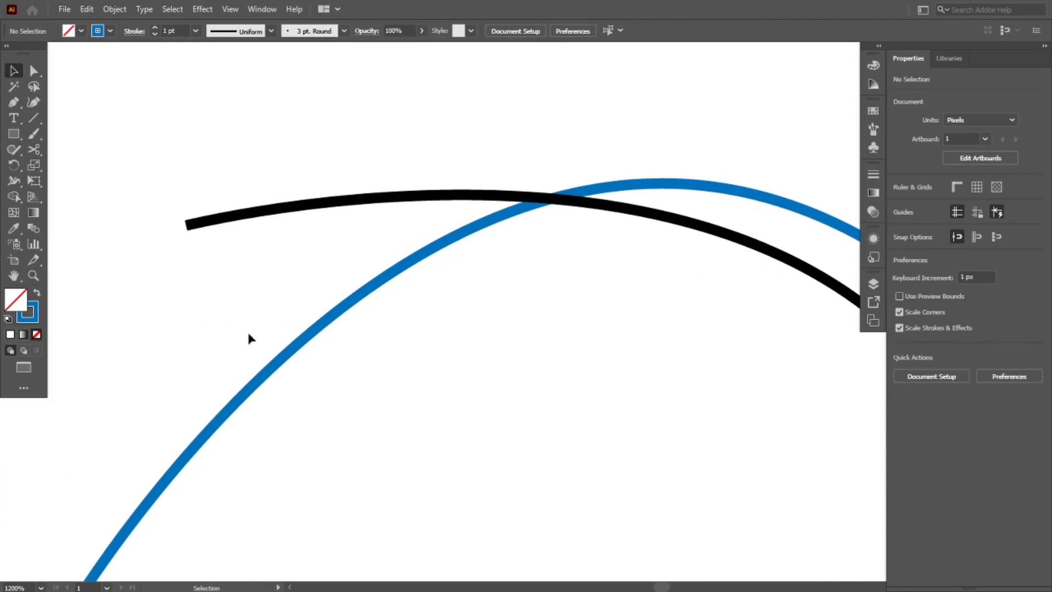
scroll(500, 317, up, 3)
scroll(501, 318, right, 3)
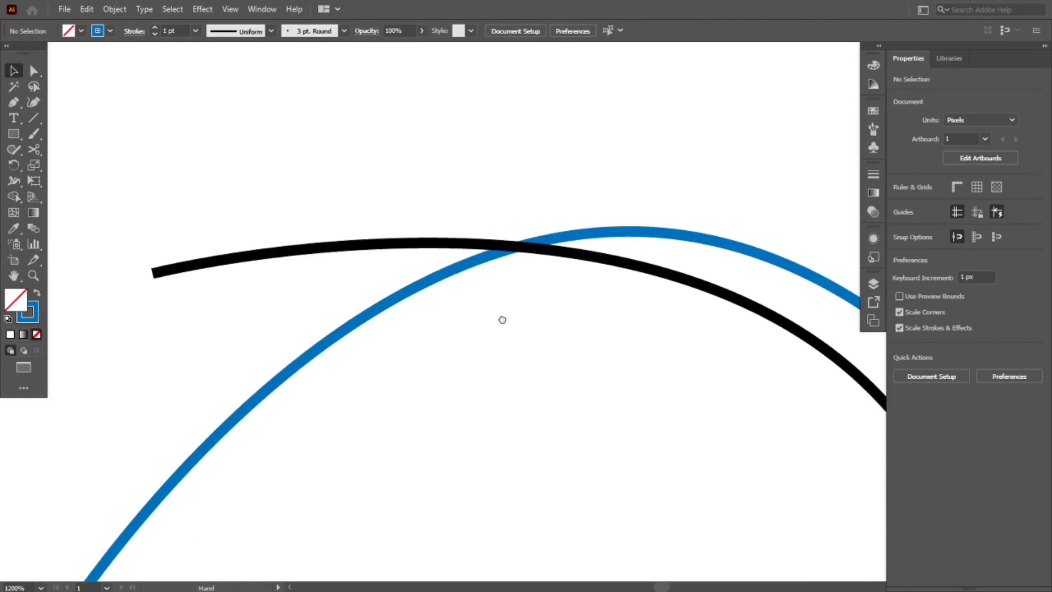
drag(425, 204, 489, 354)
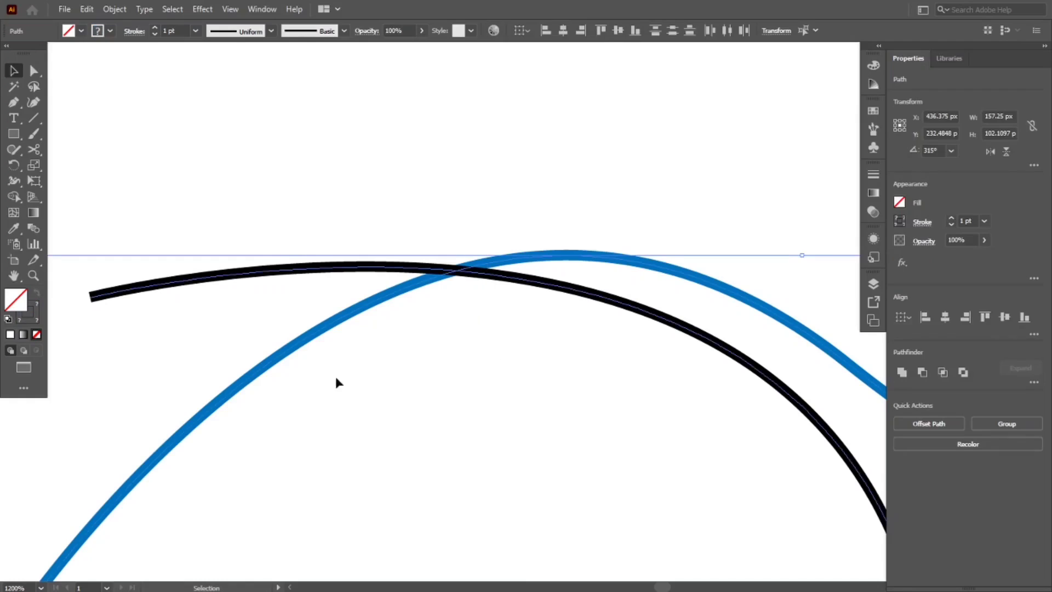
click(31, 154)
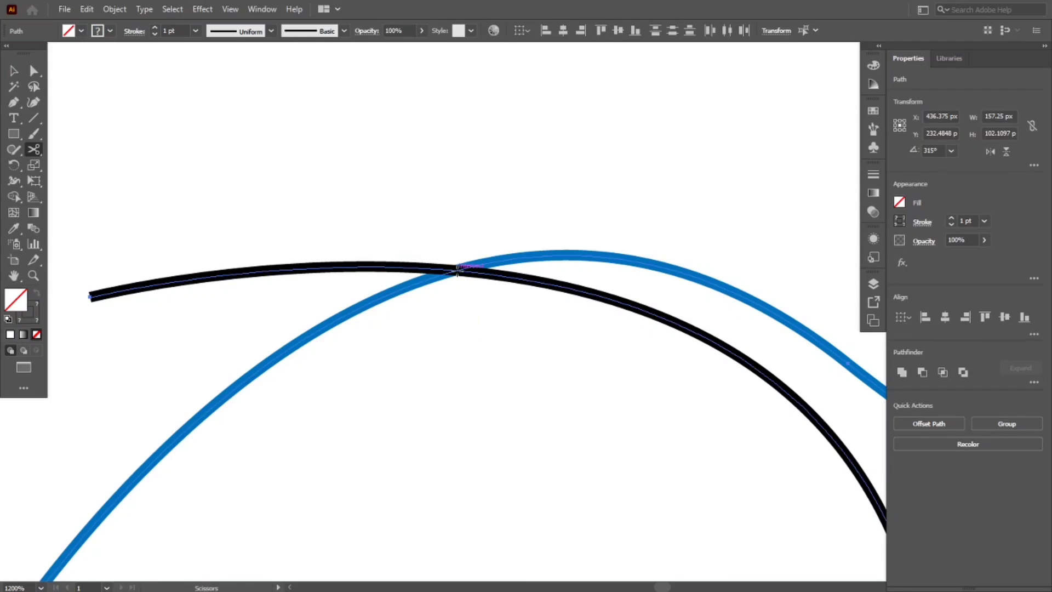
click(458, 269)
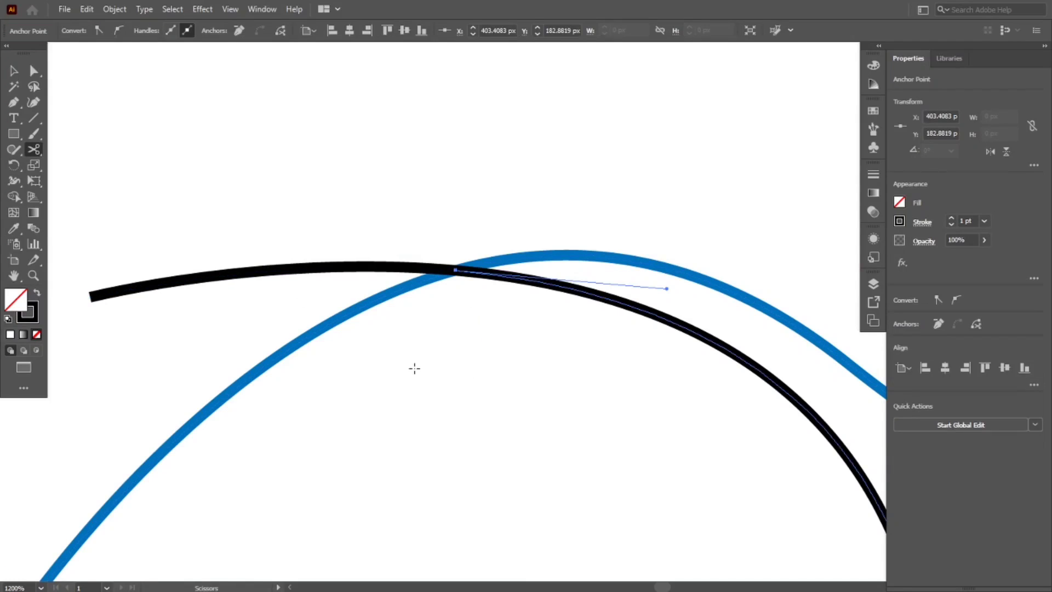
Delete the short black piece that extends outward from the intersection with the blue curve
key(f)
key(f)
key(v)
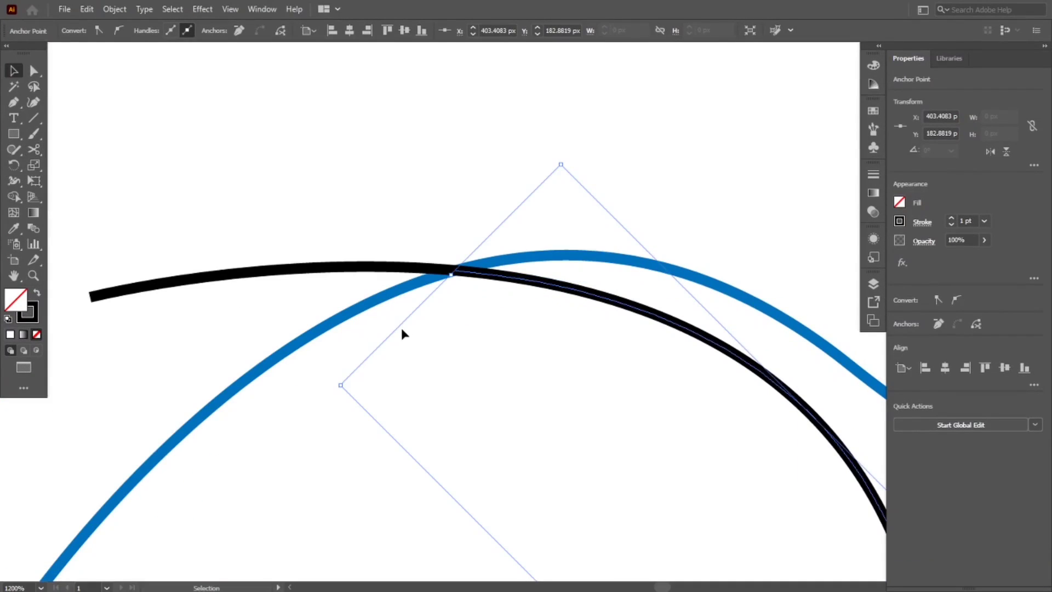
click(376, 328)
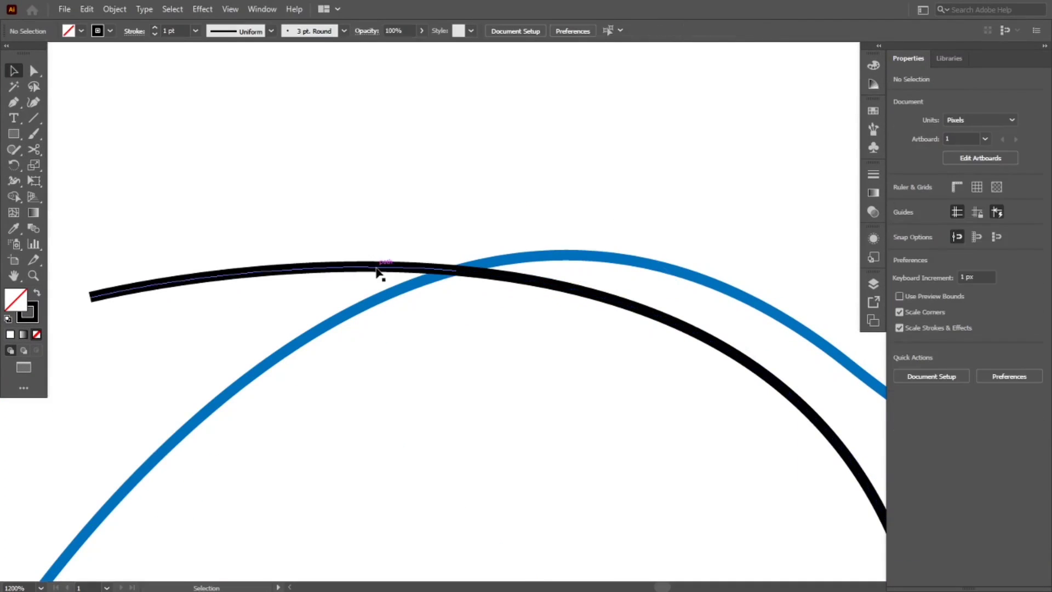
click(377, 269)
key(Delete)
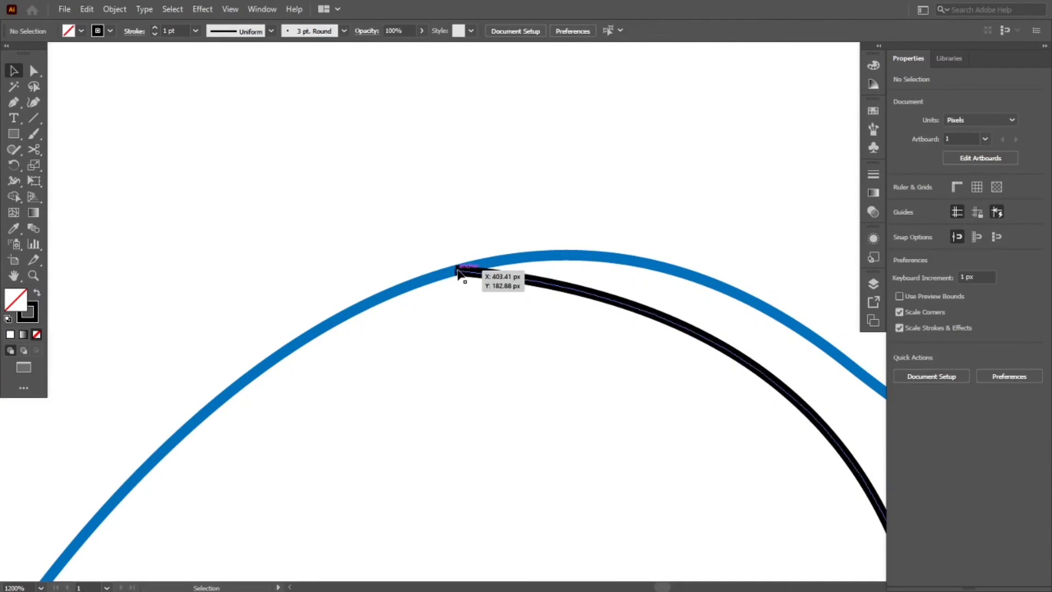
Try to cut the blue curve with the Scissors tool at the point where the black curve's endpoint lies on it
drag(441, 237, 476, 333)
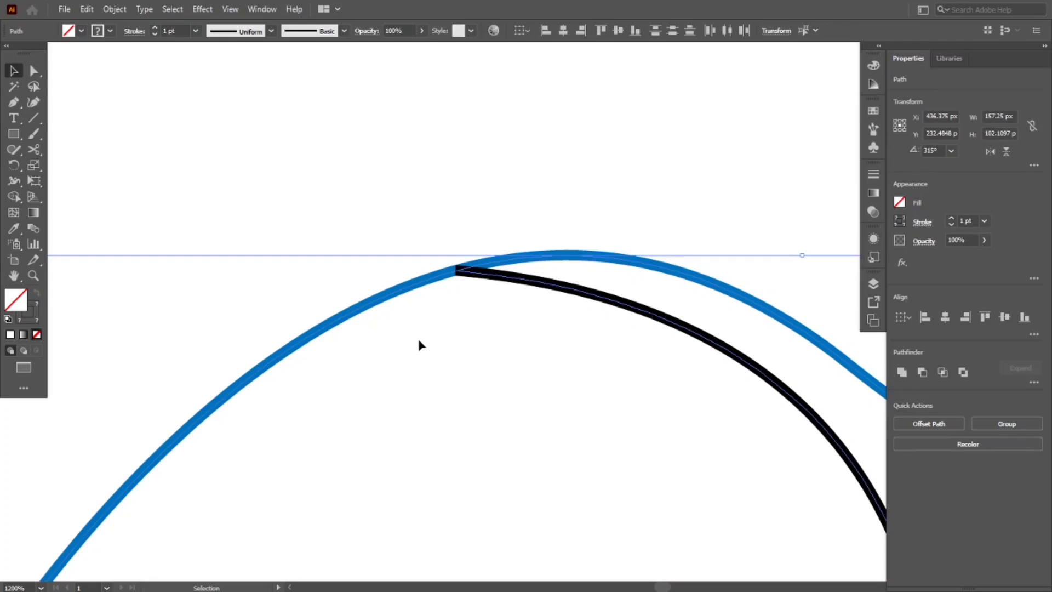
click(33, 149)
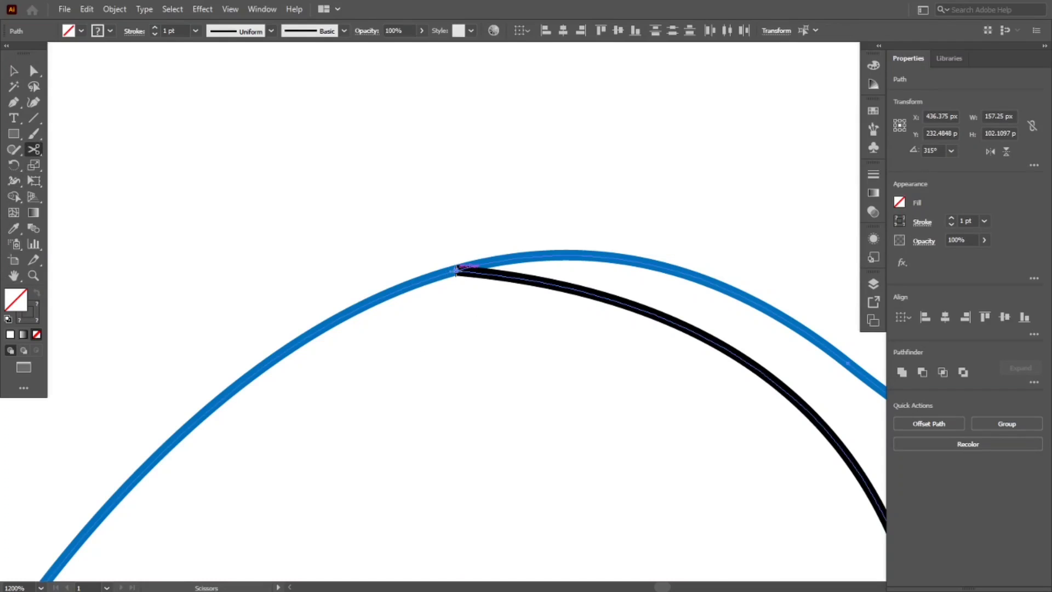
click(456, 270)
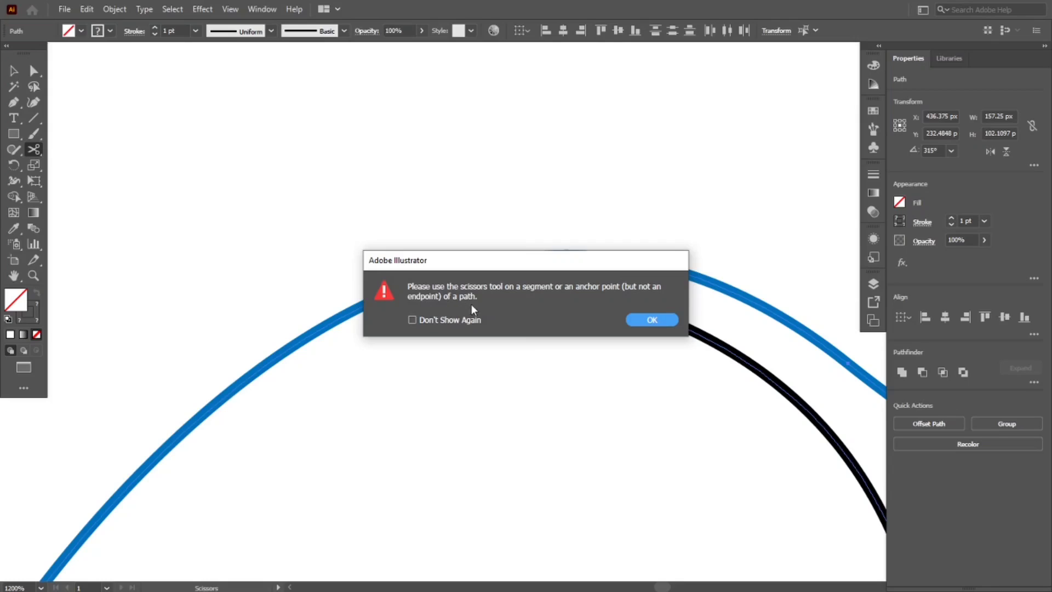
click(630, 321)
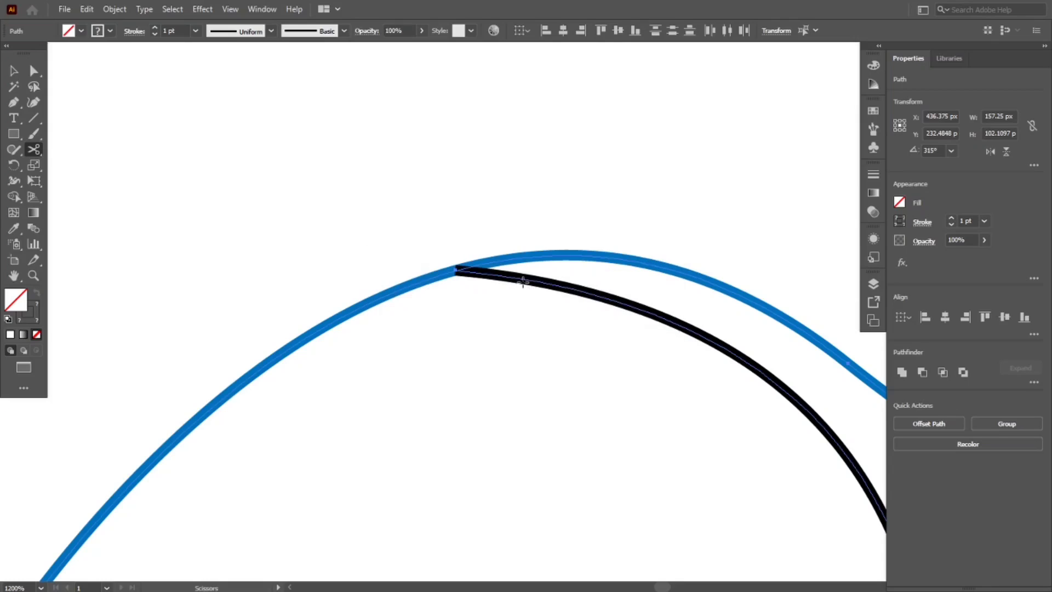
click(455, 270)
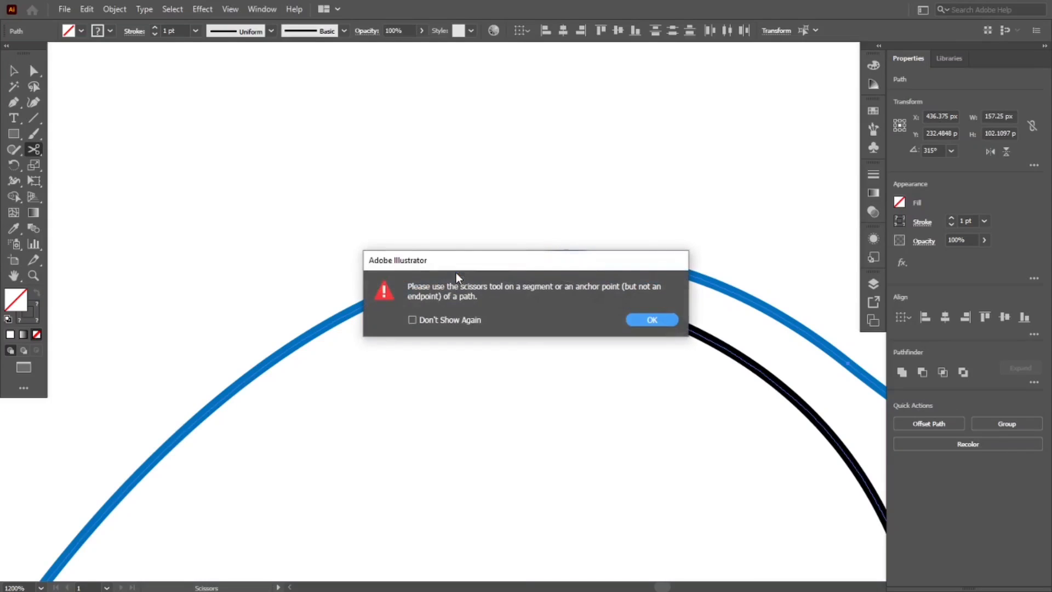
click(630, 319)
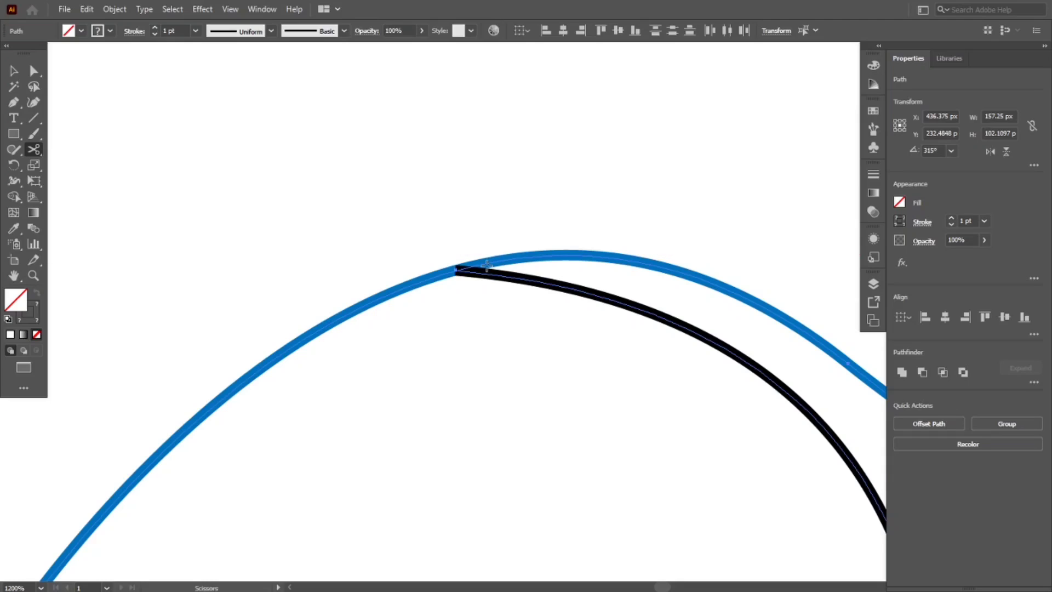
key(v)
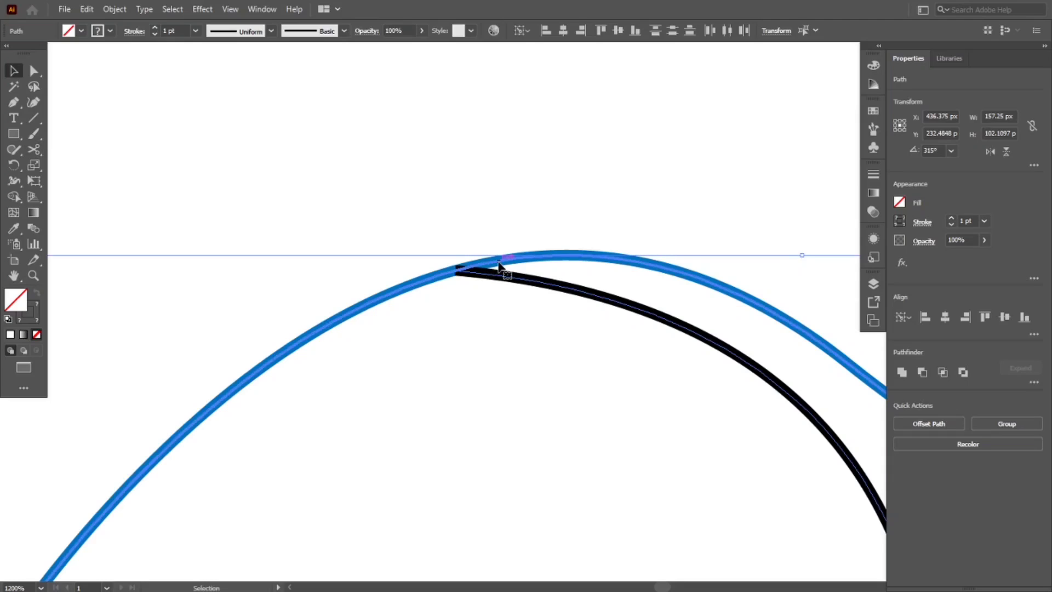
click(393, 348)
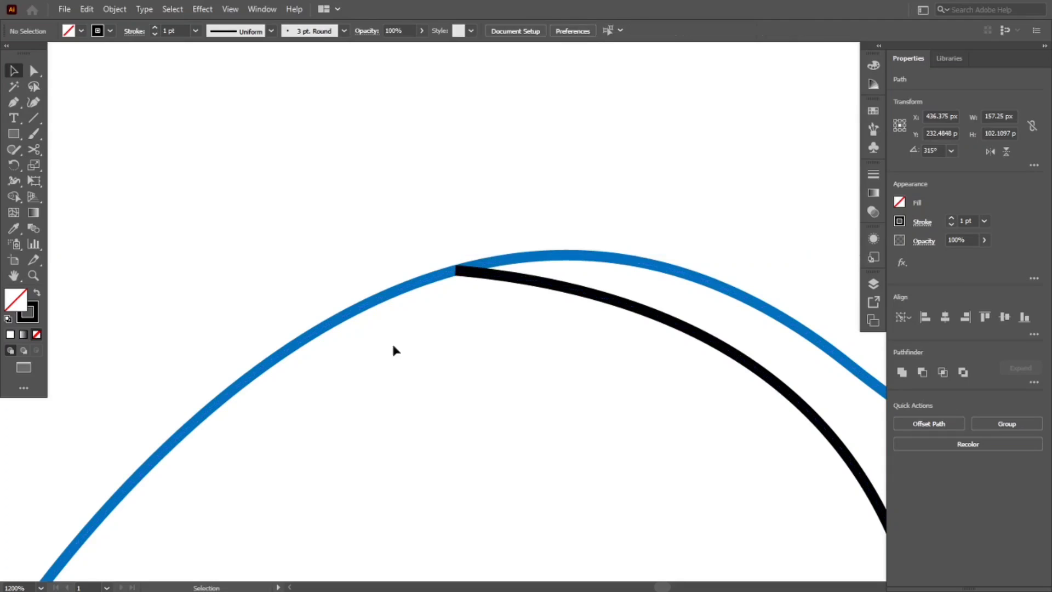
Bring the blue curve in front of the black curve
click(326, 330)
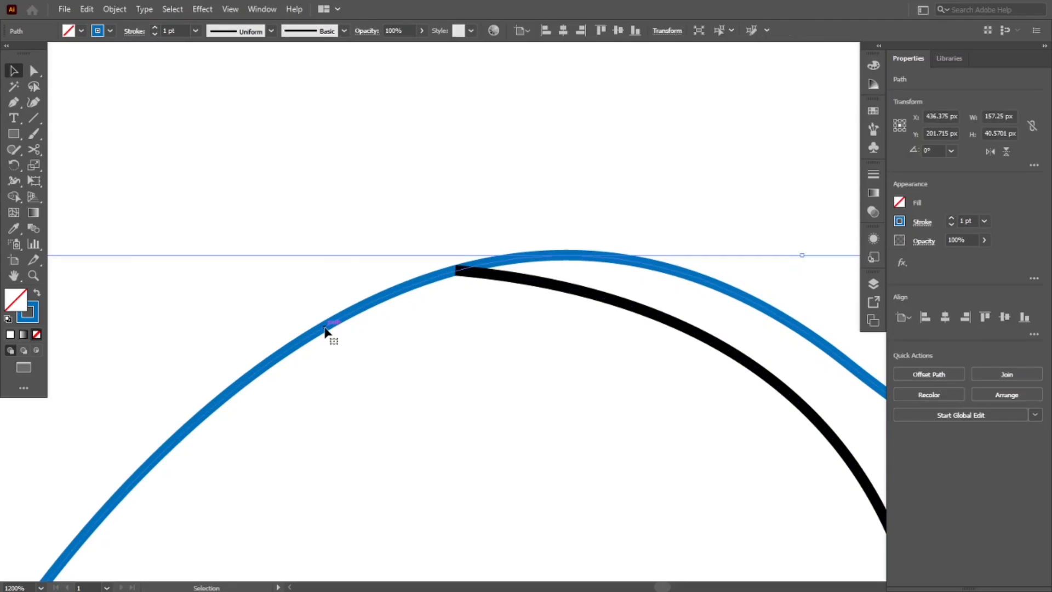
right_click(326, 329)
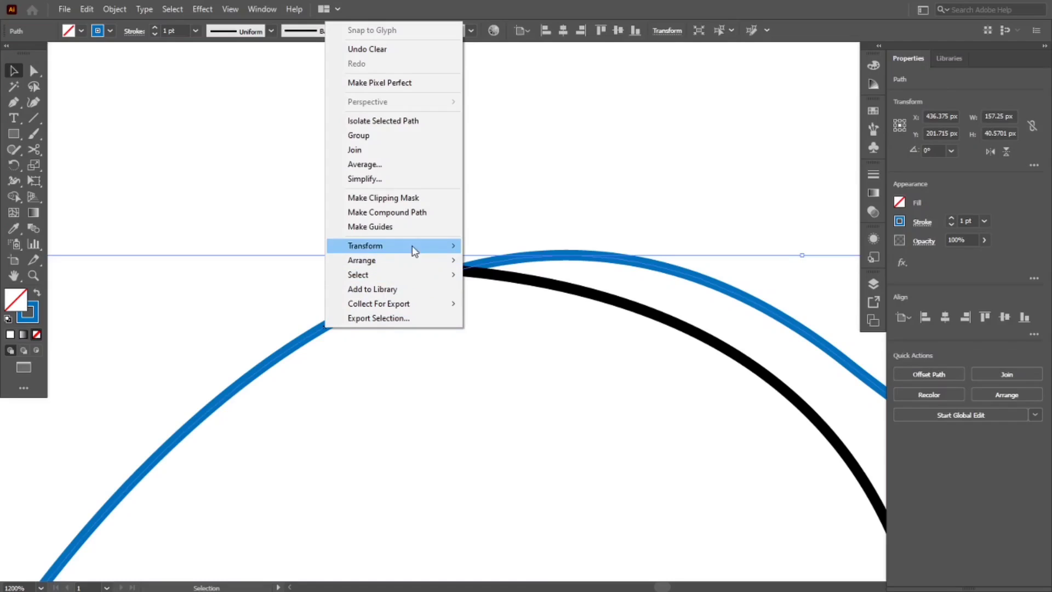
mouse_move(426, 261)
click(478, 260)
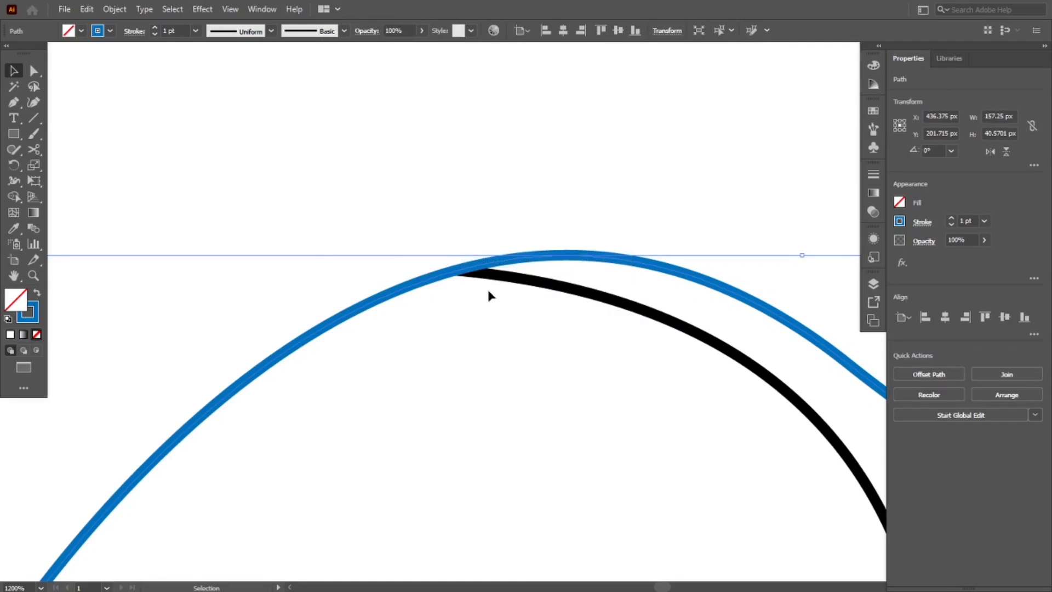
click(498, 311)
Select both curves and cut the blue curve where it meets the black curve's endpoint with the Scissors tool
drag(419, 235, 486, 310)
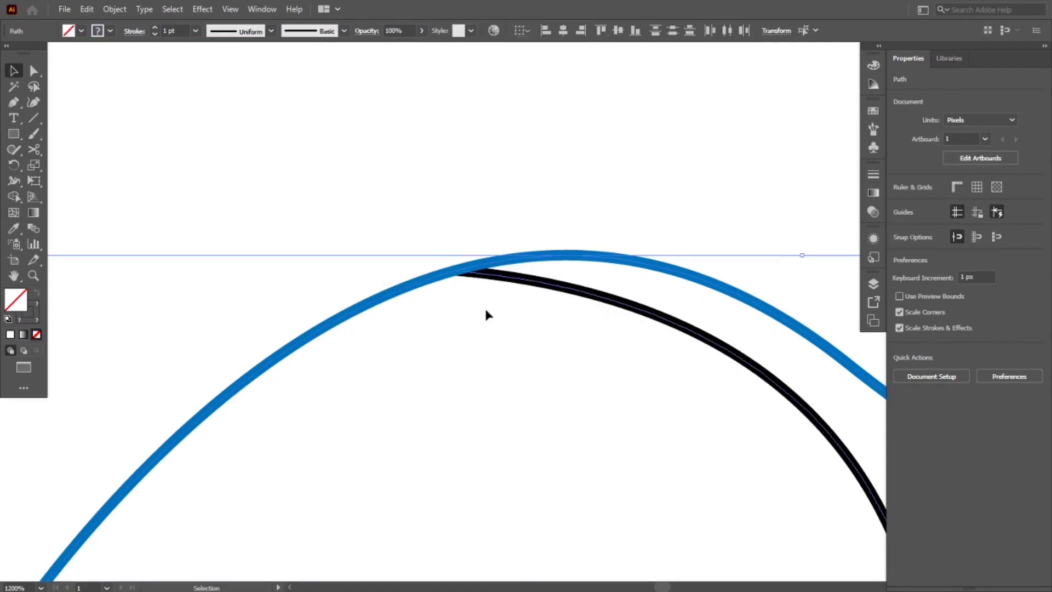
click(35, 153)
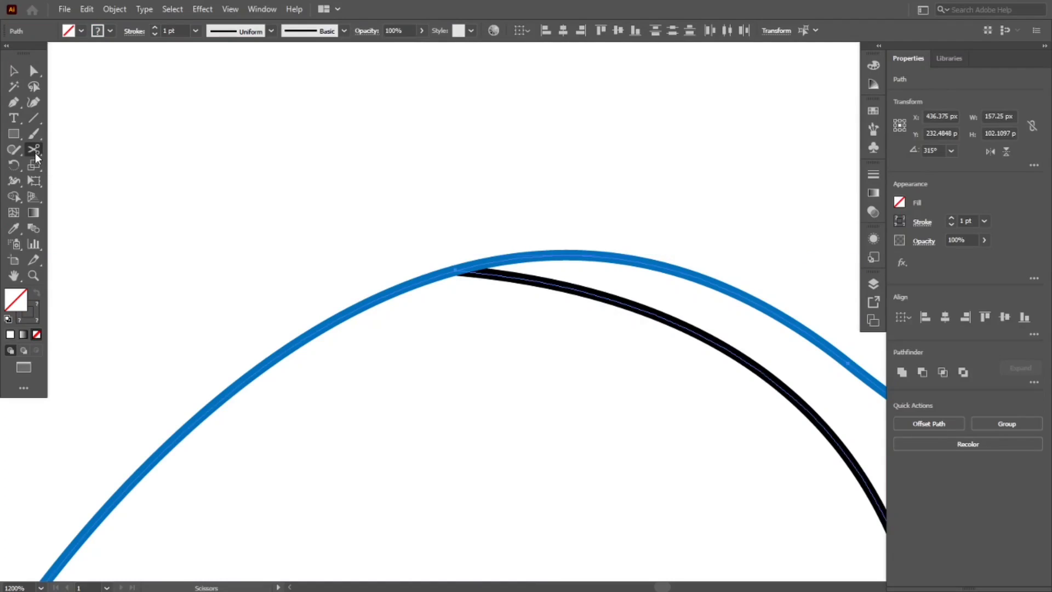
click(456, 271)
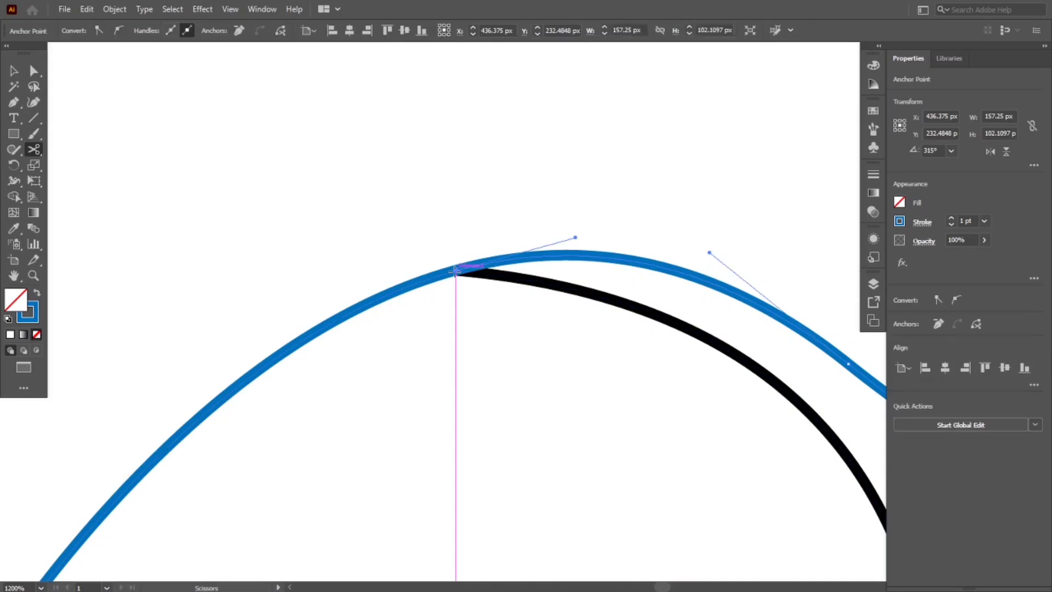
key(v)
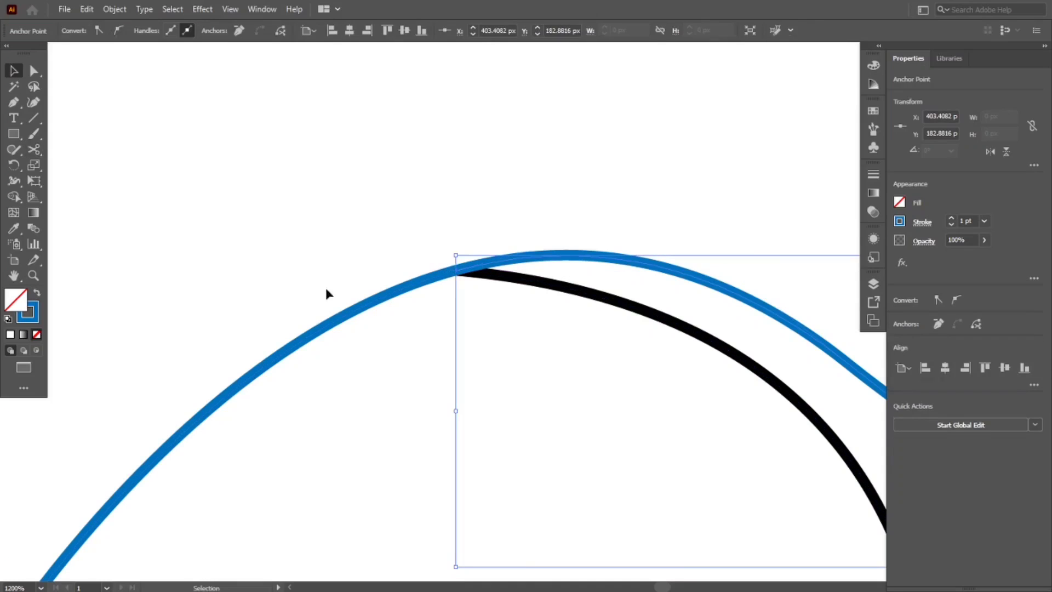
Delete the blue piece that extends outward from the cut point where the two curves meet
click(350, 322)
click(349, 315)
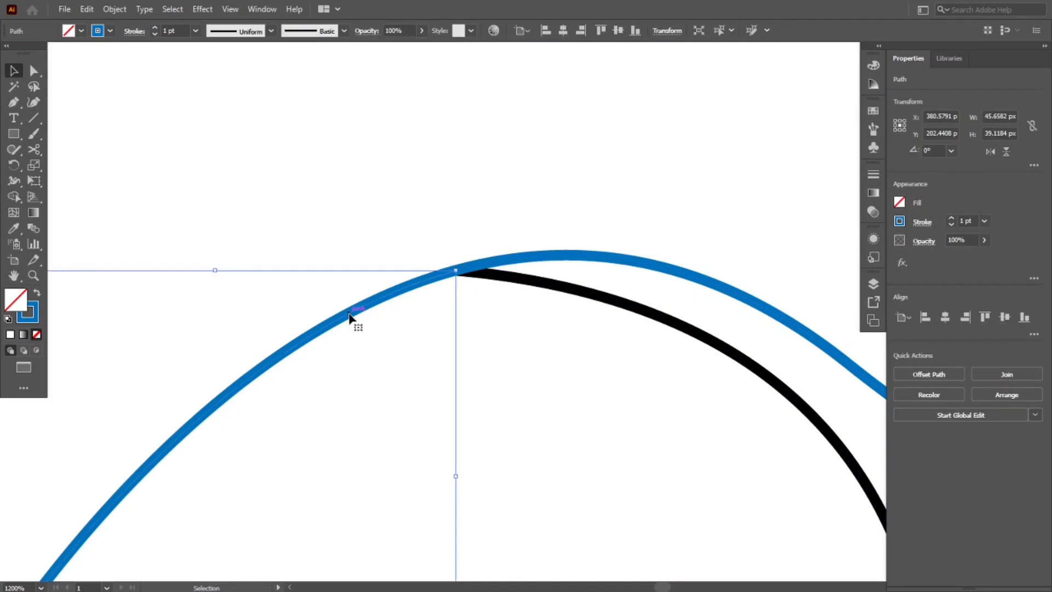
key(Delete)
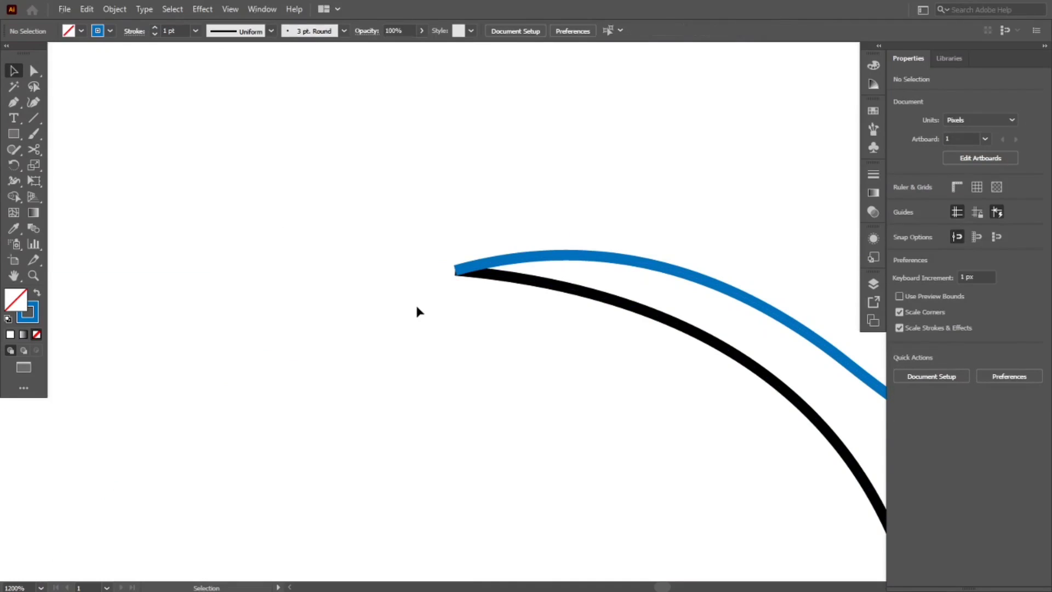
Join only the coinciding endpoints of the blue and black curves at their shared tip
scroll(416, 311, down, 4)
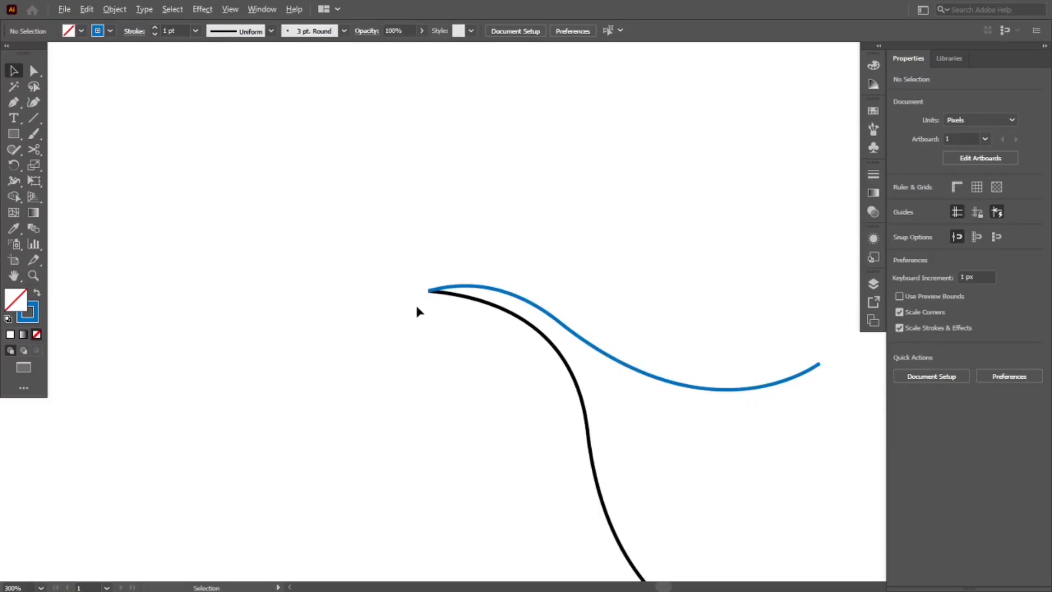
key(space)
drag(472, 355, 368, 283)
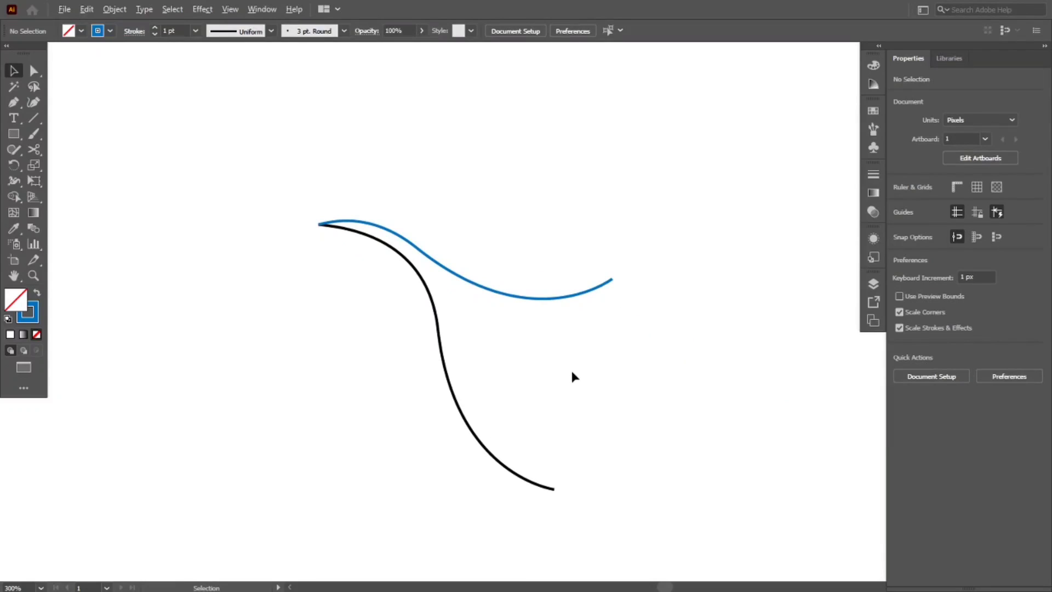
scroll(571, 370, up, 1)
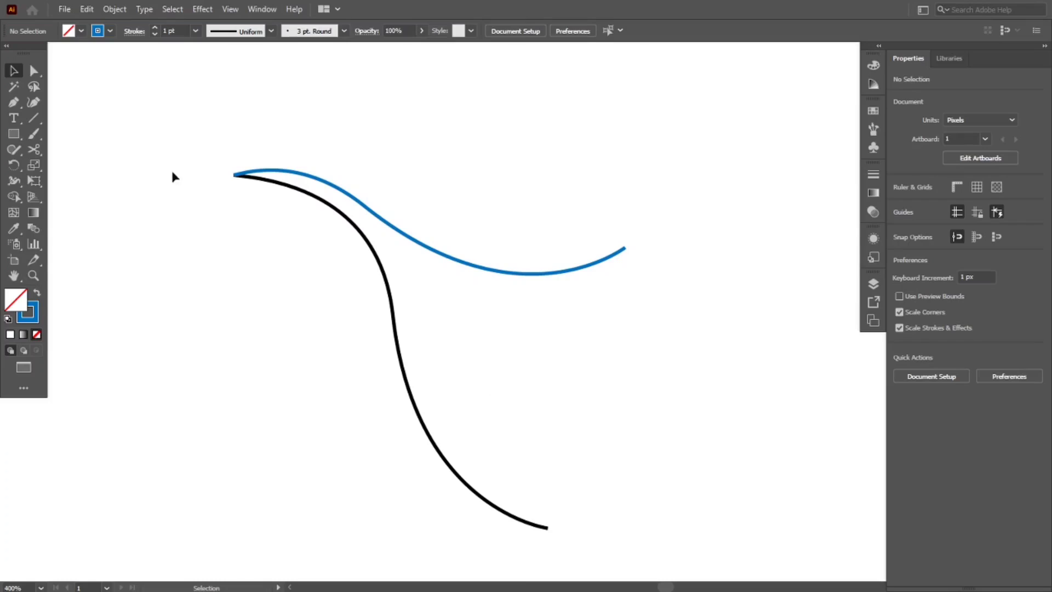
click(34, 70)
drag(213, 159, 259, 212)
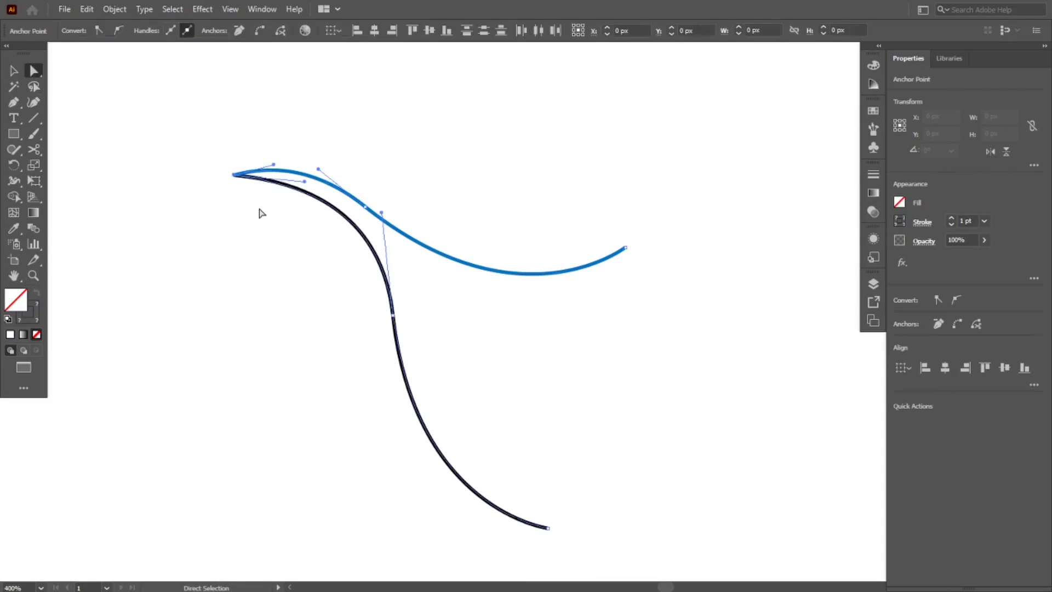
key(ctrl+j)
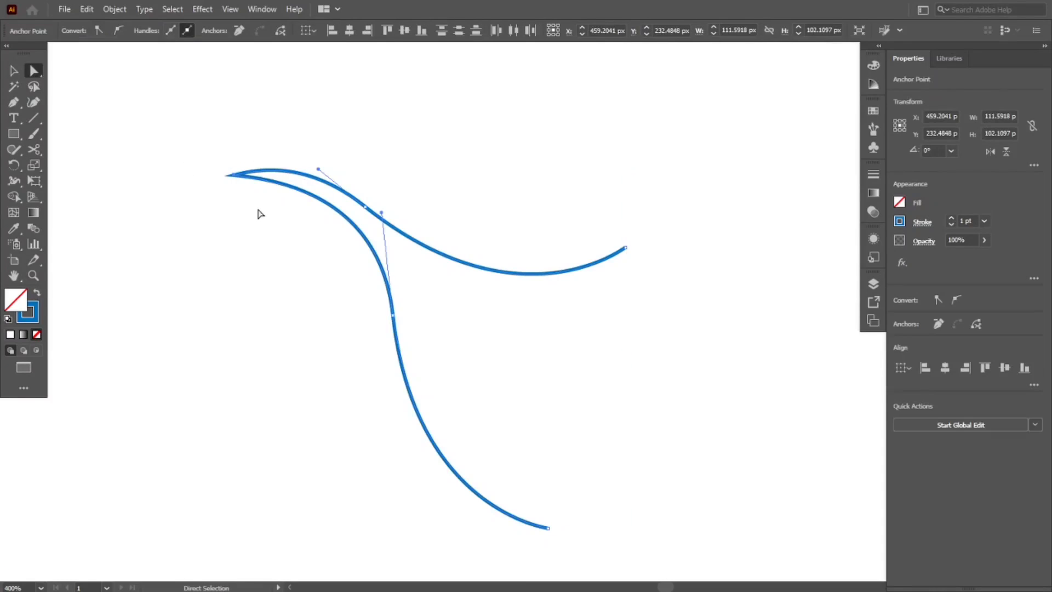
key(v)
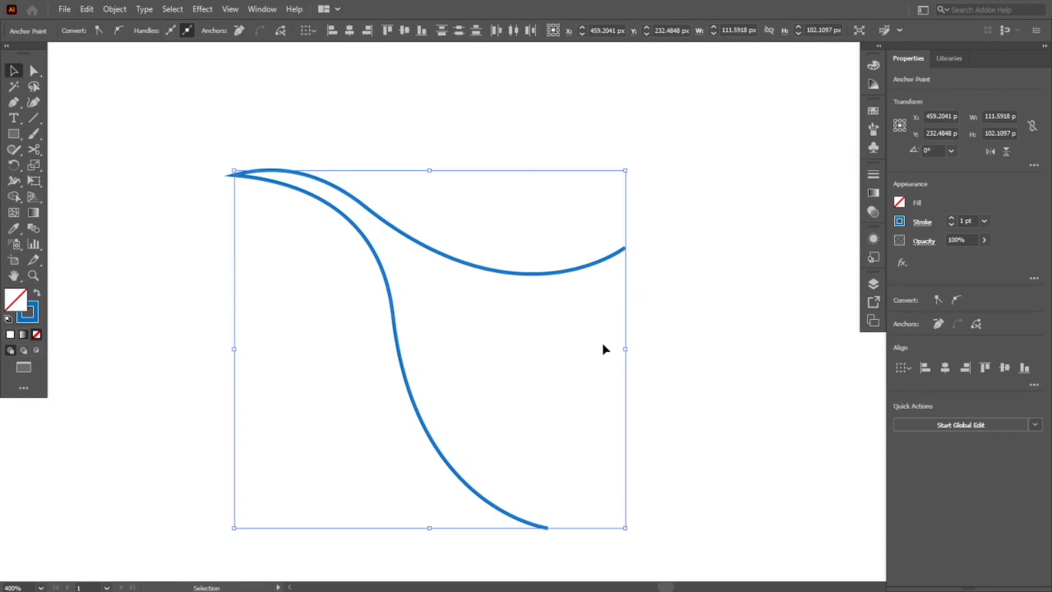
click(686, 366)
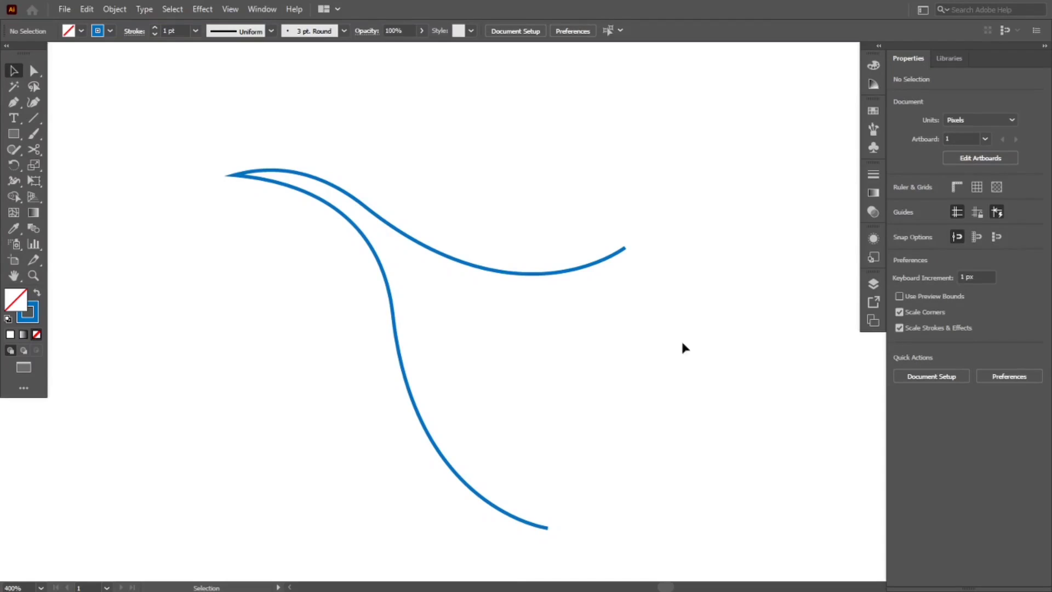
Join the whole blue and black curves into a single path and deselect it
click(350, 233)
right_click(284, 191)
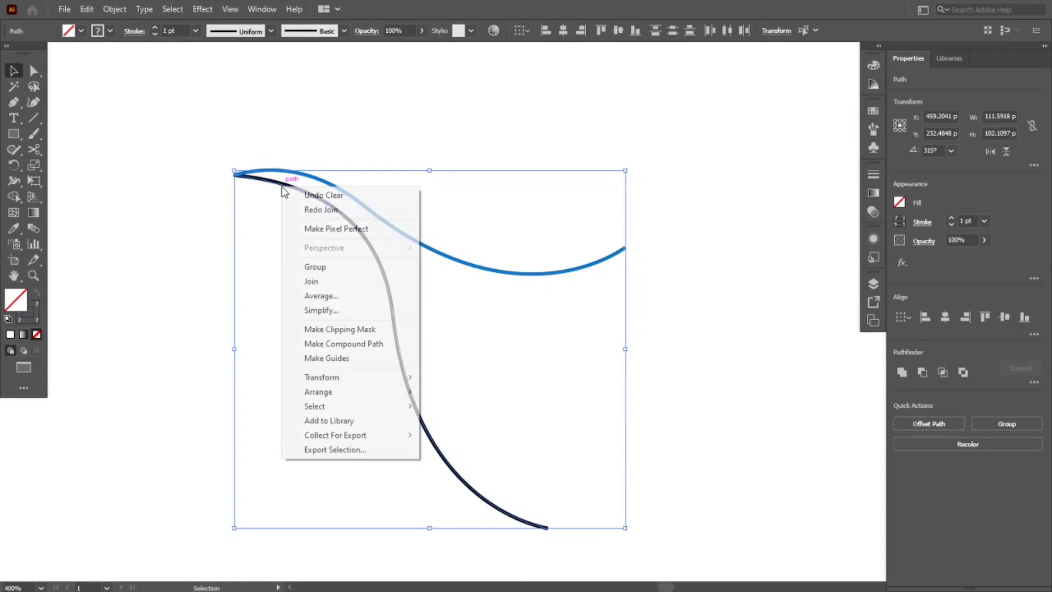
click(332, 279)
click(688, 327)
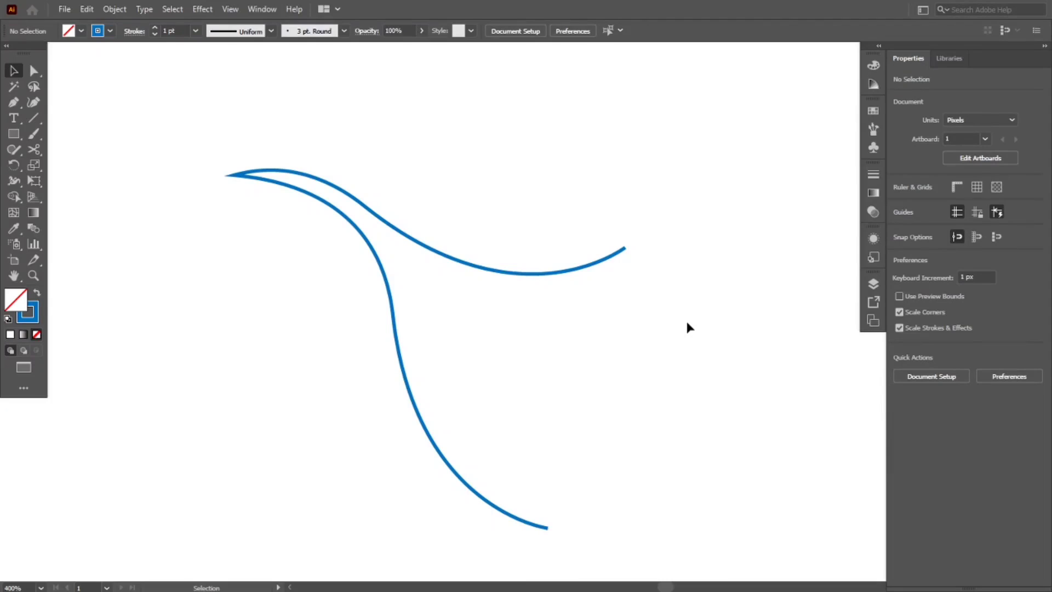
Delete the joined path and reset the drawing colours to the default white fill and black stroke
click(387, 288)
key(Delete)
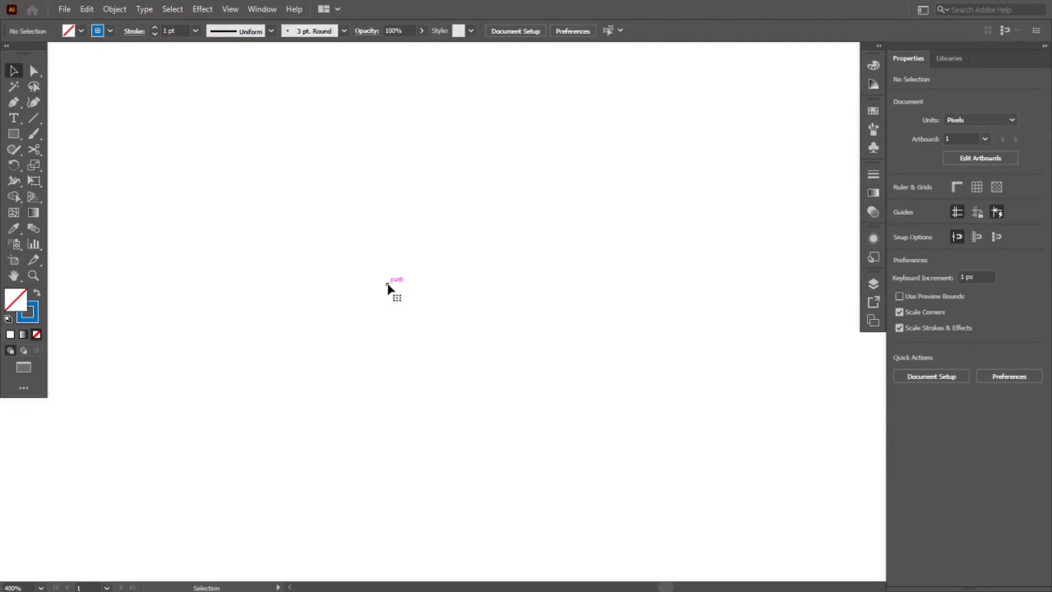
key(d)
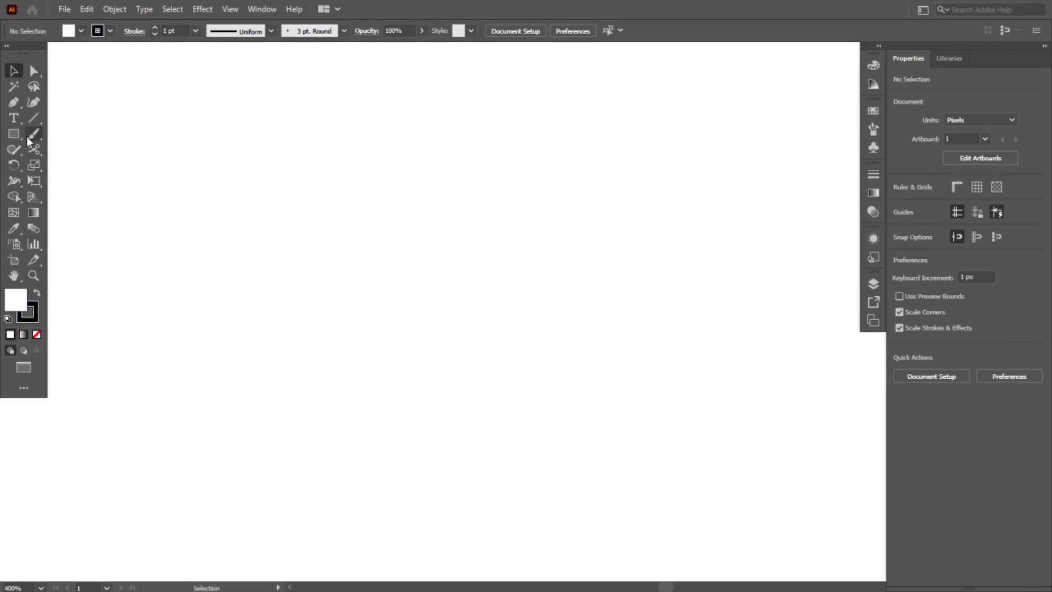
Draw a square about 37 px wide, fill it with medium blue and deselect it
key(m)
drag(302, 212, 421, 345)
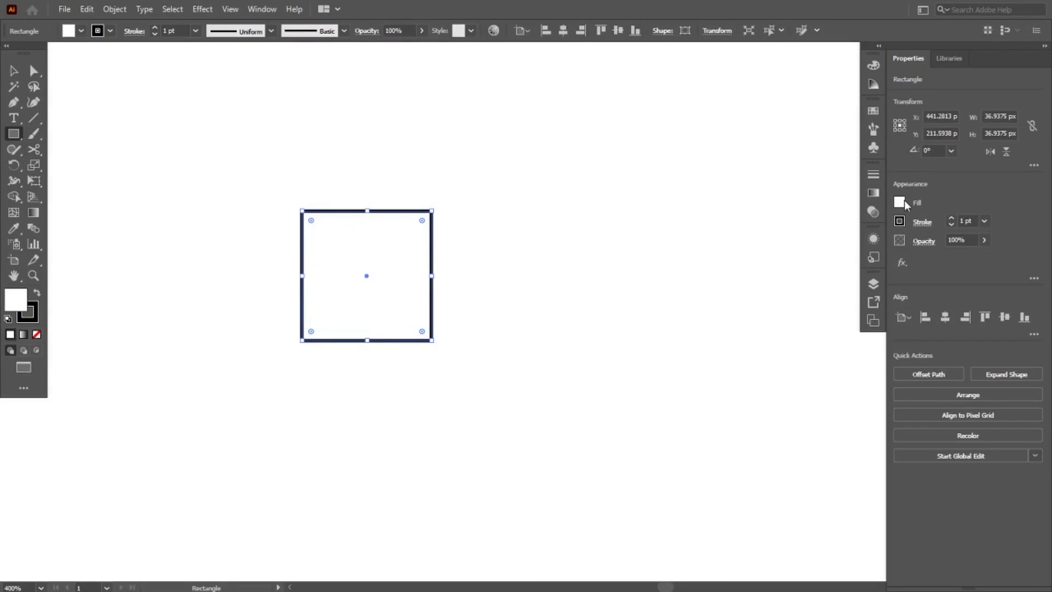
click(902, 203)
click(844, 259)
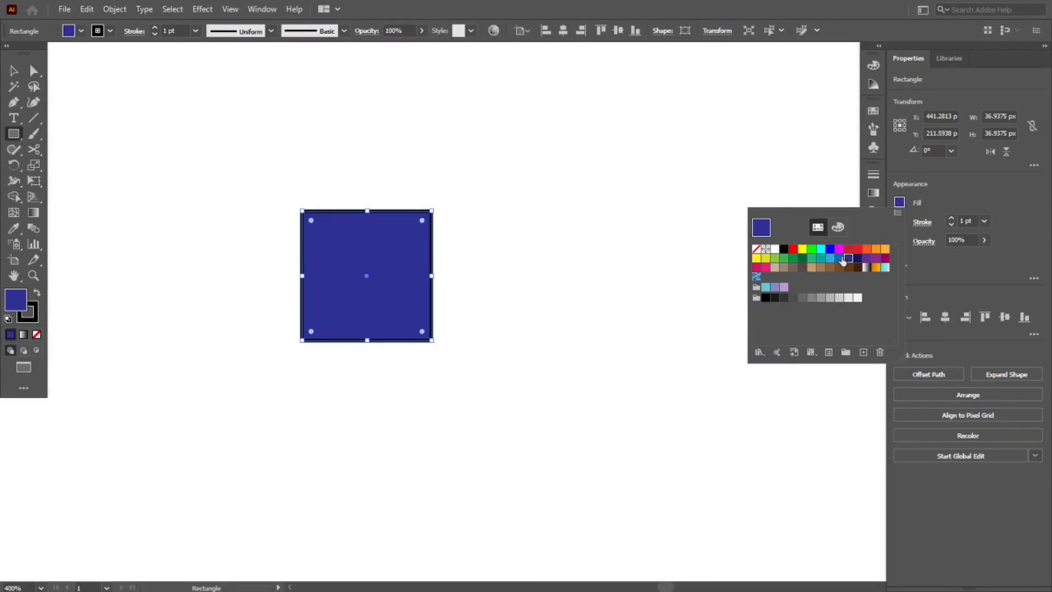
click(840, 258)
click(5, 71)
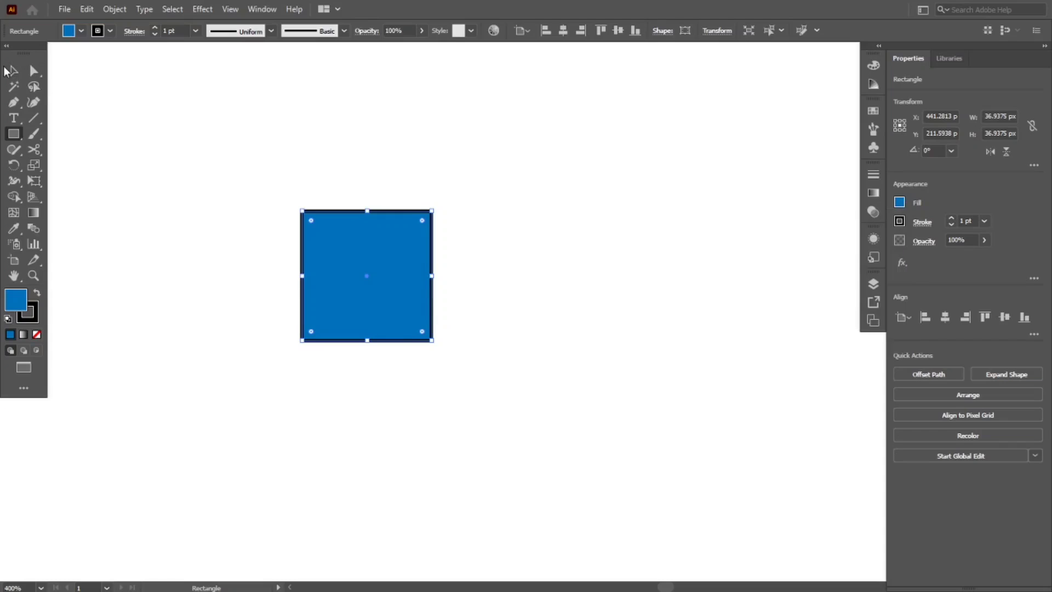
click(7, 71)
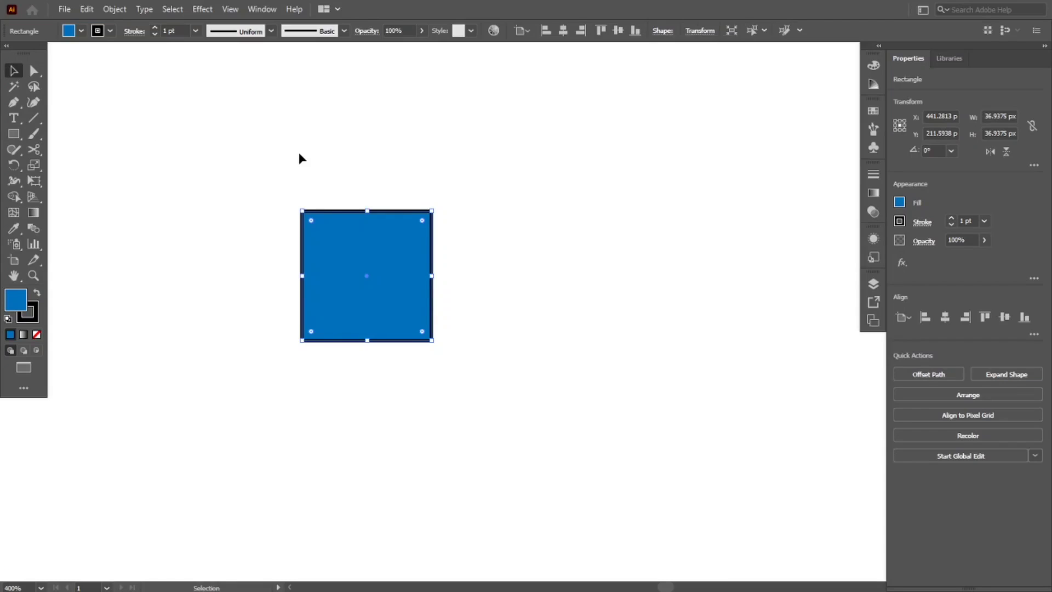
click(468, 258)
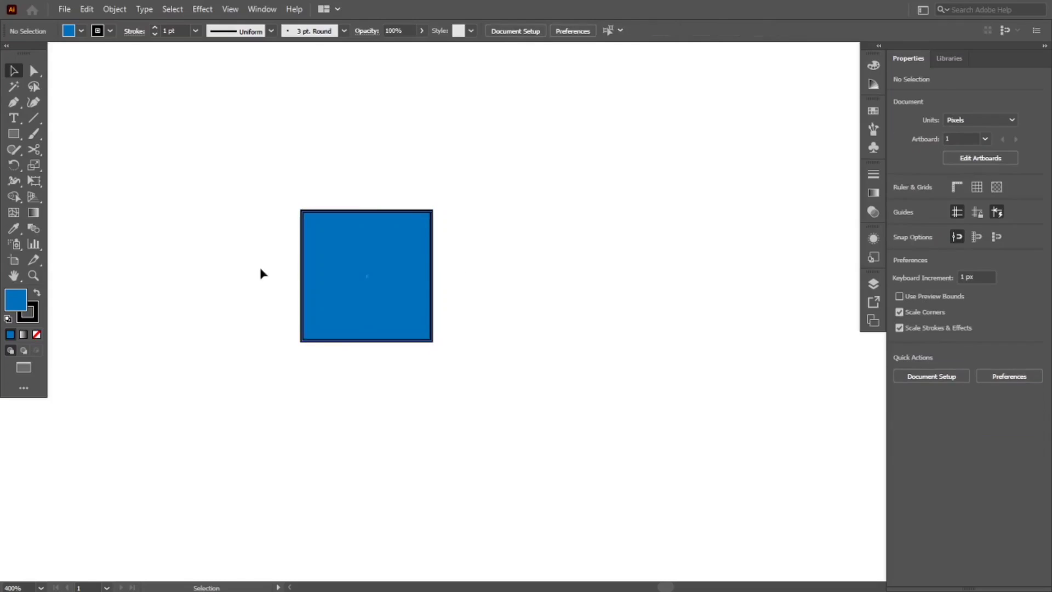
Try to cut the blue square with the Scissors tool inside its filled area
click(338, 274)
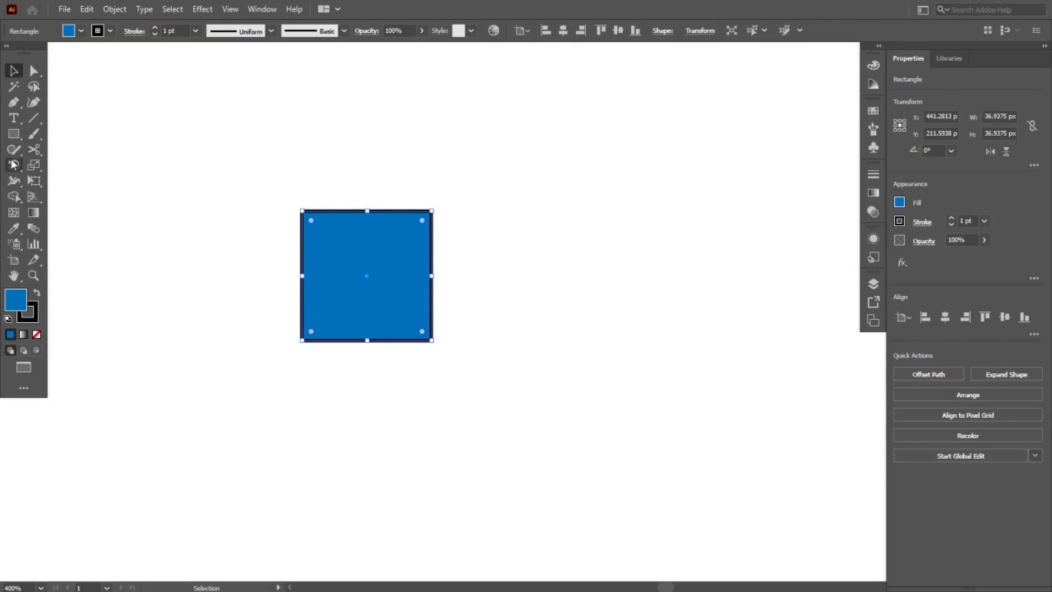
click(34, 150)
click(387, 282)
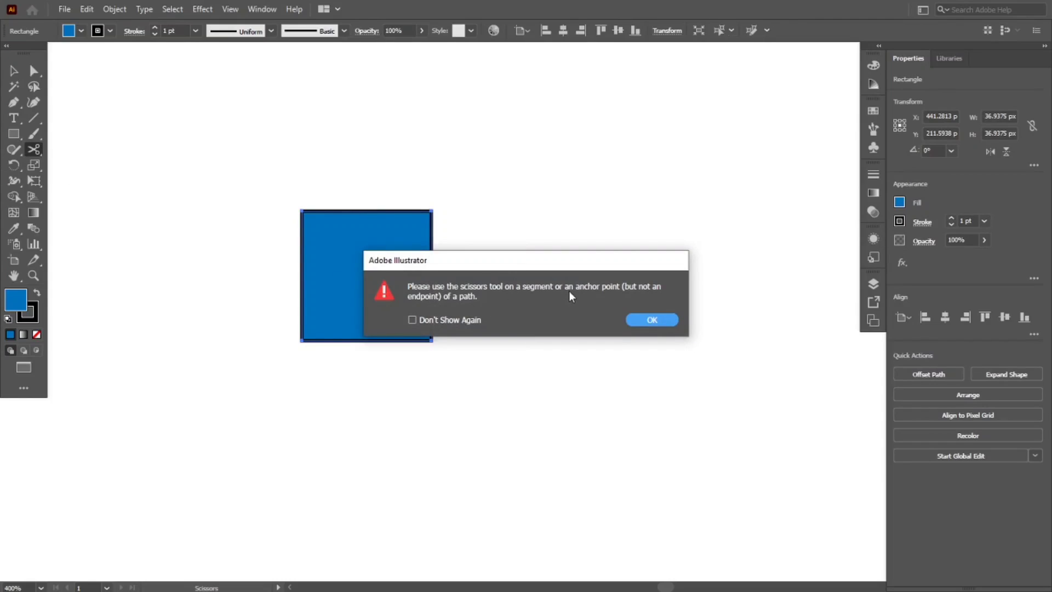
click(641, 316)
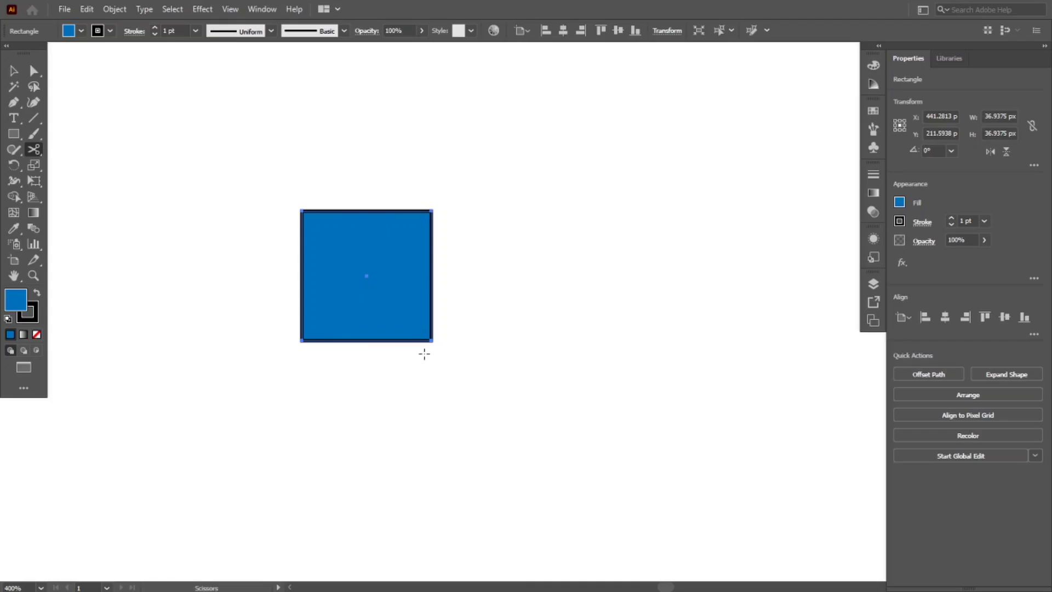
Cut the square with the Scissors tool at its upper-left and lower-right corner anchors
scroll(357, 279, up, 4)
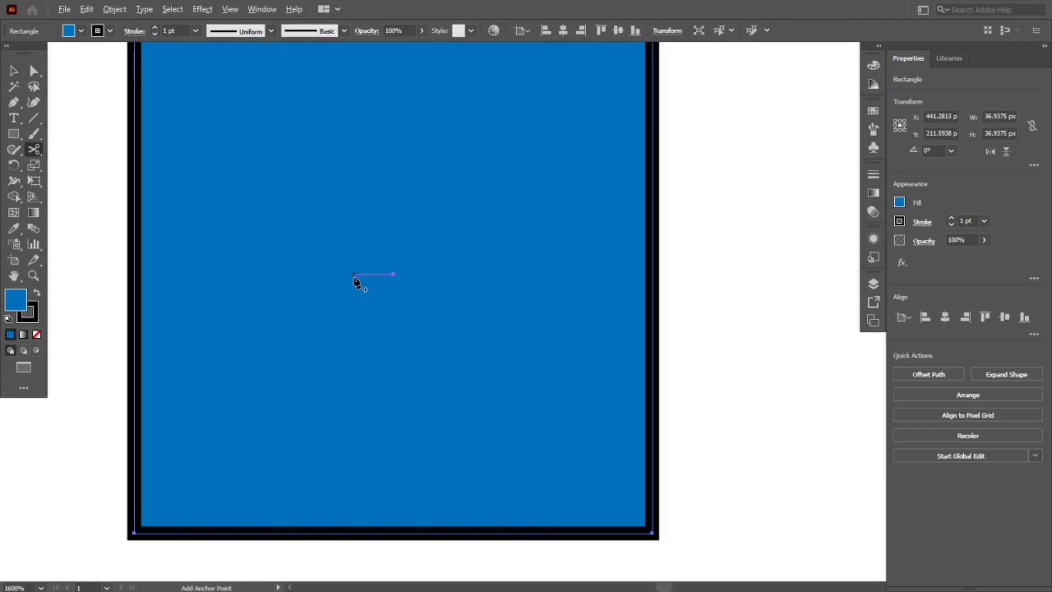
key(plus)
scroll(367, 228, down, 1)
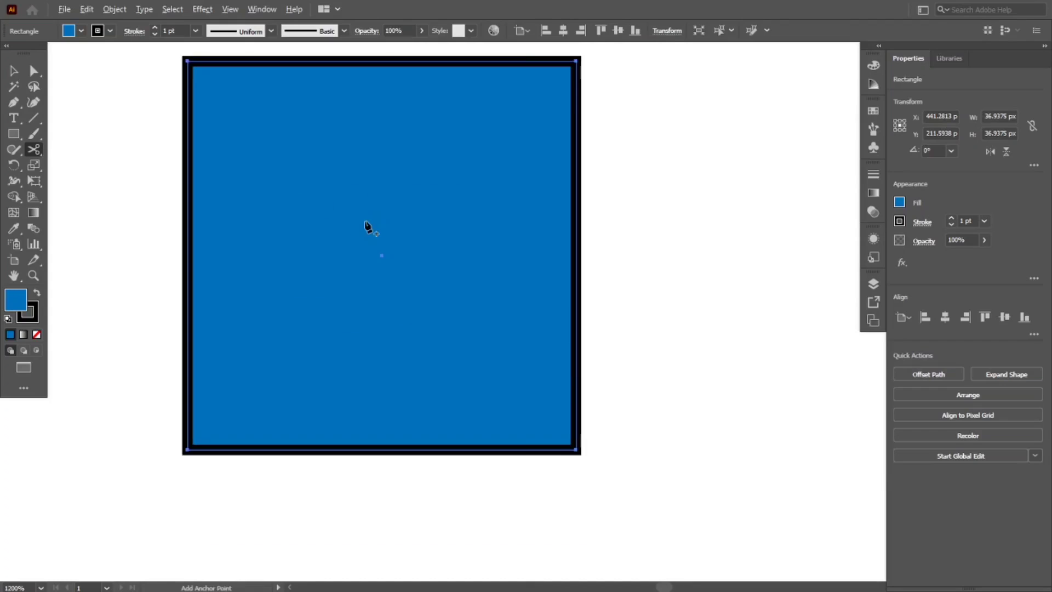
scroll(366, 227, down, 1)
key(c)
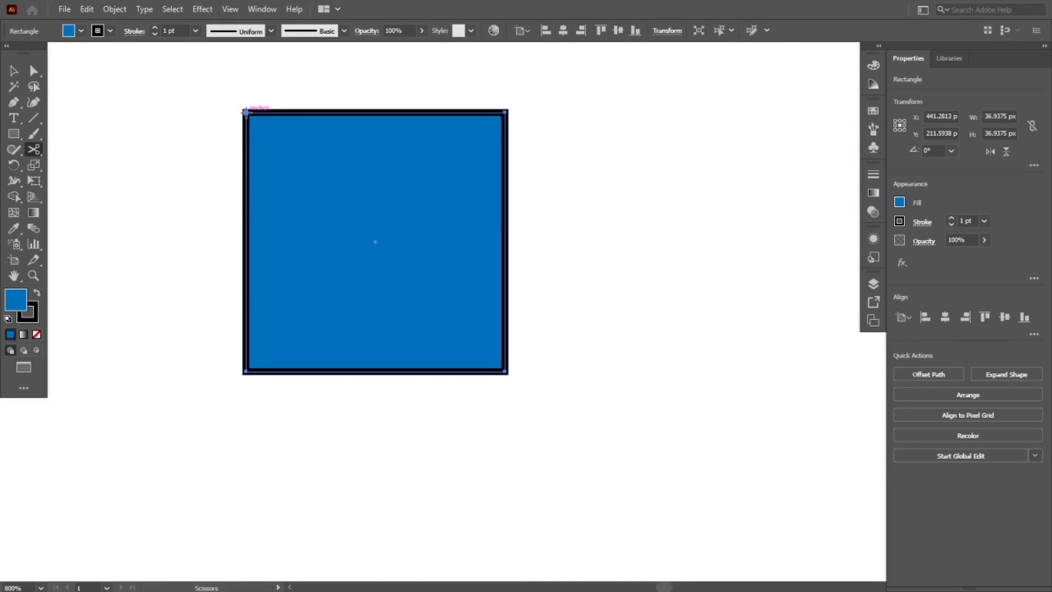
click(245, 112)
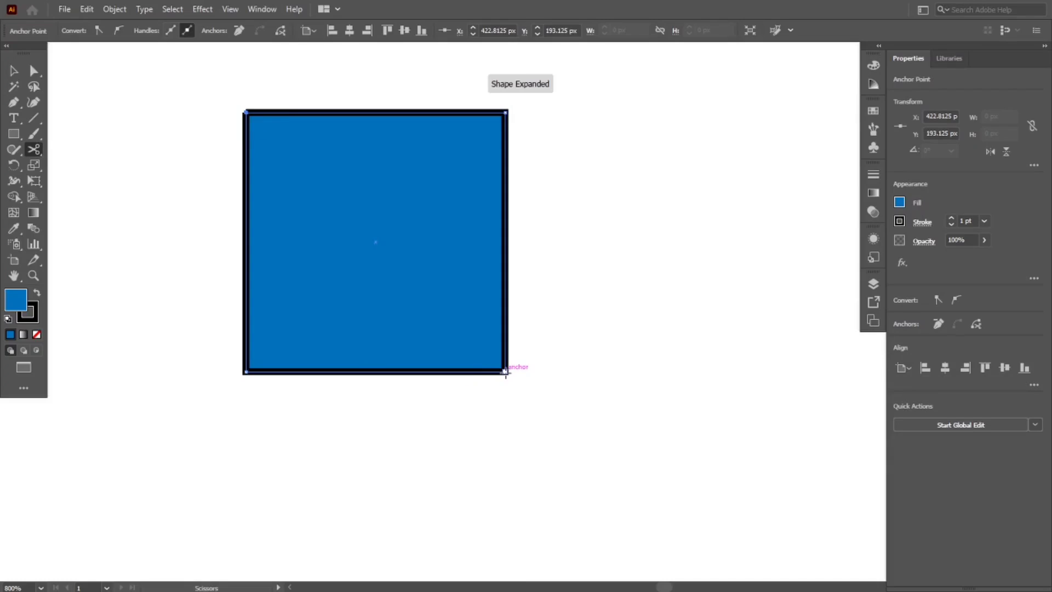
click(505, 372)
Move the two triangular halves of the square apart diagonally, leaving a gap between them
key(v)
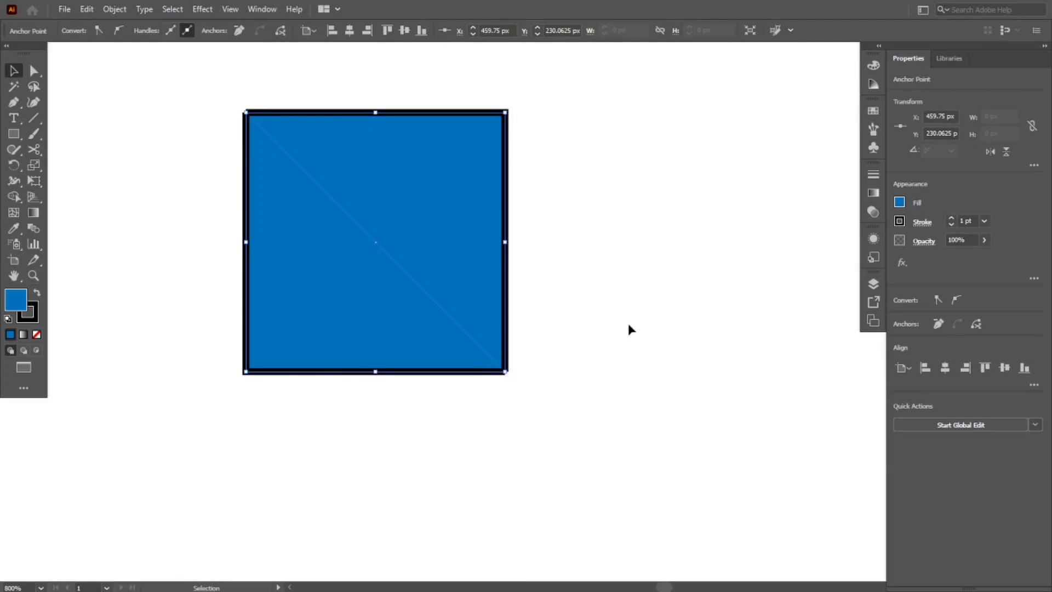
drag(485, 205, 566, 166)
click(362, 309)
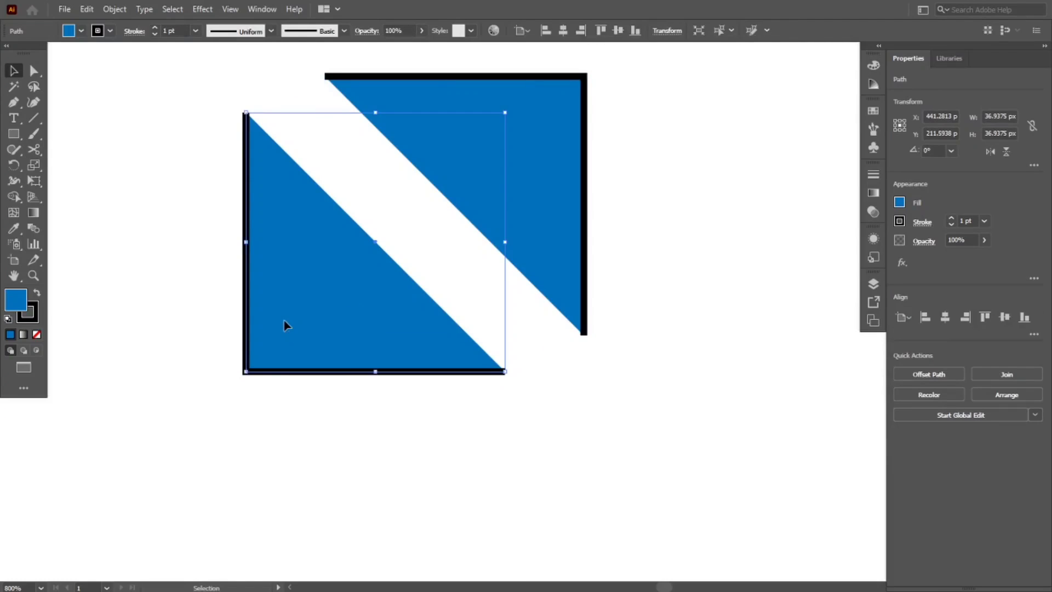
drag(284, 327, 242, 346)
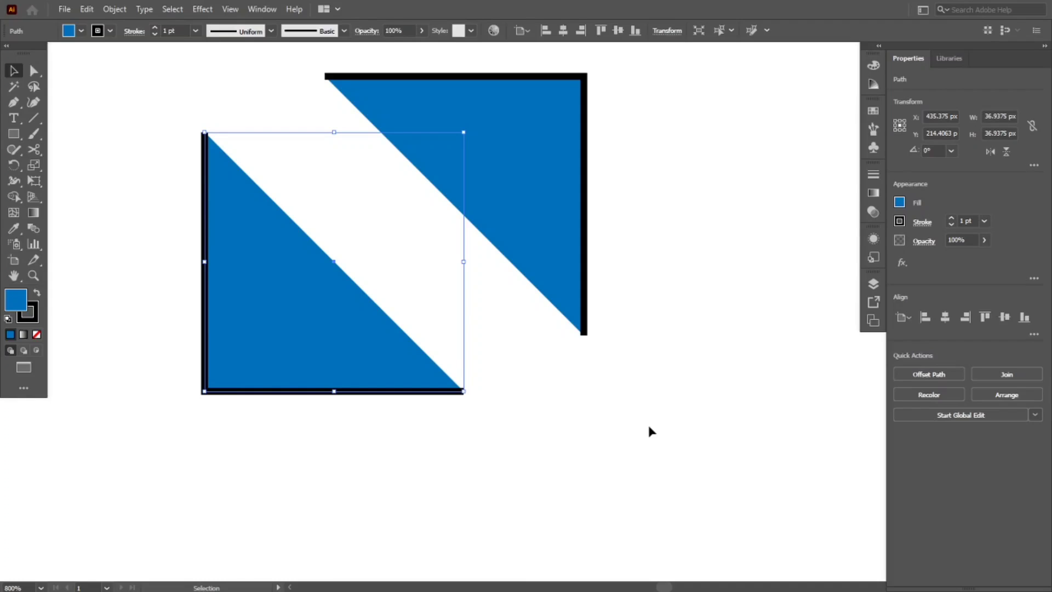
click(648, 429)
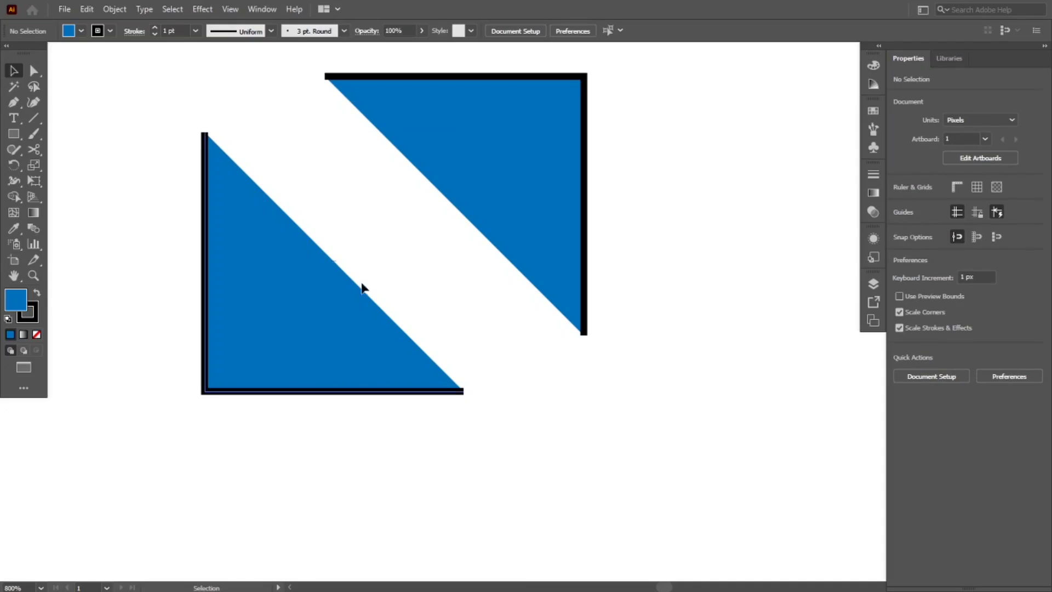
Move both triangles together a short distance down and to the left, and deselect them
drag(658, 187, 343, 455)
drag(575, 270, 513, 304)
click(629, 283)
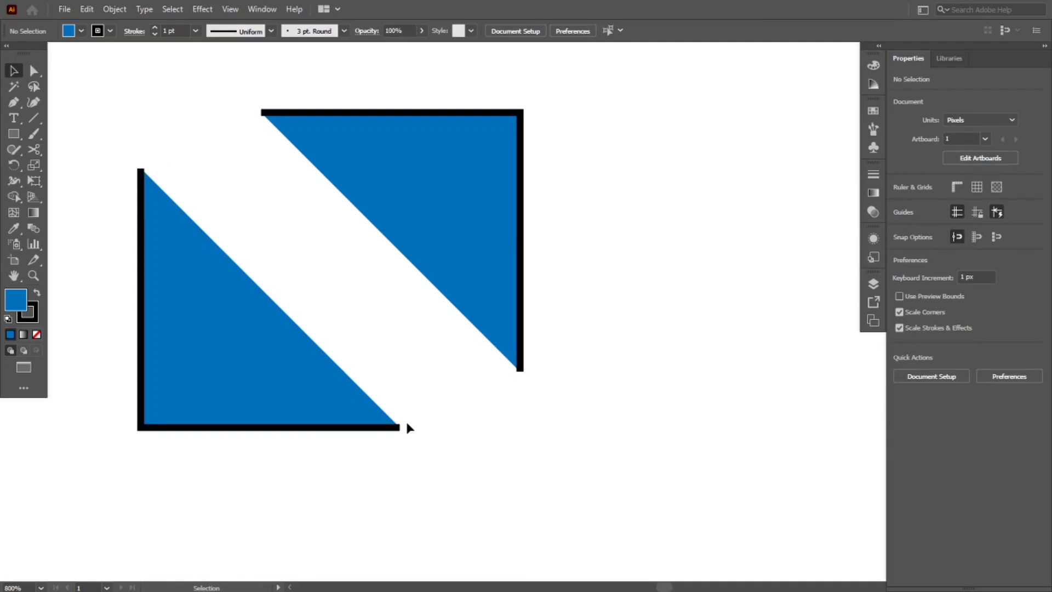
Join the two open endpoints of the lower-left triangle to close its stroke along the diagonal
click(252, 400)
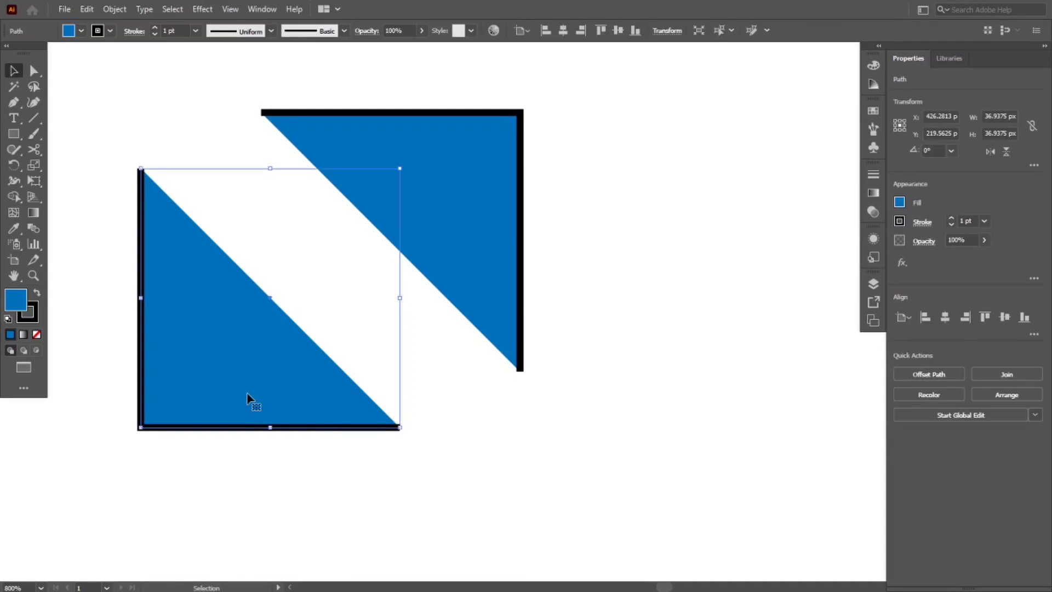
click(176, 107)
click(33, 70)
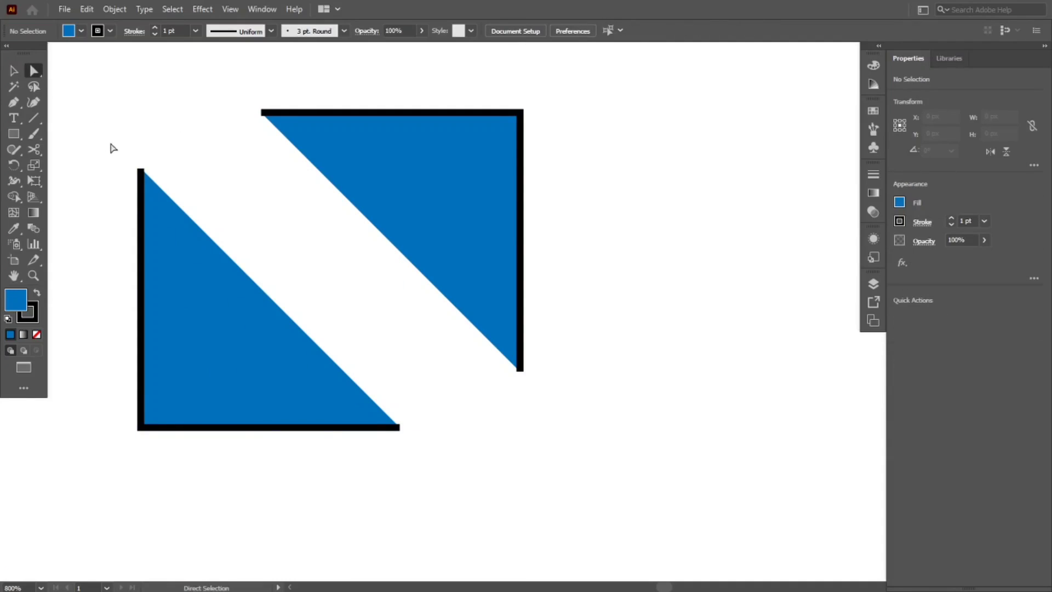
click(142, 169)
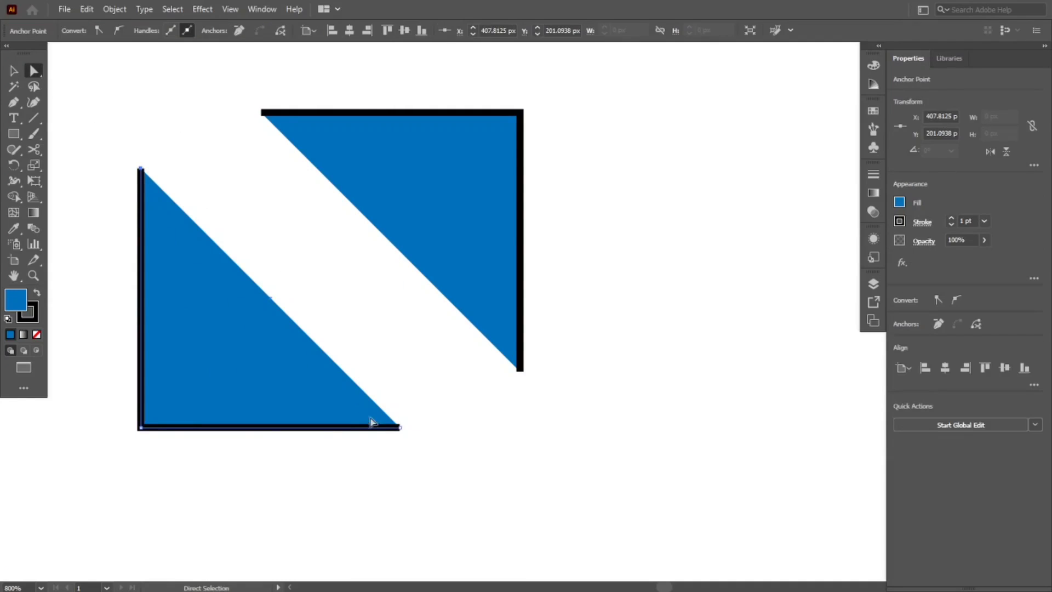
shift+click(397, 427)
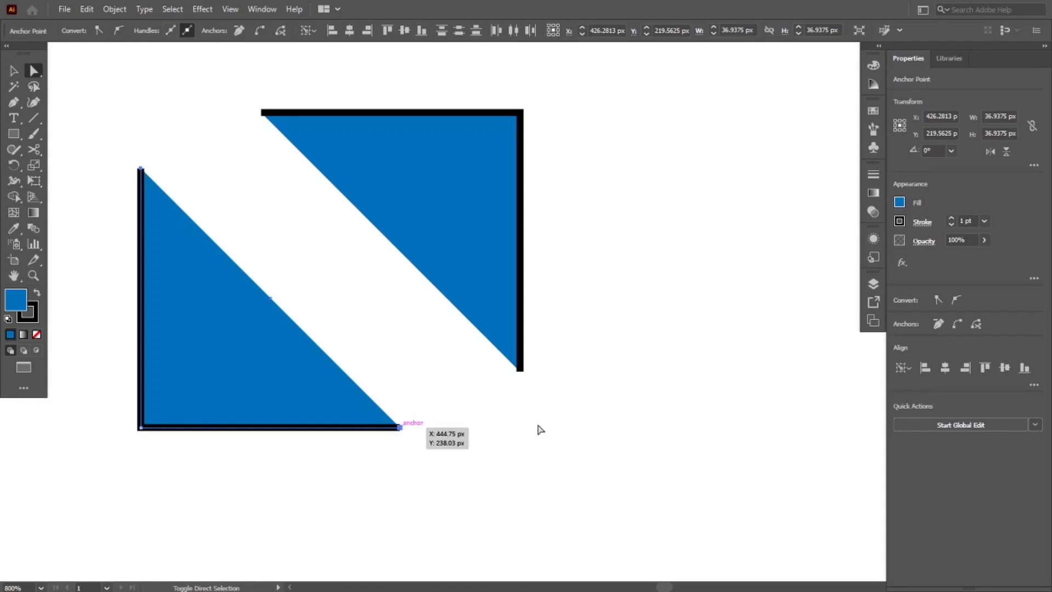
key(ctrl+j)
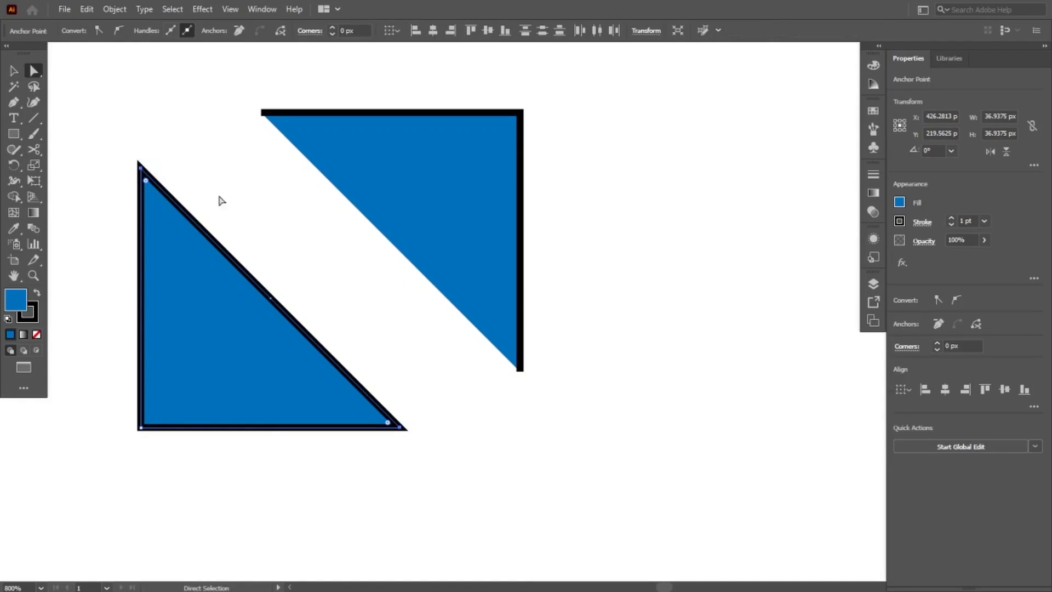
Scale both triangles down together, move them up and to the left, and deselect them
click(109, 113)
drag(108, 97, 485, 359)
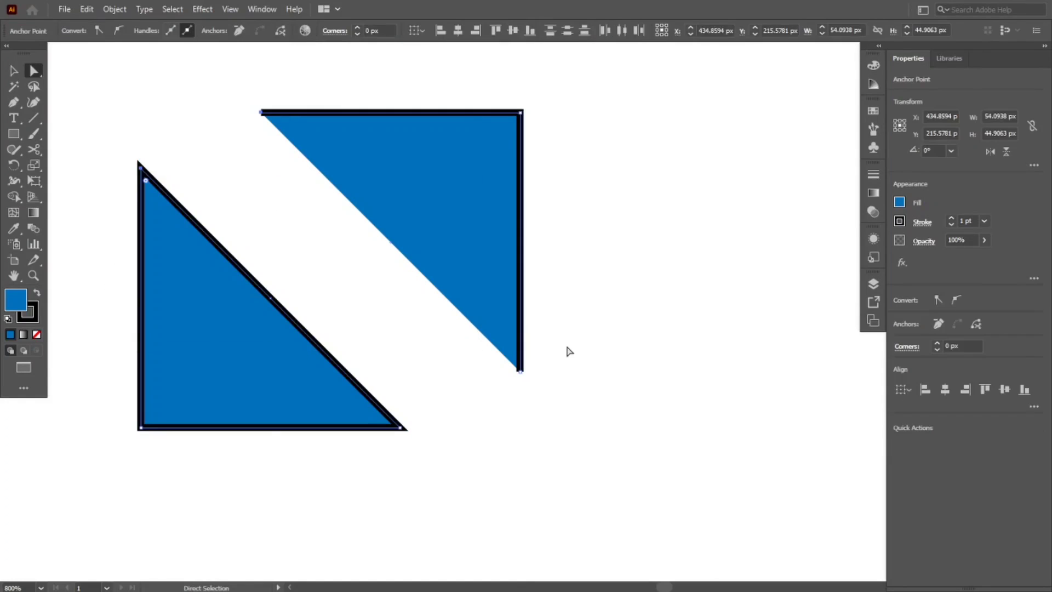
click(14, 70)
drag(93, 77, 552, 459)
mouse_move(520, 428)
mouse_down()
mouse_move(472, 369)
mouse_move(453, 371)
mouse_up()
drag(336, 233, 242, 173)
click(557, 308)
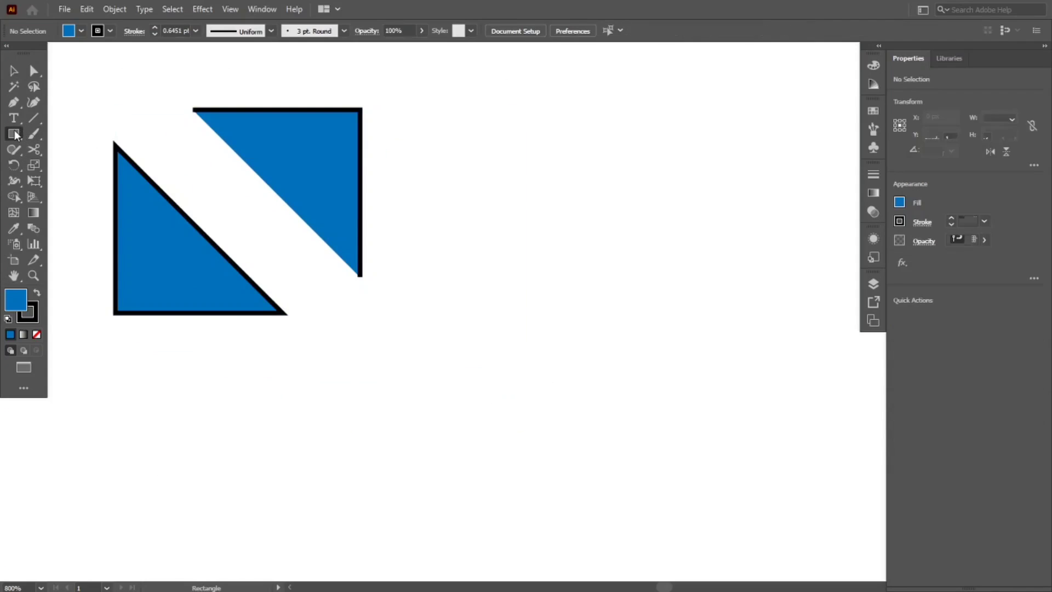
Draw a circle about 28 px in diameter beside the triangles and cut it with the Scissors tool at its top and bottom anchors
drag(15, 134, 60, 165)
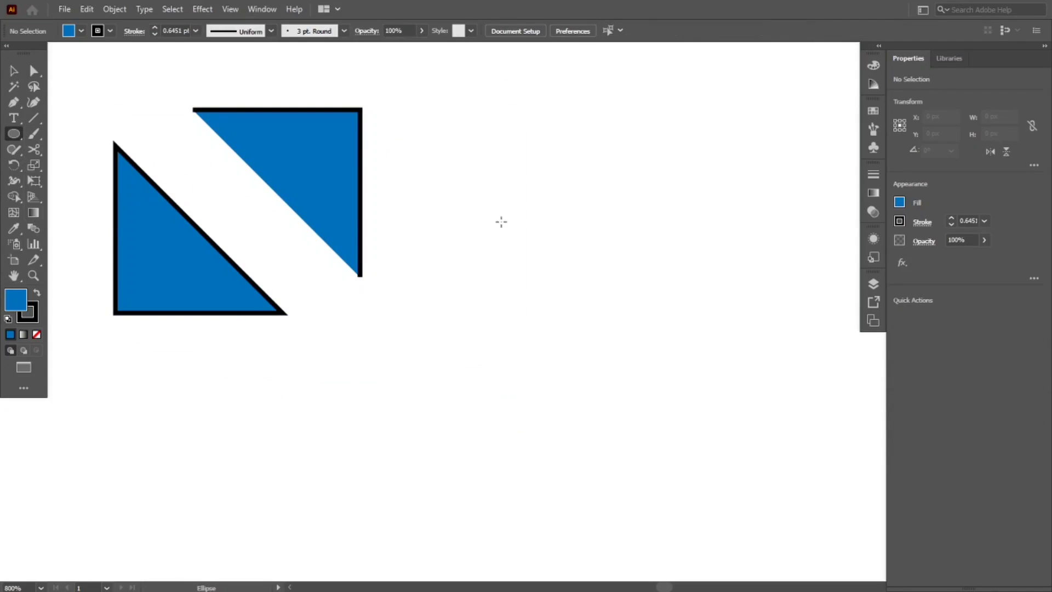
drag(497, 220, 629, 420)
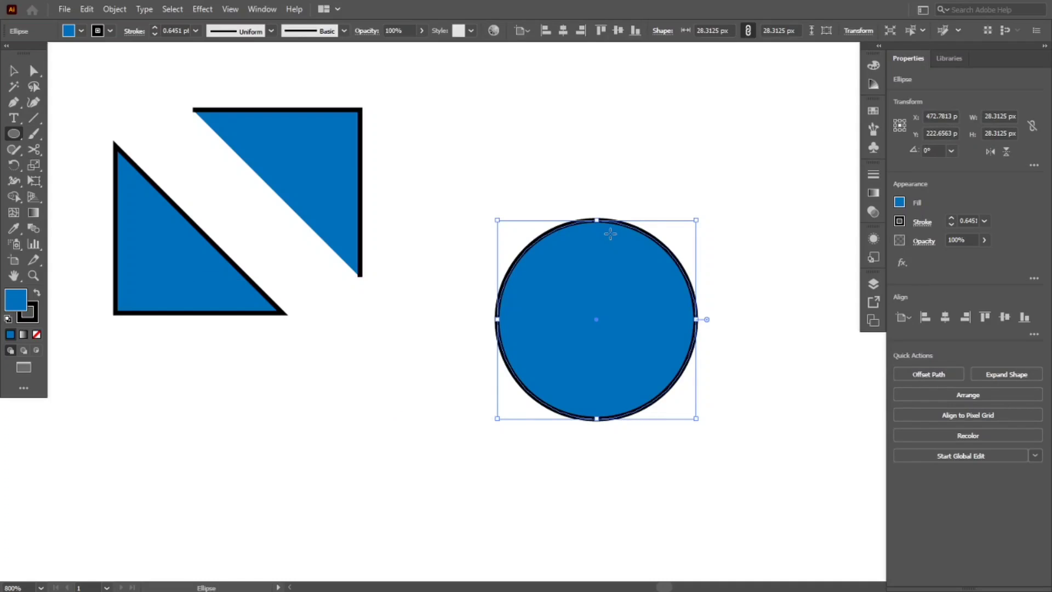
click(31, 133)
click(33, 149)
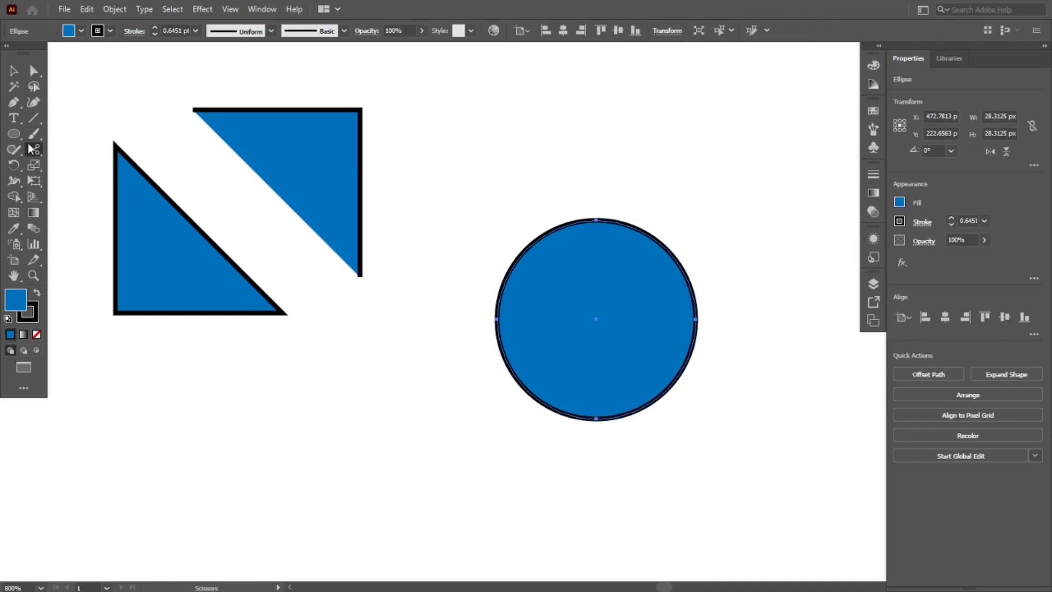
click(598, 220)
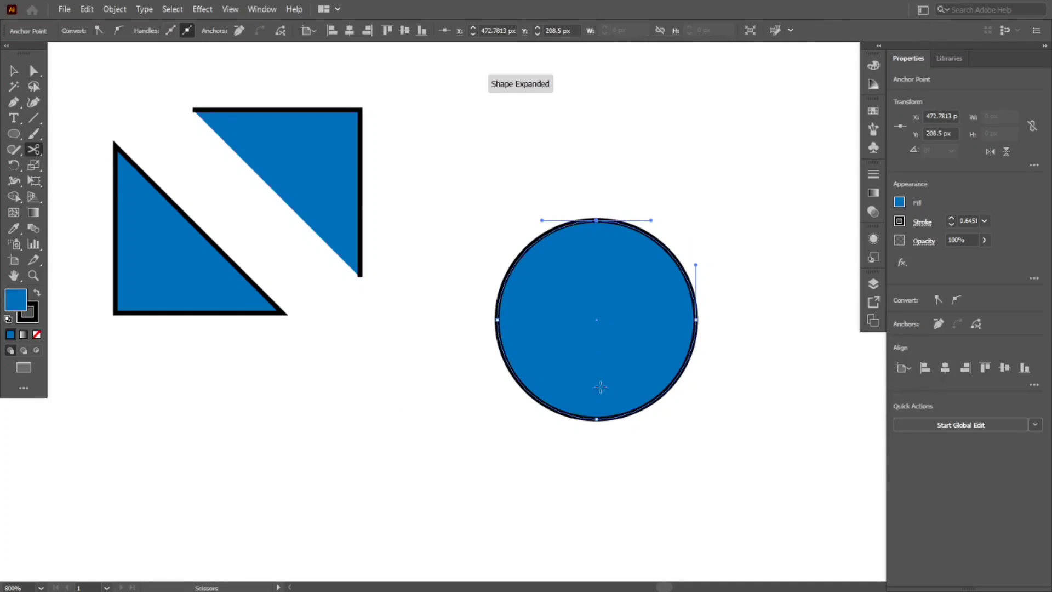
click(597, 420)
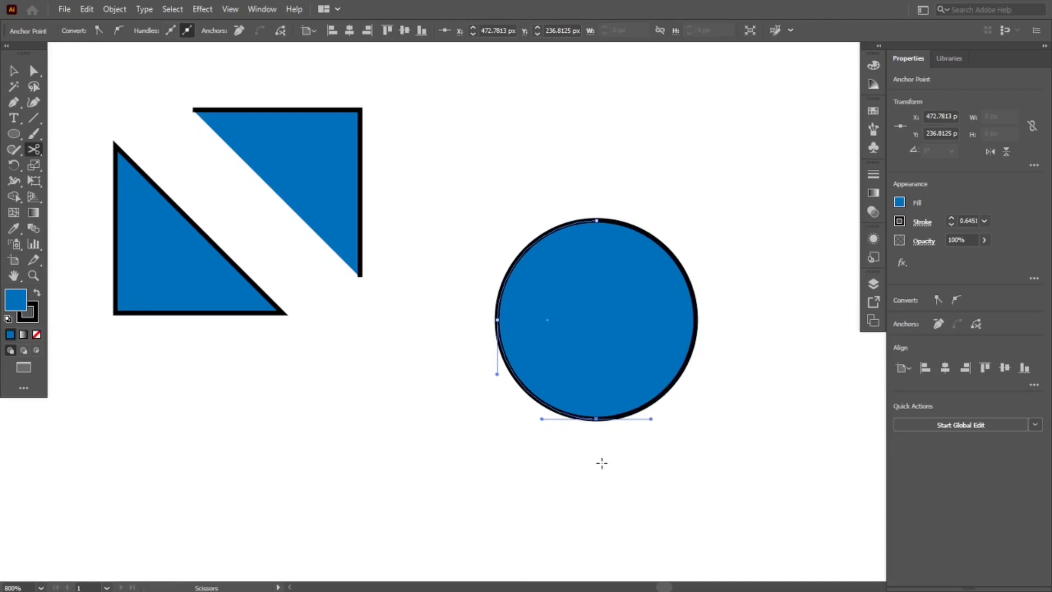
Move the left half of the circle horizontally away from the right half, leaving a gap, and deselect it
key(v)
click(564, 357)
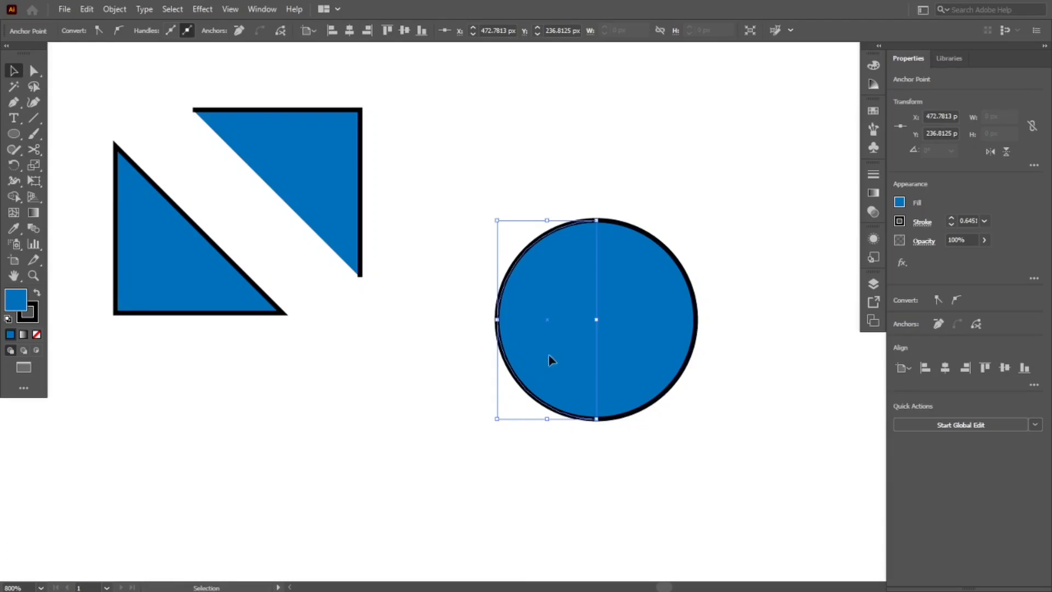
drag(551, 359, 481, 359)
click(708, 452)
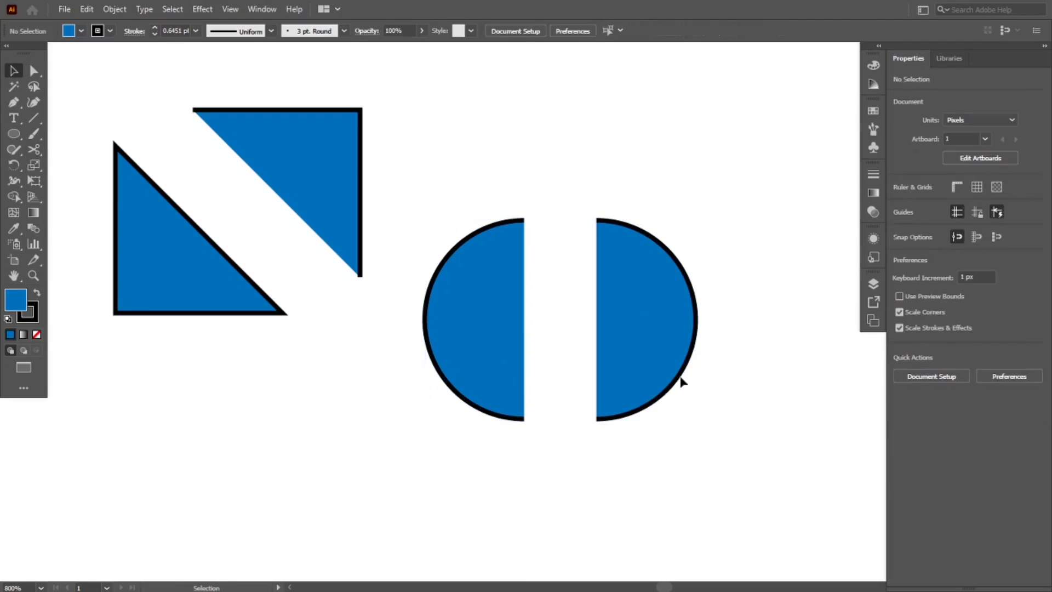
Close the right half-circle with the Pen tool, curving the path inward through the half's centre to form a crescent
click(674, 357)
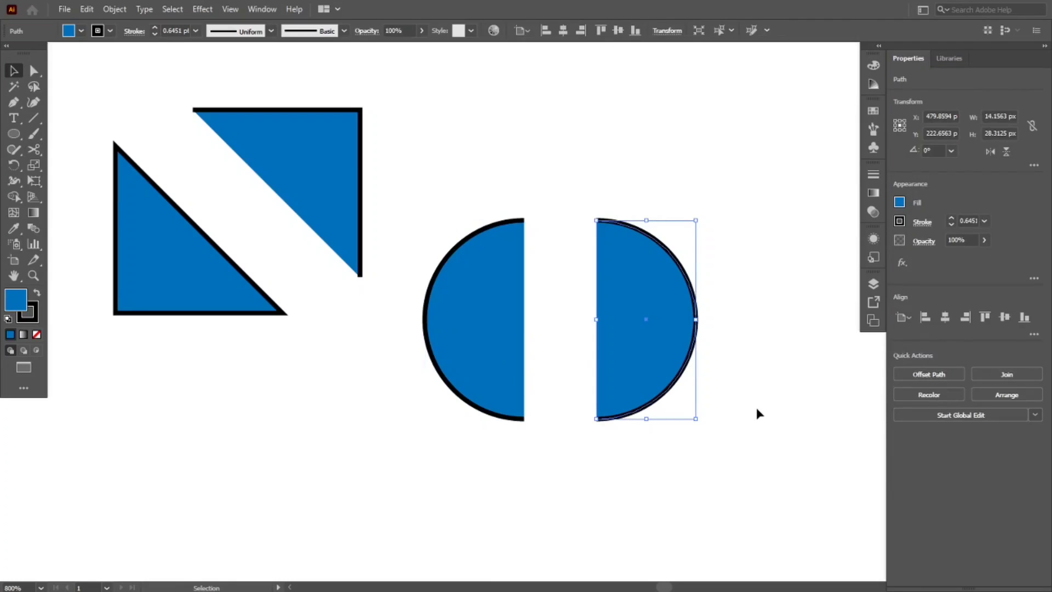
key(p)
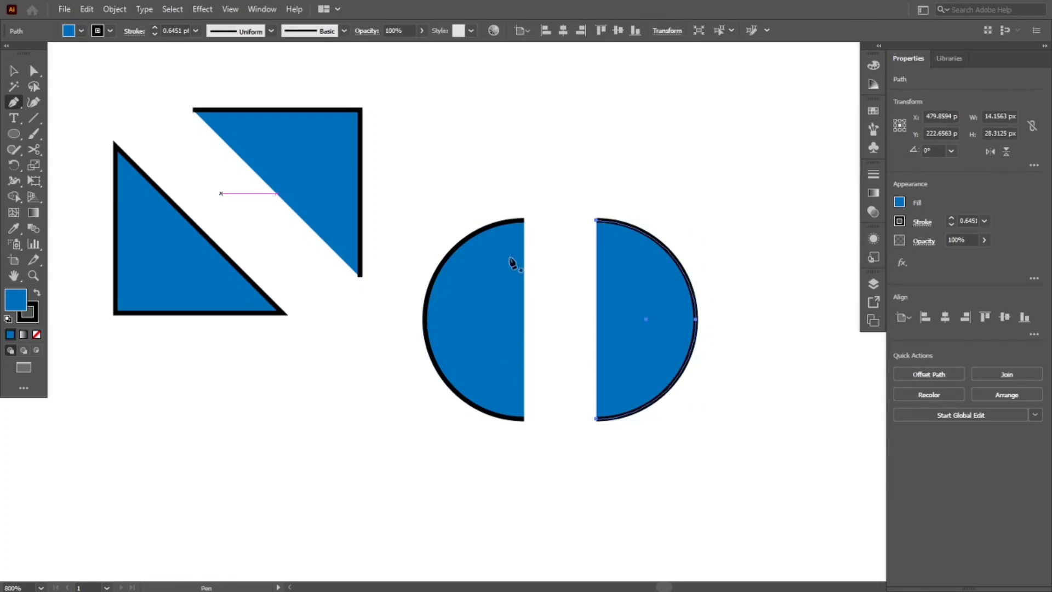
click(597, 220)
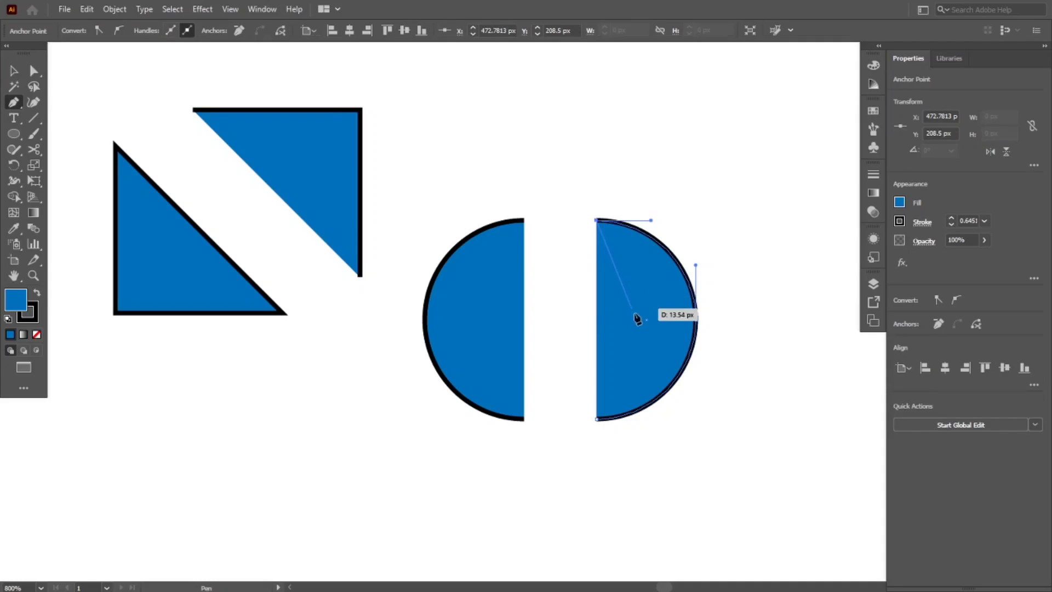
drag(647, 319, 646, 380)
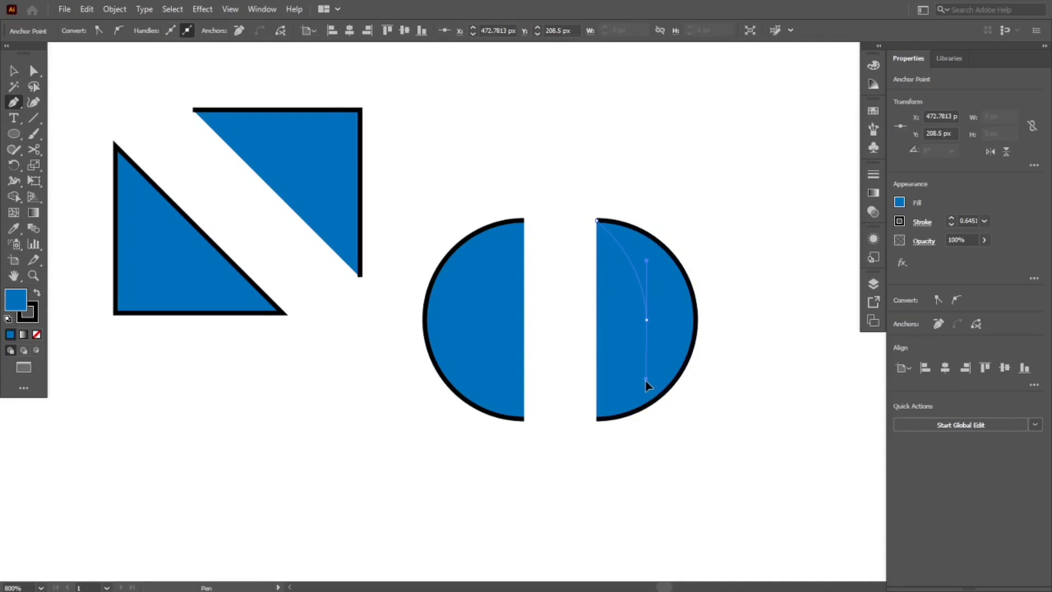
click(597, 419)
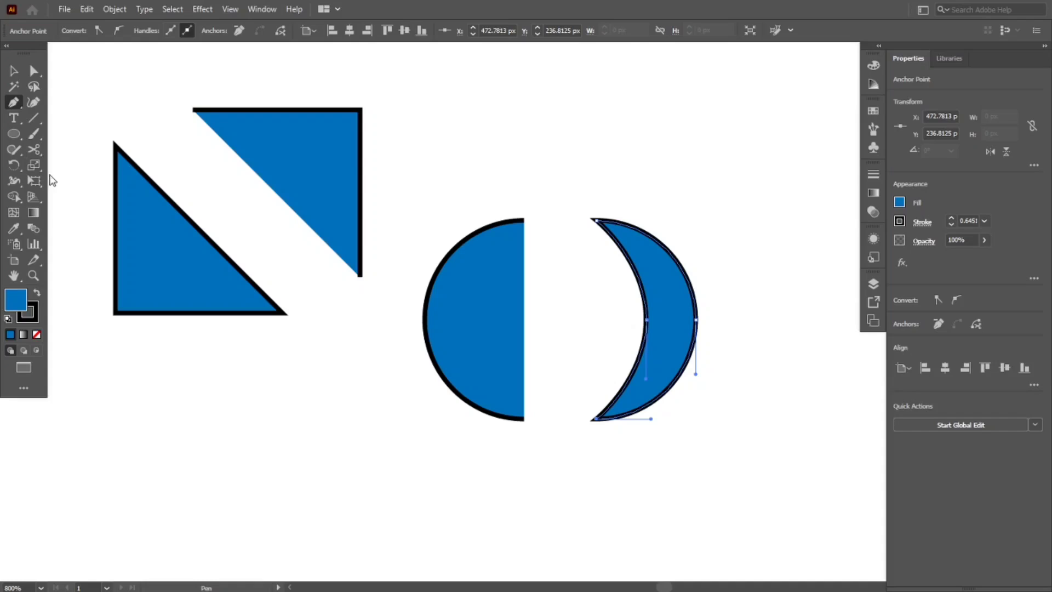
Join the two open endpoints of the left half-circle with a straight segment and deselect the shapes
click(14, 71)
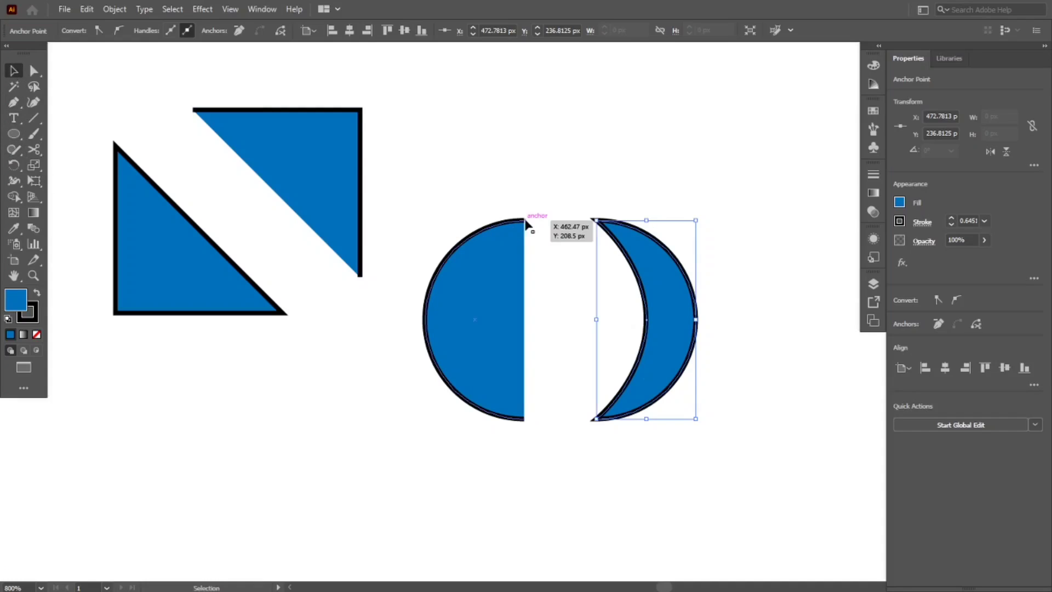
key(a)
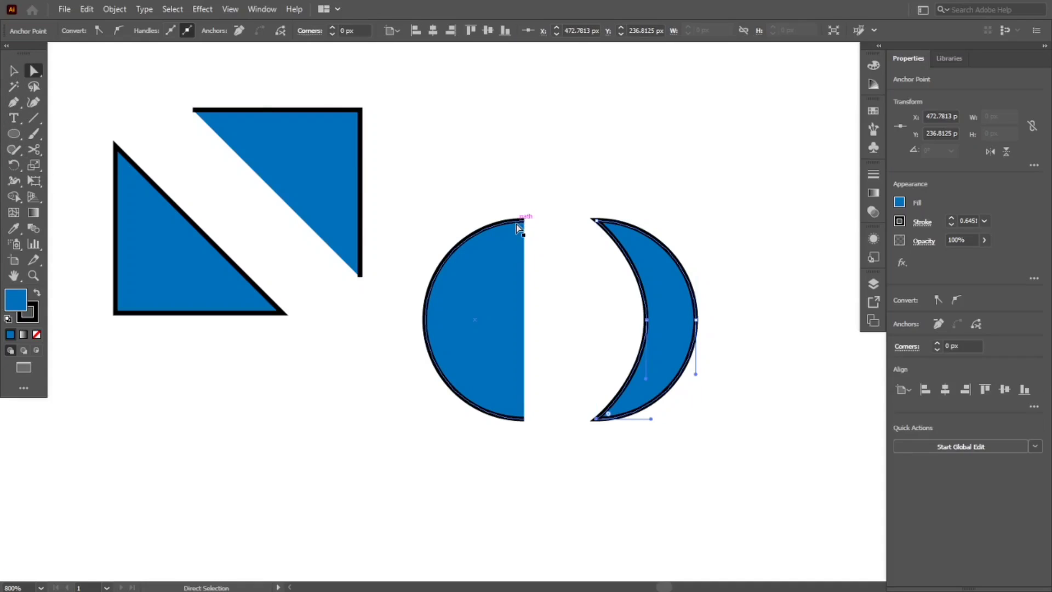
click(524, 220)
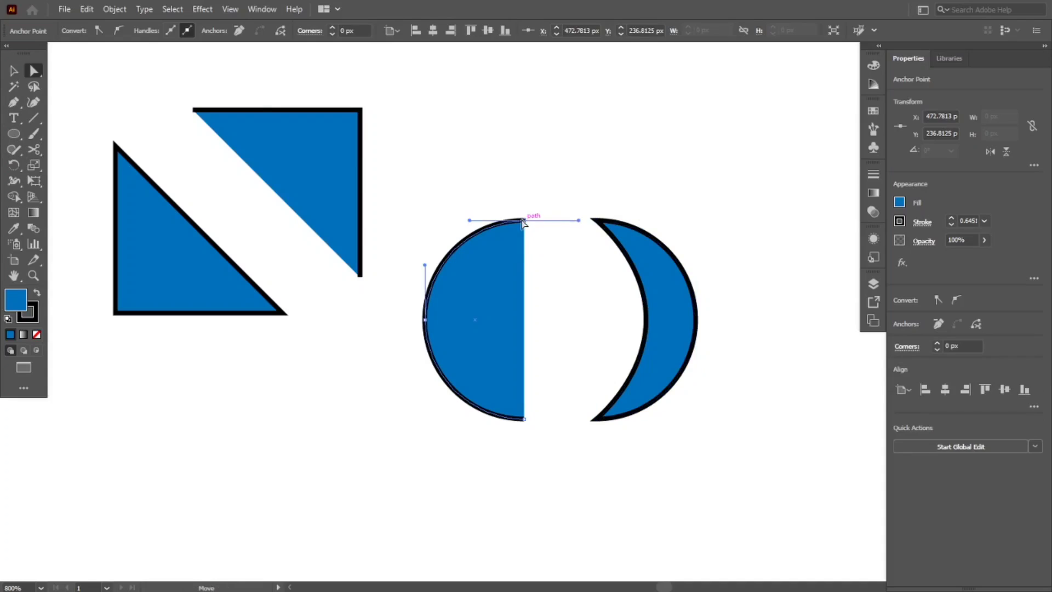
shift+click(529, 424)
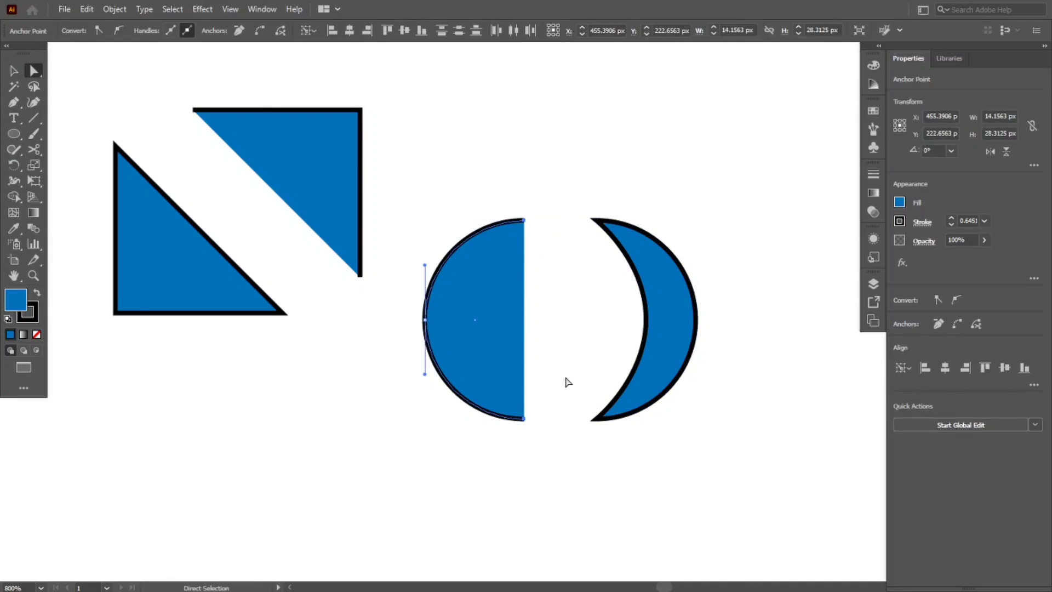
click(596, 479)
drag(458, 151, 674, 364)
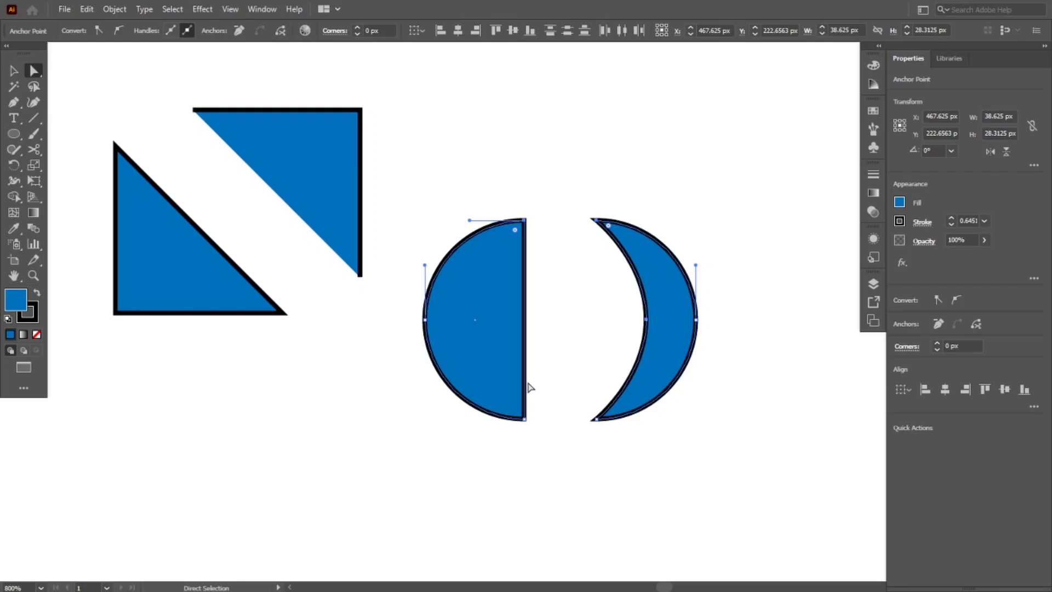
drag(472, 136, 674, 350)
click(545, 337)
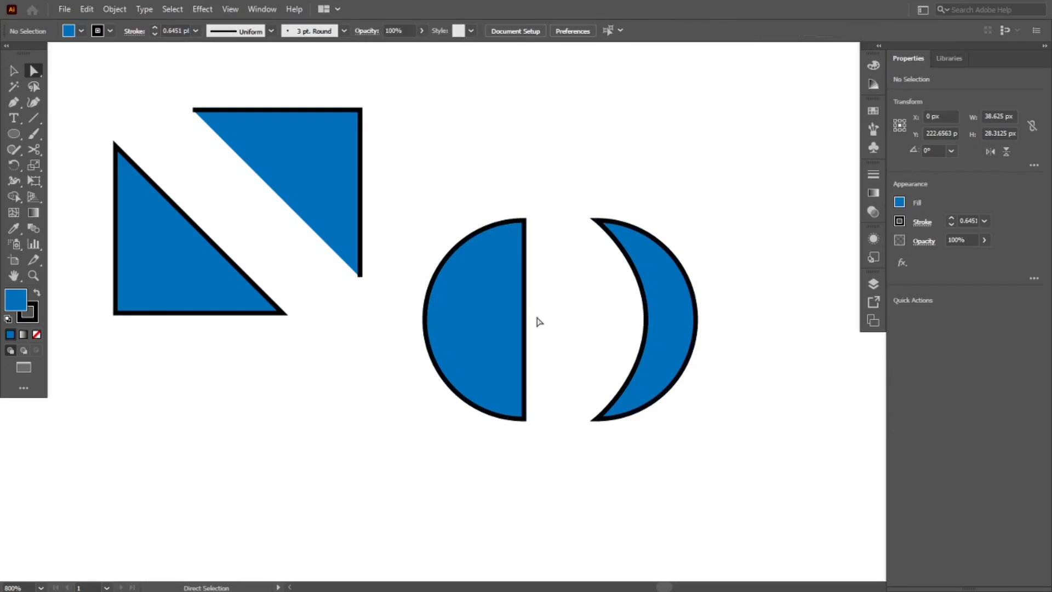
Delete all the artwork from the canvas and show the rulers
click(514, 304)
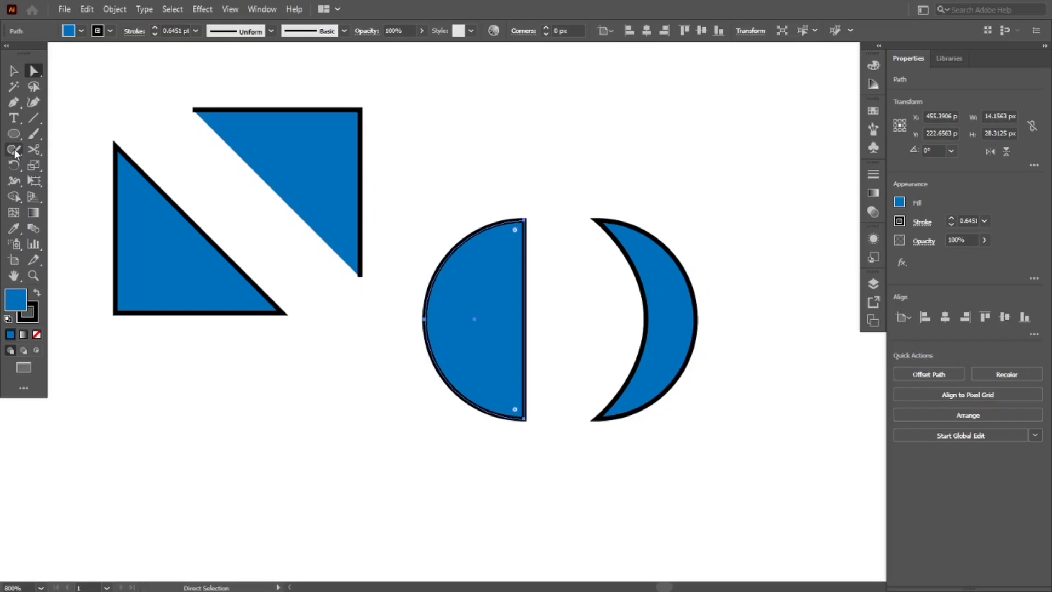
key(ctrl+a)
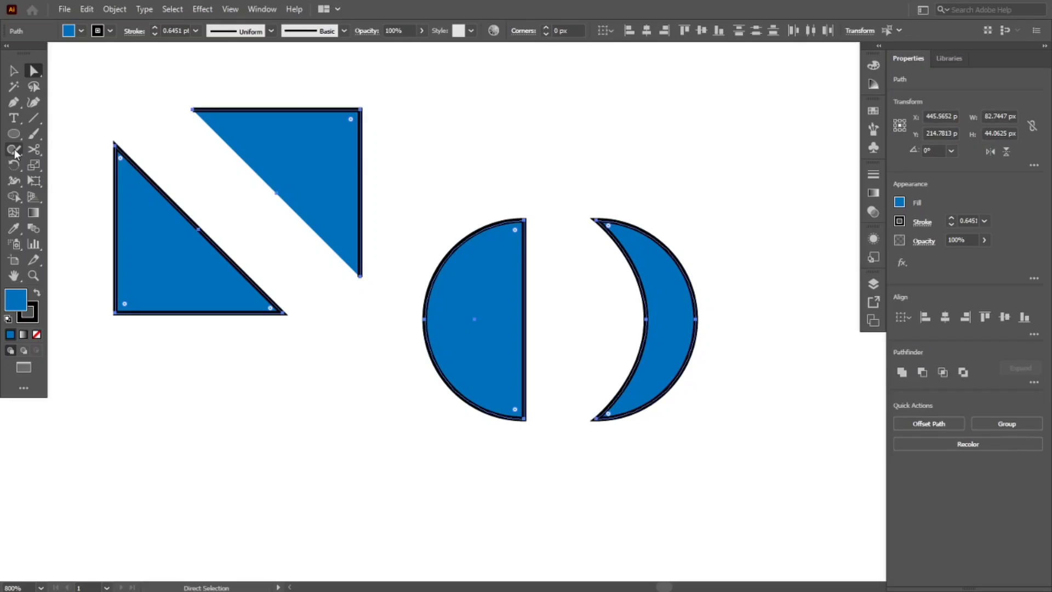
key(Delete)
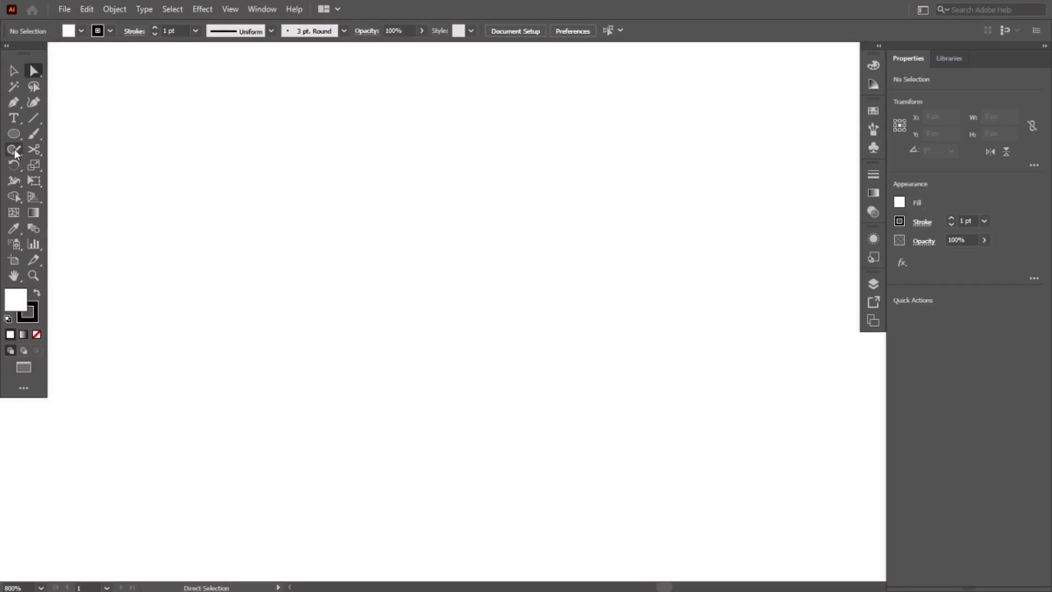
key(v)
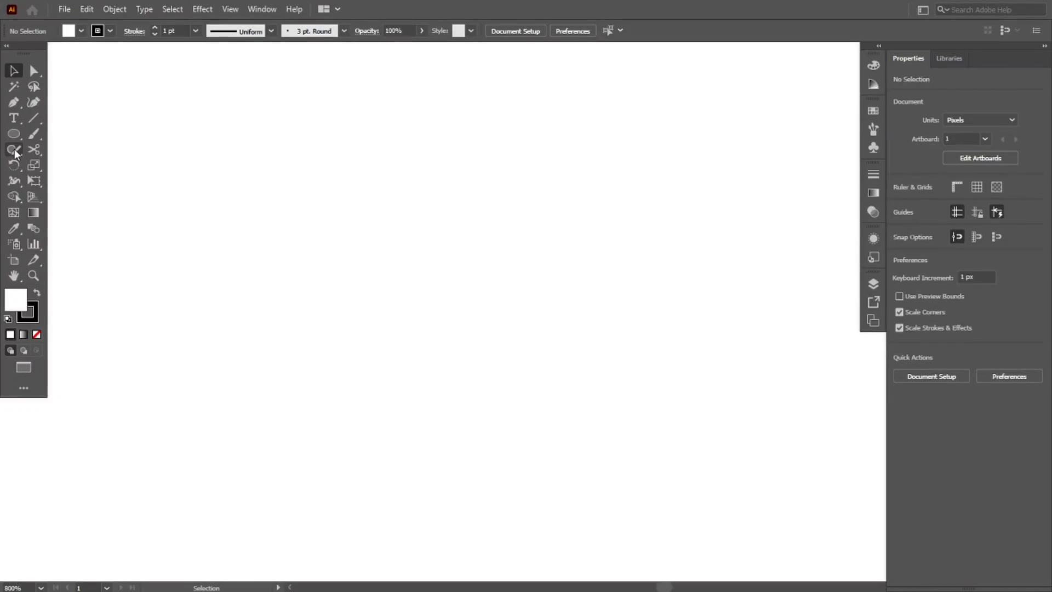
key(ctrl+r)
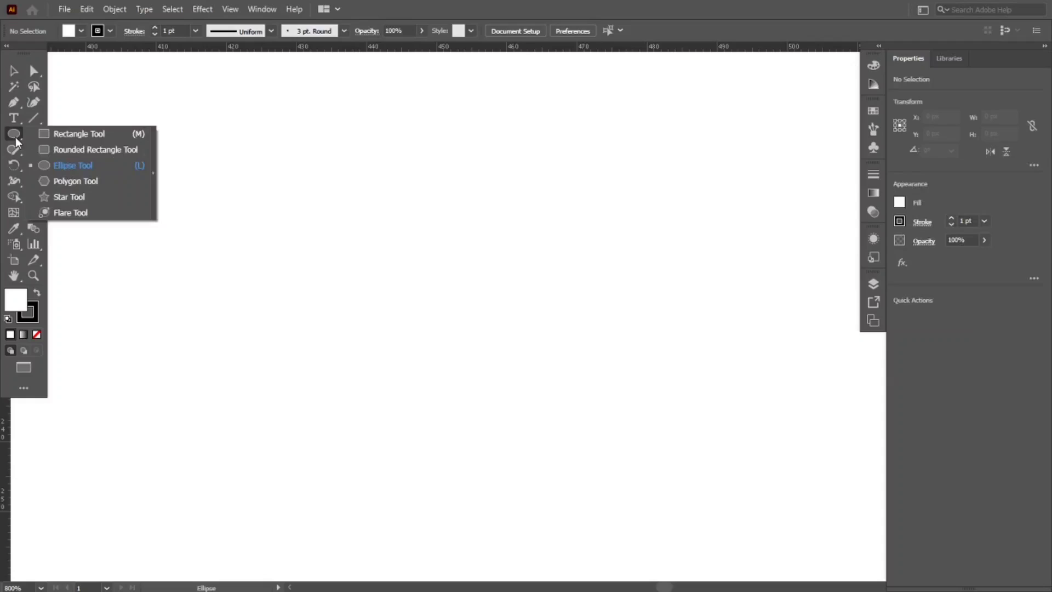
Draw a circle about 31 px in diameter near the canvas centre and fill it with red
click(56, 164)
drag(423, 283, 484, 391)
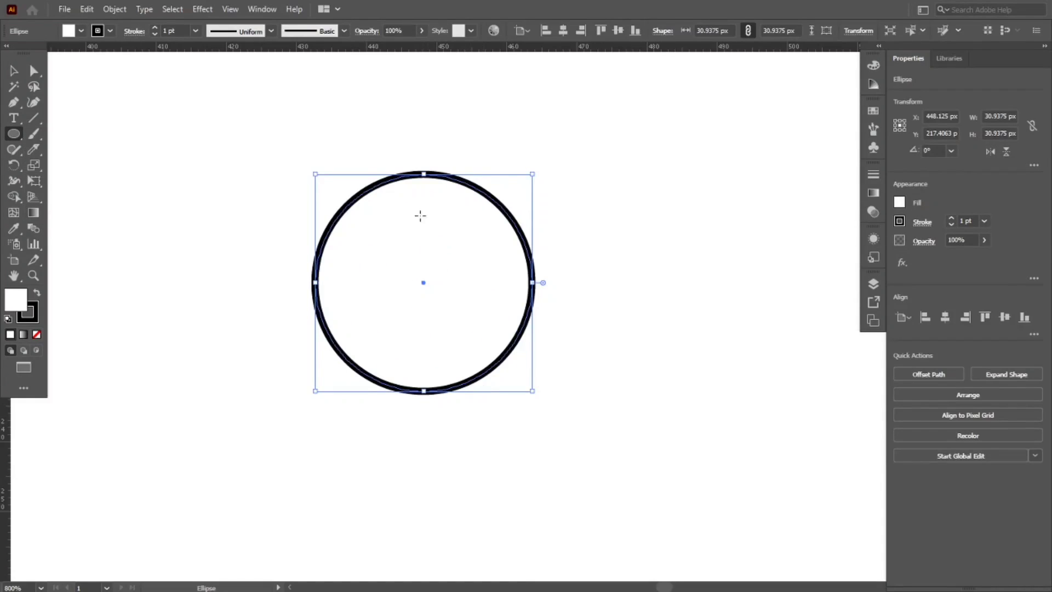
click(898, 202)
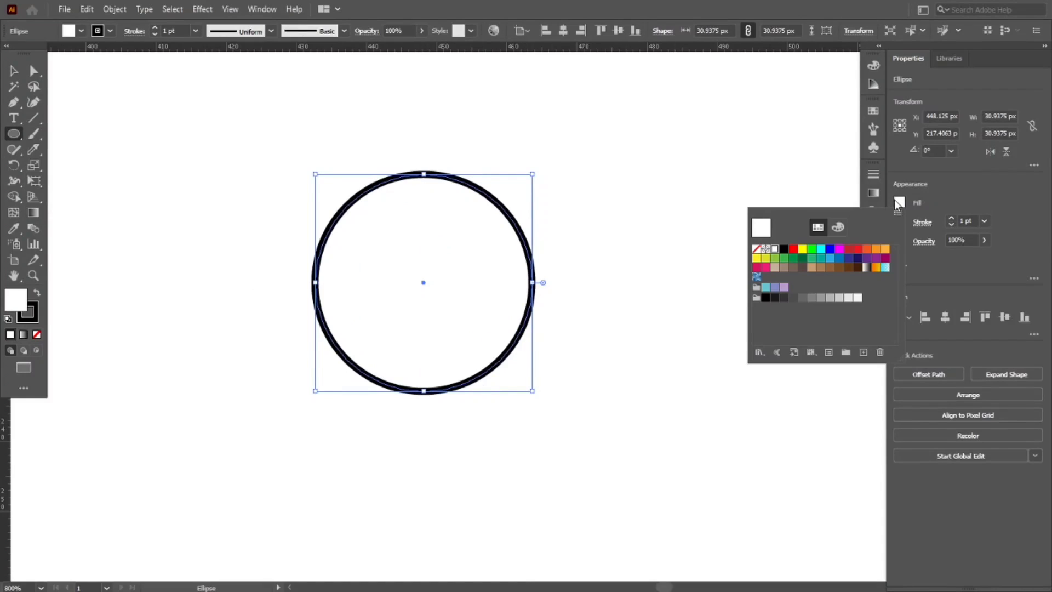
click(794, 250)
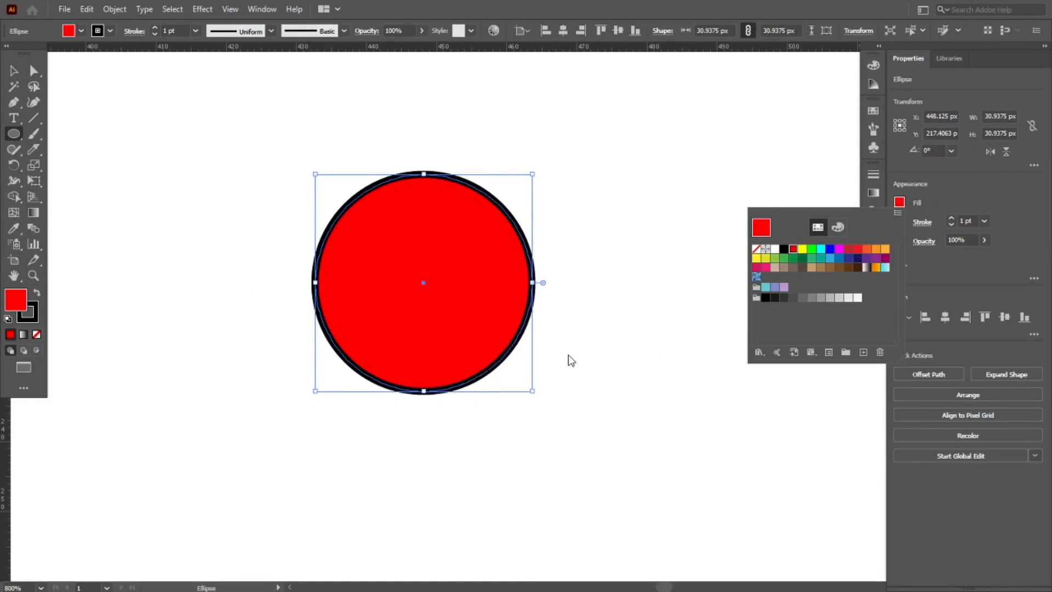
Turn the circle's fill off and back to red, set its stroke to none, and deselect it
click(36, 335)
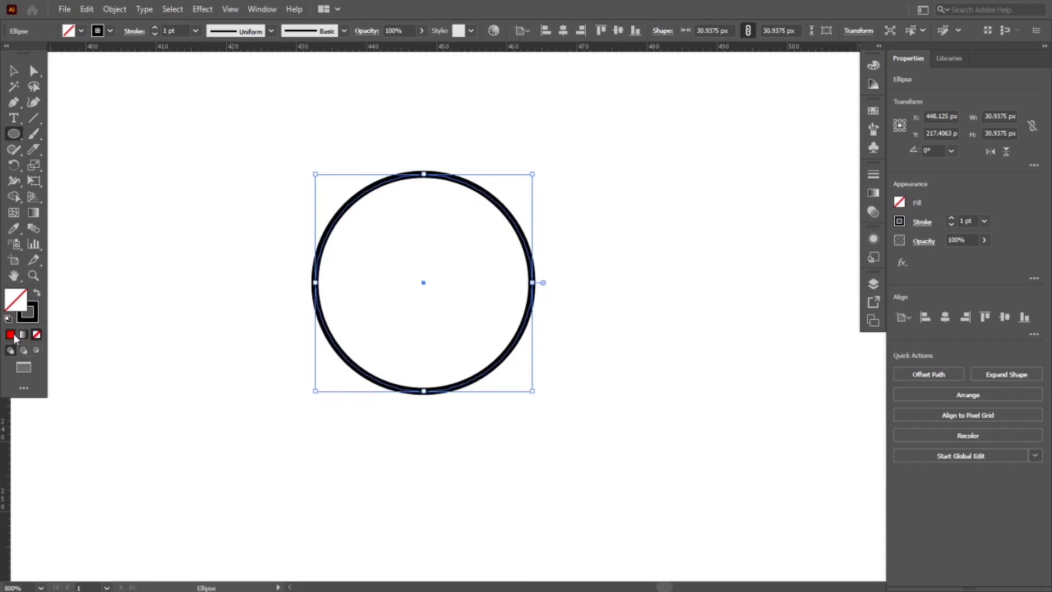
click(11, 335)
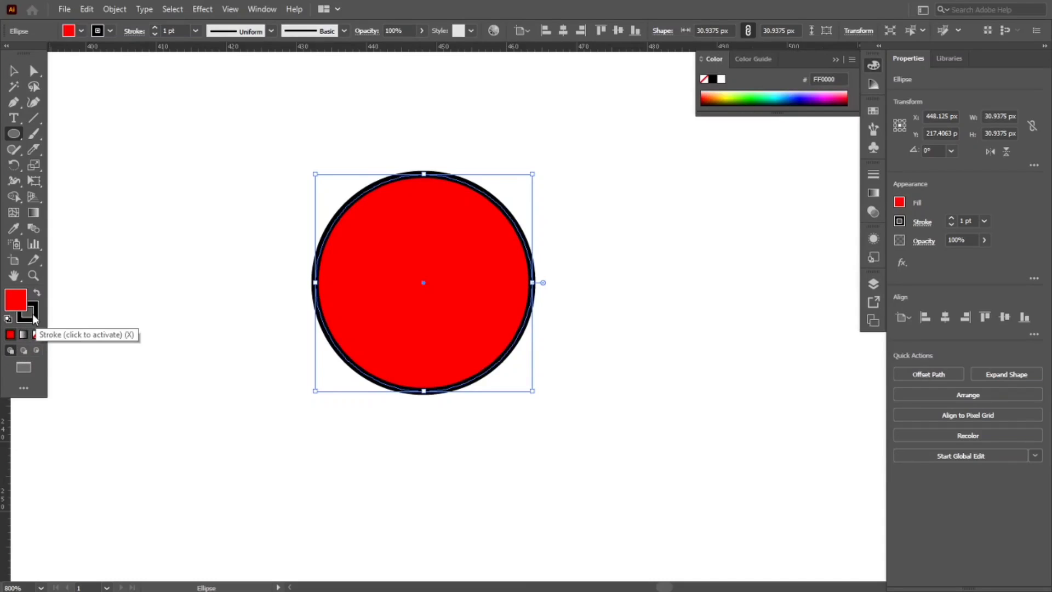
click(33, 326)
click(36, 334)
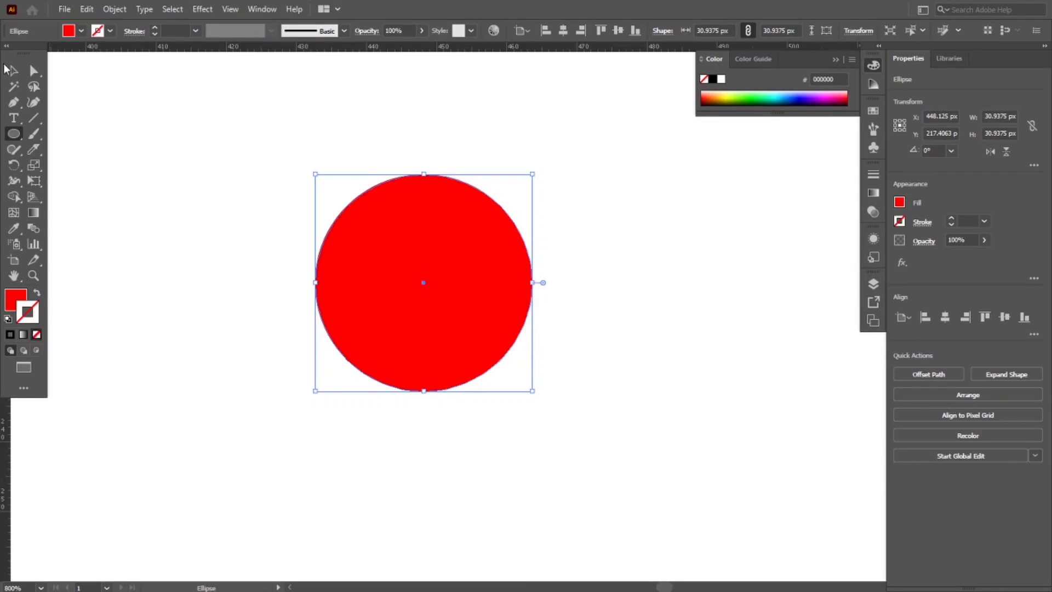
click(13, 71)
click(285, 263)
click(366, 291)
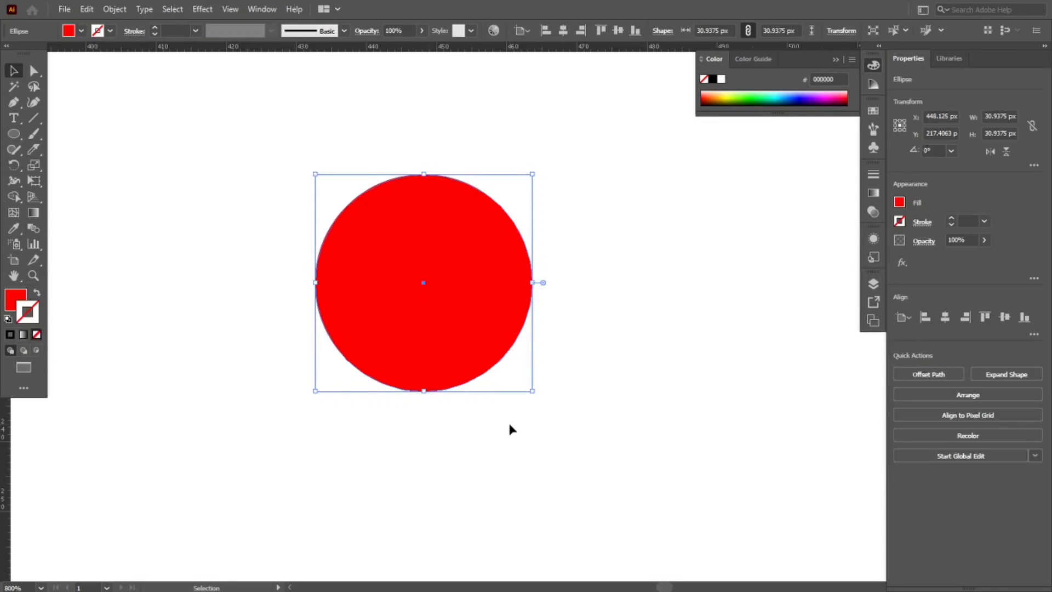
click(534, 478)
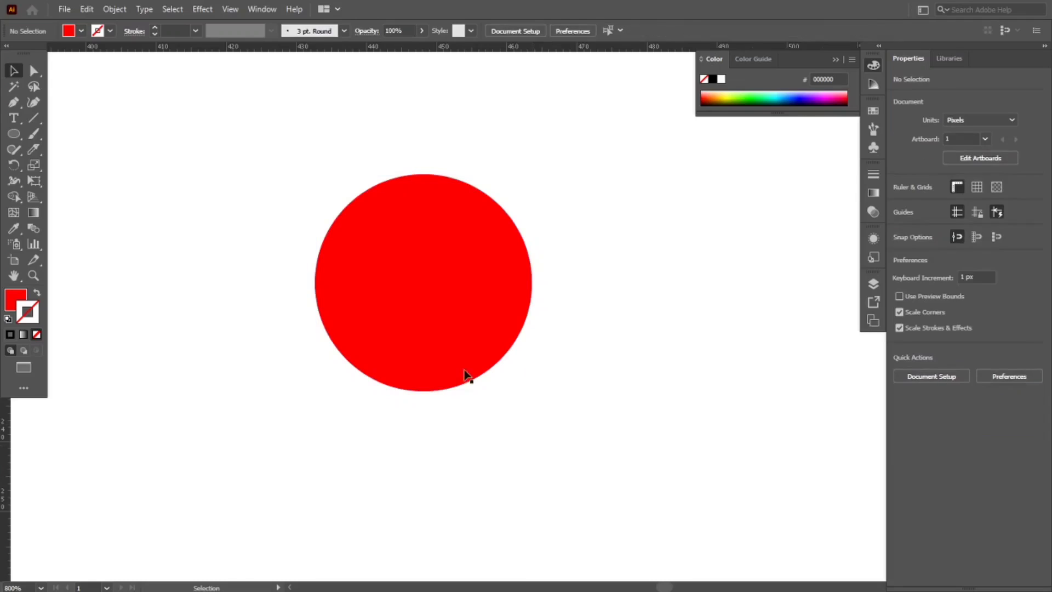
Cut the red circle across its middle with one curved Knife stroke and move the upper and lower halves apart
click(437, 329)
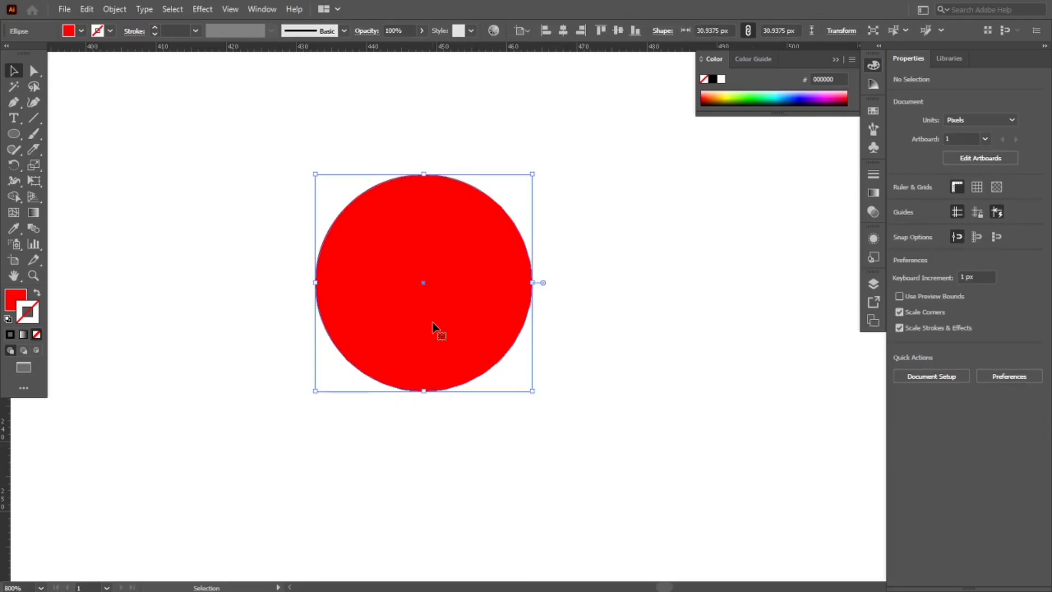
click(34, 149)
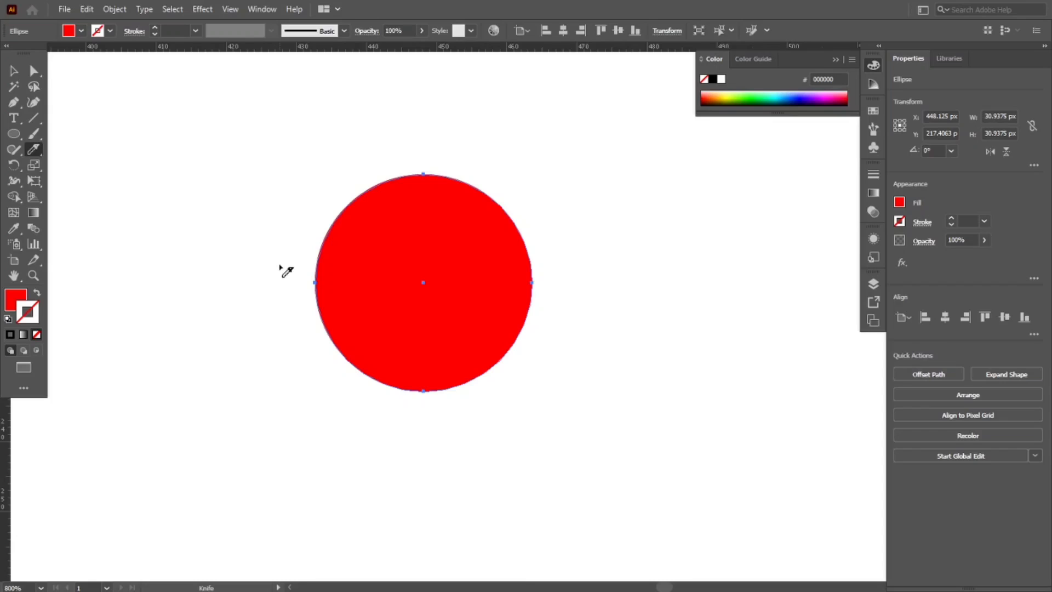
mouse_move(280, 267)
mouse_down()
mouse_move(319, 293)
mouse_move(428, 305)
mouse_move(545, 257)
mouse_move(590, 273)
mouse_move(603, 300)
mouse_up()
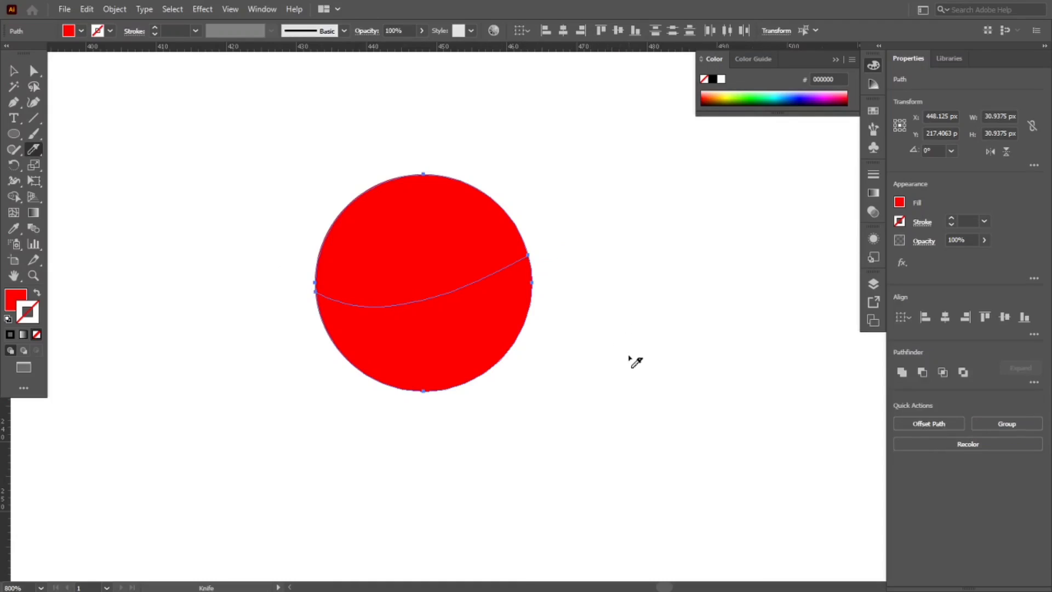
key(v)
click(482, 411)
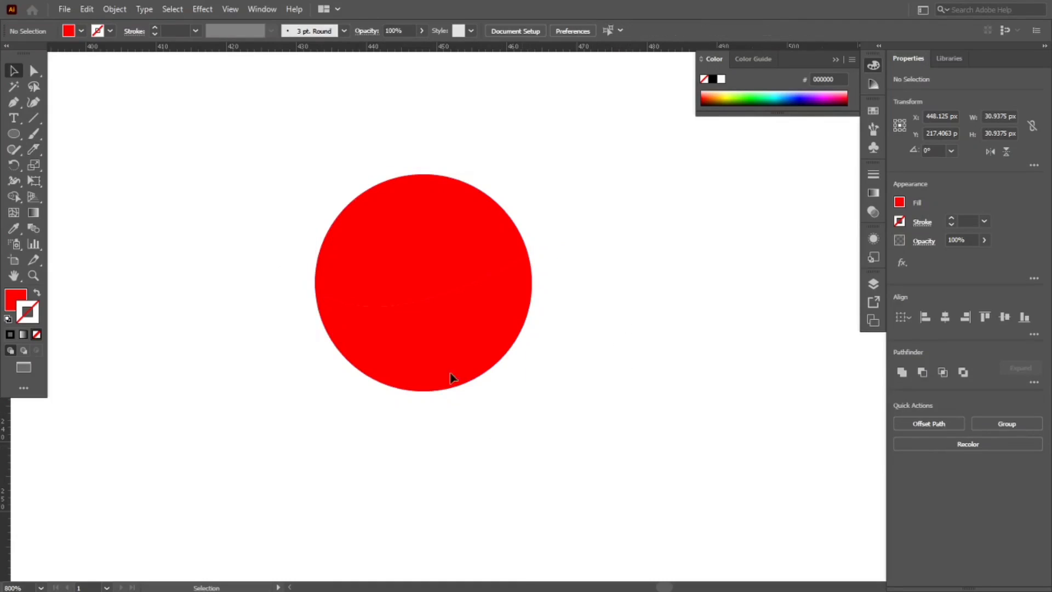
drag(453, 376, 433, 295)
drag(422, 240, 416, 207)
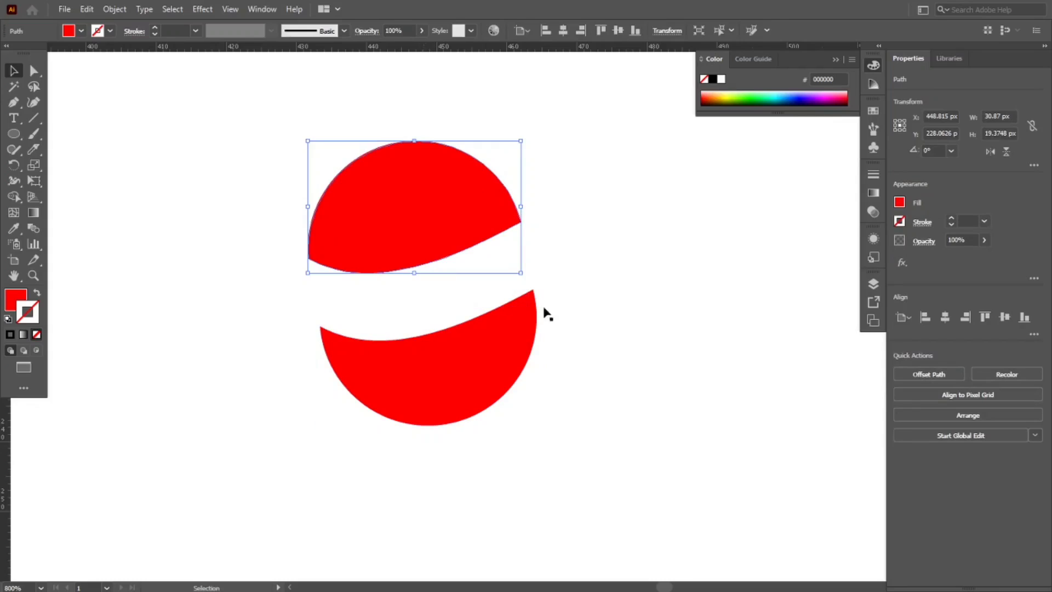
Undo moving the two halves and the Knife cut, and deselect the circle
key(a)
key(ctrl+z)
key(ctrl+z)
key(ctrl+z)
key(ctrl+z)
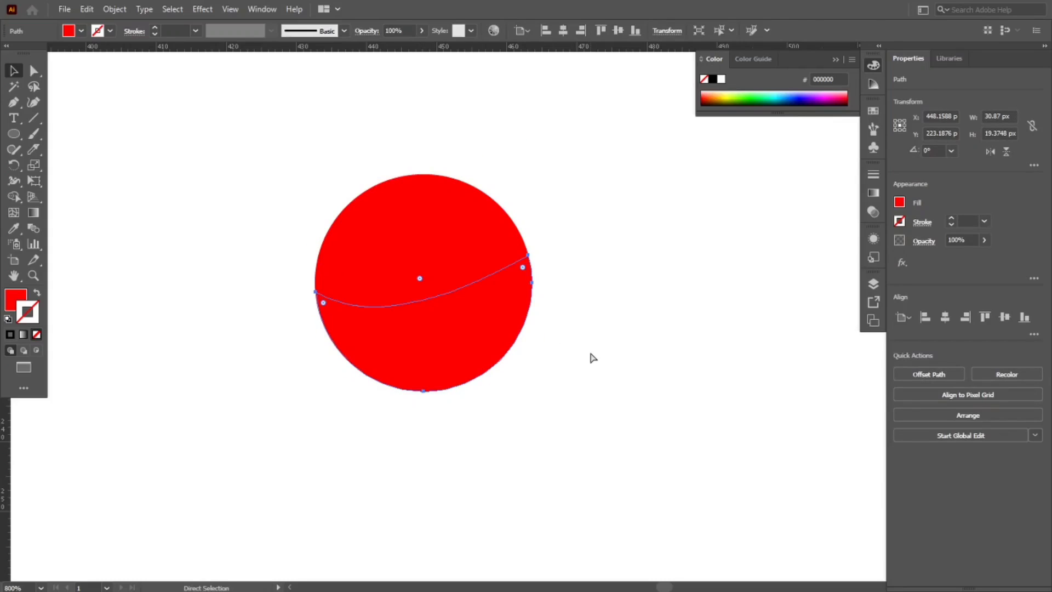
click(591, 354)
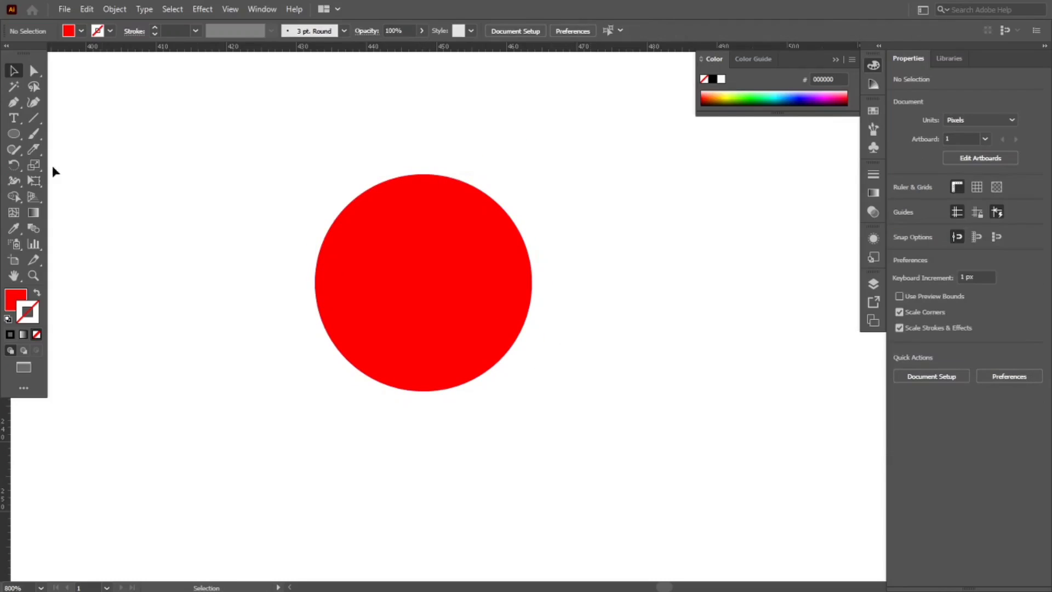
Cut the circle into six pieces with two roughly horizontal Knife strokes and one slanted, roughly vertical stroke
click(34, 149)
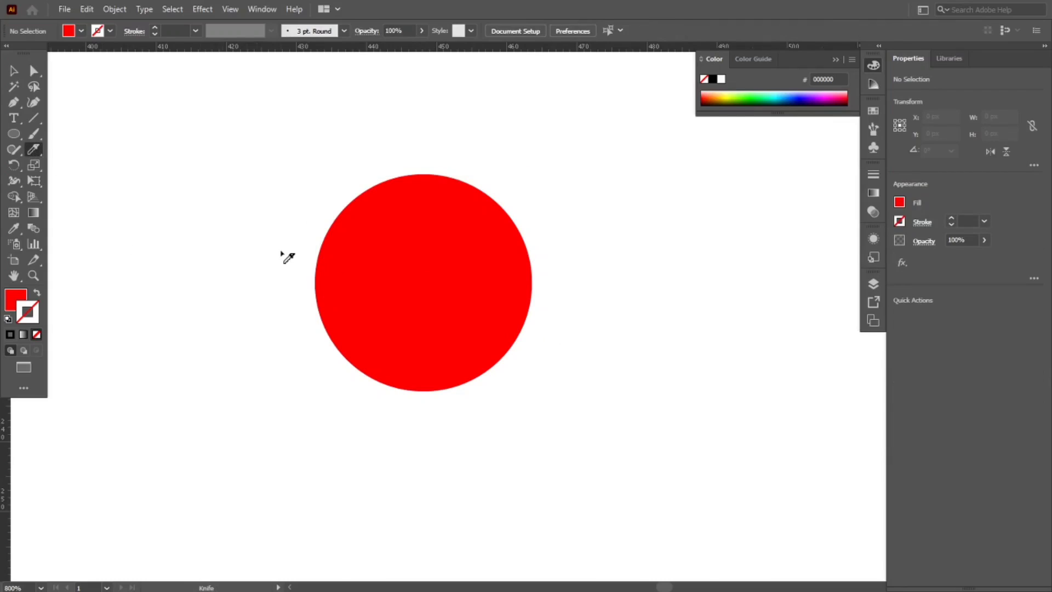
mouse_move(282, 253)
mouse_down()
mouse_move(322, 282)
mouse_move(391, 296)
mouse_move(518, 276)
mouse_move(578, 243)
mouse_move(594, 254)
mouse_move(612, 324)
mouse_move(594, 342)
mouse_move(536, 348)
mouse_move(360, 324)
mouse_move(303, 329)
mouse_move(266, 343)
mouse_move(246, 374)
mouse_move(245, 401)
mouse_move(297, 434)
mouse_move(368, 415)
mouse_move(461, 249)
mouse_move(502, 209)
mouse_move(578, 191)
mouse_move(624, 204)
mouse_move(642, 230)
mouse_up()
click(14, 70)
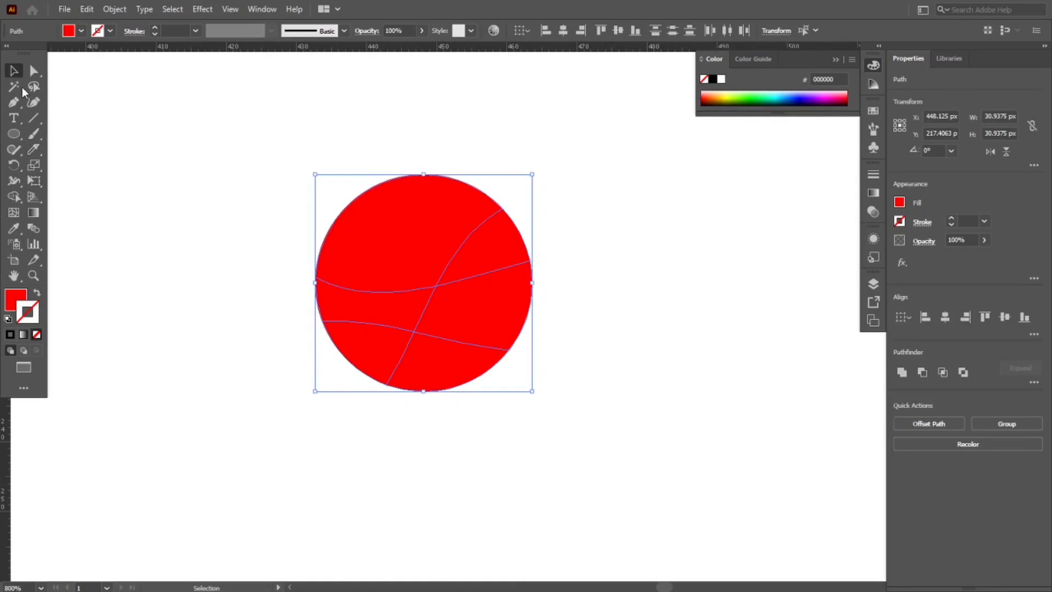
Move the six cut pieces of the circle outward, away from each other, and deselect them
click(346, 362)
drag(435, 371, 439, 401)
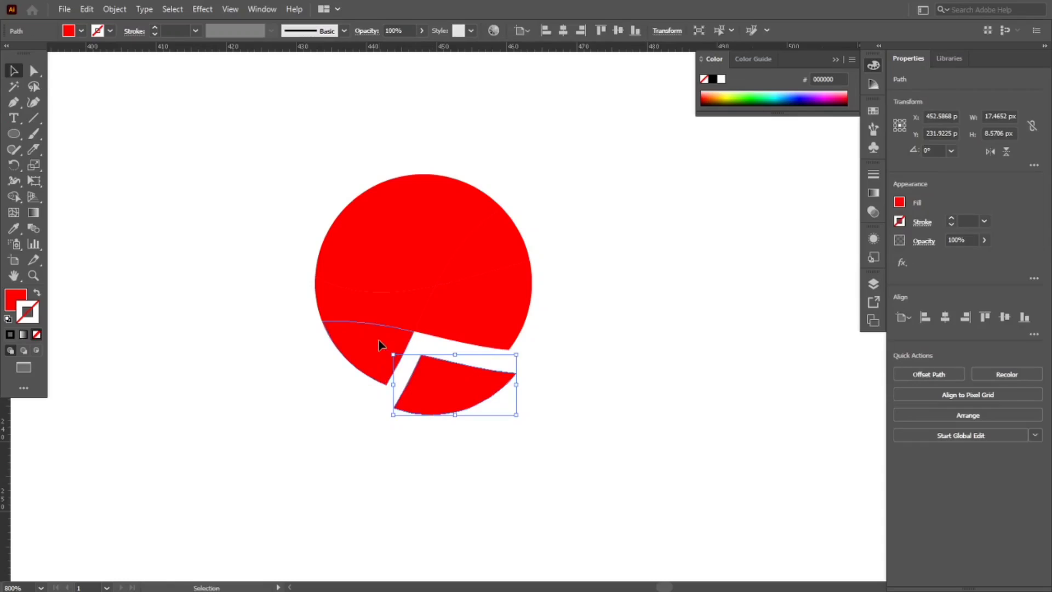
drag(379, 351, 371, 360)
drag(526, 327, 540, 340)
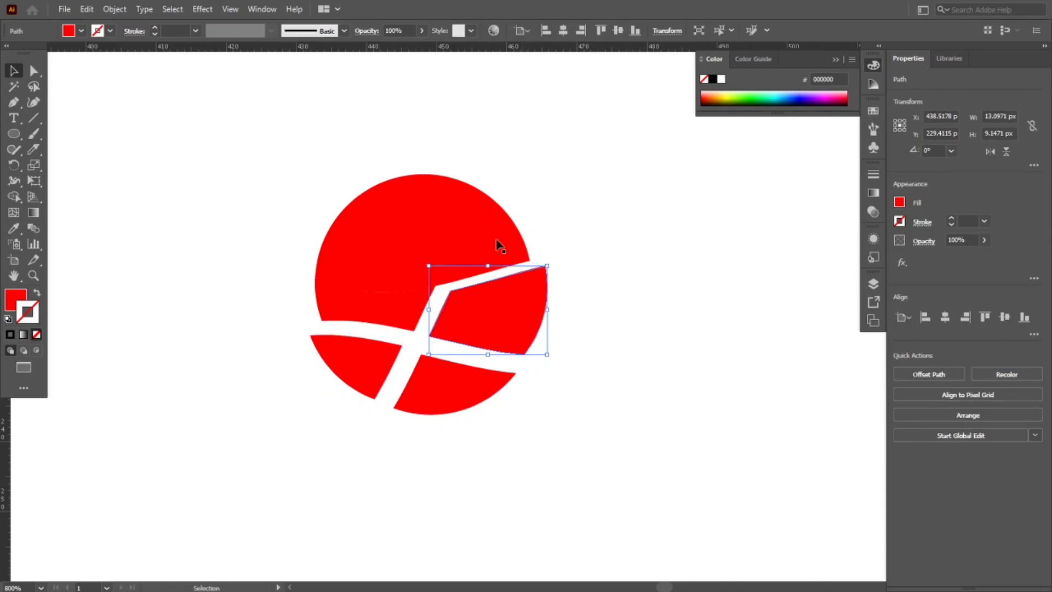
drag(484, 221, 542, 178)
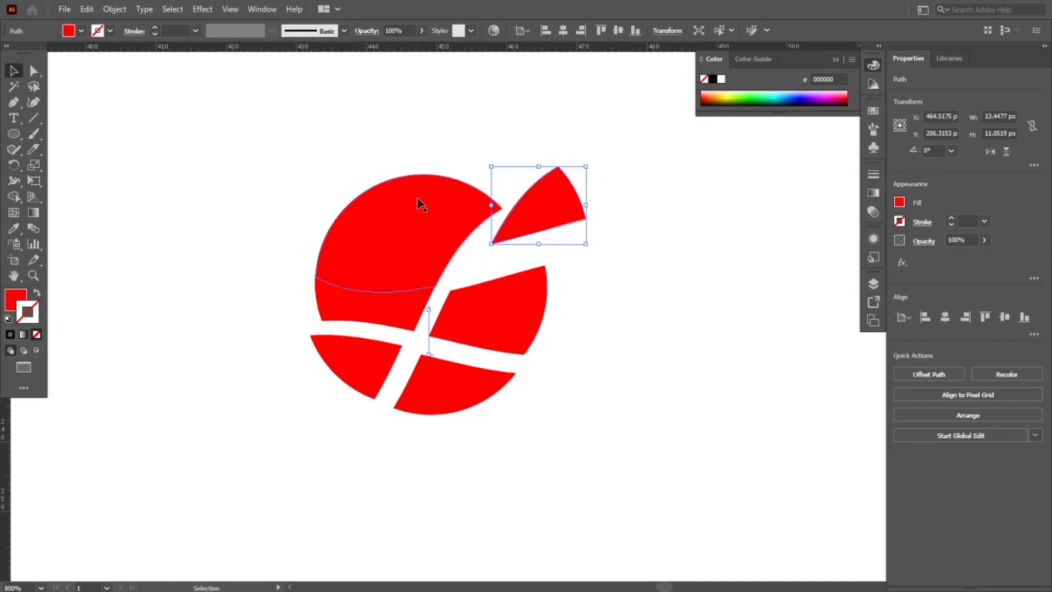
drag(419, 204, 385, 179)
drag(364, 313, 326, 319)
click(448, 476)
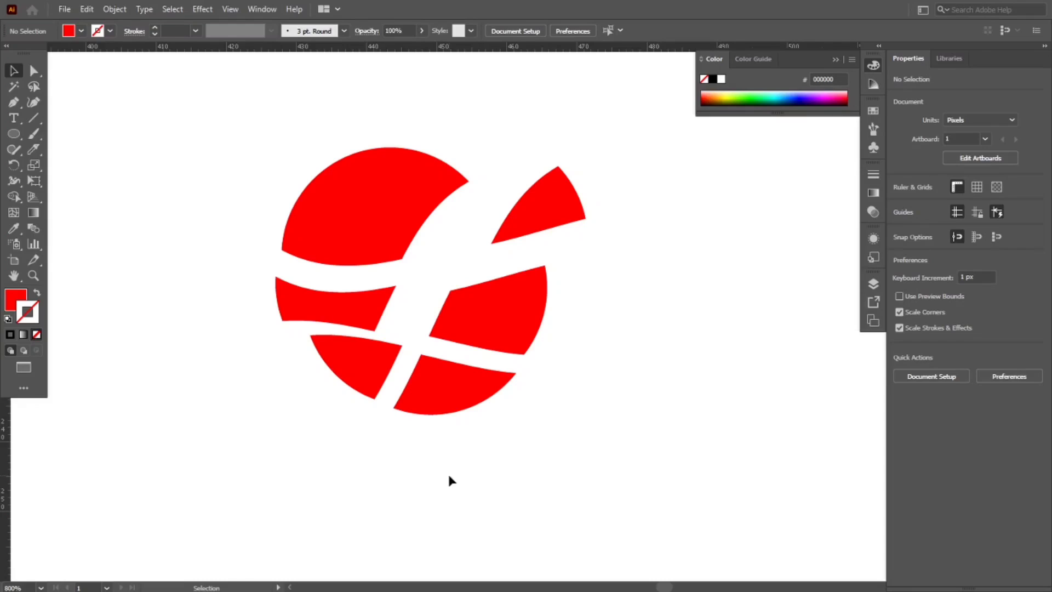
Undo the piece moves and Knife cuts back to the whole red circle without a stroke, and deselect it
key(a)
key(ctrl+z)
key(ctrl+z)
key(ctrl+z)
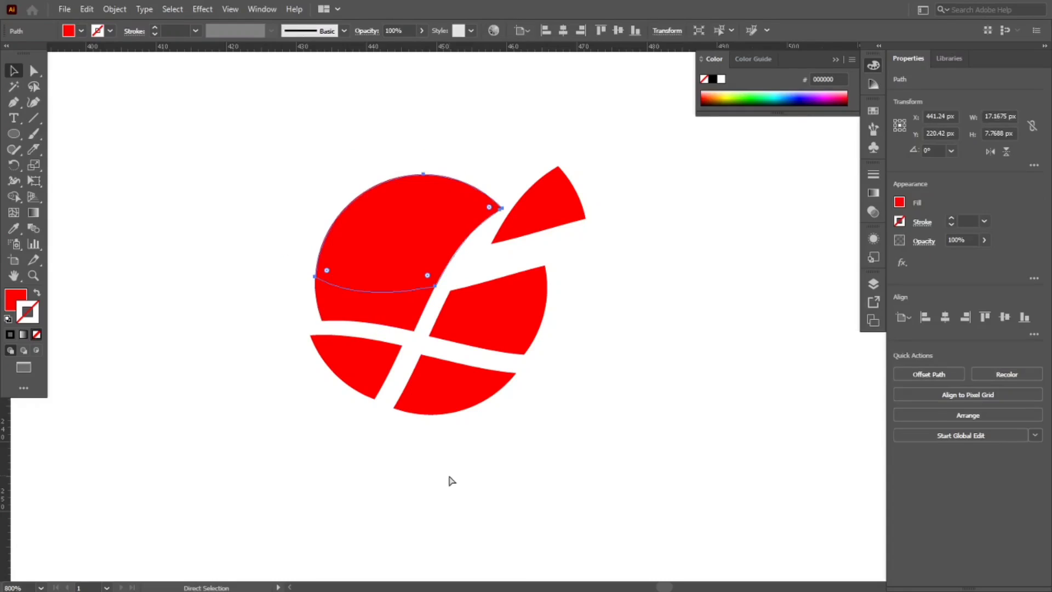
key(ctrl+z)
key(ctrl+z)
key(ctrl+z)
key(ctrl+z)
key(ctrl+z)
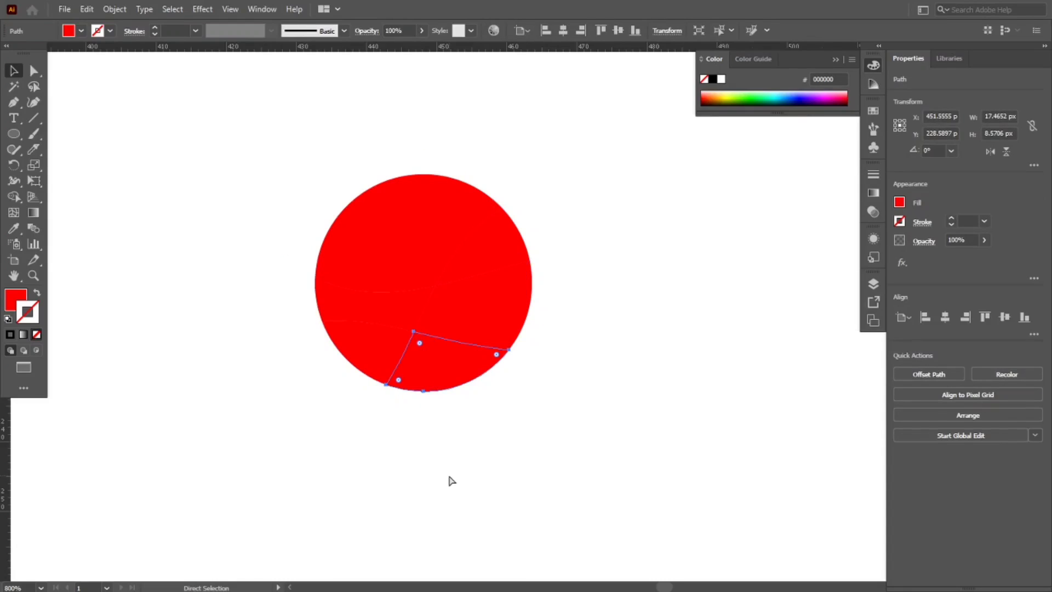
key(ctrl+z)
key(ctrl+z)
key(ctrl+z)
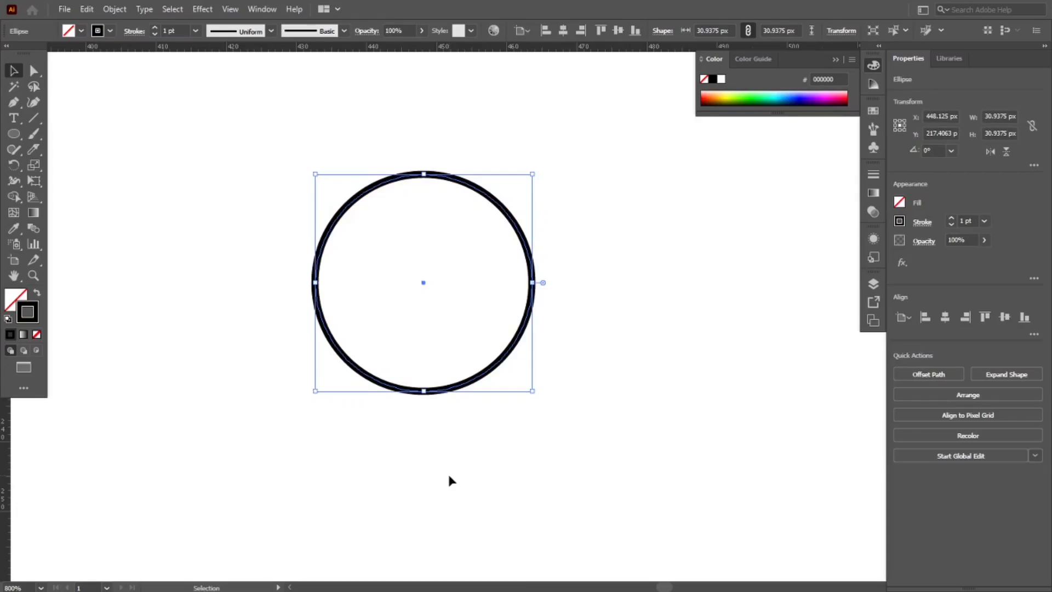
key(ctrl+z)
key(ctrl+z)
key(ctrl+z)
key(ctrl+z)
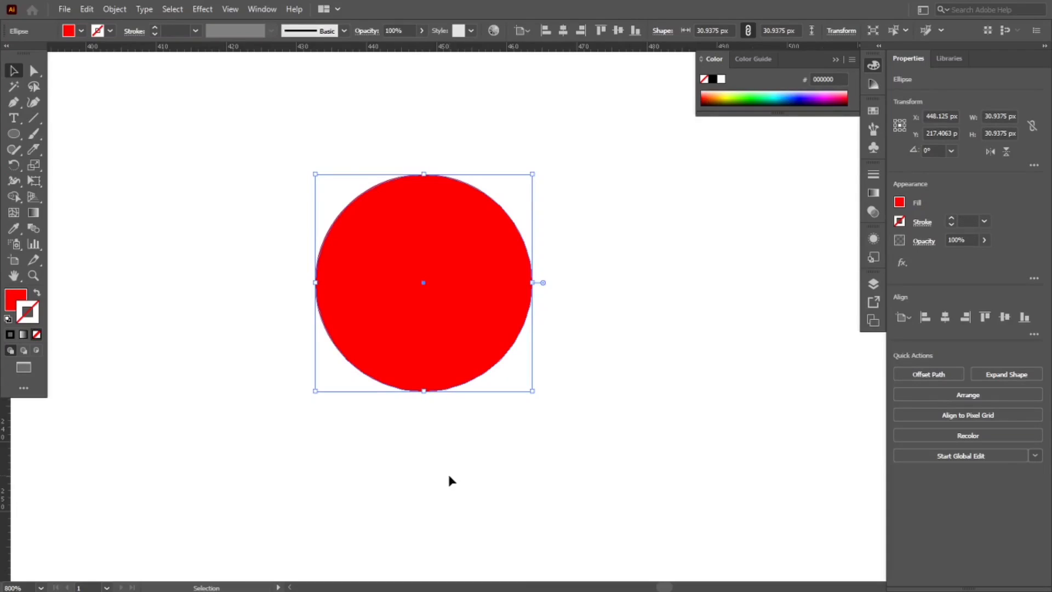
click(266, 340)
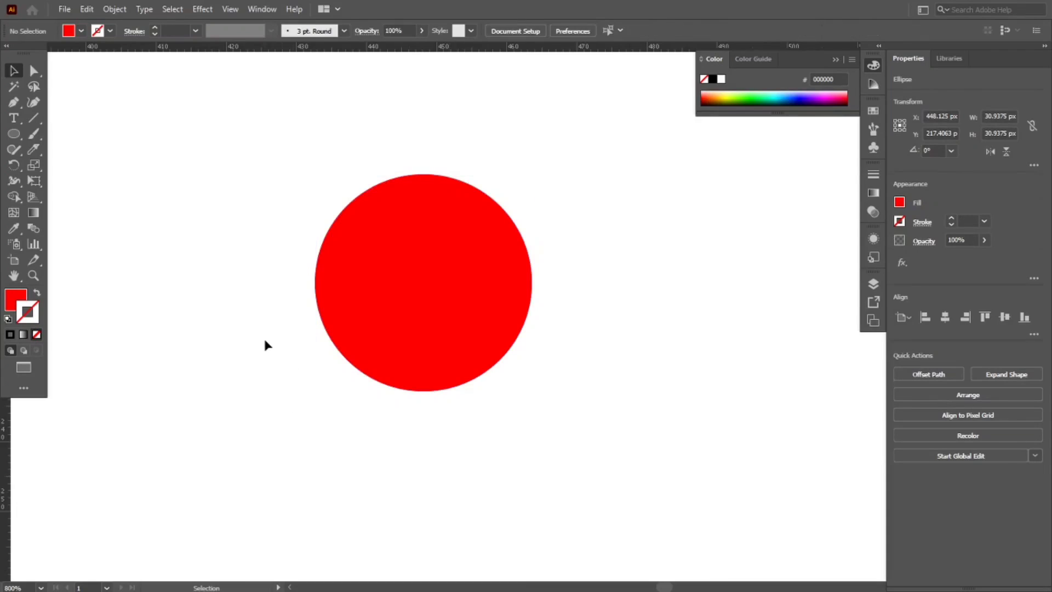
Cut the unselected circle in two with a wavy horizontal Knife stroke and move the halves apart vertically
click(31, 147)
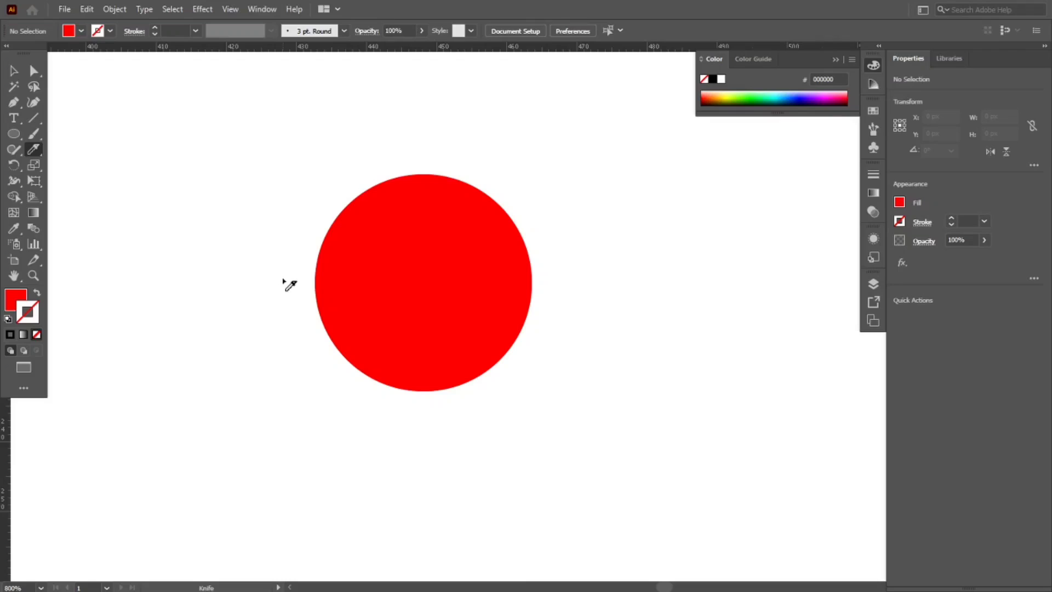
mouse_move(283, 281)
mouse_down()
mouse_move(384, 300)
mouse_move(465, 274)
mouse_move(558, 325)
mouse_up()
key(v)
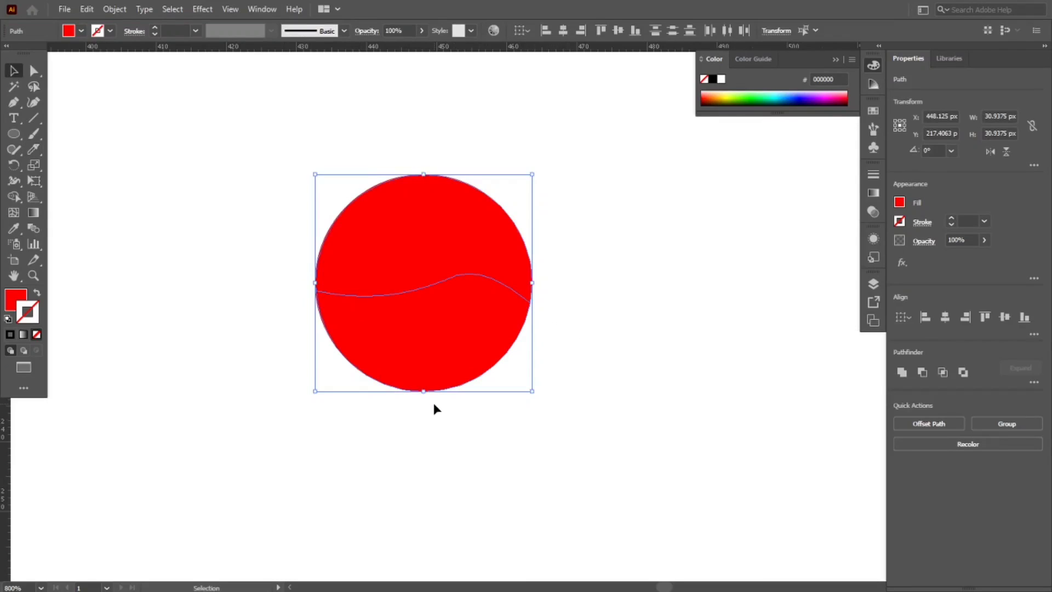
click(455, 465)
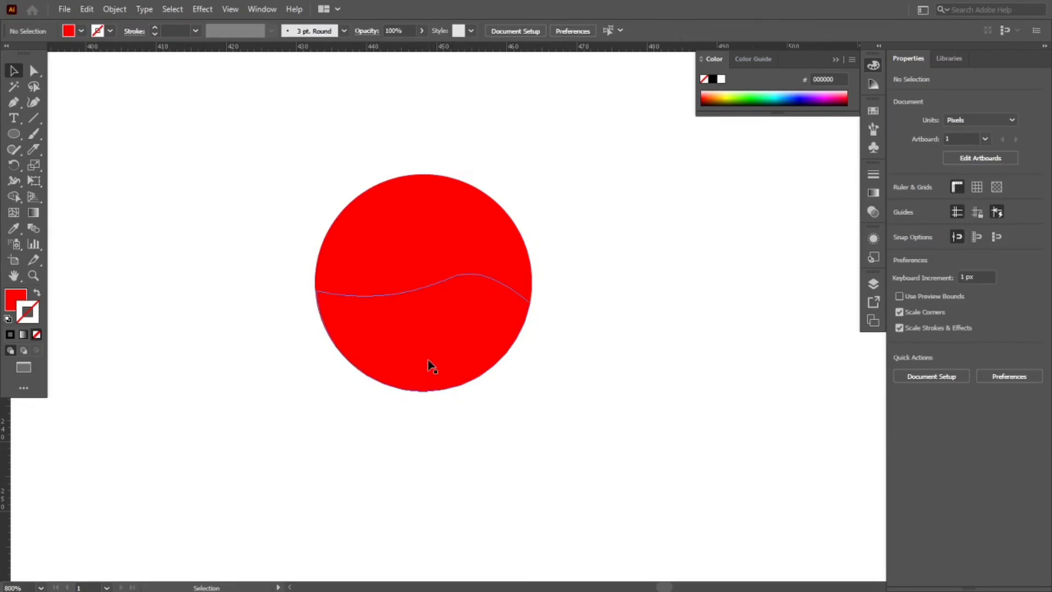
drag(428, 364, 427, 382)
drag(425, 242, 426, 223)
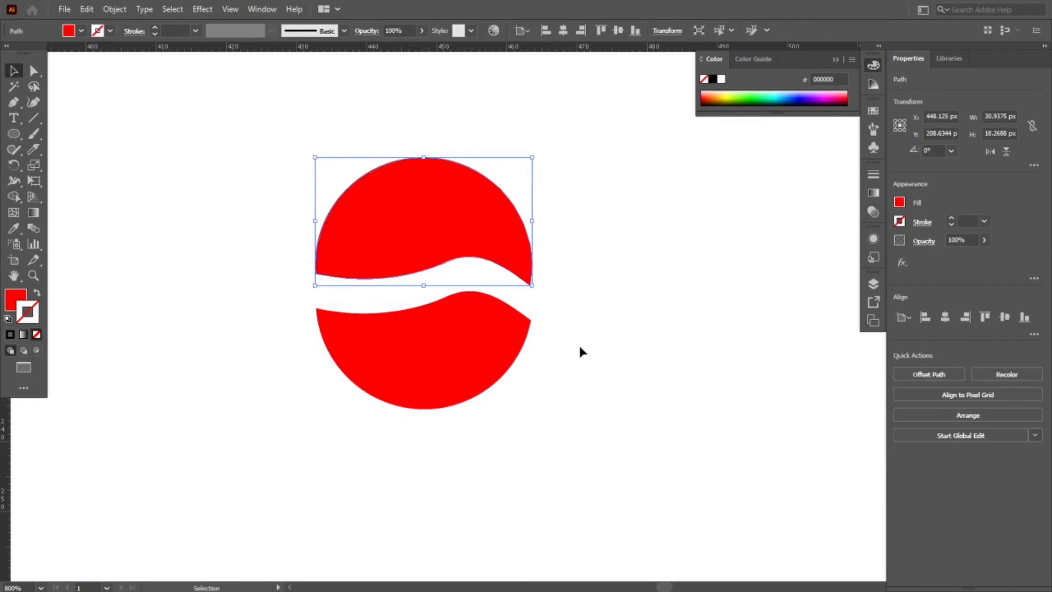
Undo the separation of the wavy halves and their Knife cut, and clear the selection
key(ctrl+z)
key(ctrl+z)
key(ctrl+z)
click(575, 361)
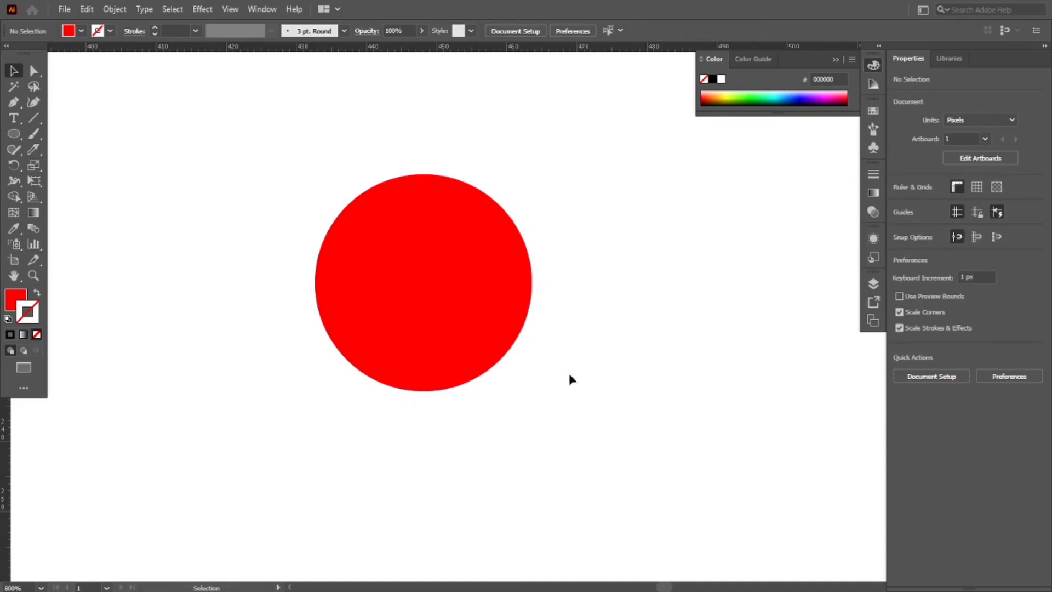
Cut the circle into four horizontal bands with one continuous Knife stroke that crosses it three times, and deselect the bands
click(34, 147)
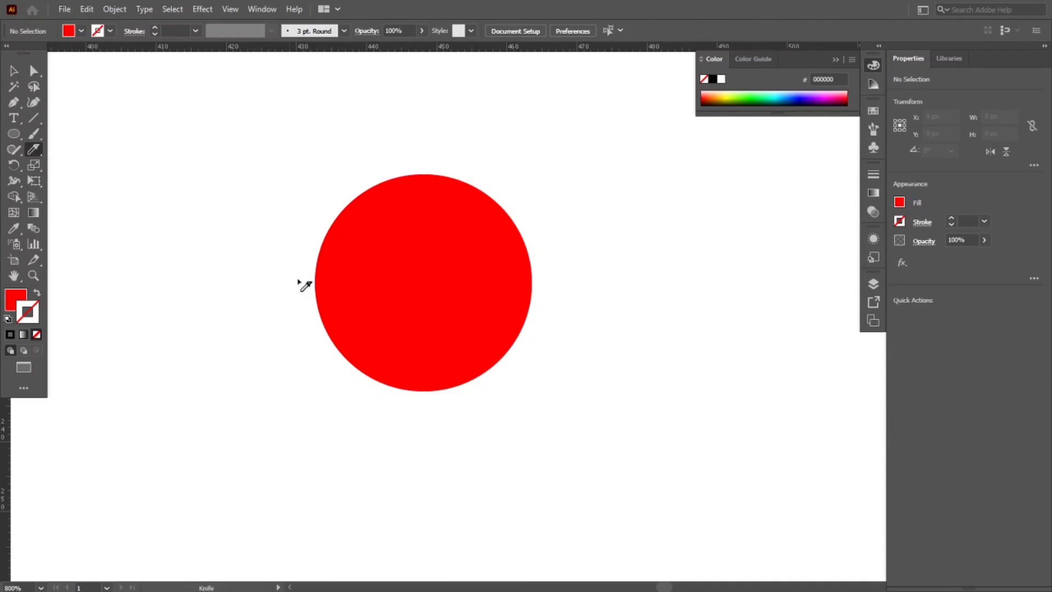
mouse_move(290, 266)
mouse_down()
mouse_move(381, 305)
mouse_move(467, 309)
mouse_move(537, 290)
mouse_move(580, 232)
mouse_move(581, 289)
mouse_move(558, 327)
mouse_move(498, 348)
mouse_move(341, 331)
mouse_move(291, 349)
mouse_move(256, 389)
mouse_move(267, 211)
mouse_move(356, 252)
mouse_move(469, 266)
mouse_move(492, 265)
mouse_move(543, 198)
mouse_up()
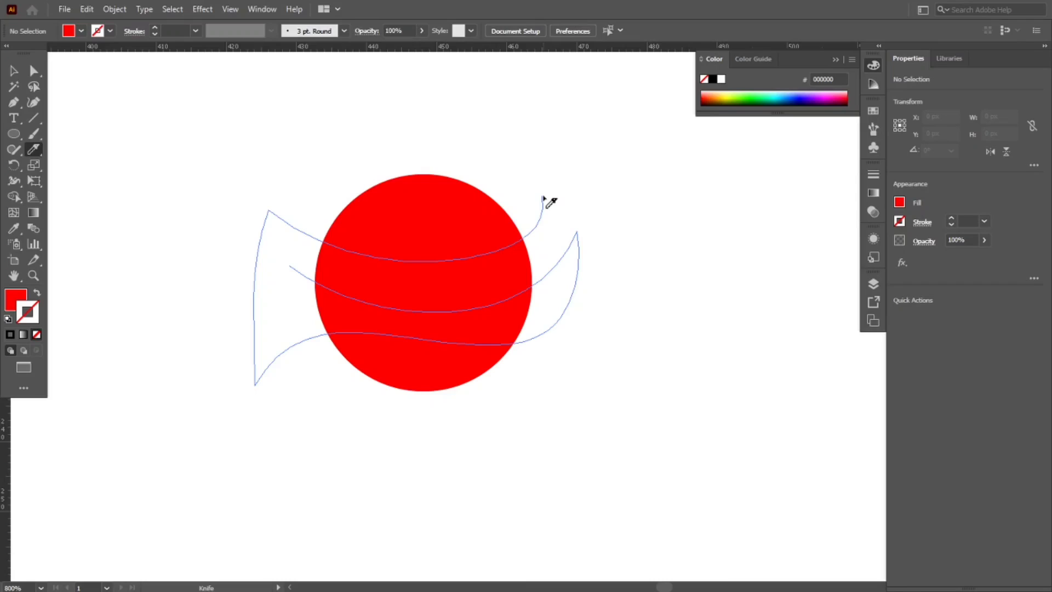
drag(543, 196, 545, 198)
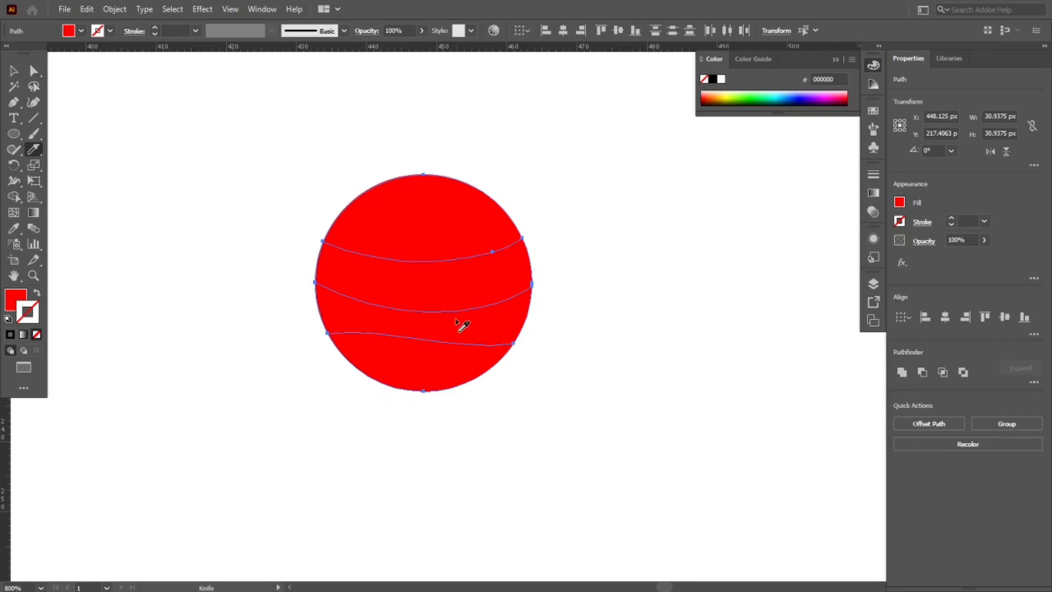
click(19, 80)
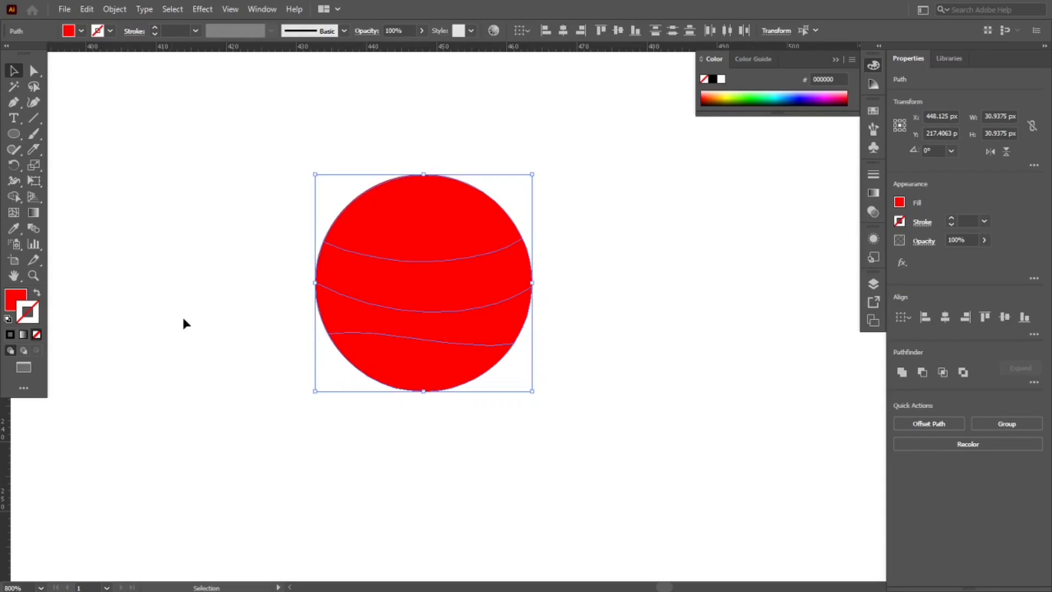
click(416, 394)
Spread the circle's four bands apart vertically to leave curved gaps between them, and deselect them
drag(429, 365, 427, 378)
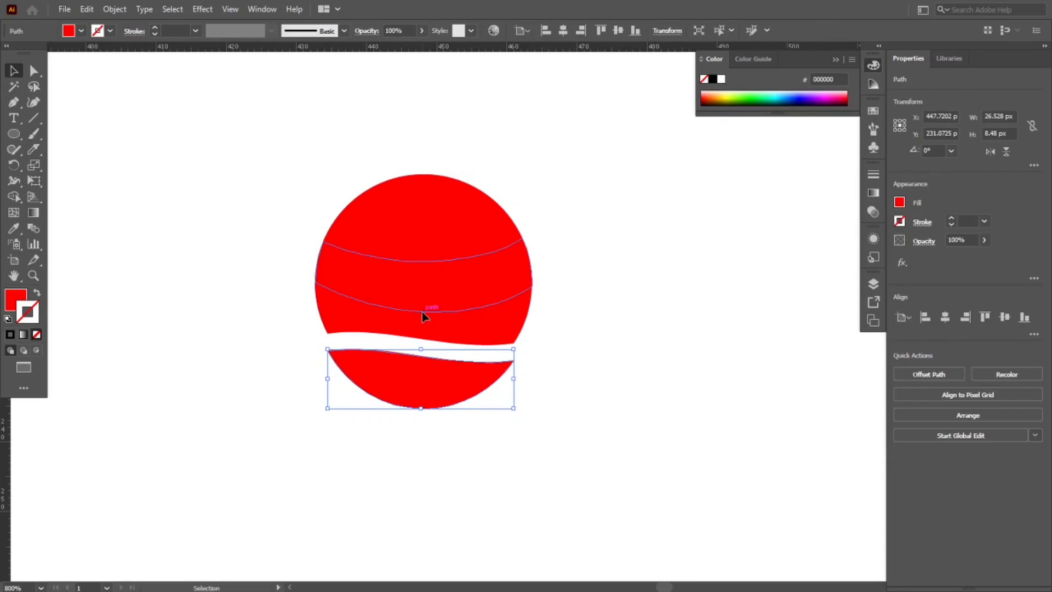
drag(426, 313, 422, 323)
drag(435, 225, 435, 206)
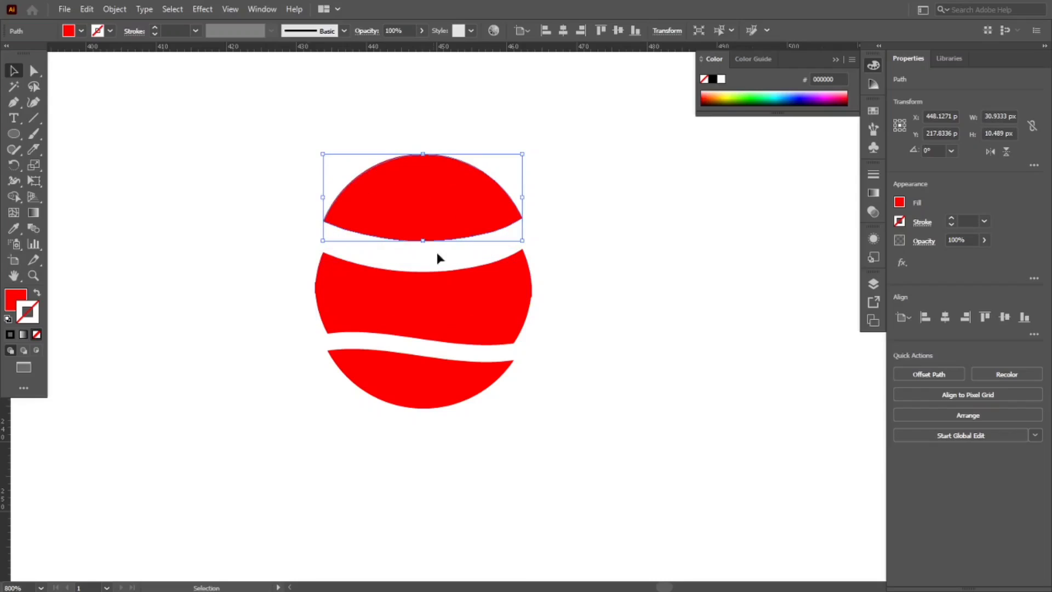
drag(439, 294, 437, 273)
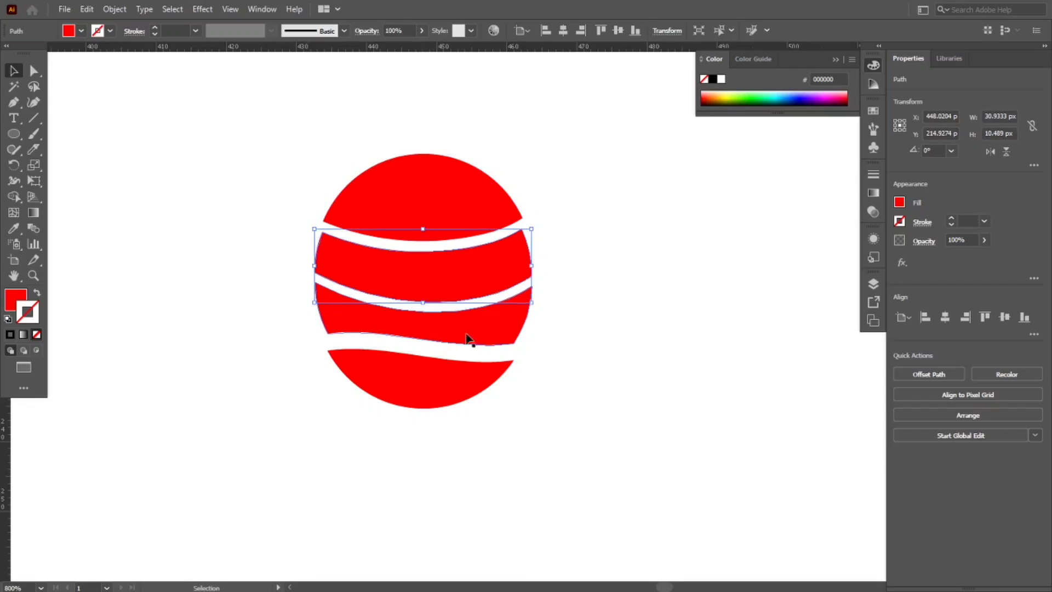
click(533, 338)
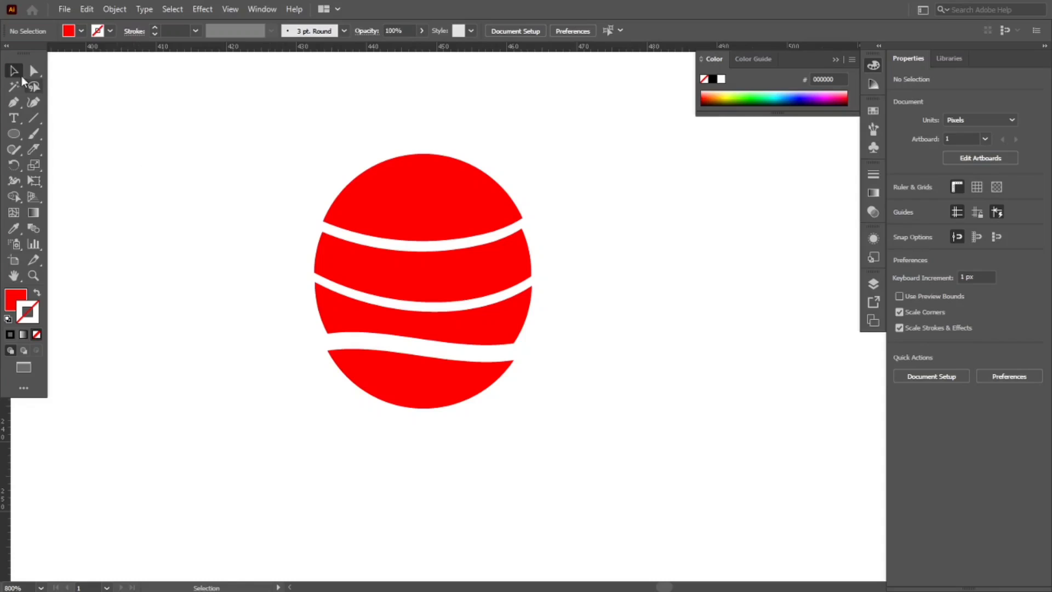
Delete all the circle pieces and draw a red square about 22.5 px wide near the canvas centre
drag(286, 128, 571, 433)
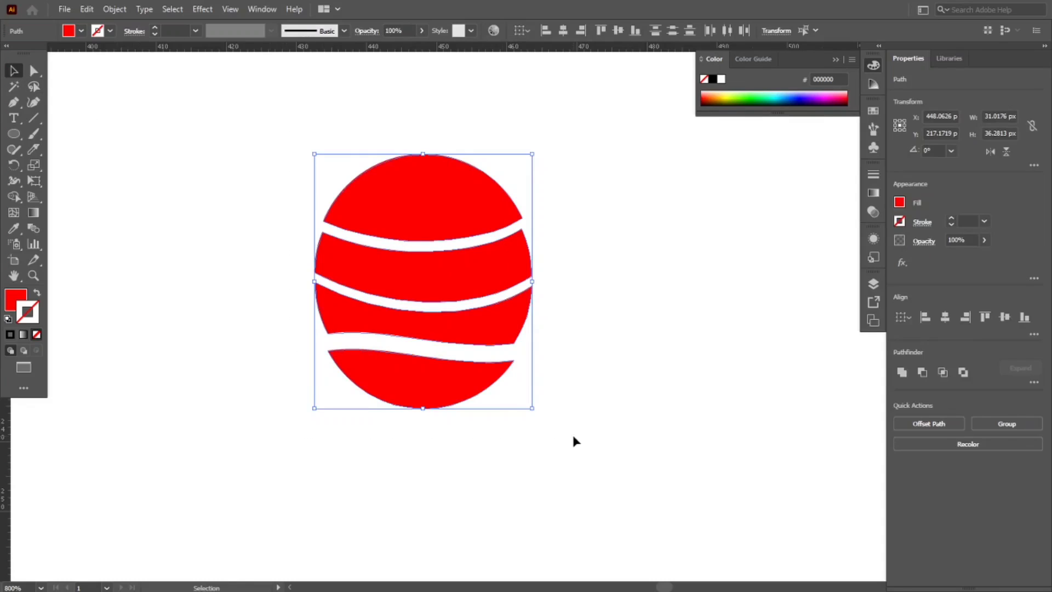
key(Delete)
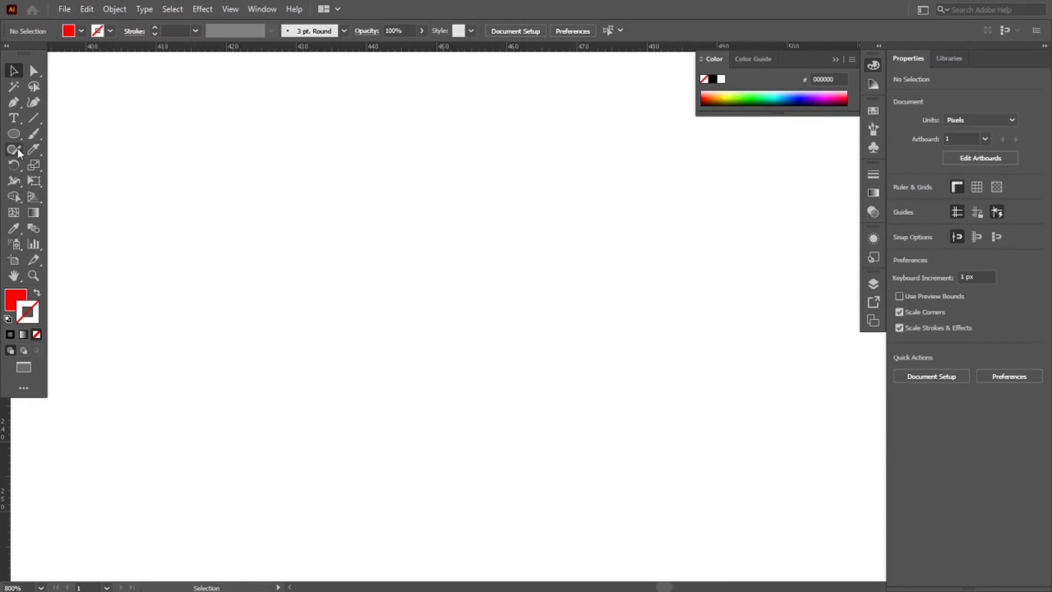
click(17, 136)
click(79, 134)
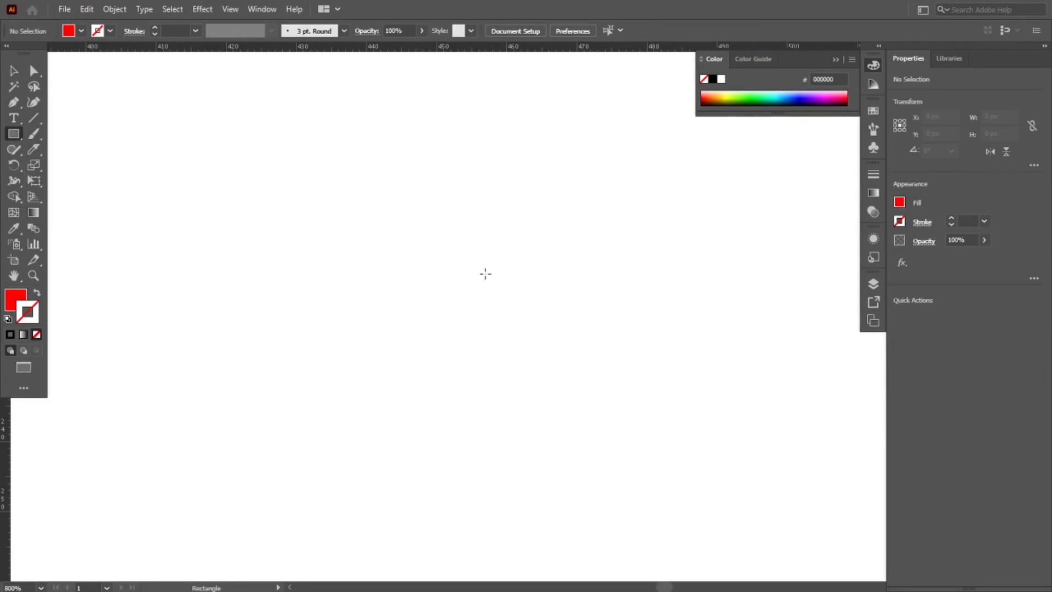
drag(387, 222, 485, 380)
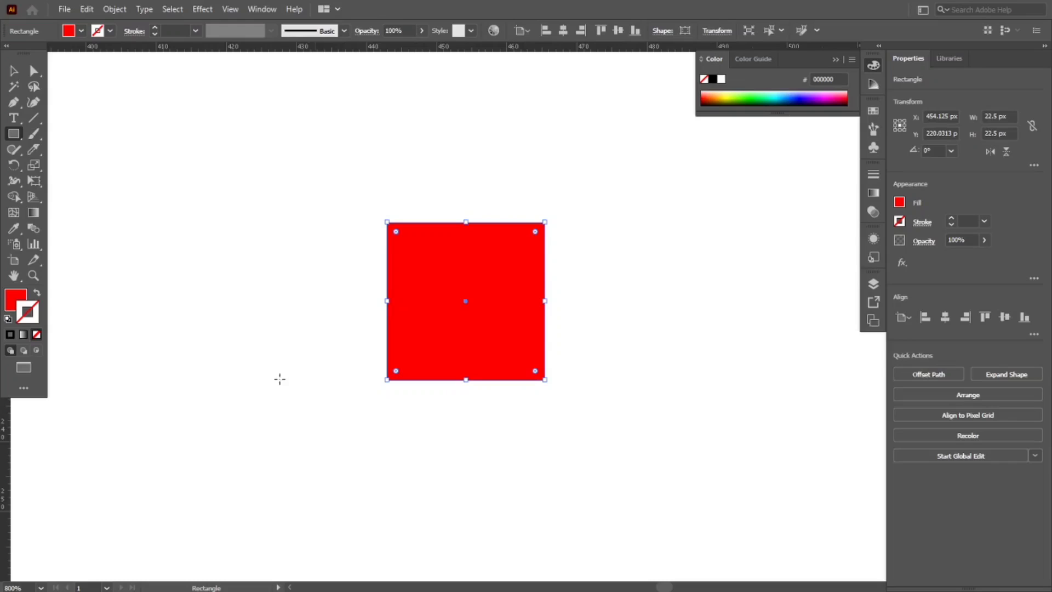
Try cutting the red square across its middle with a freehand Knife stroke and moving the pieces, and undo both
click(33, 149)
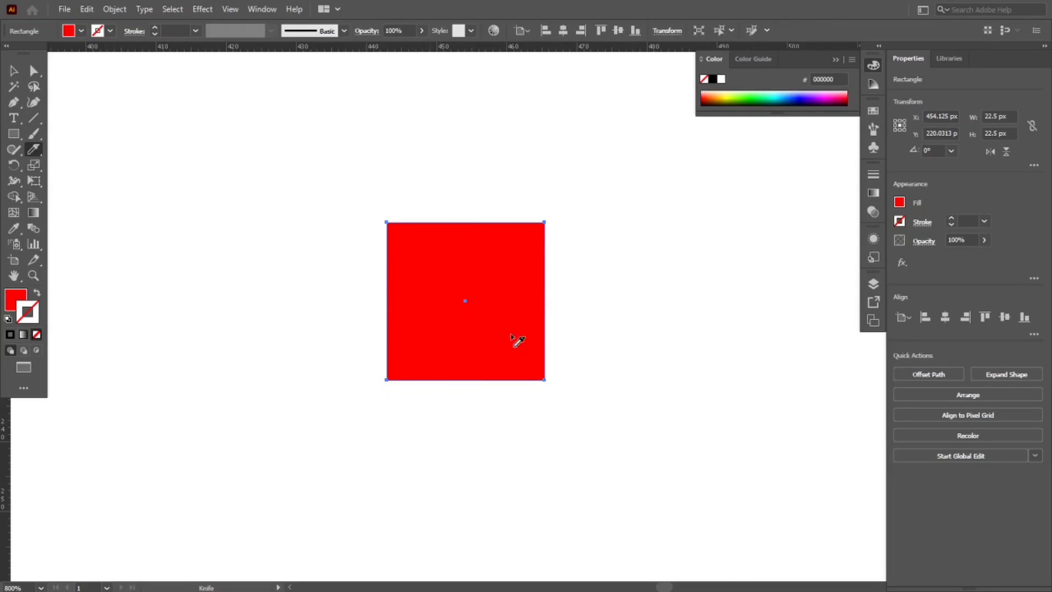
mouse_move(353, 281)
mouse_down()
mouse_move(411, 305)
mouse_move(479, 305)
mouse_move(553, 273)
mouse_move(592, 274)
mouse_move(639, 328)
mouse_up()
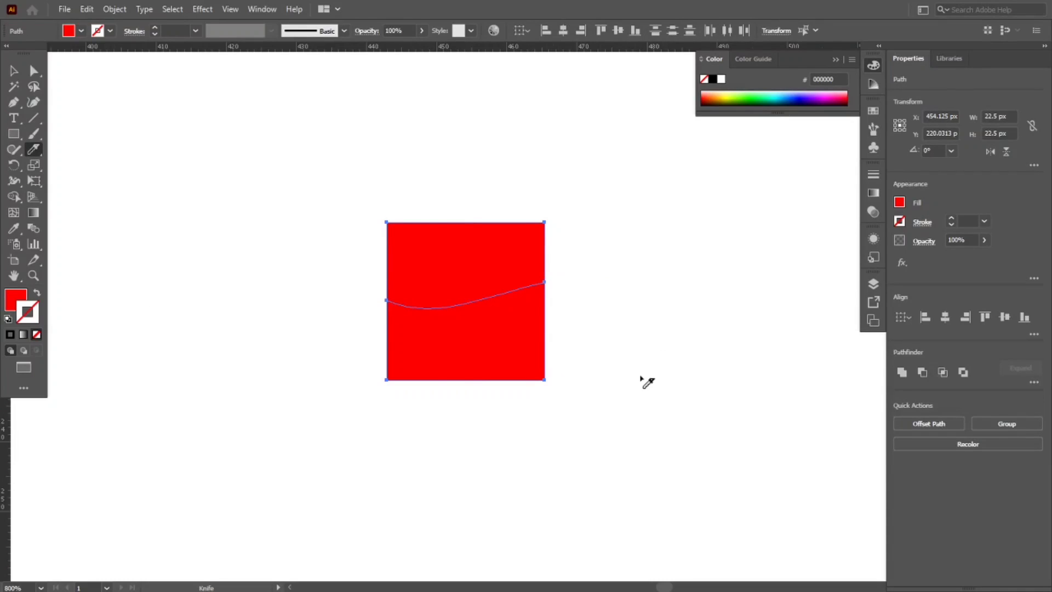
key(v)
drag(437, 354, 437, 391)
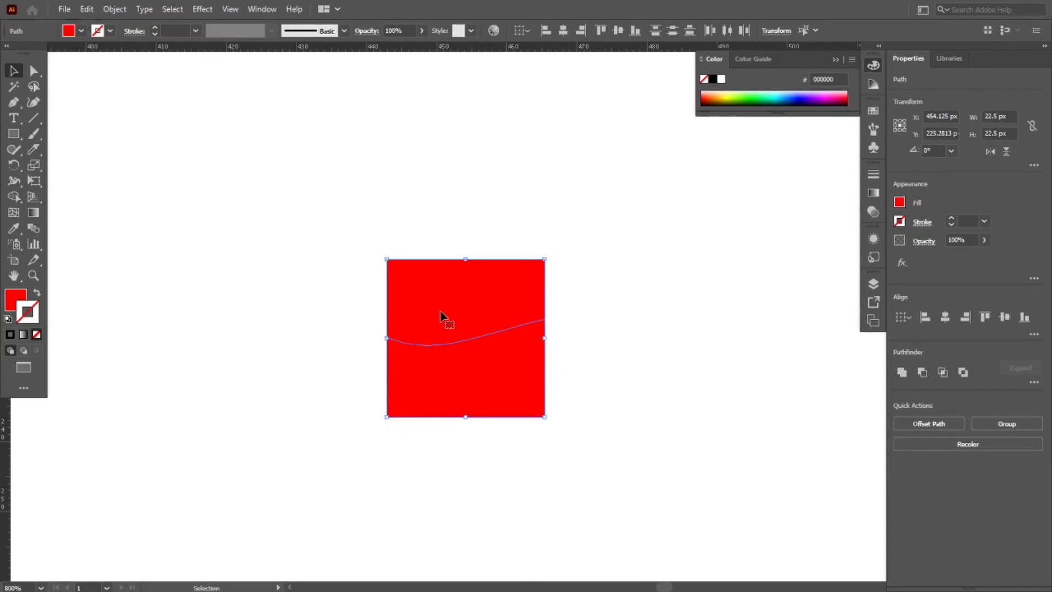
drag(461, 266, 461, 265)
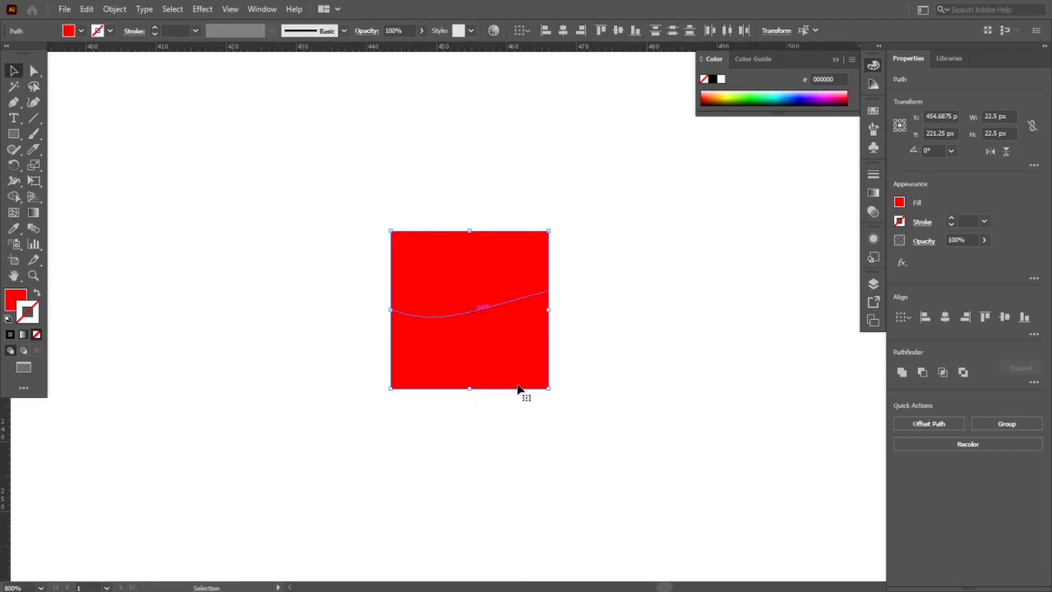
click(526, 454)
drag(490, 369, 487, 397)
key(a)
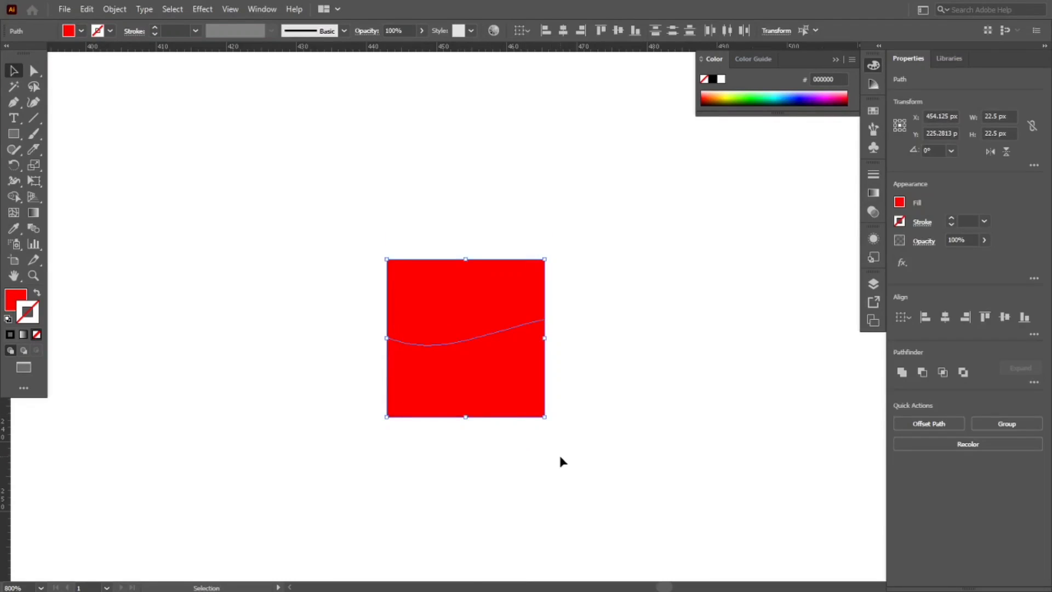
key(ctrl+z)
key(ctrl+z)
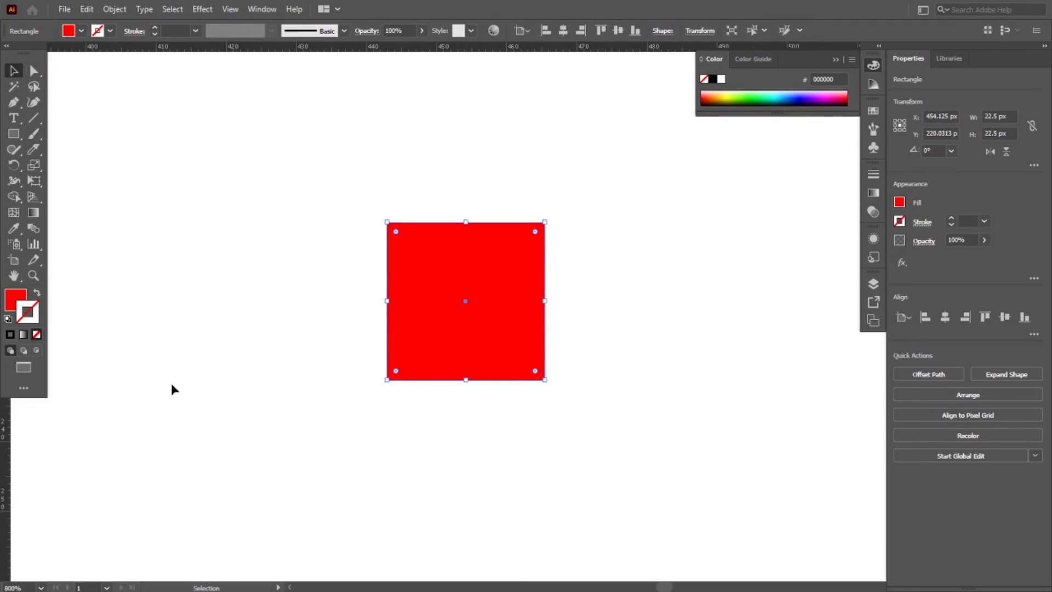
Cut the red square with a straight diagonal Knife line from its upper-left to its lower-right corner, and deselect the halves
click(33, 149)
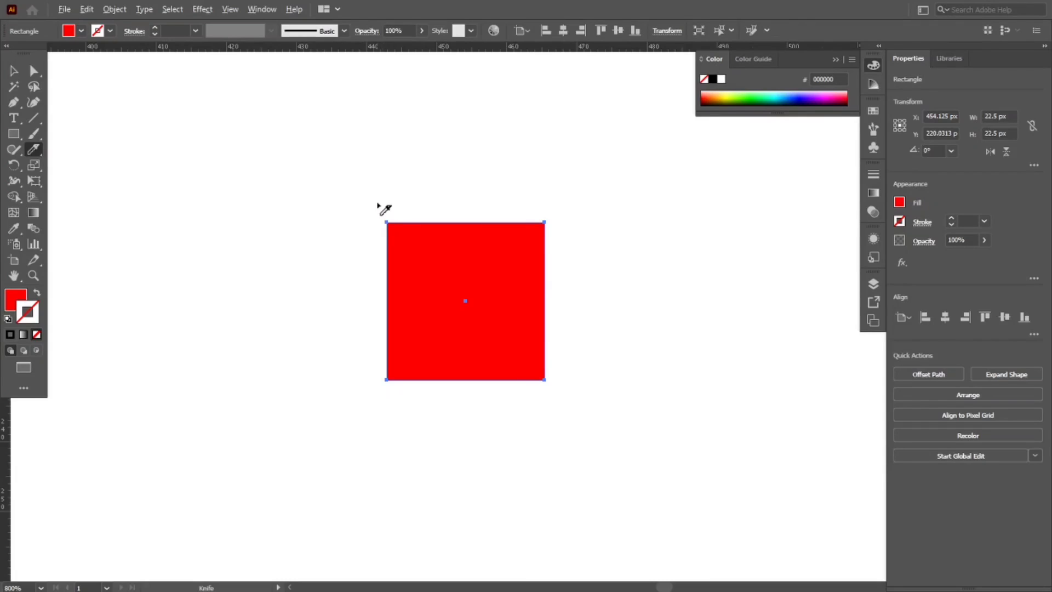
drag(378, 204, 598, 439)
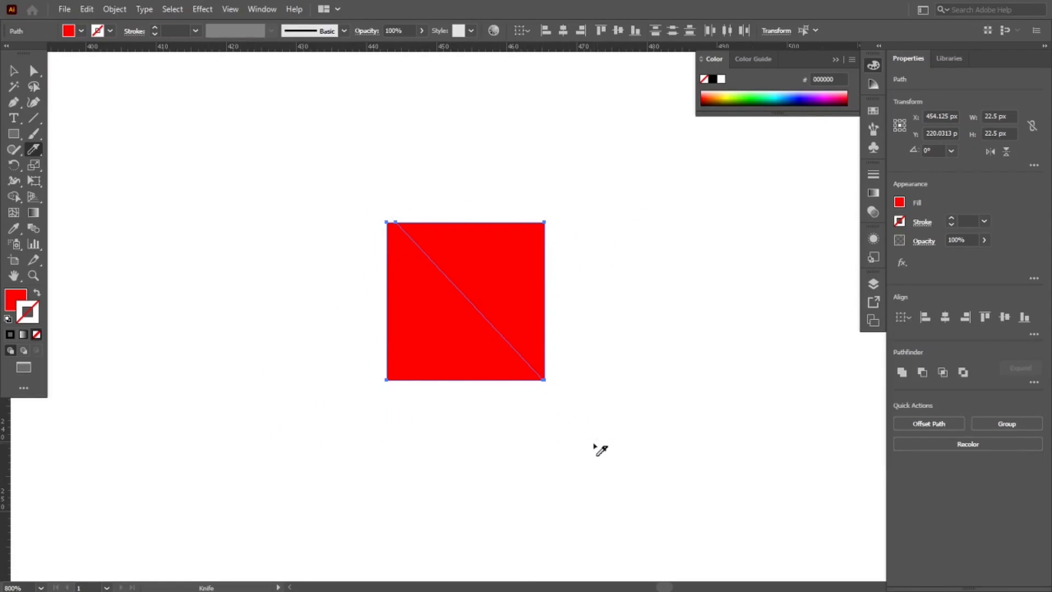
key(v)
click(407, 397)
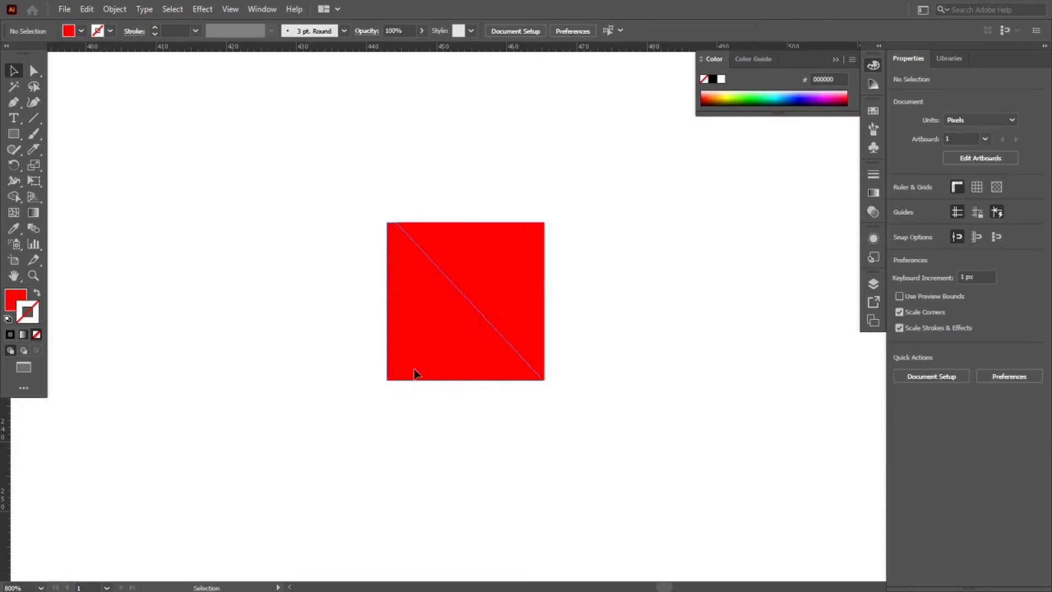
Move the square's two diagonal halves apart, one down-left and the other up-right, and deselect them
drag(416, 371, 402, 402)
click(524, 274)
drag(536, 240, 569, 205)
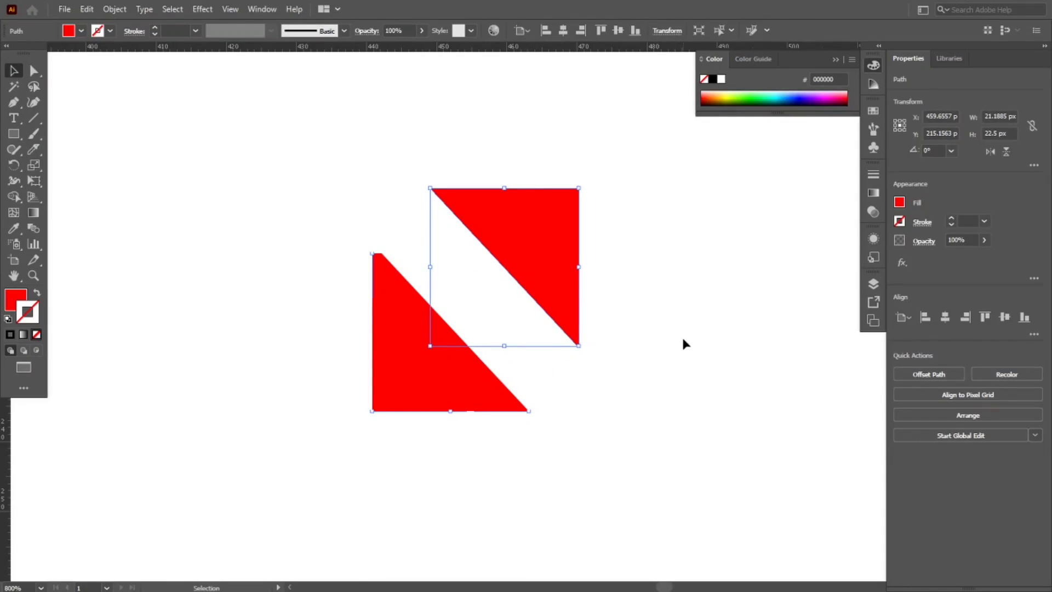
click(629, 384)
Select both halves and cut them with one straight Knife line along the opposite diagonal, and deselect the pieces
drag(335, 164, 551, 401)
click(33, 149)
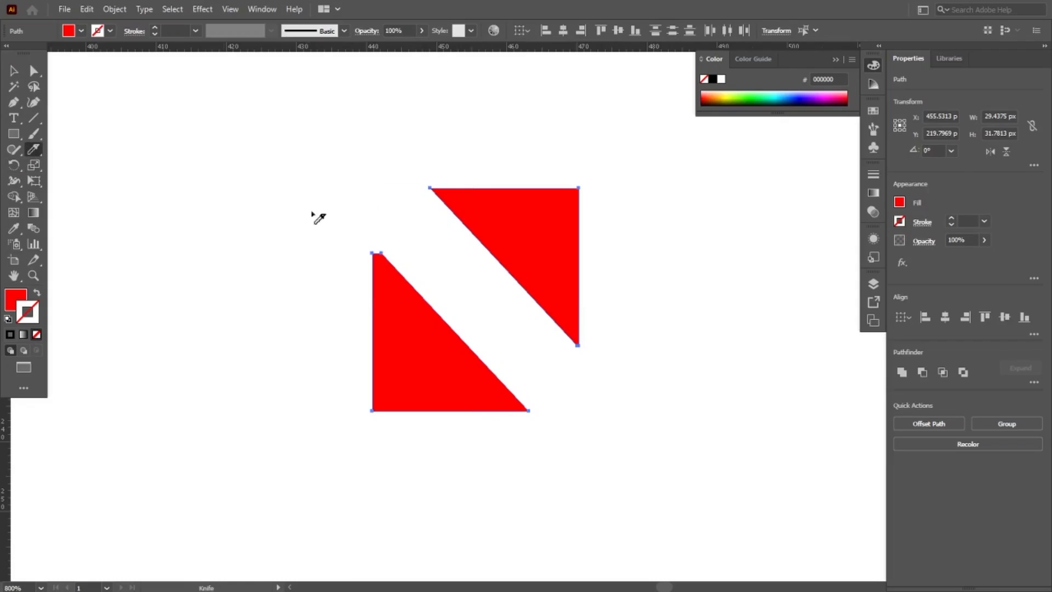
mouse_move(584, 166)
mouse_down()
mouse_move(541, 216)
mouse_move(476, 332)
mouse_move(336, 435)
mouse_up()
key(v)
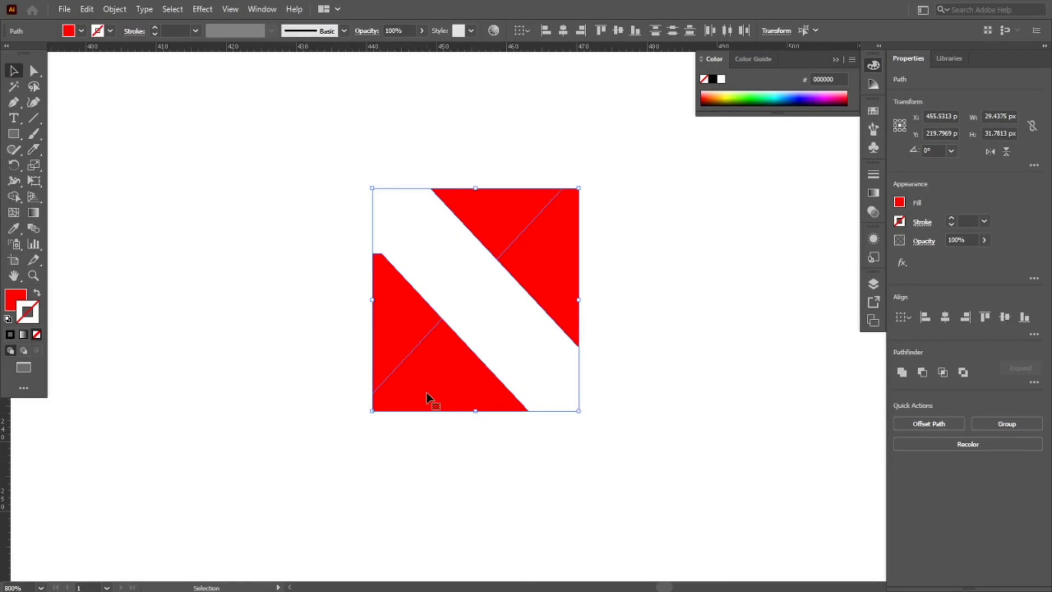
click(383, 450)
Spread the four triangular pieces apart to leave an X-shaped gap between them, and deselect them
drag(378, 323, 371, 294)
mouse_move(453, 395)
mouse_down()
mouse_move(474, 390)
mouse_move(463, 408)
mouse_up()
drag(571, 294, 580, 317)
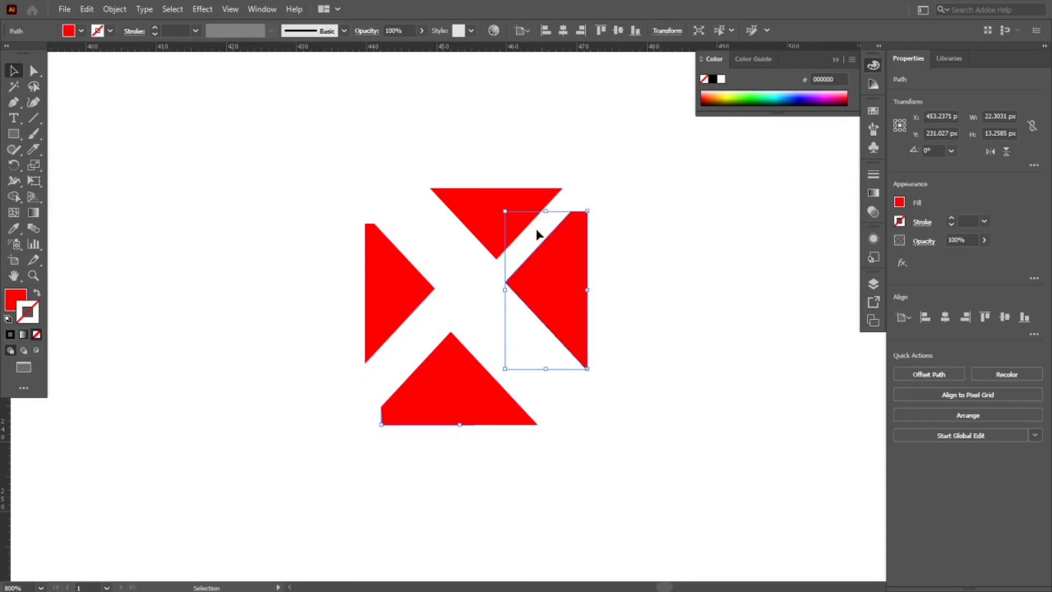
drag(486, 204, 460, 184)
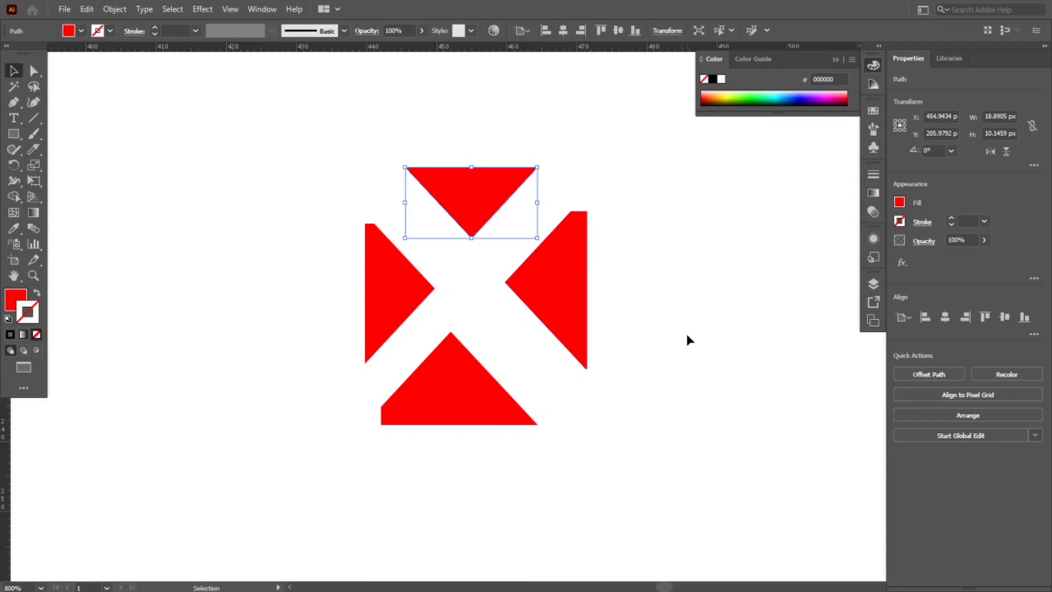
click(688, 340)
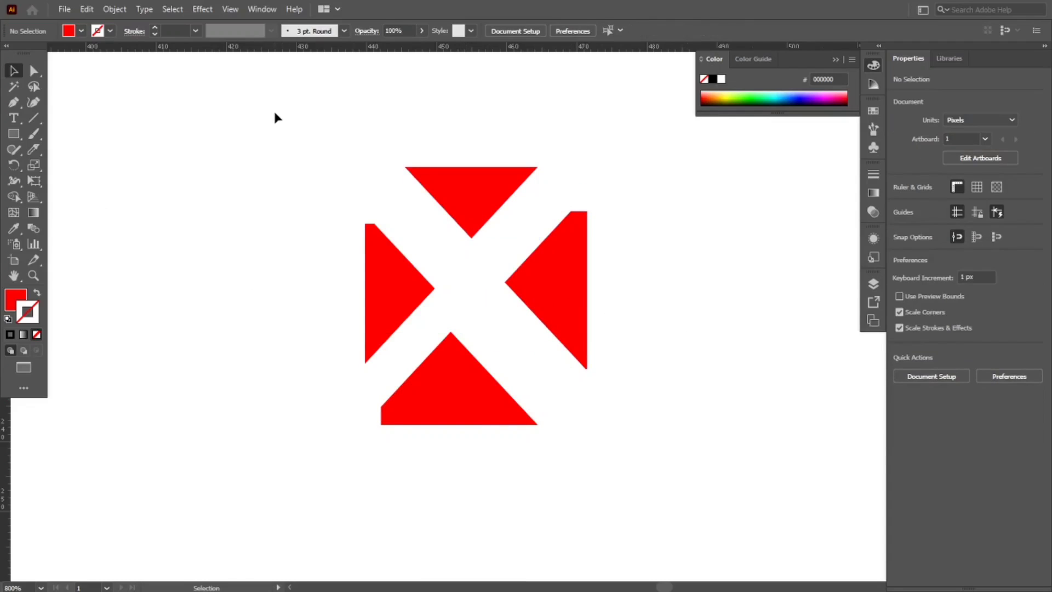
Delete all four triangular pieces and place a vertical guide near the canvas centre at about X 452 px
drag(282, 110, 673, 417)
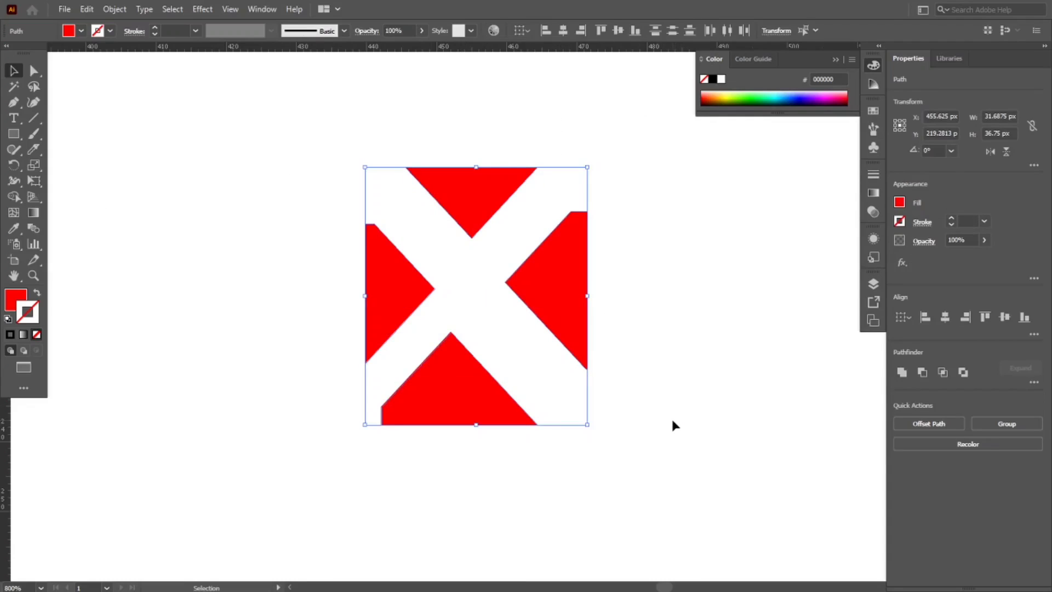
key(Delete)
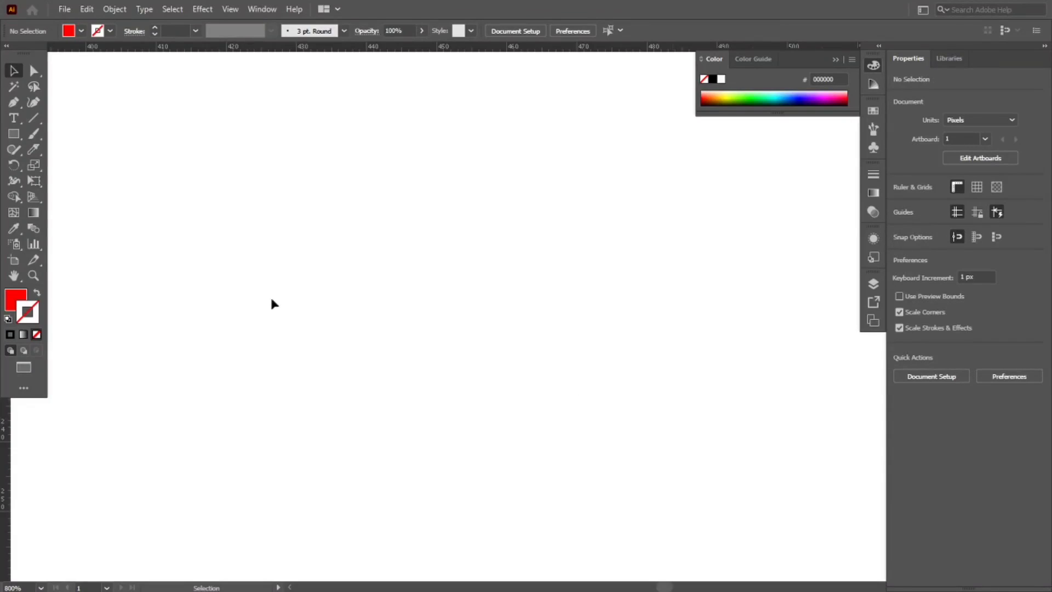
drag(10, 443, 450, 422)
click(626, 318)
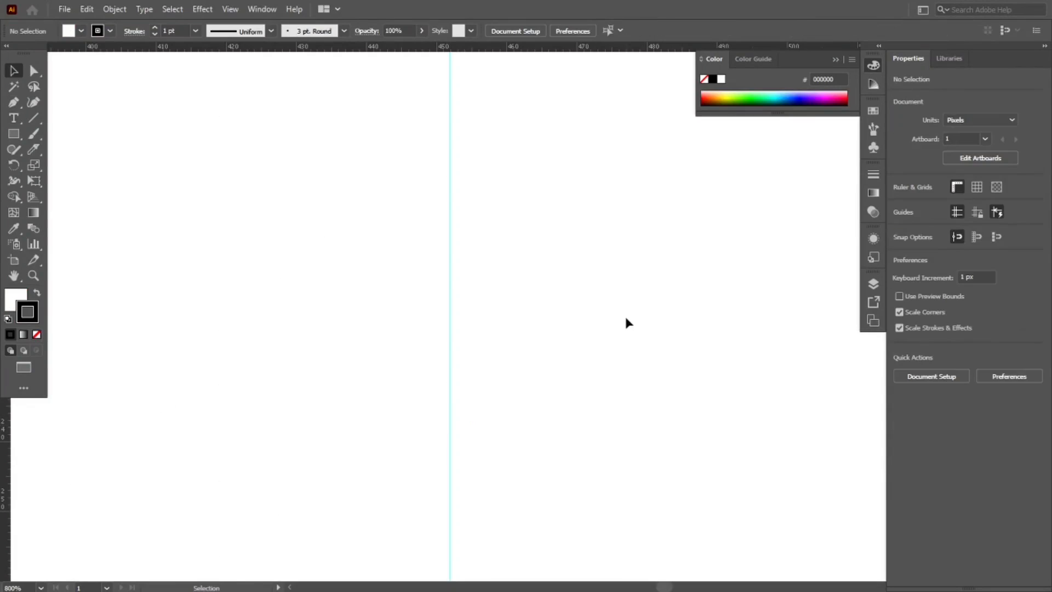
Draw the left half of a heart with the Pen tool, starting and ending on the guide, and refine its lower curve
click(451, 235)
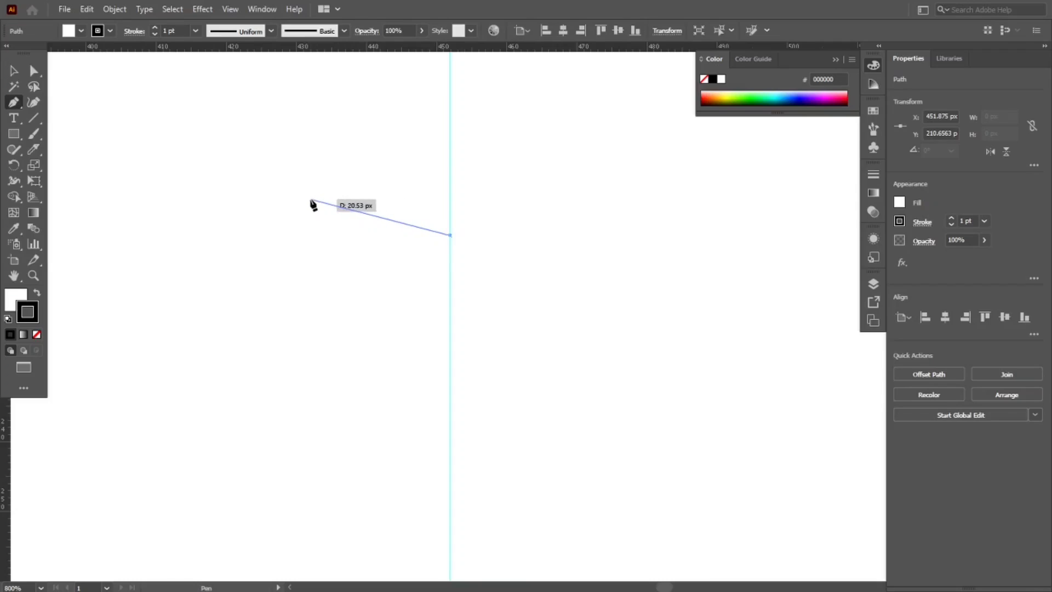
drag(311, 200, 236, 267)
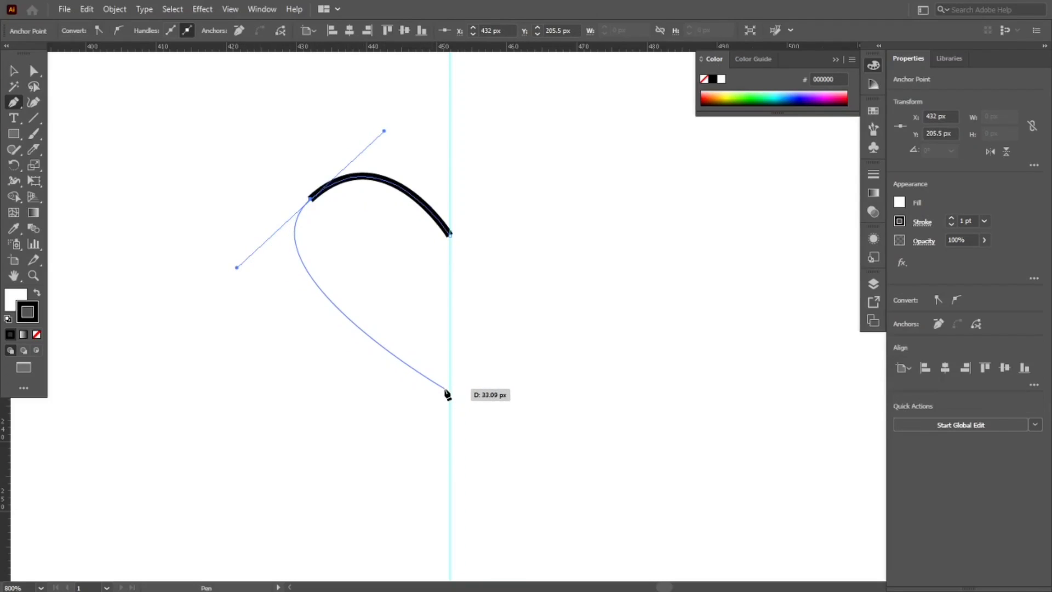
drag(450, 388, 329, 443)
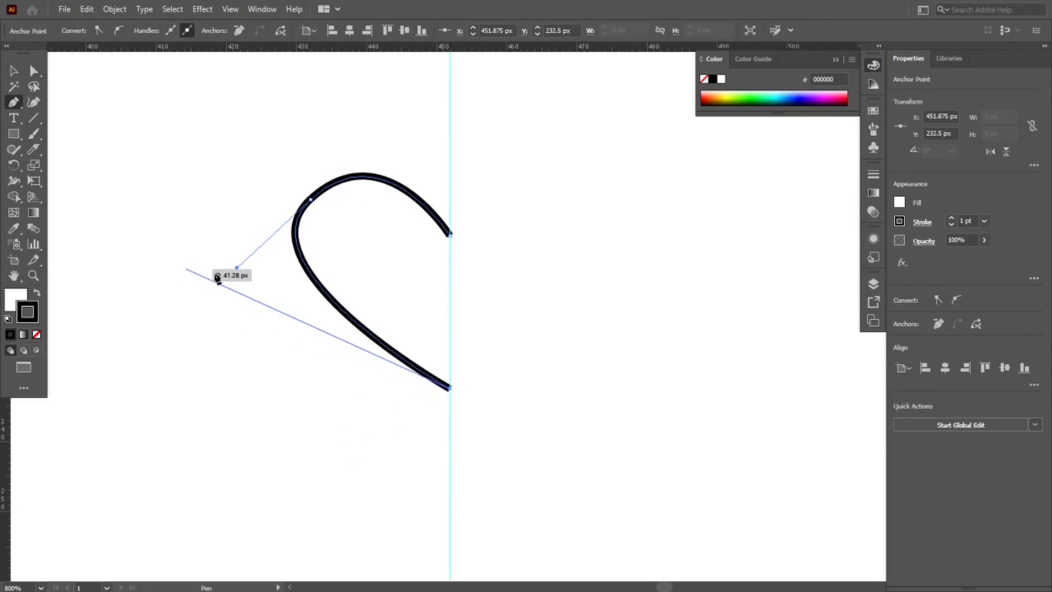
drag(237, 268, 400, 356)
key(f)
key(f)
key(f)
key(v)
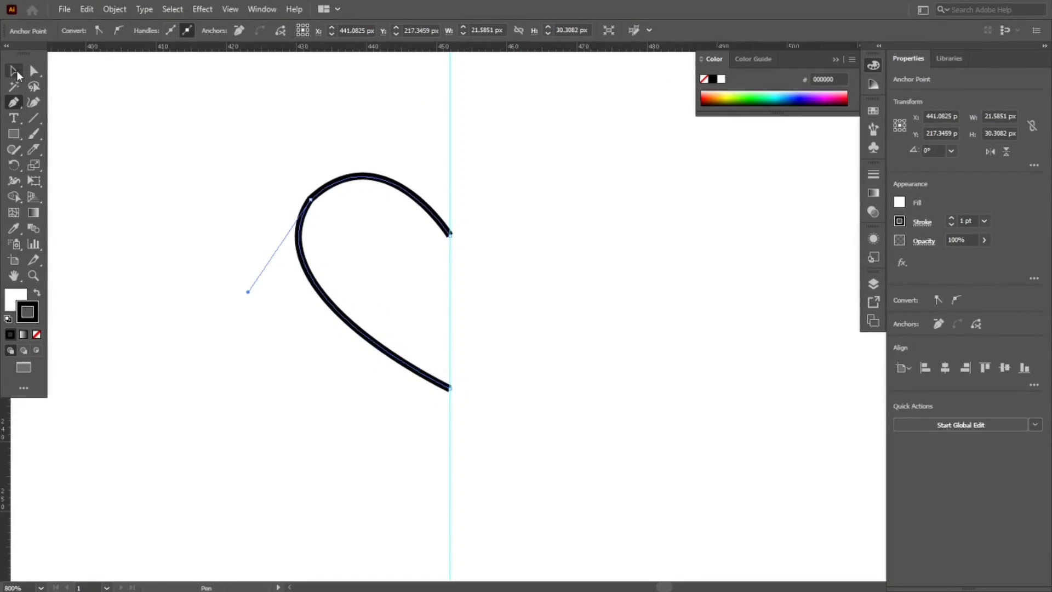
Create a mirrored copy of the half-heart with Reflect across the vertical axis
click(415, 439)
click(416, 374)
right_click(417, 375)
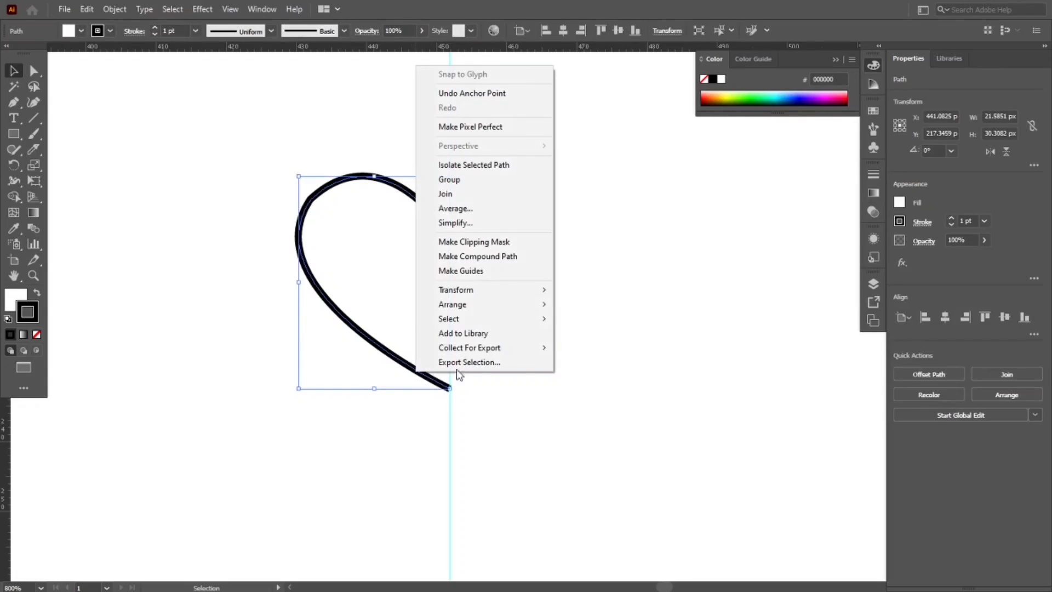
mouse_move(527, 290)
click(604, 338)
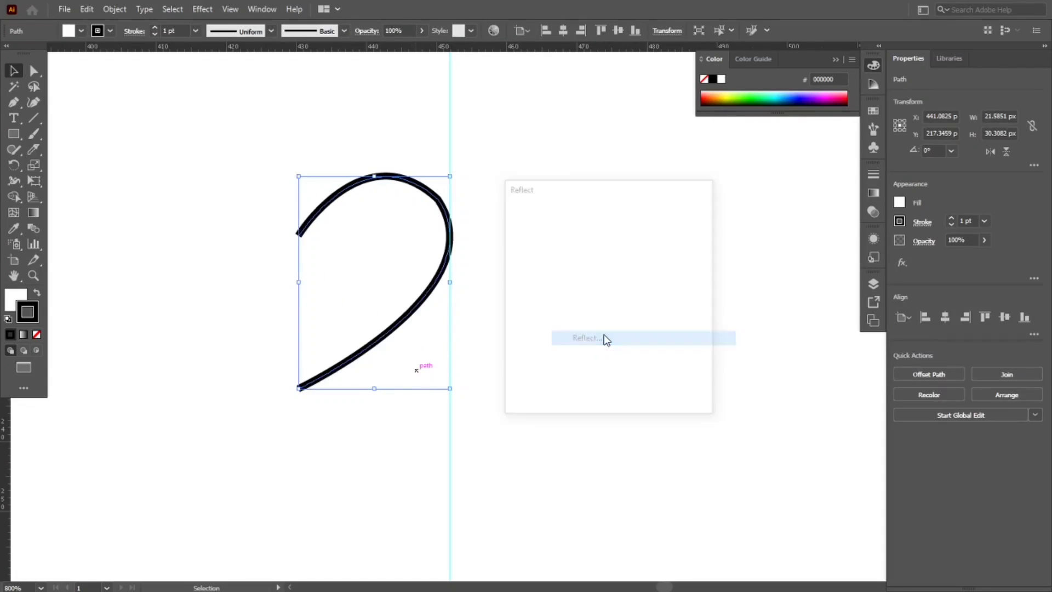
click(543, 389)
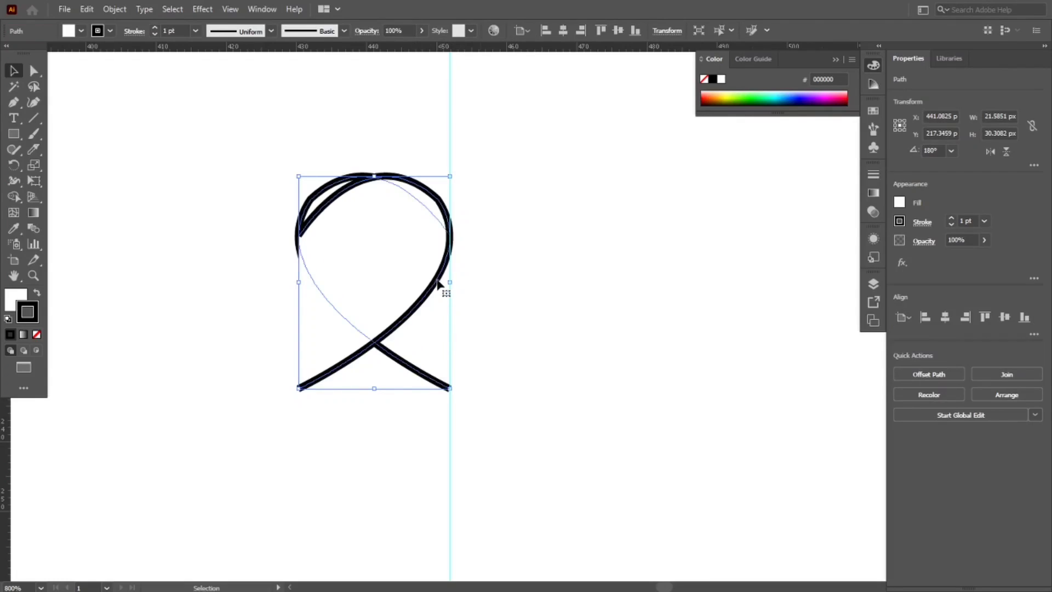
Move the mirrored half to the right of the guide to complete the heart outline, and delete the guide
drag(446, 282, 588, 281)
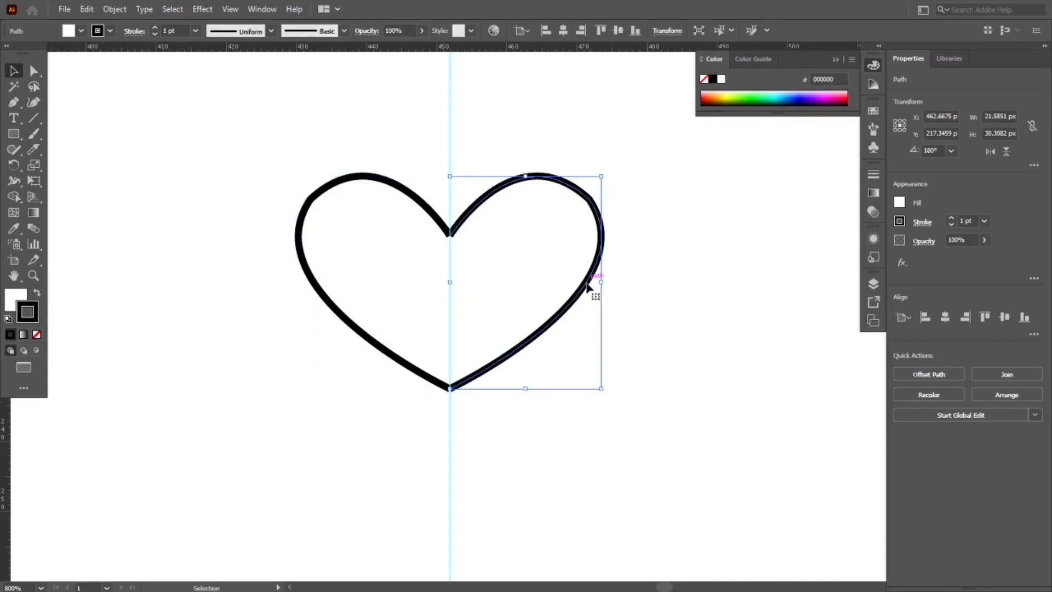
click(735, 323)
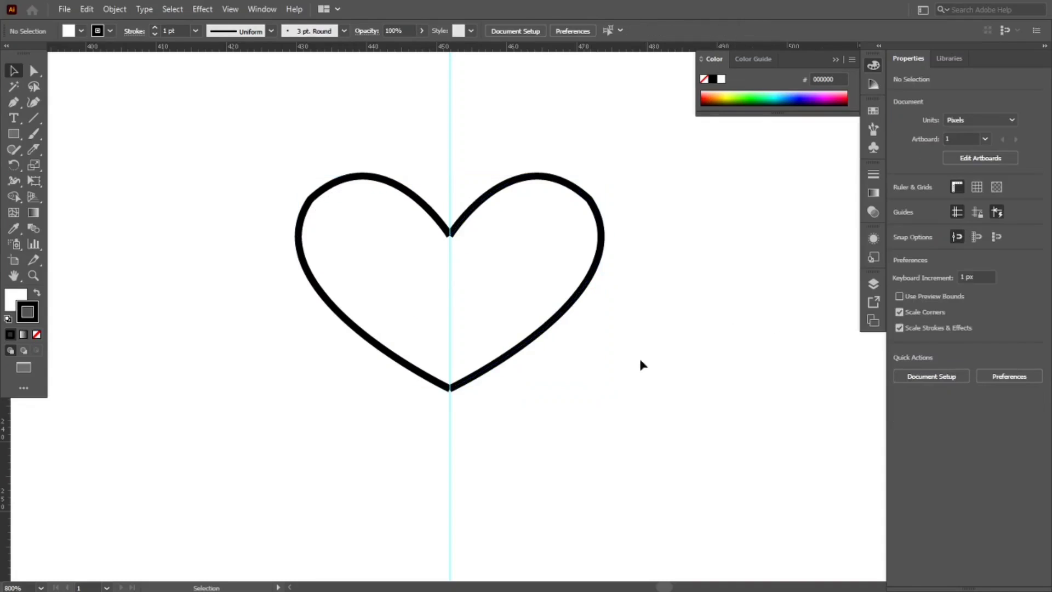
click(451, 464)
key(Delete)
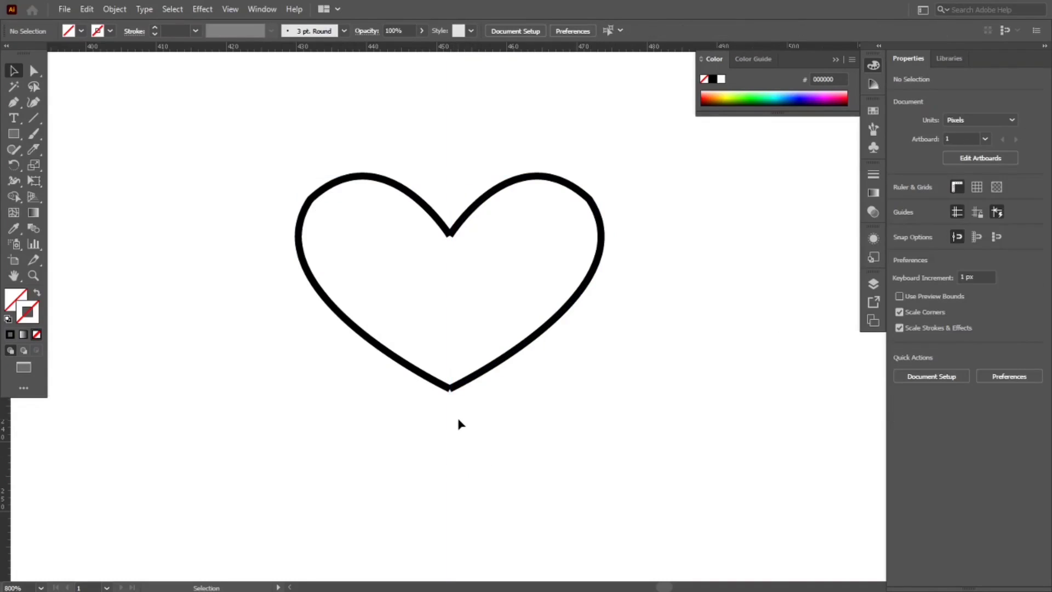
Join the two halves' endpoints at the heart's bottom tip and at its top notch, and clear the selection
key(a)
drag(441, 414, 461, 376)
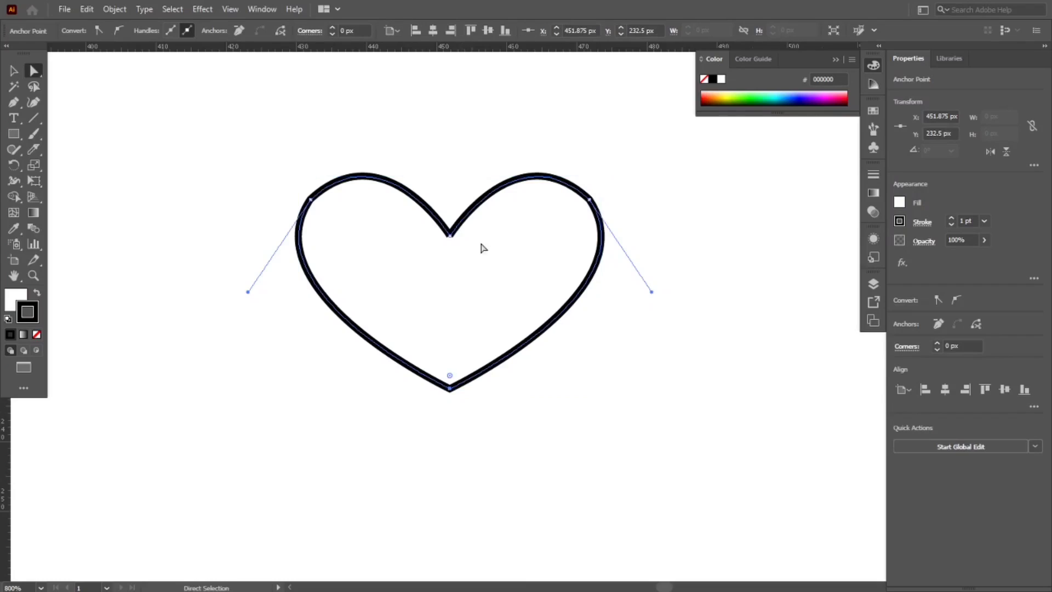
drag(417, 161, 468, 272)
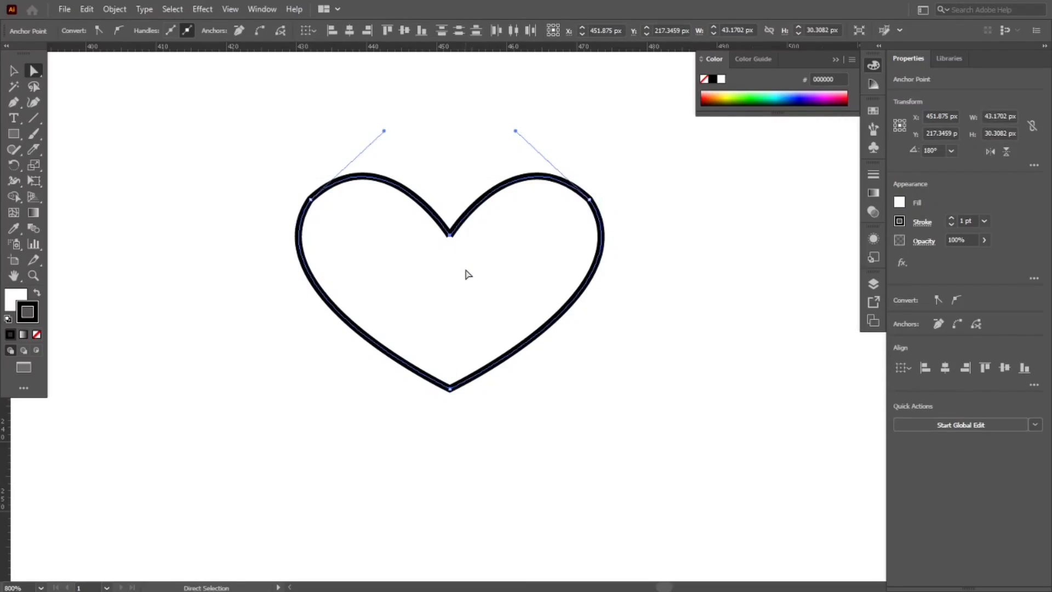
ctrl+click(469, 274)
click(596, 418)
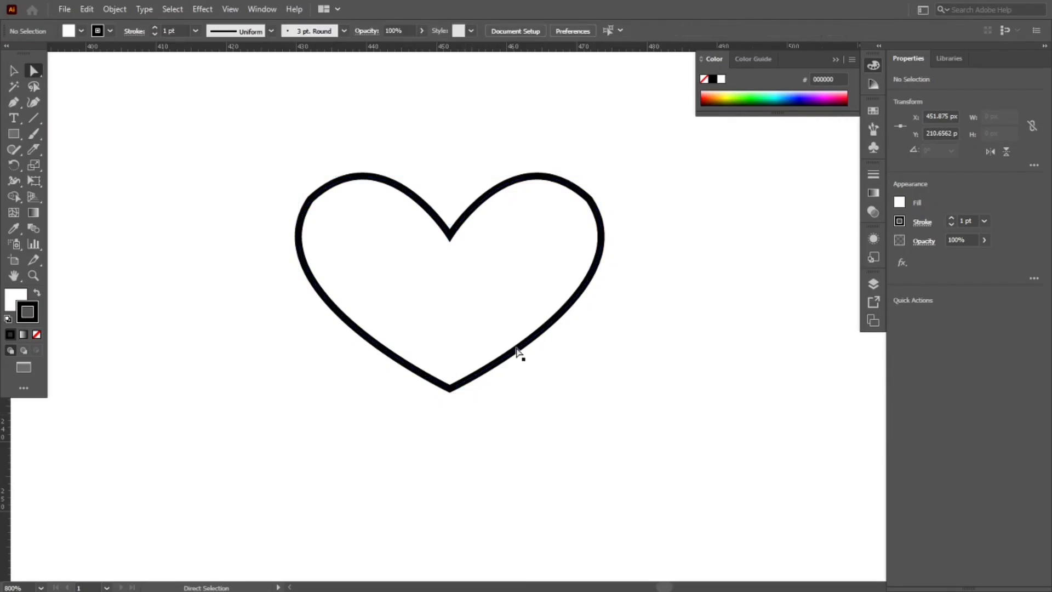
Fill the heart with red (FF0000) and remove its stroke
click(521, 345)
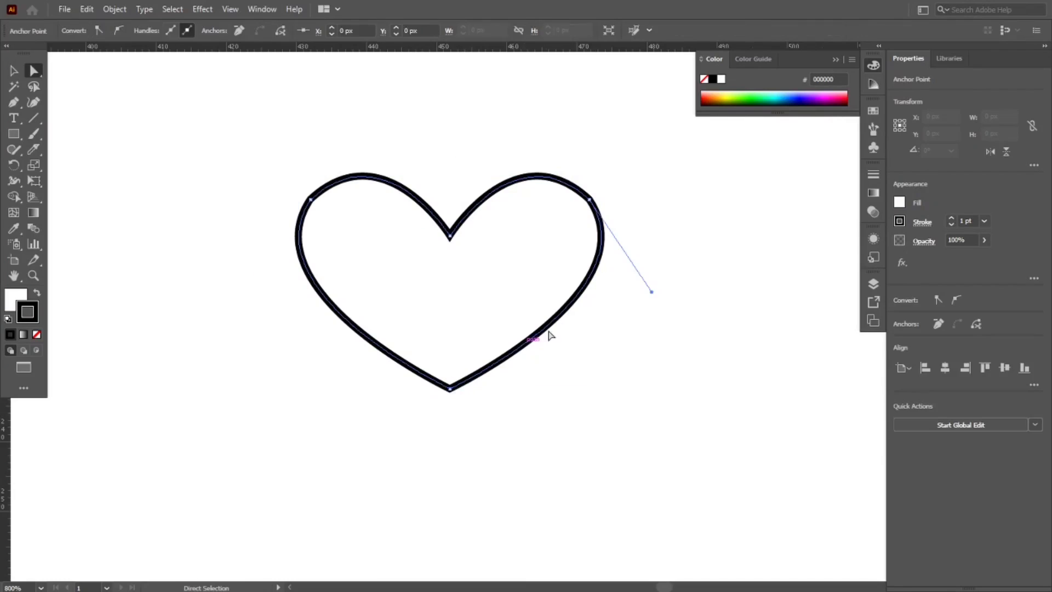
click(903, 220)
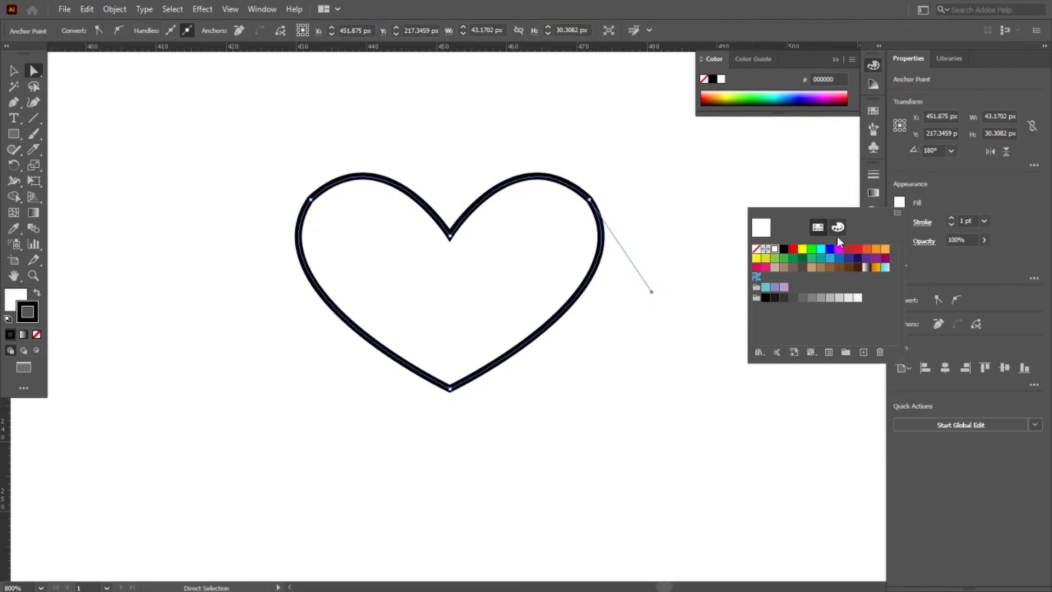
click(794, 250)
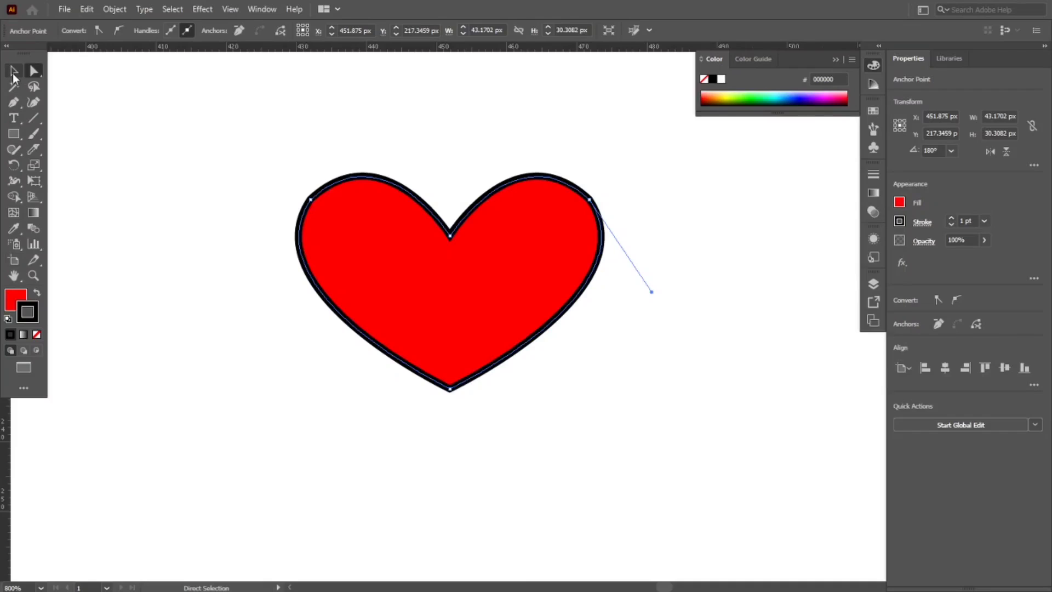
click(36, 335)
click(17, 297)
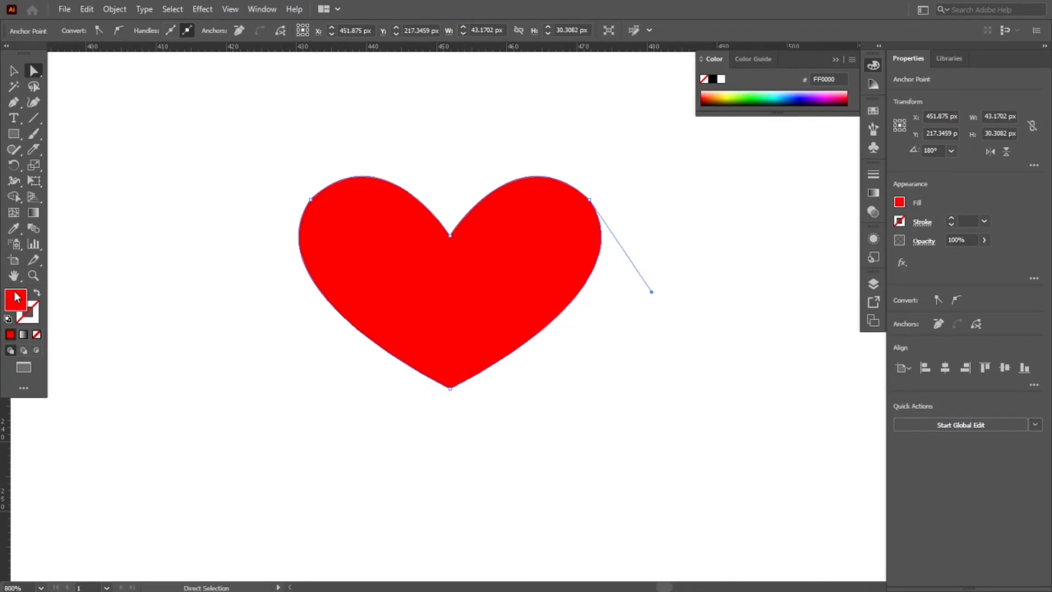
Move the red heart about 3 px to the left and 7 px down, and leave it selected
click(401, 436)
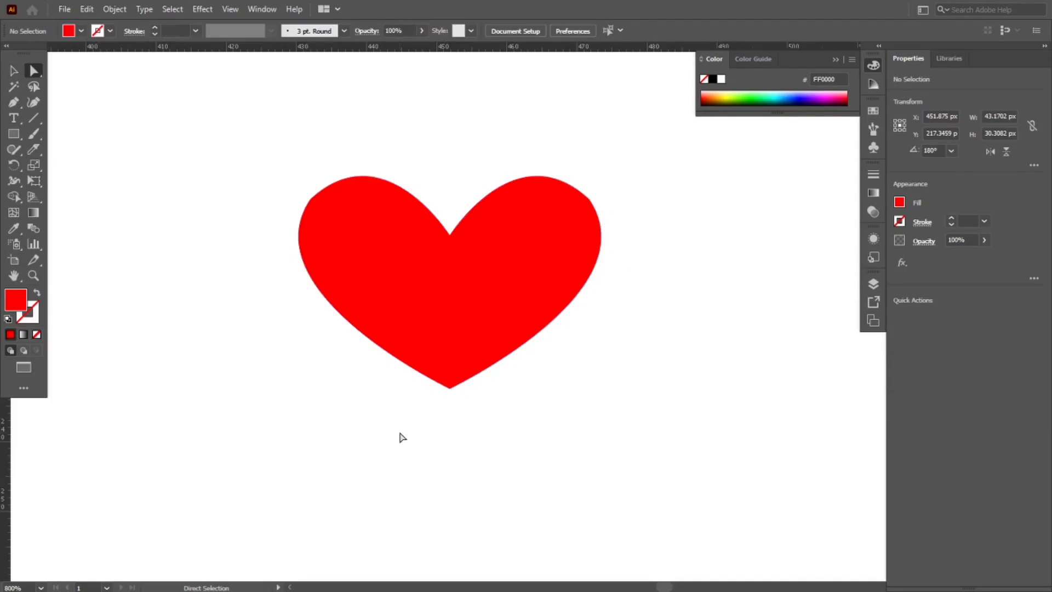
key(v)
click(479, 327)
click(507, 390)
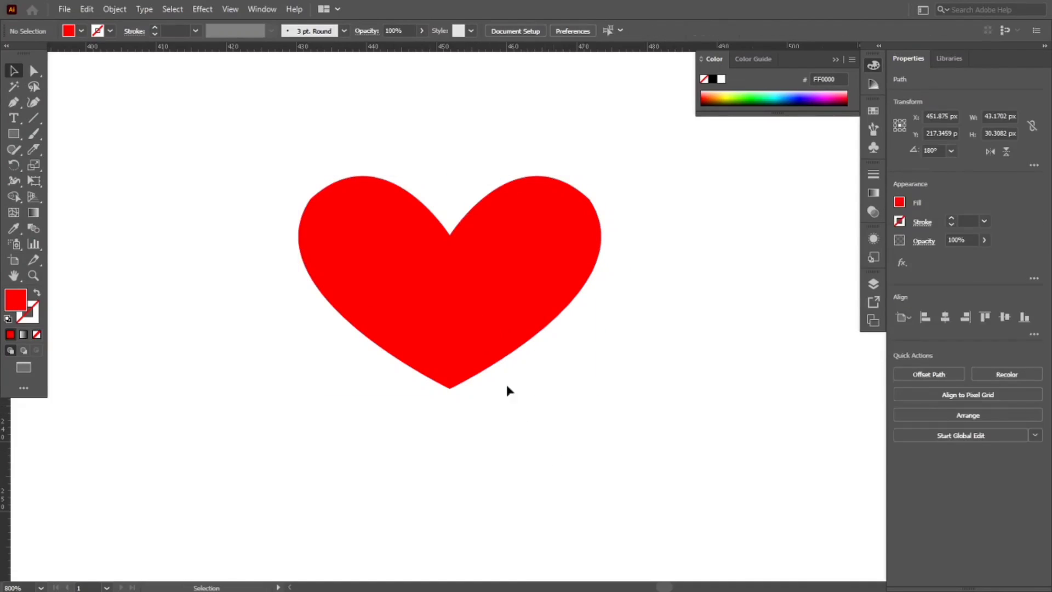
drag(479, 313, 458, 364)
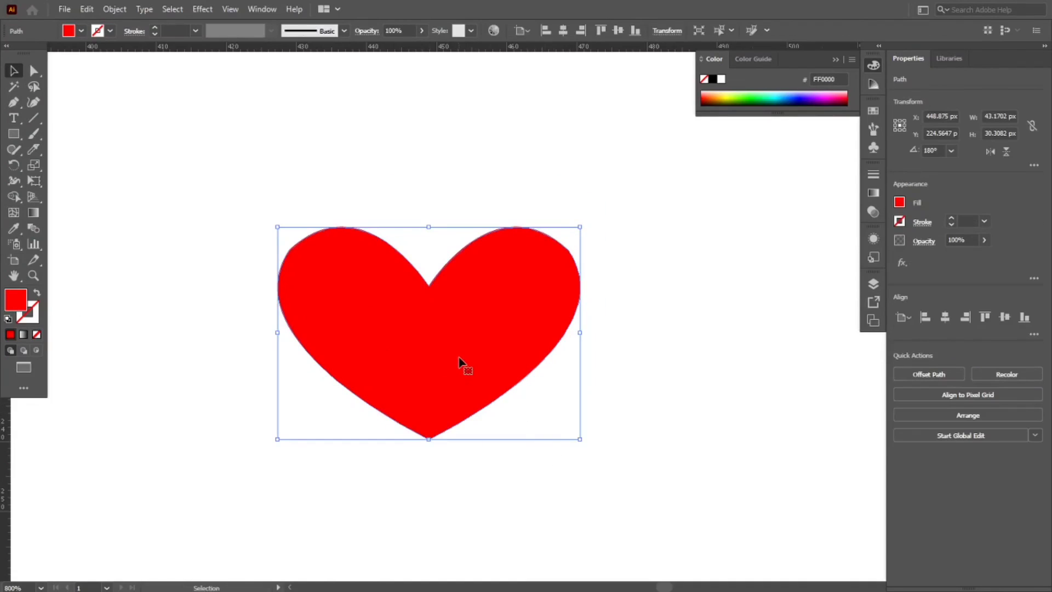
click(679, 376)
click(505, 363)
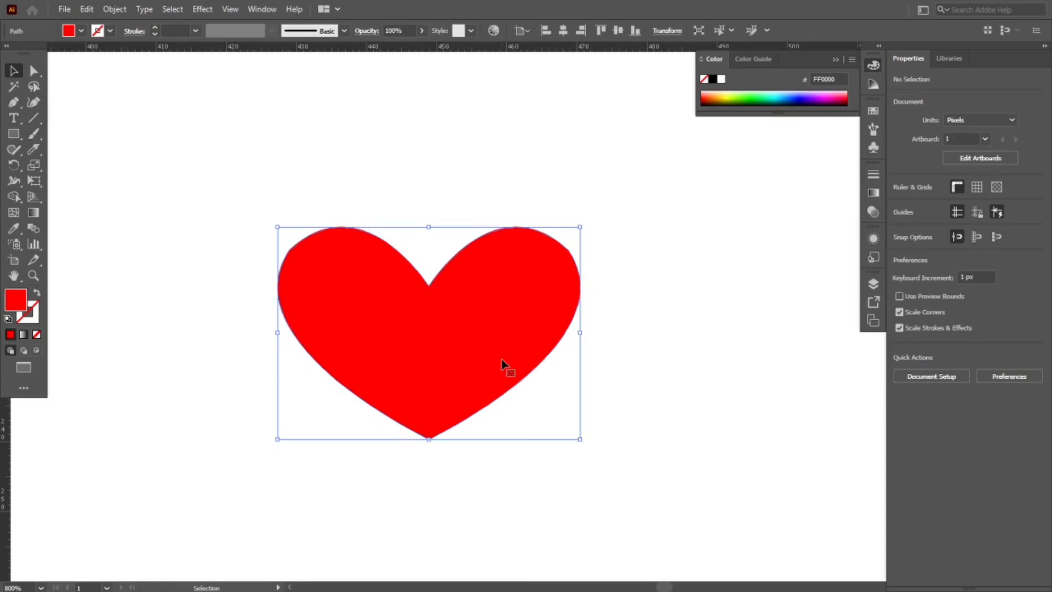
Cut the heart with short crossing diagonal Knife strokes that form a zigzag crack from the top notch to the bottom tip
click(32, 150)
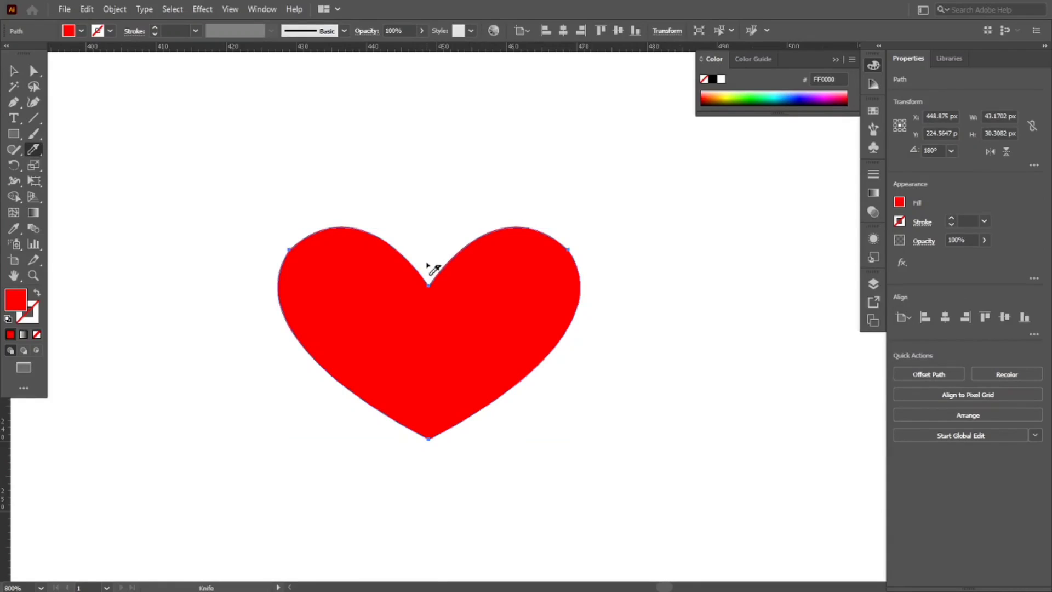
scroll(428, 264, up, 2)
drag(424, 268, 416, 292)
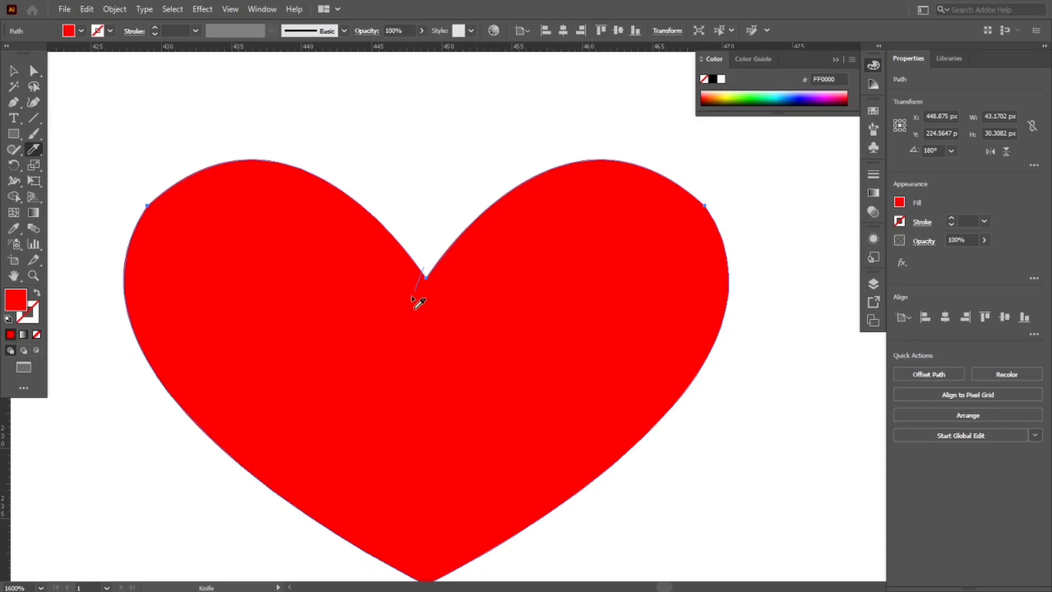
mouse_move(410, 299)
mouse_down()
mouse_move(402, 310)
mouse_move(409, 303)
mouse_move(430, 329)
mouse_up()
mouse_move(433, 303)
mouse_down()
mouse_move(412, 345)
mouse_move(439, 365)
mouse_up()
mouse_move(443, 327)
mouse_down()
mouse_move(416, 386)
mouse_move(449, 410)
mouse_move(423, 447)
mouse_move(450, 480)
mouse_up()
mouse_move(455, 441)
mouse_down()
mouse_move(419, 505)
mouse_move(444, 528)
mouse_move(429, 503)
mouse_move(425, 444)
mouse_up()
mouse_move(431, 407)
mouse_down()
mouse_move(410, 451)
mouse_move(401, 429)
mouse_move(427, 473)
mouse_up()
drag(432, 441, 412, 498)
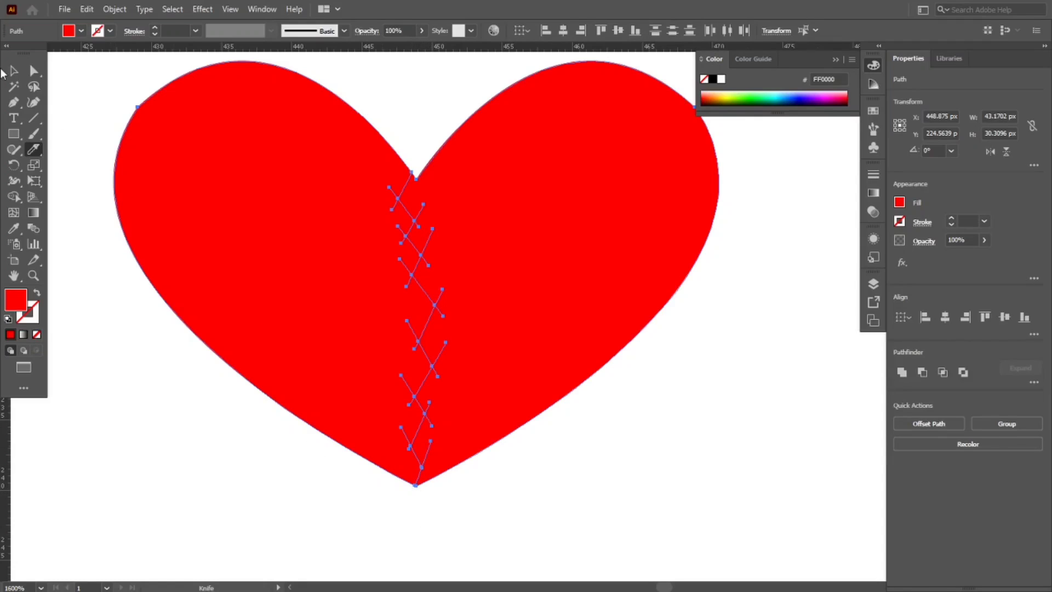
Select all the cut pieces and merge them with Shape Builder into a left and a right half divided by the zigzag
click(33, 70)
click(728, 428)
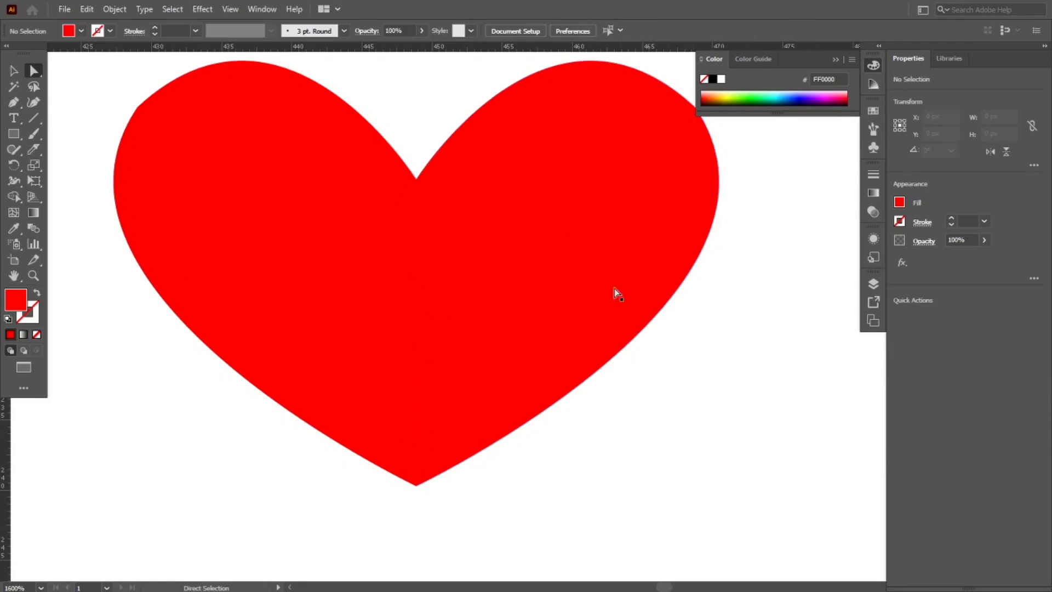
key(v)
drag(121, 64, 683, 481)
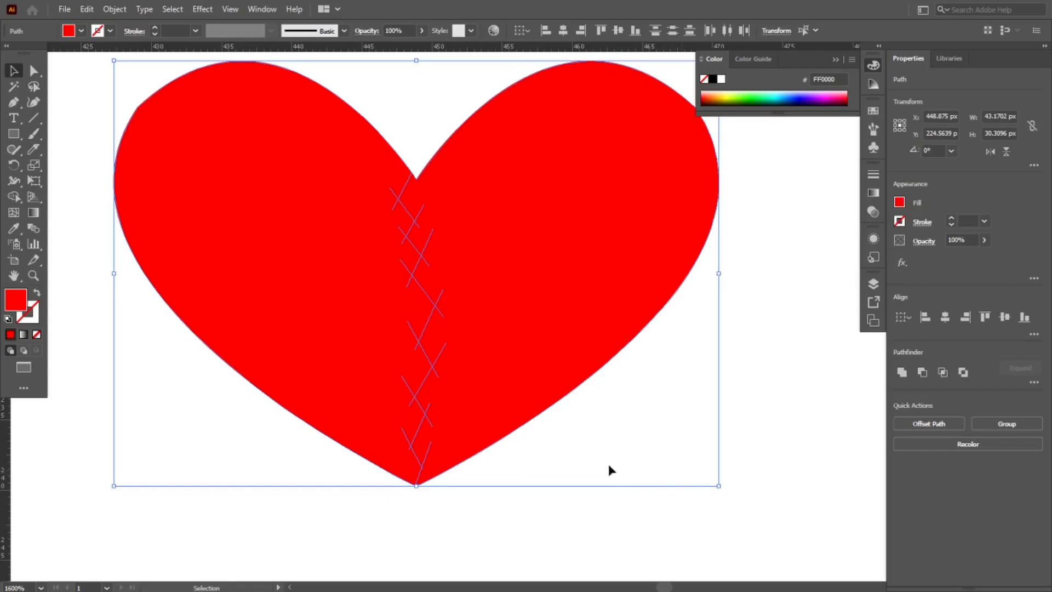
click(14, 200)
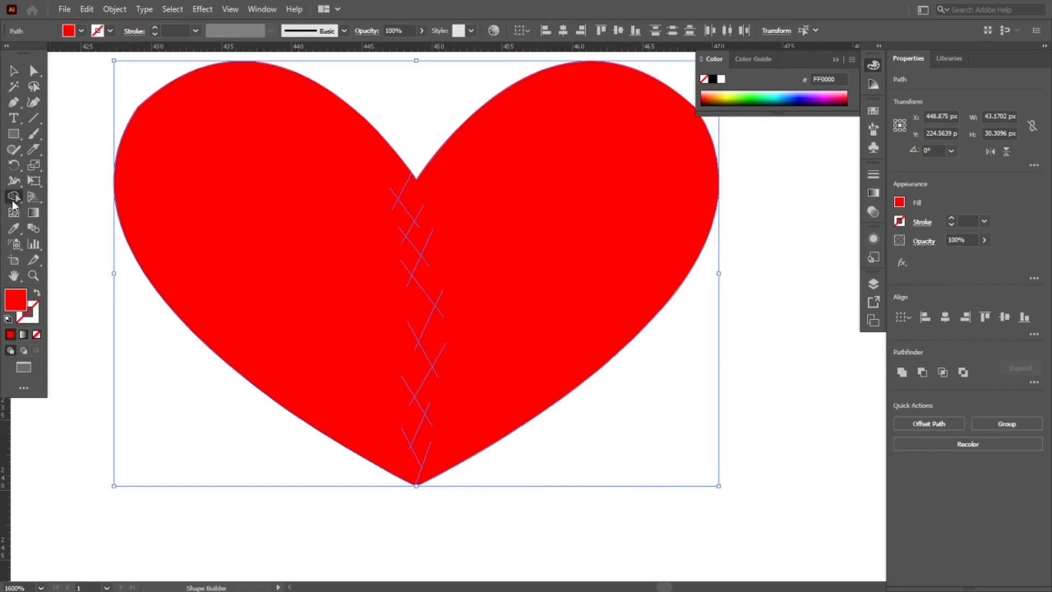
click(357, 251)
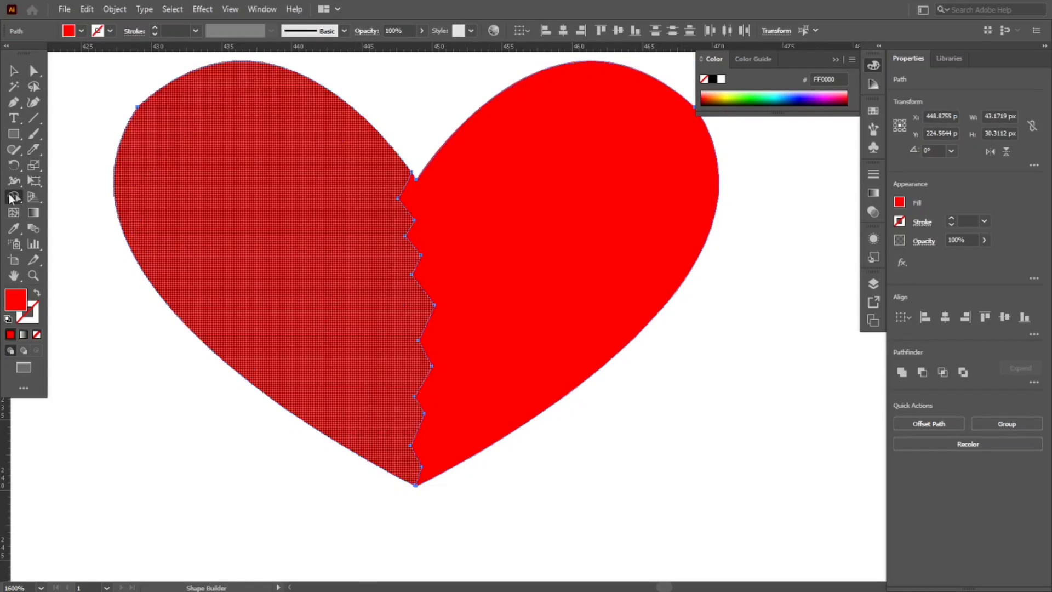
click(14, 71)
click(126, 366)
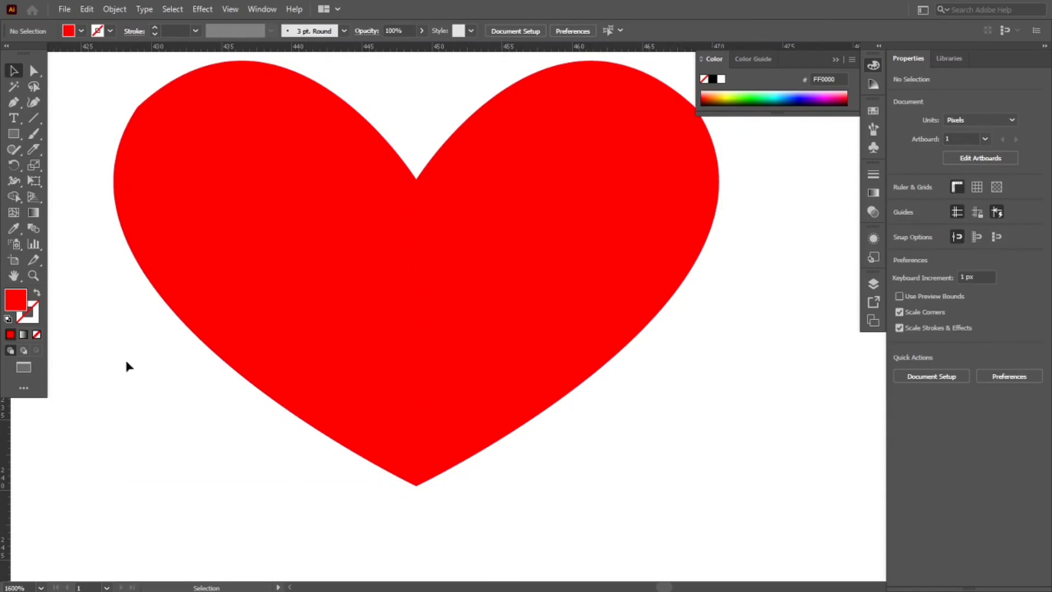
Nudge the heart's left half 1 px to the left to open a gap along the crack
click(296, 361)
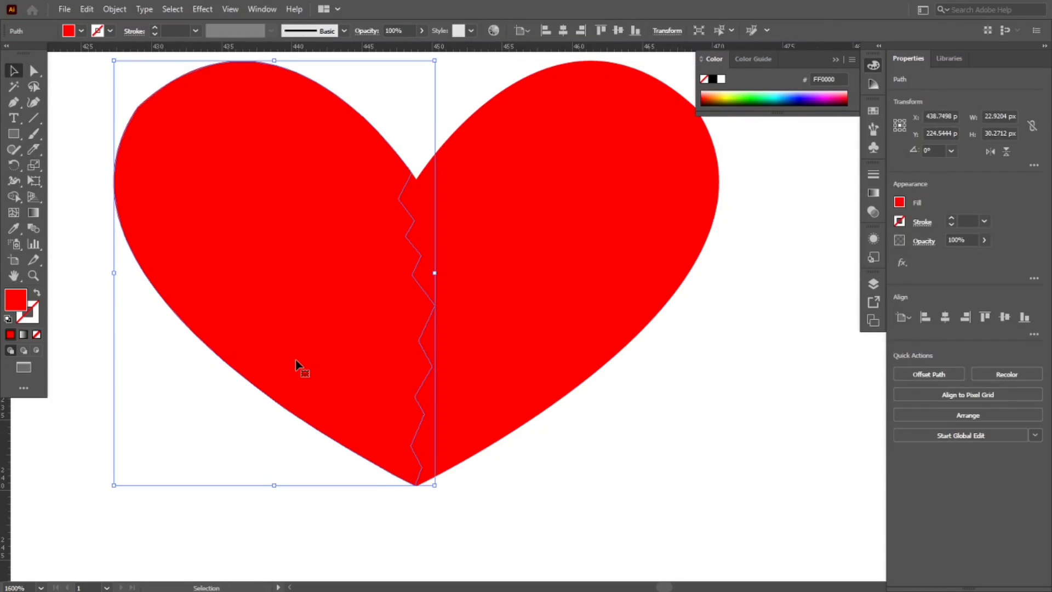
key(Left)
click(629, 425)
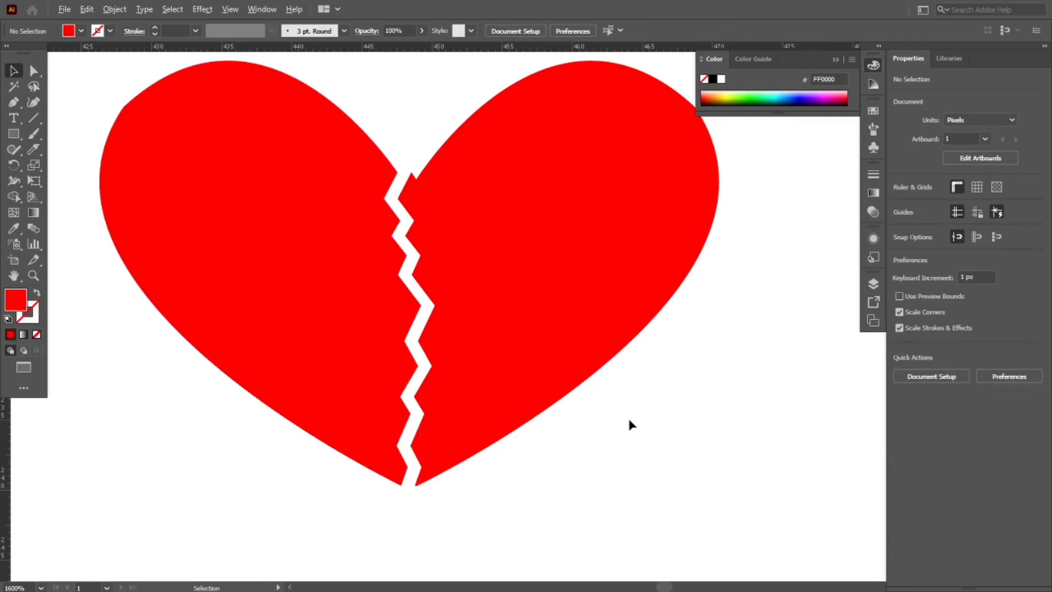
Fill the heart's left half with the orange-yellow gradient swatch and the right half with the light blue gradient swatch
scroll(629, 425, down, 1)
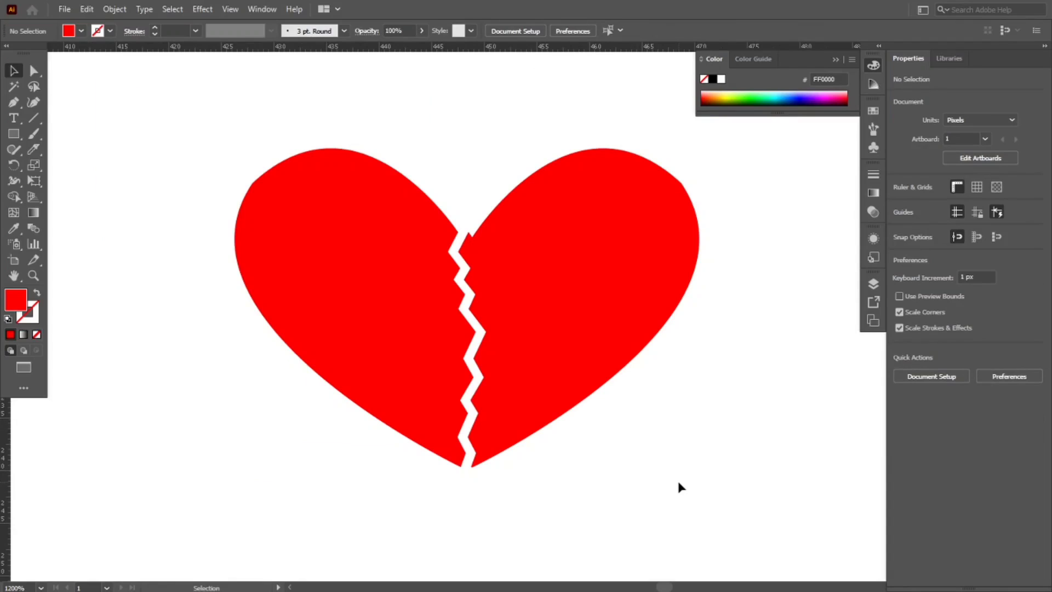
click(430, 421)
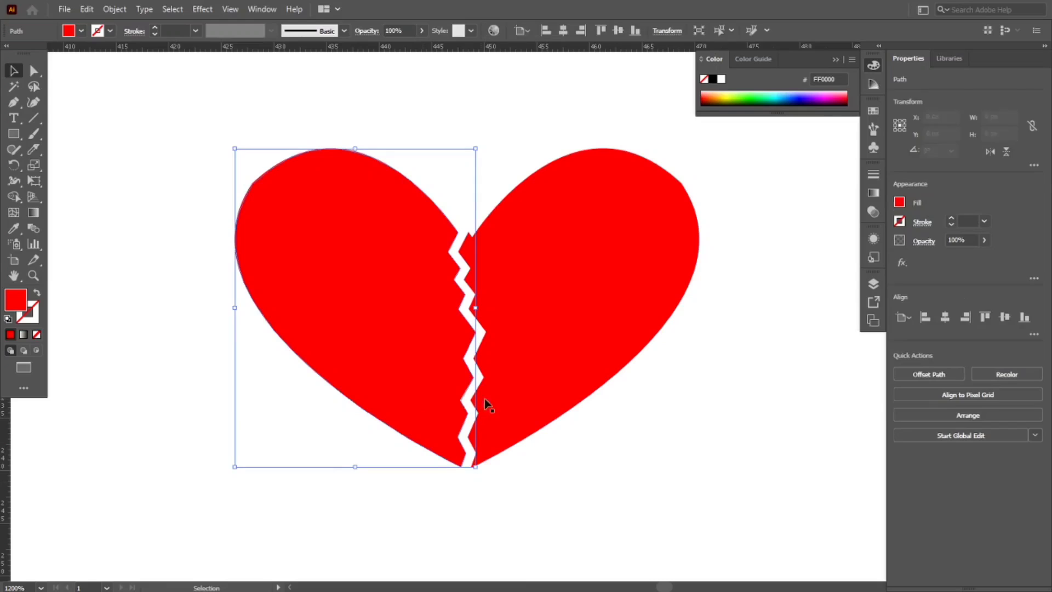
click(900, 203)
click(877, 268)
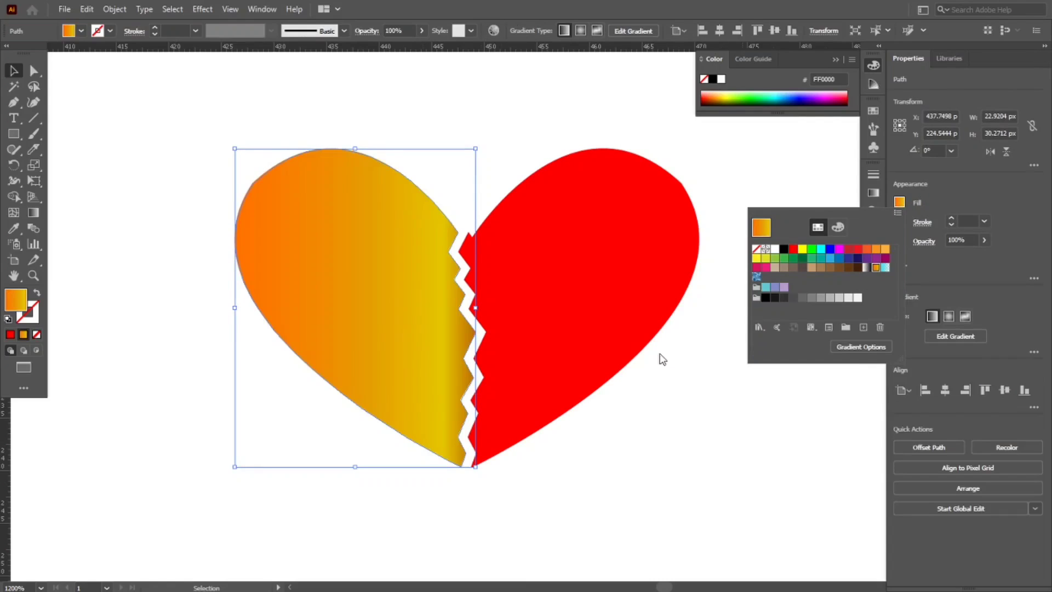
click(641, 436)
click(587, 356)
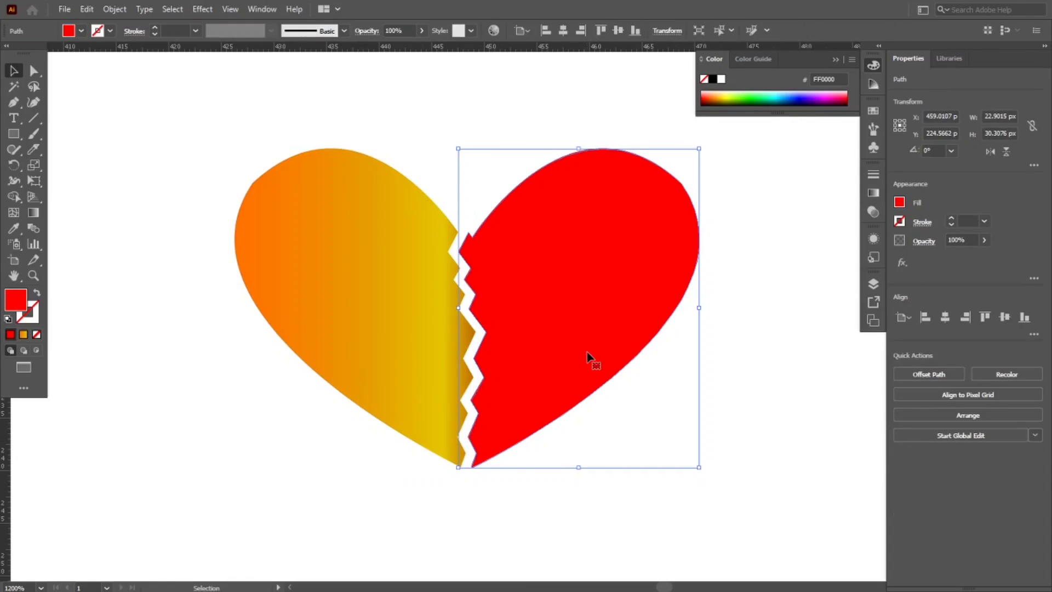
click(900, 203)
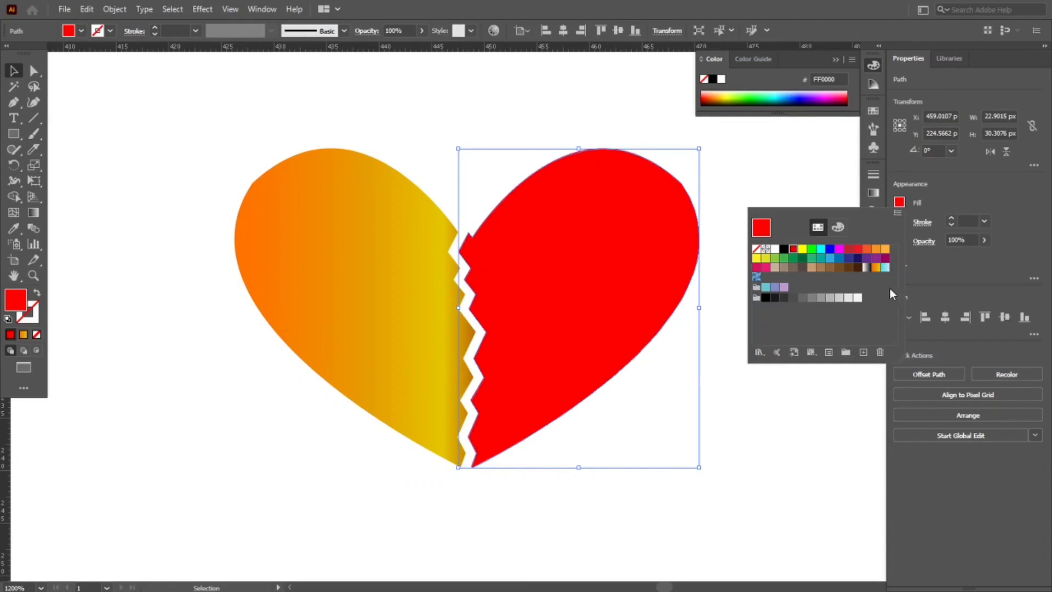
click(885, 268)
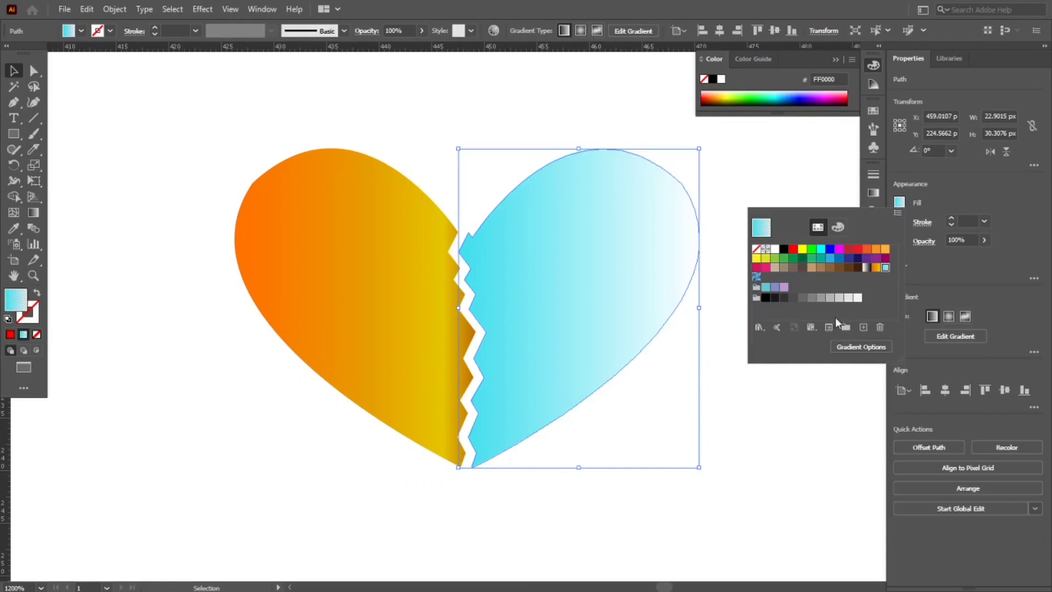
Select both halves of the broken heart and delete them
click(744, 470)
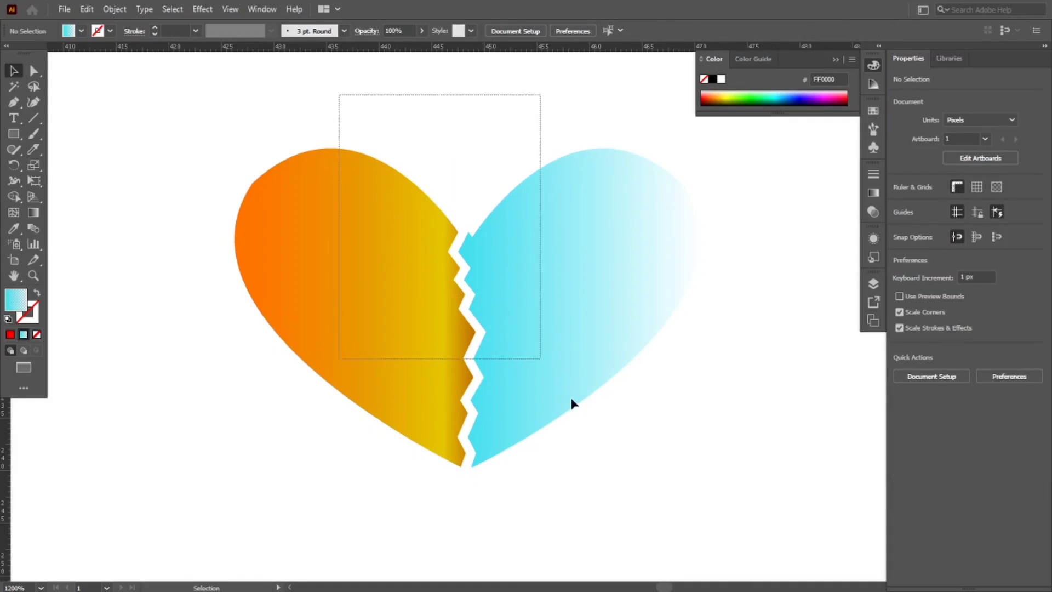
key(Delete)
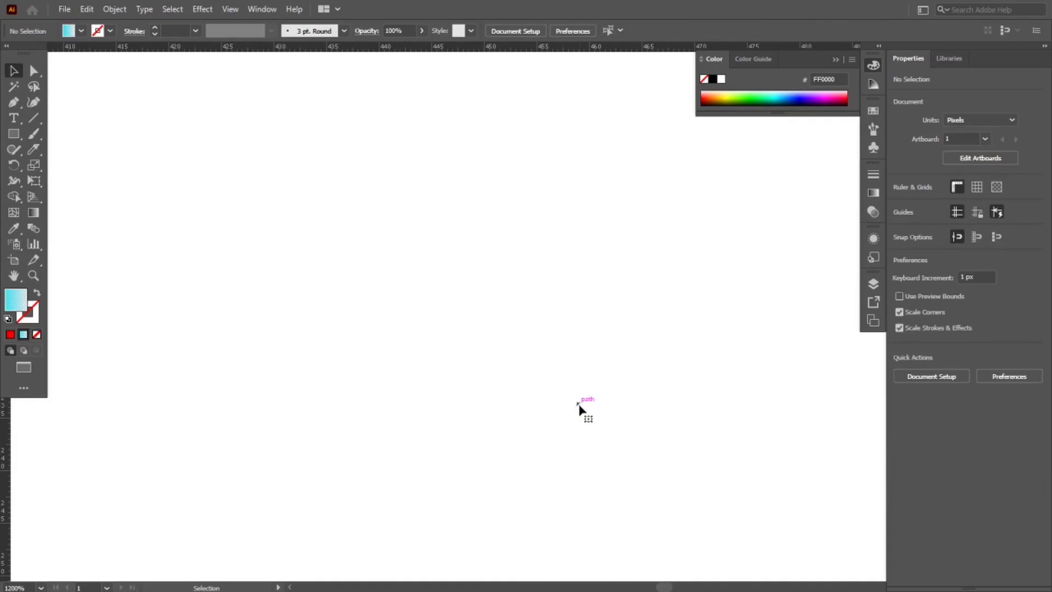